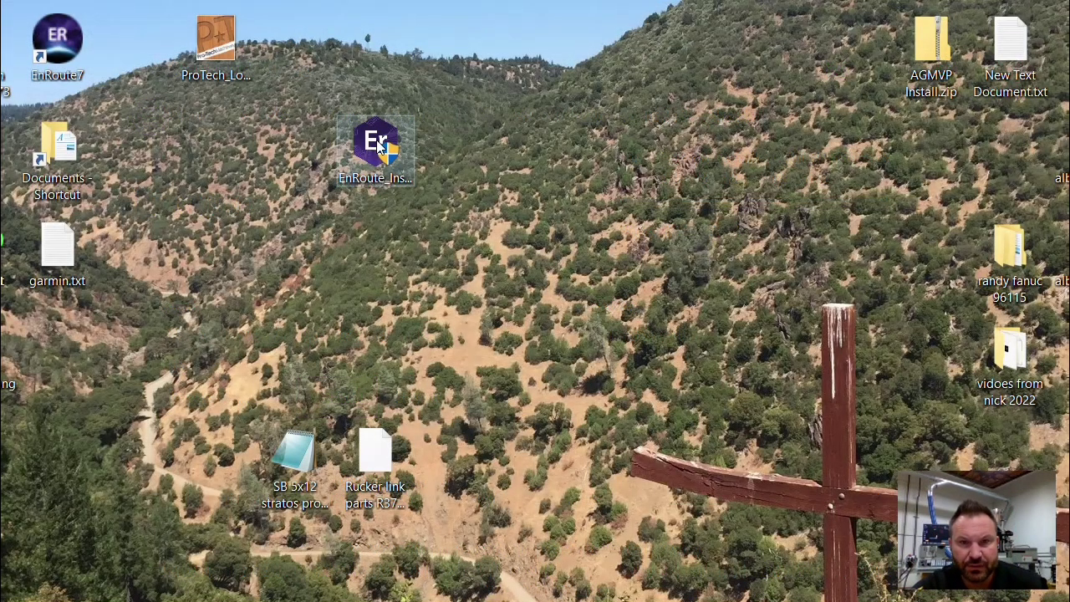
- Run the EnRoute installer from the desktop and choose English as the installer language
left_click(381, 143)
mouse_move(380, 142)
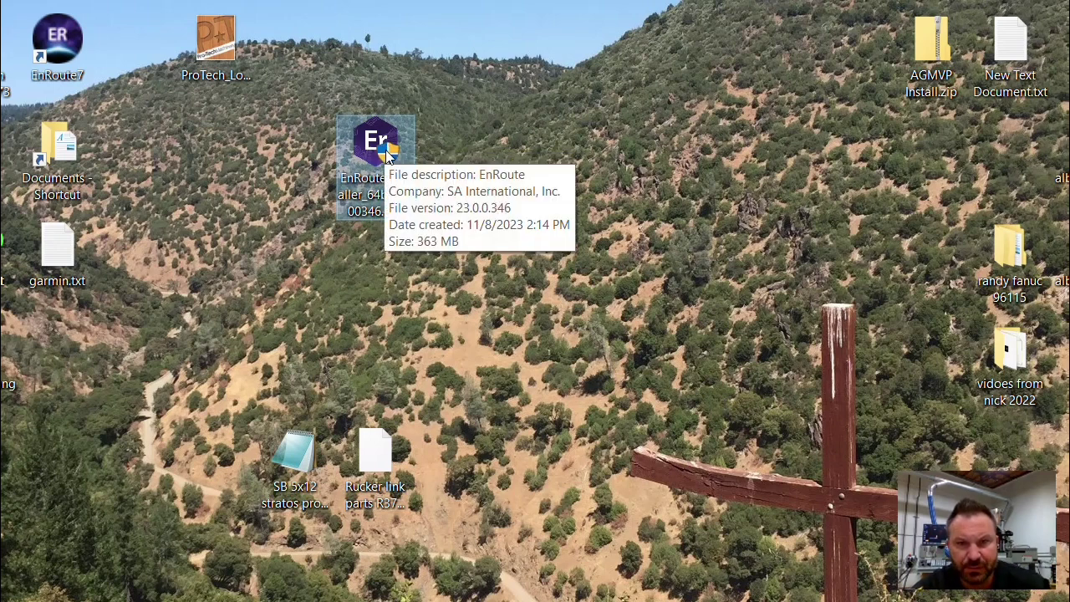
double_click(386, 155)
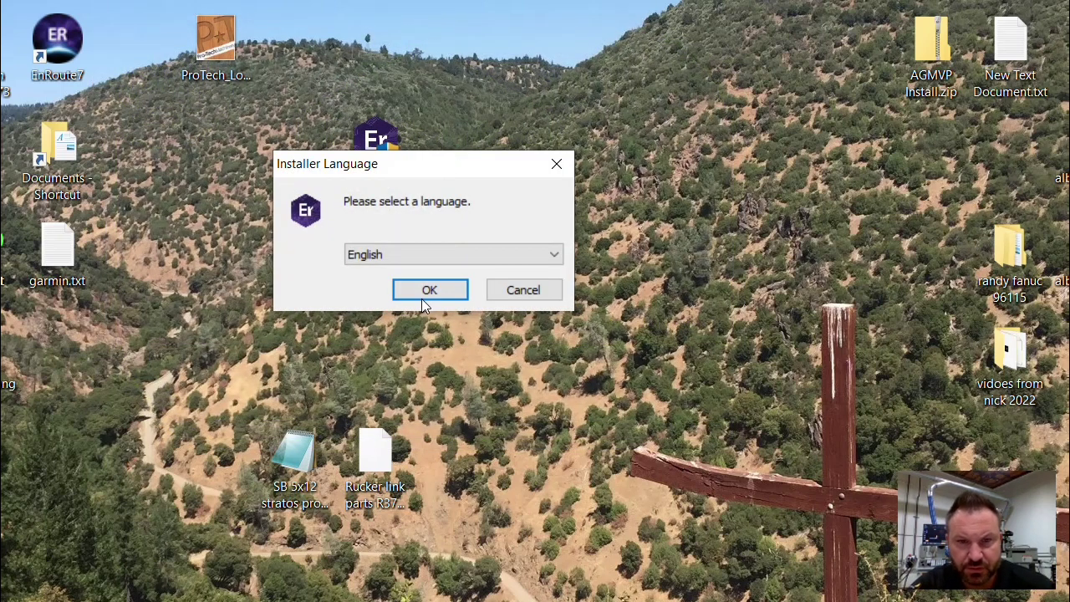
left_click(443, 259)
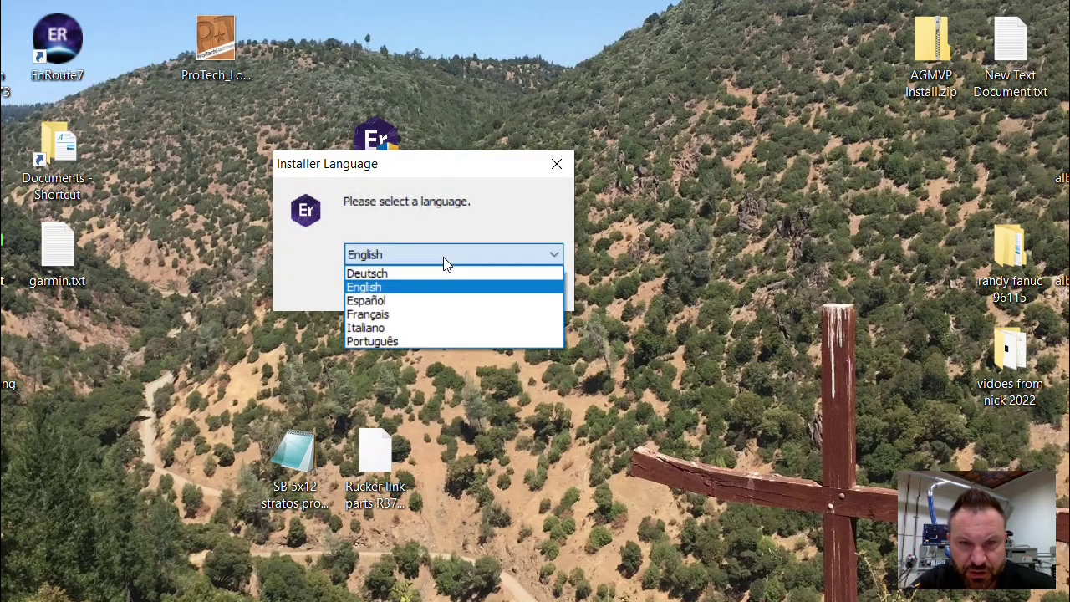
left_click(441, 258)
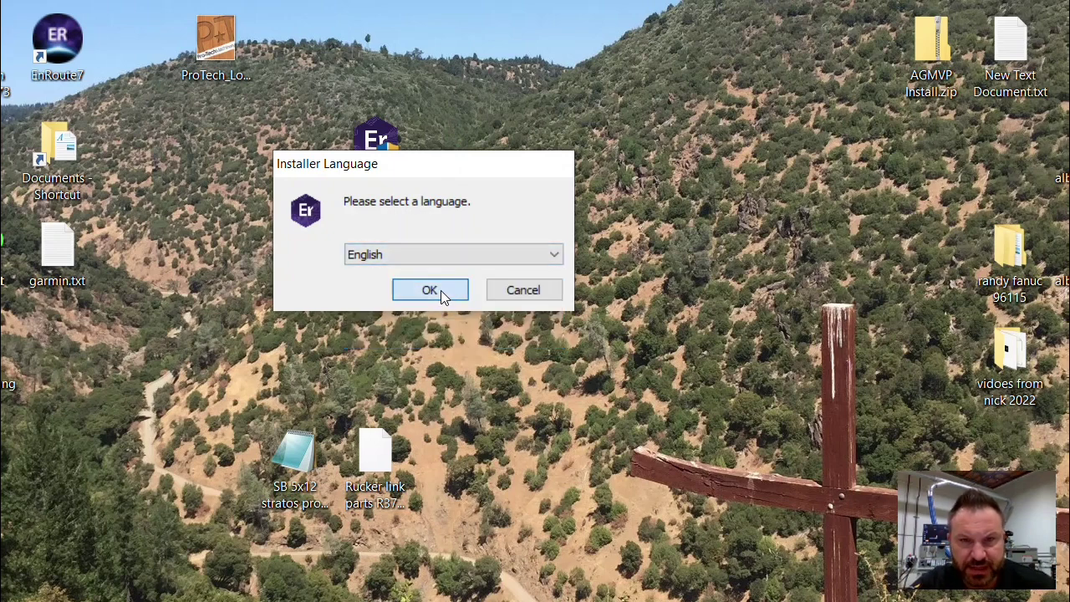
left_click(441, 291)
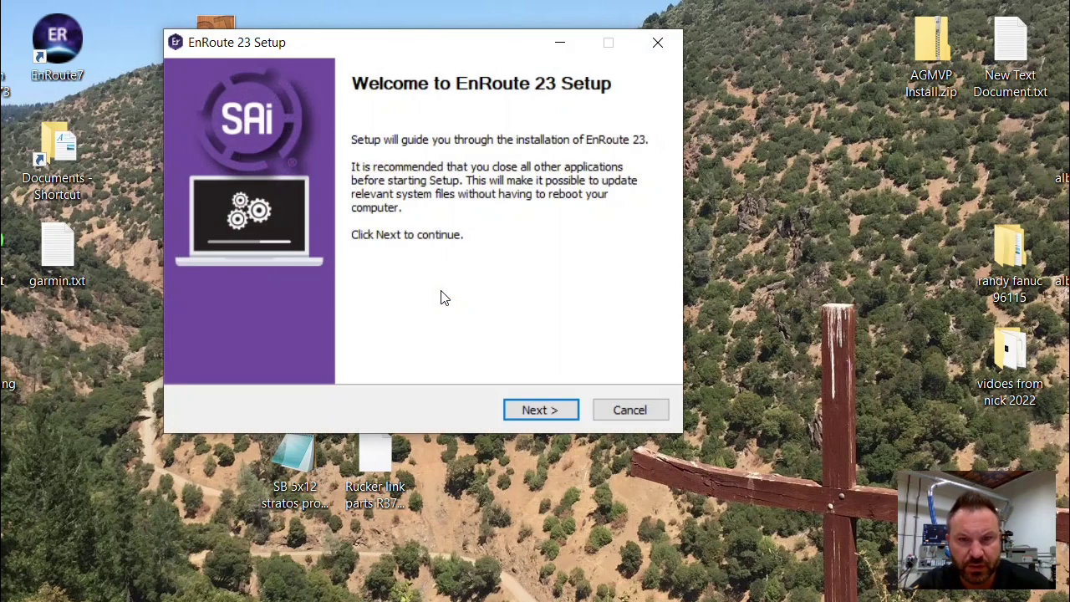
- Accept the license agreement, install EnRoute 23 to c:\EnRoute23, and decline working in millimeters
left_click(547, 410)
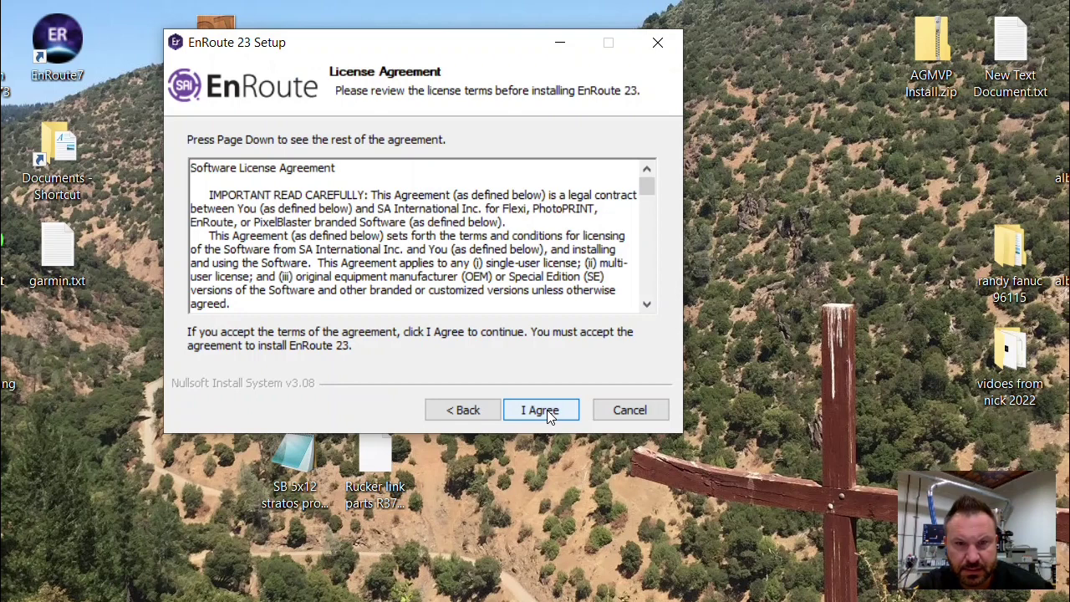
left_click(547, 410)
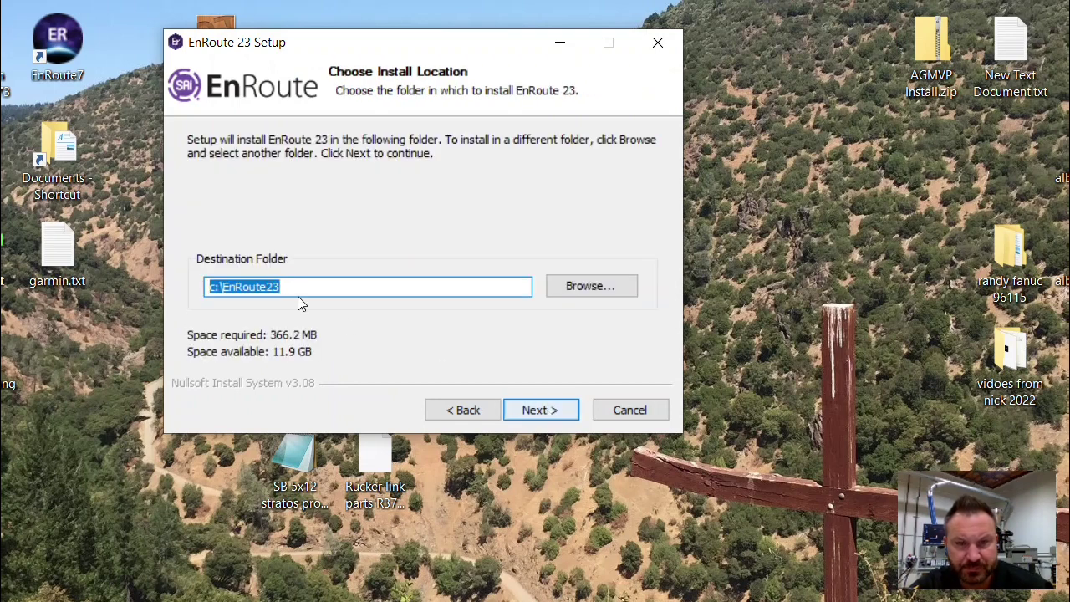
left_click(287, 286)
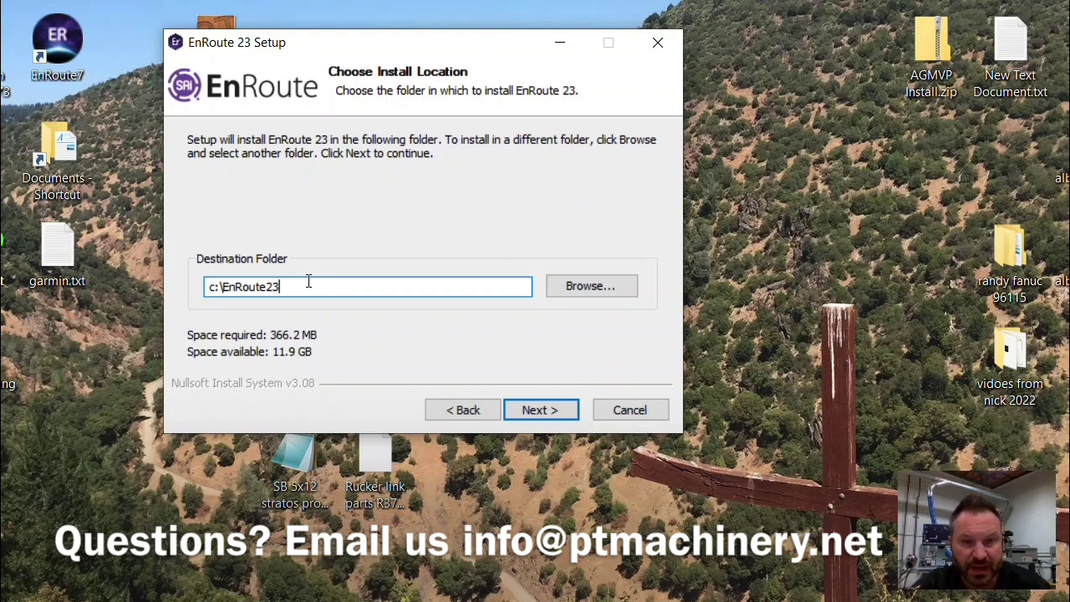
left_click(535, 411)
left_click(535, 410)
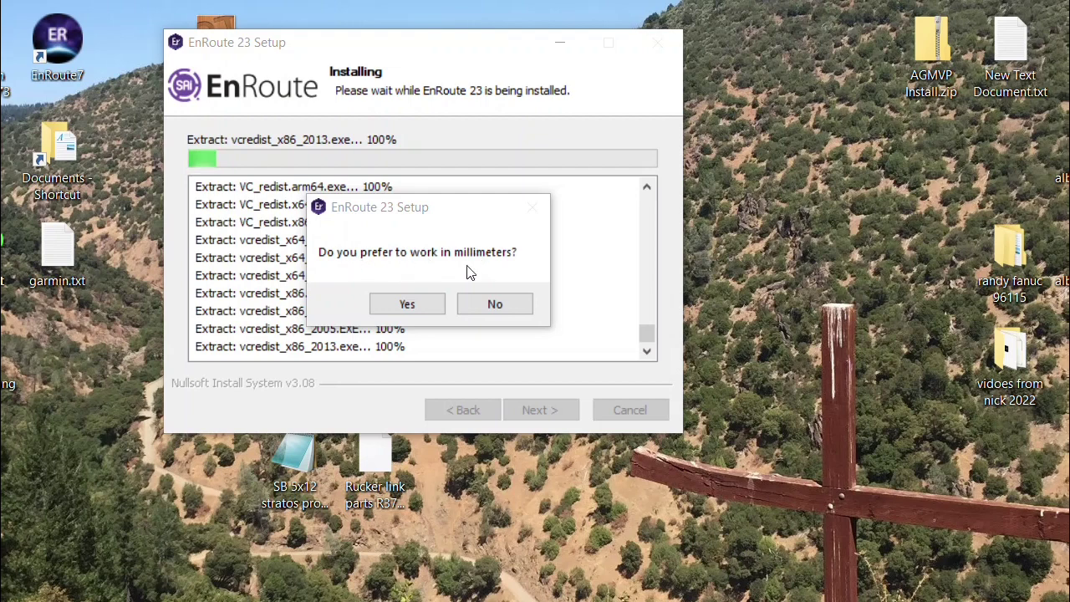
left_click(494, 304)
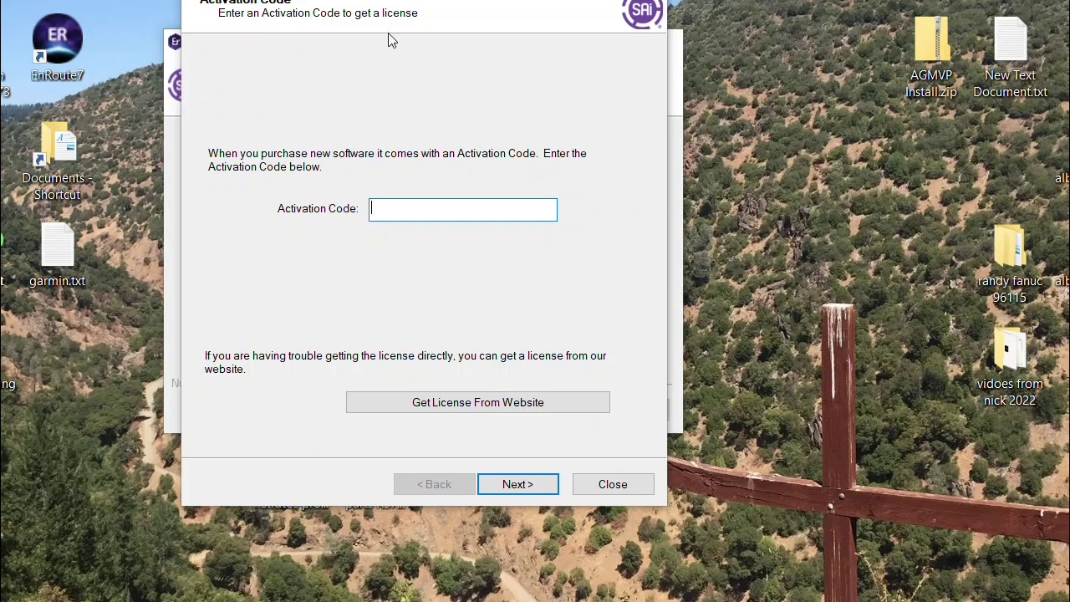
- Enter the activation code to license EnRoute 23 and finish the licensing wizard
left_click_drag(215, 0, 224, 57)
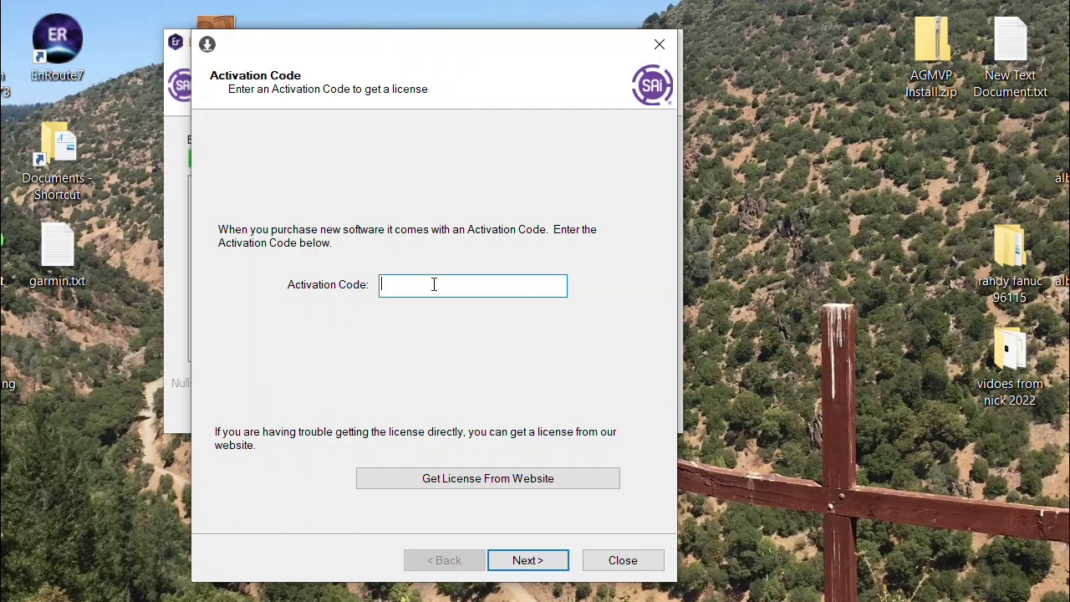
left_click(528, 559)
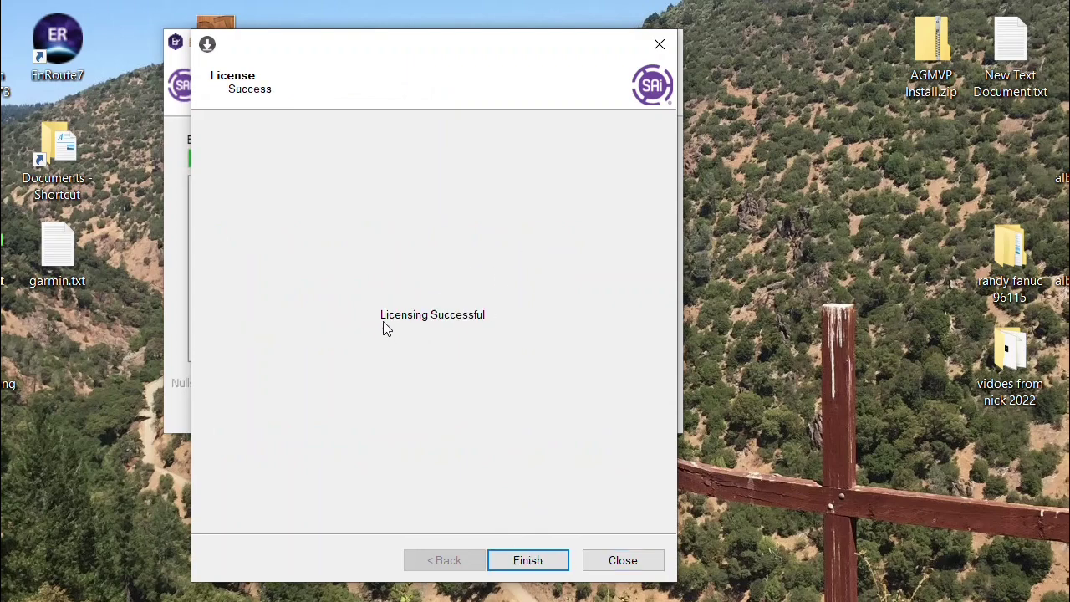
left_click(530, 561)
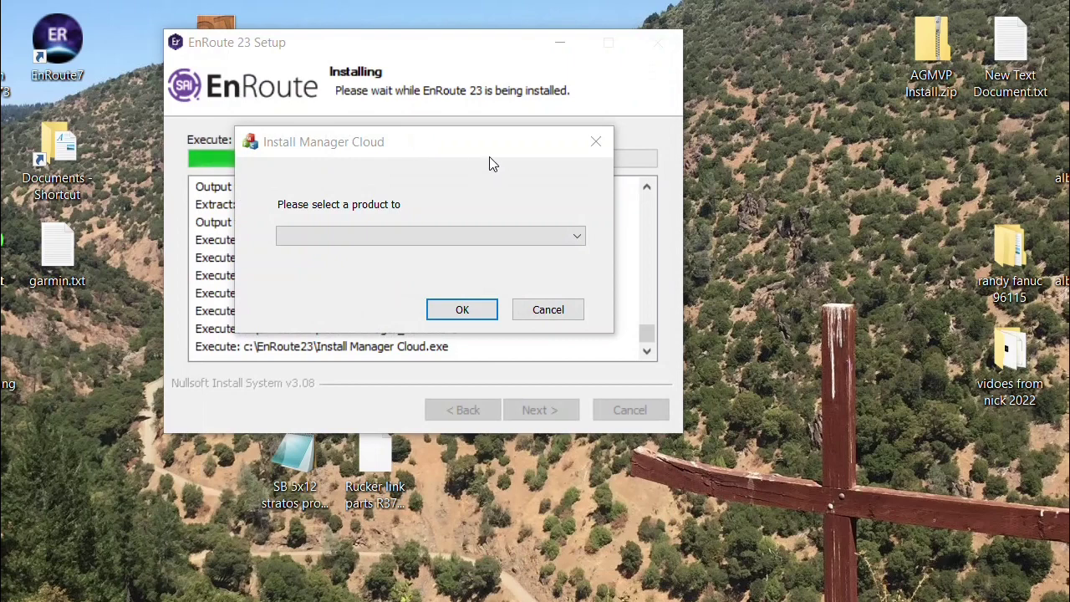
- Choose EnRoute Complete 23 as the product in Install Manager Cloud
left_click(444, 245)
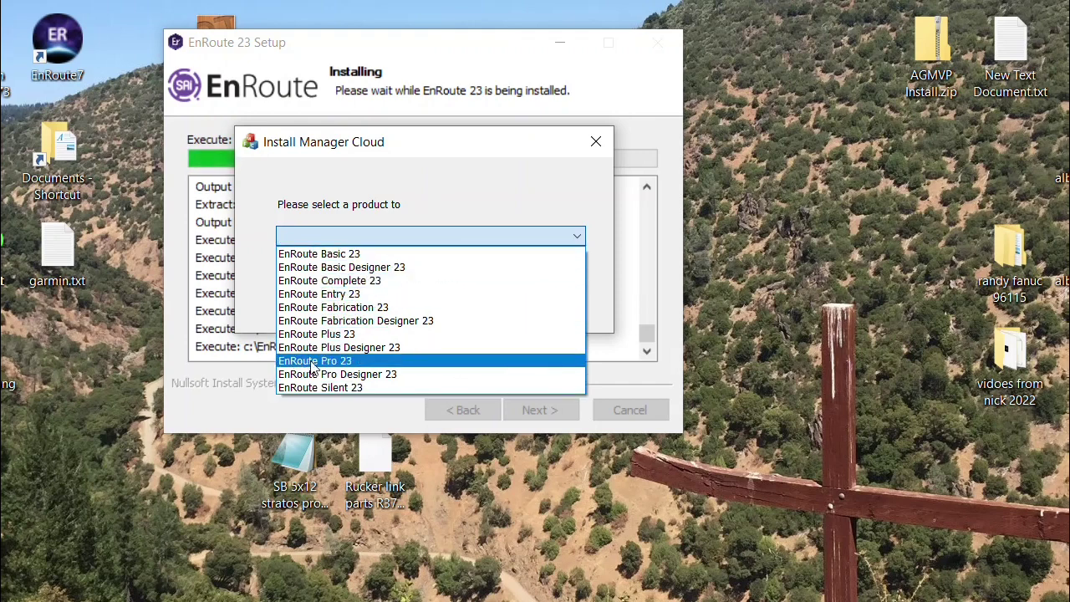
left_click(474, 281)
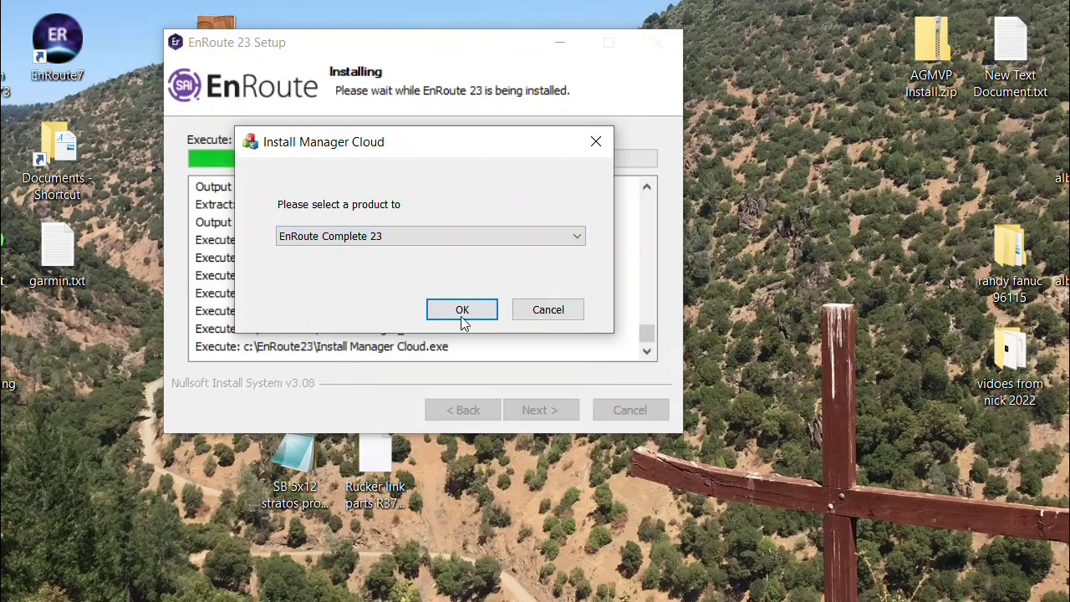
left_click(463, 311)
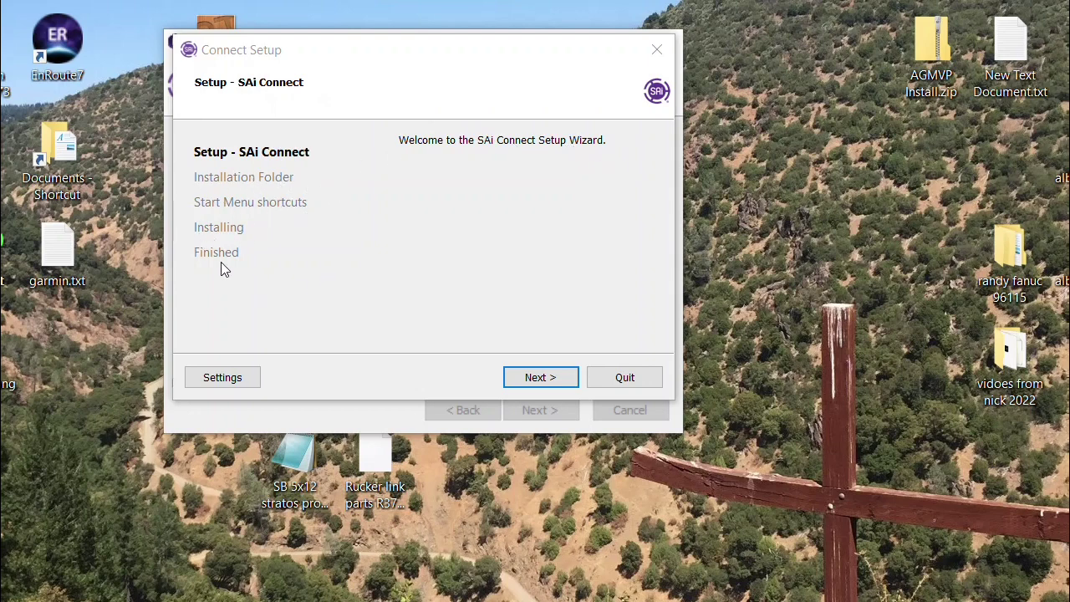
- Install SAi Connect to C:\Program Files\SAi\Connect with the SAi Connect Start Menu folder, and start it after installation
left_click(551, 378)
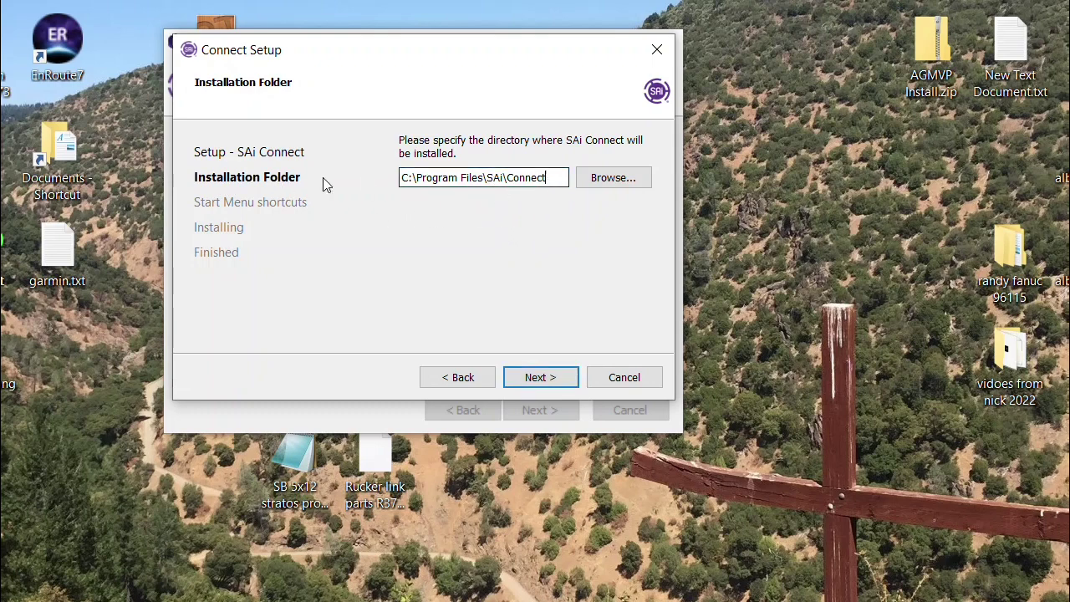
left_click(540, 377)
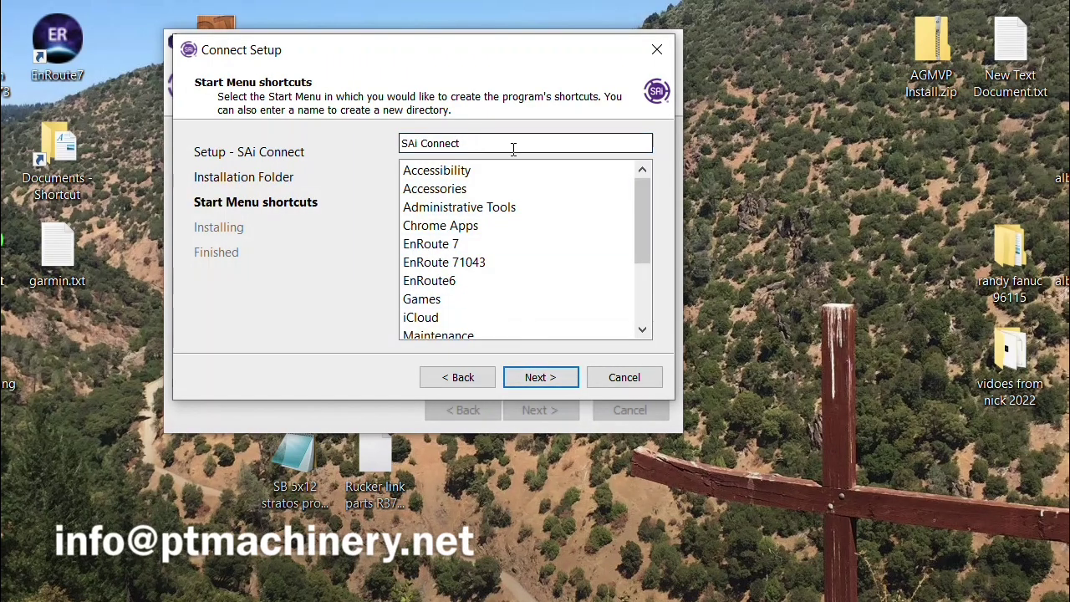
left_click(539, 378)
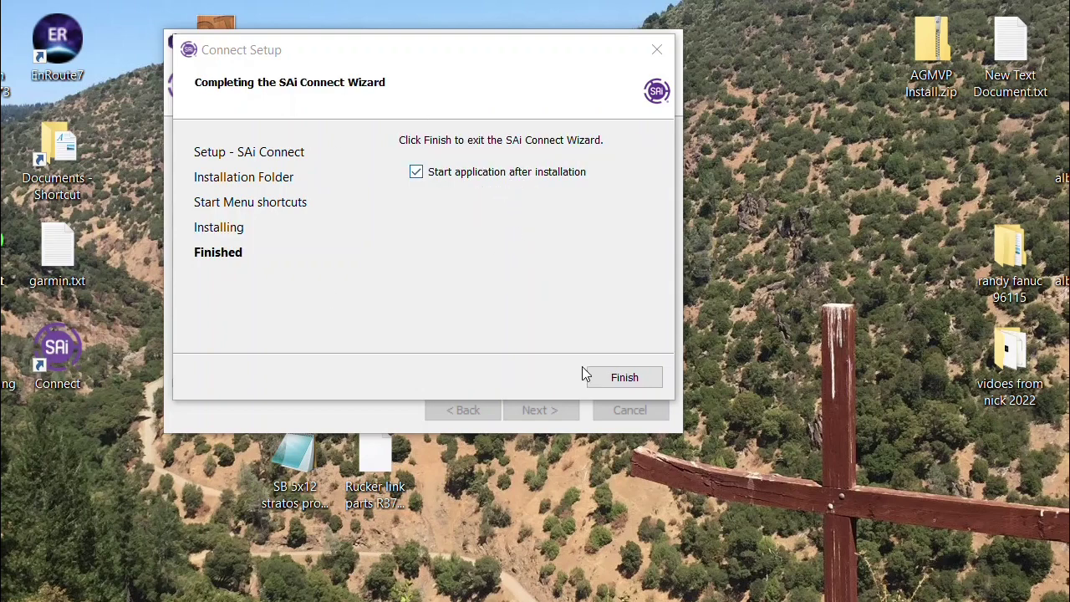
left_click(638, 381)
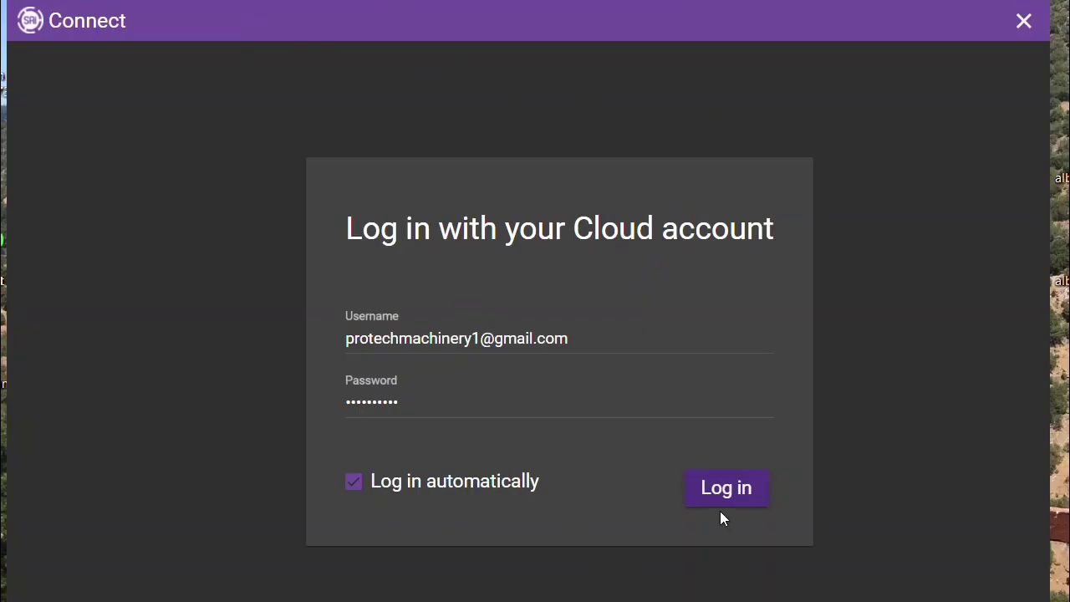
- Log in to Connect with the filled-in Cloud account credentials and step through the introductory tour
left_click(699, 494)
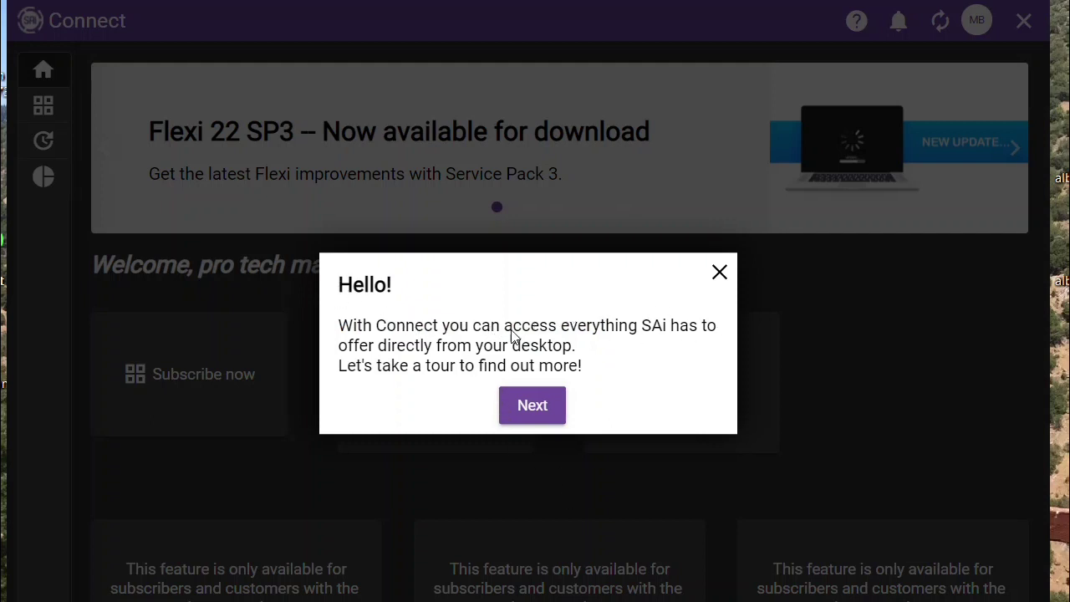
left_click(538, 403)
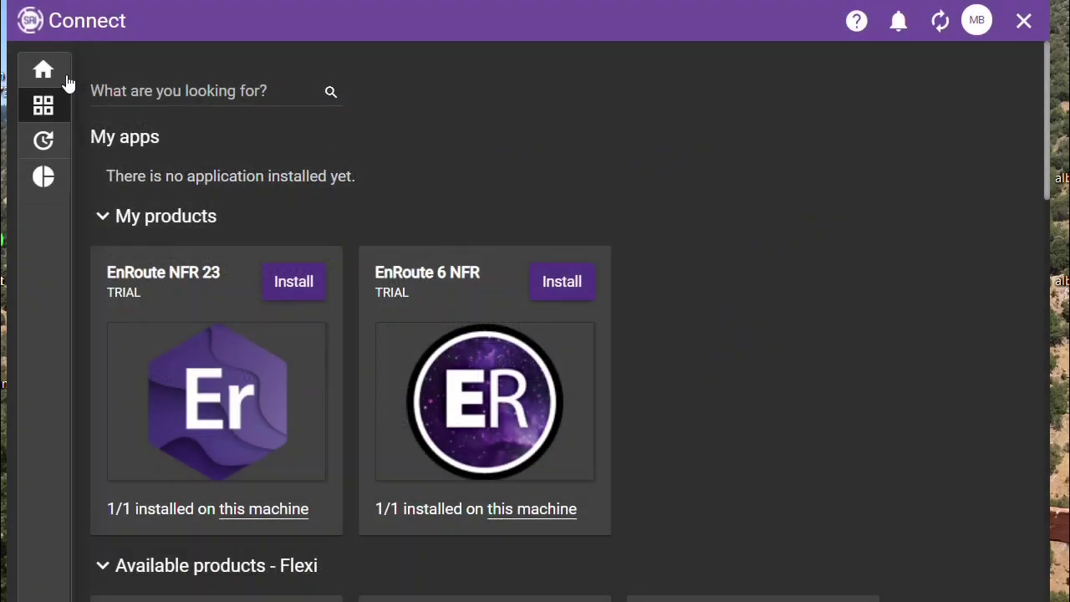
- Look through Connect's home page and its list of owned and available products
left_click(43, 70)
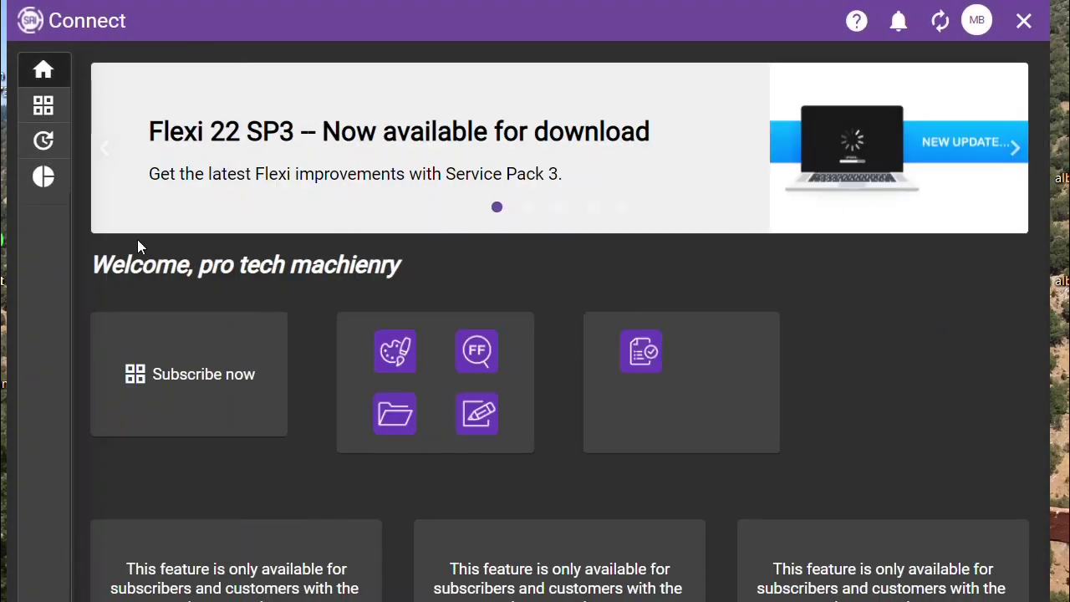
left_click(43, 105)
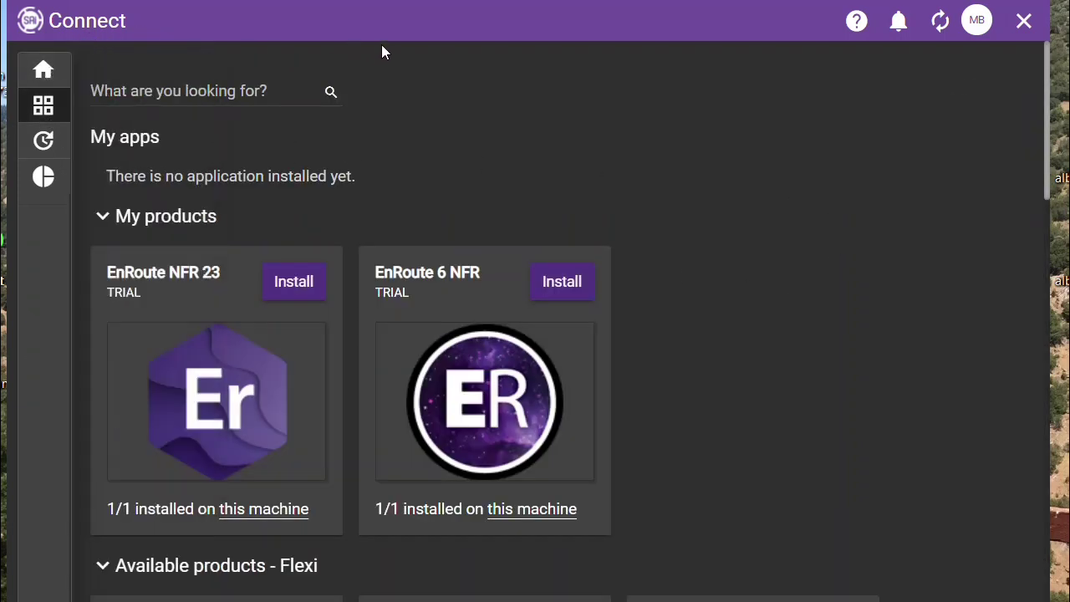
scroll(620, 196, "down", 8)
scroll(664, 248, "up", 8)
mouse_move(37, 139)
- Close Connect and finish the EnRoute 23 setup with the Create Desktop Icon option enabled
left_click(1026, 23)
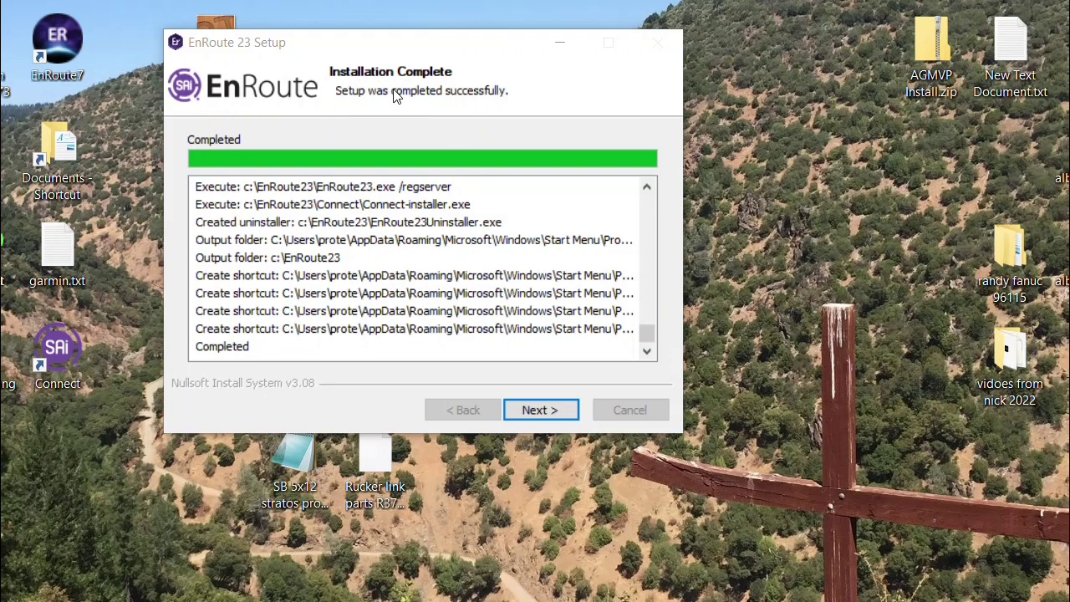
left_click(549, 413)
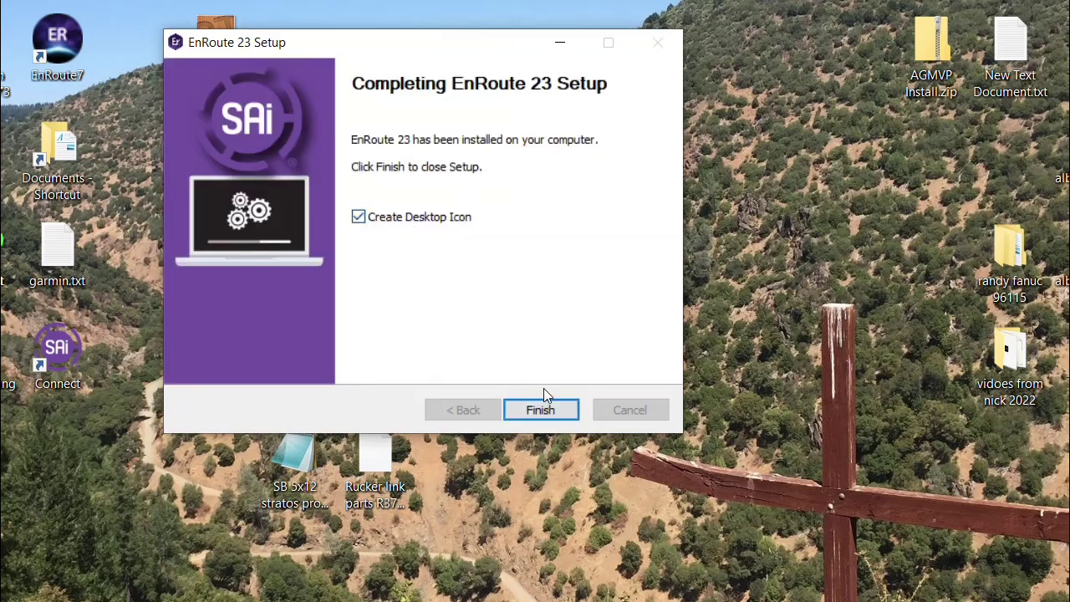
left_click(551, 414)
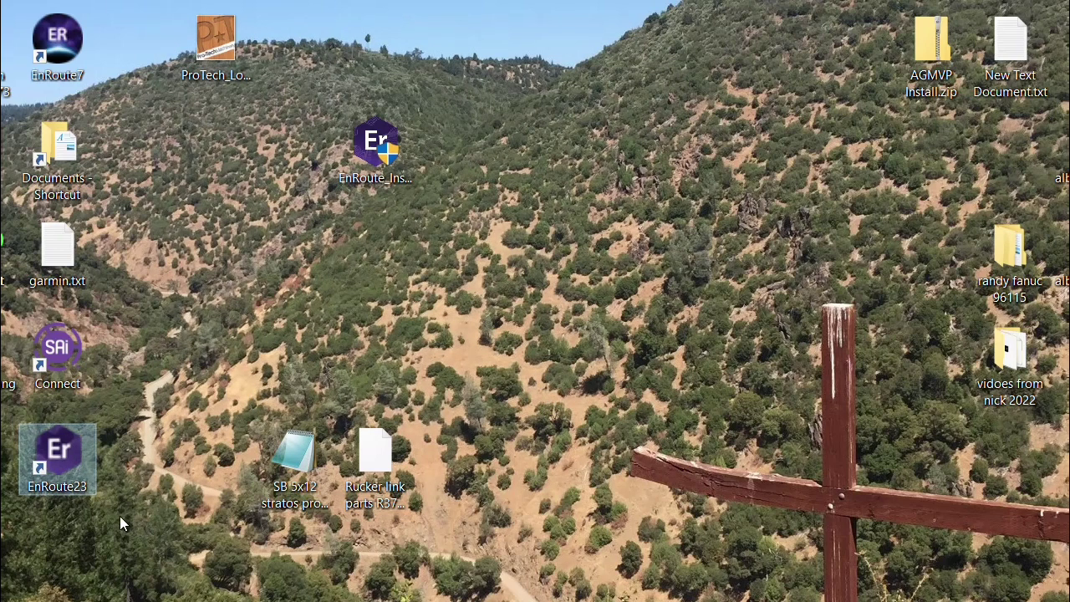
- Launch EnRoute23 from the desktop and dismiss the Tool Library and Strategy Templates notice
double_click(84, 473)
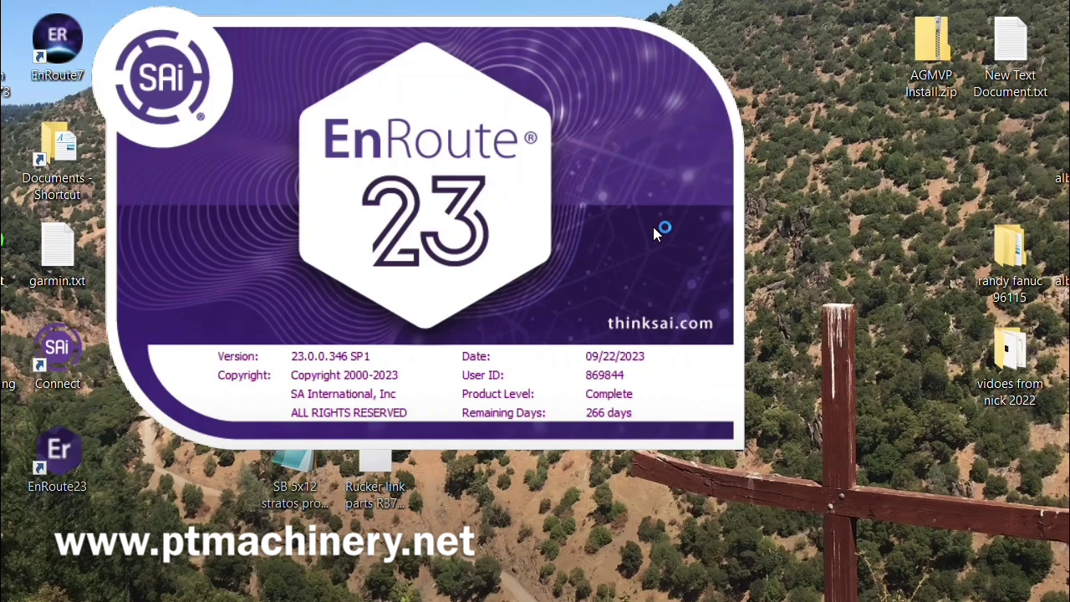
left_click_drag(27, 0, 349, 23)
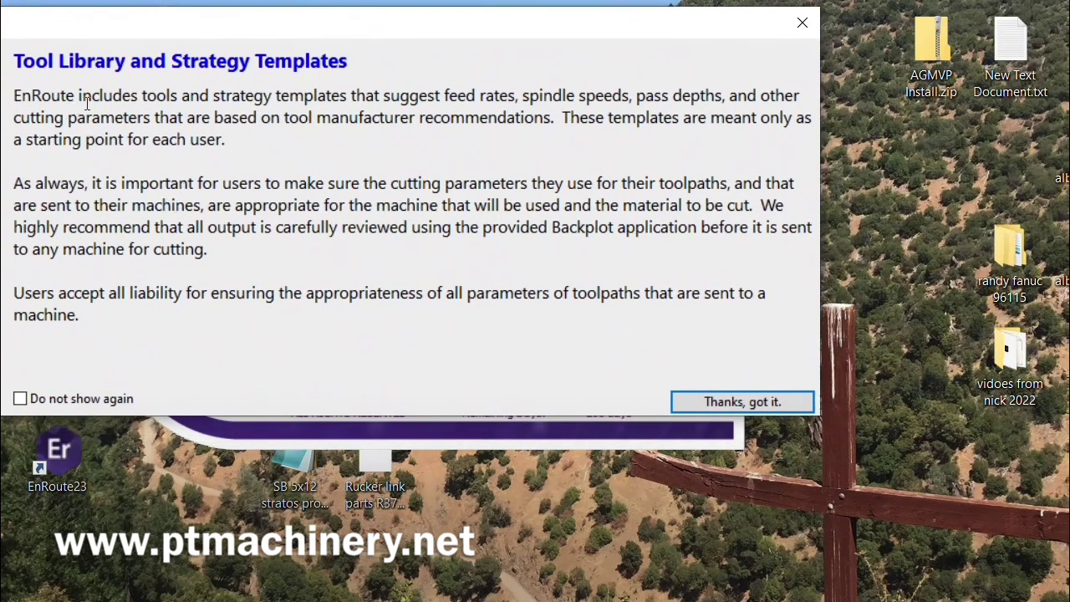
left_click(746, 399)
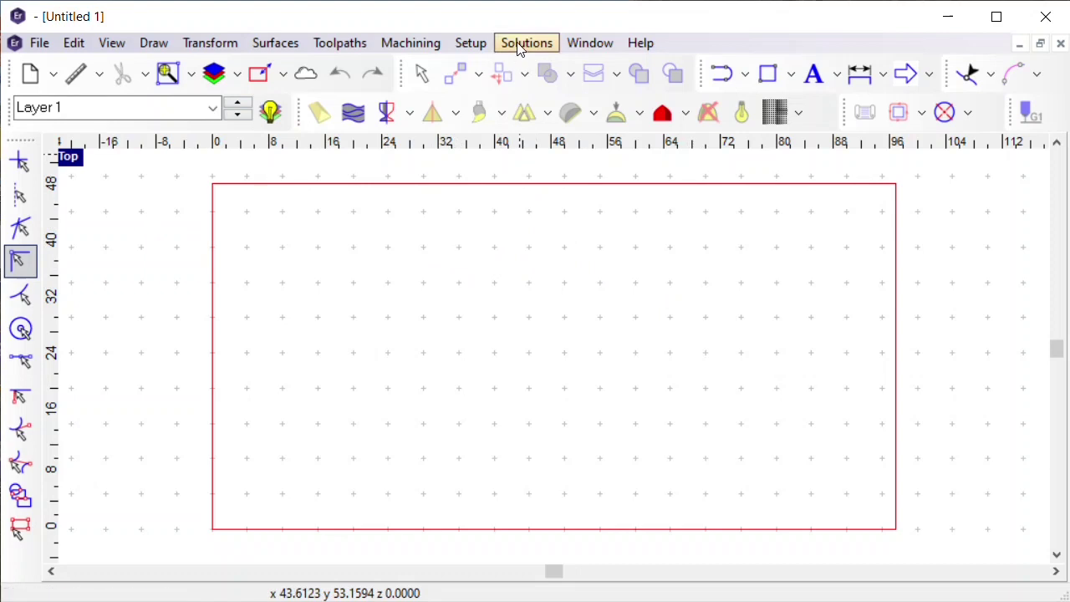
- Start loading settings from a previous version, browse to the EnRoute6 folder on drive C, and cancel the folder selection
left_click(649, 45)
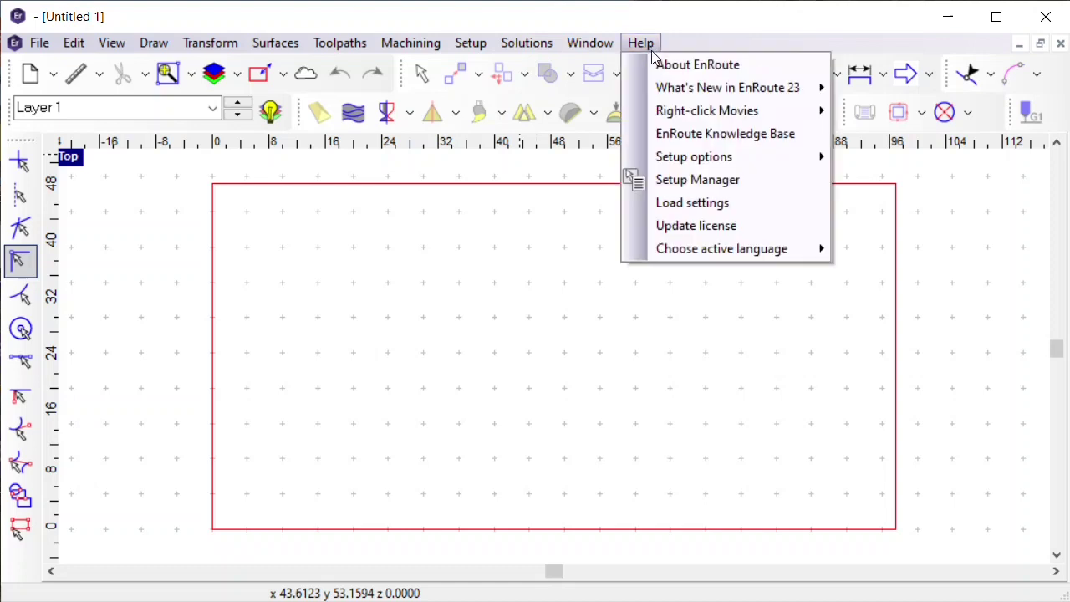
left_click(714, 206)
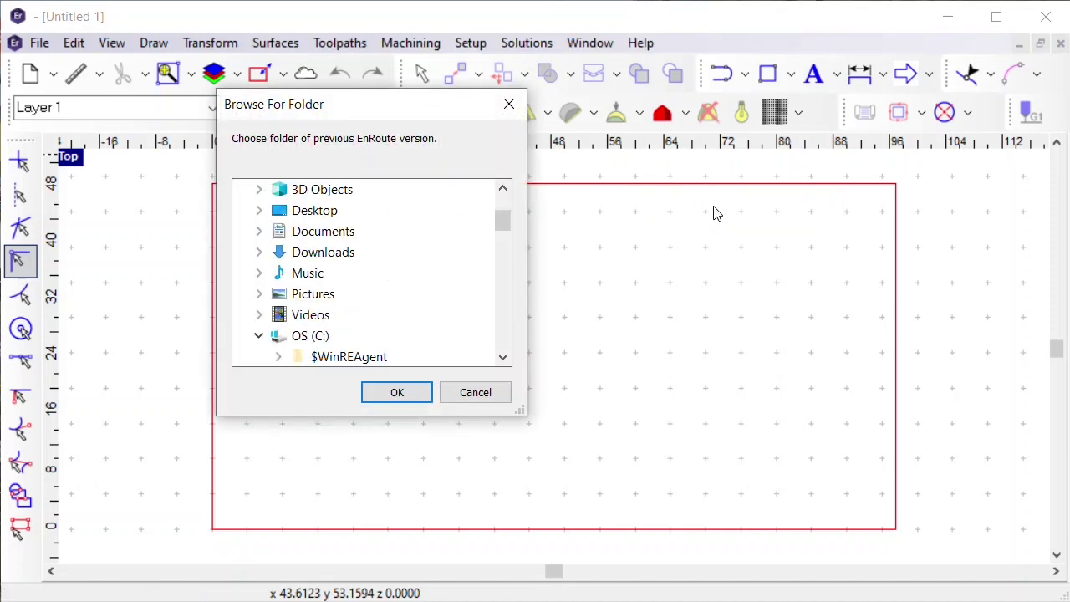
left_click(299, 338)
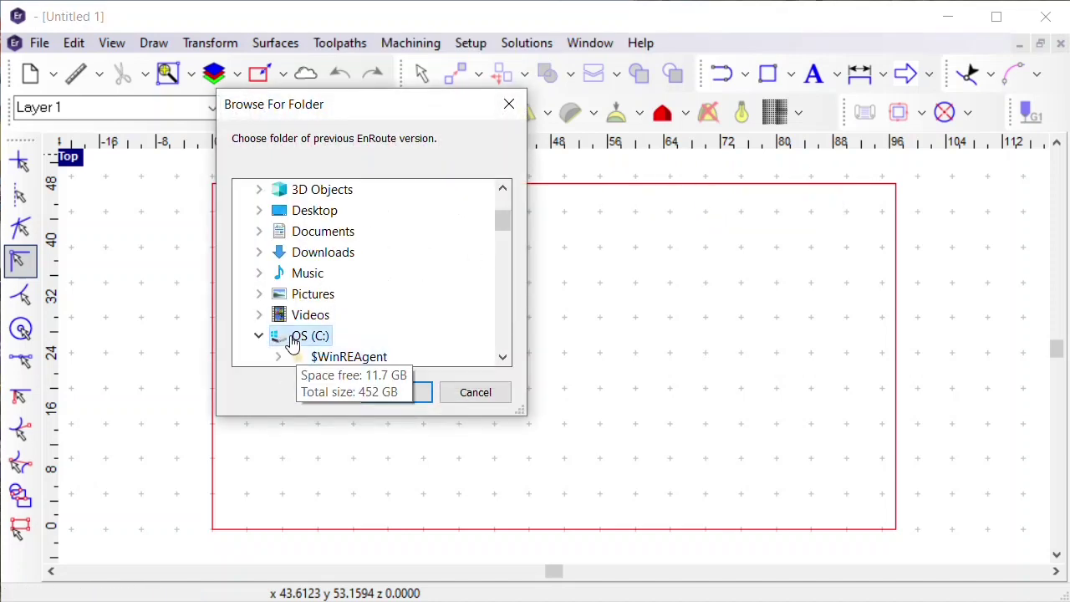
scroll(299, 338, "down", 2)
scroll(442, 316, "down", 2)
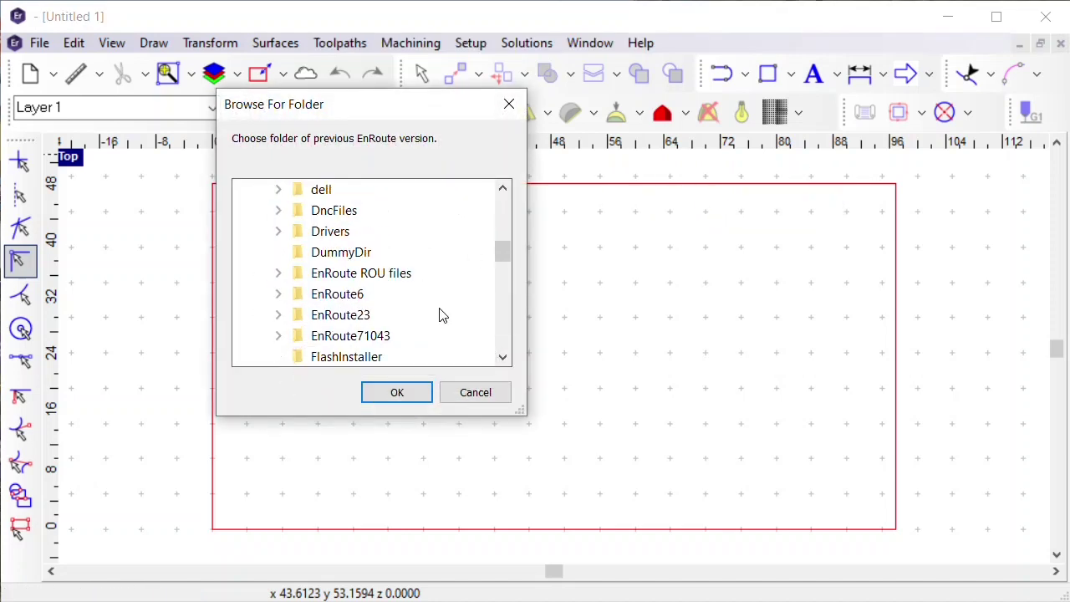
double_click(359, 299)
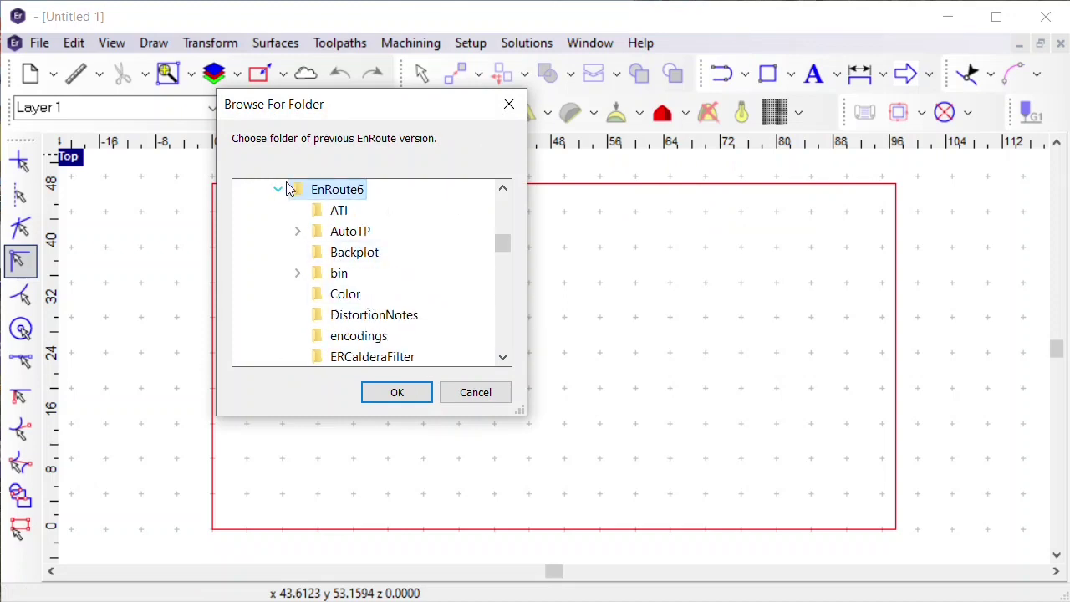
scroll(446, 254, "up", 2)
scroll(277, 310, "down", 3)
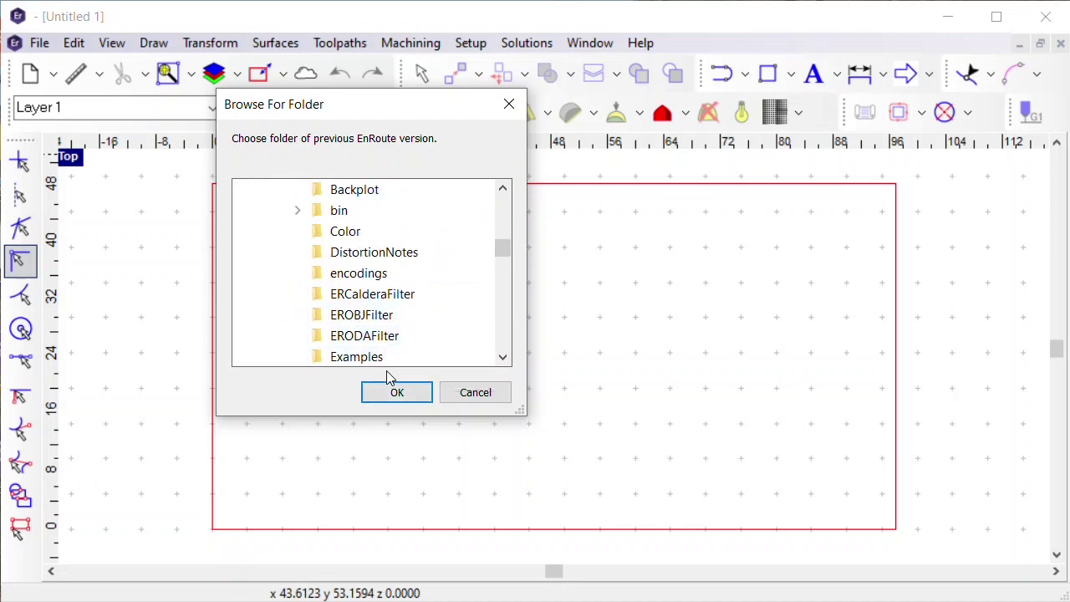
left_click(462, 392)
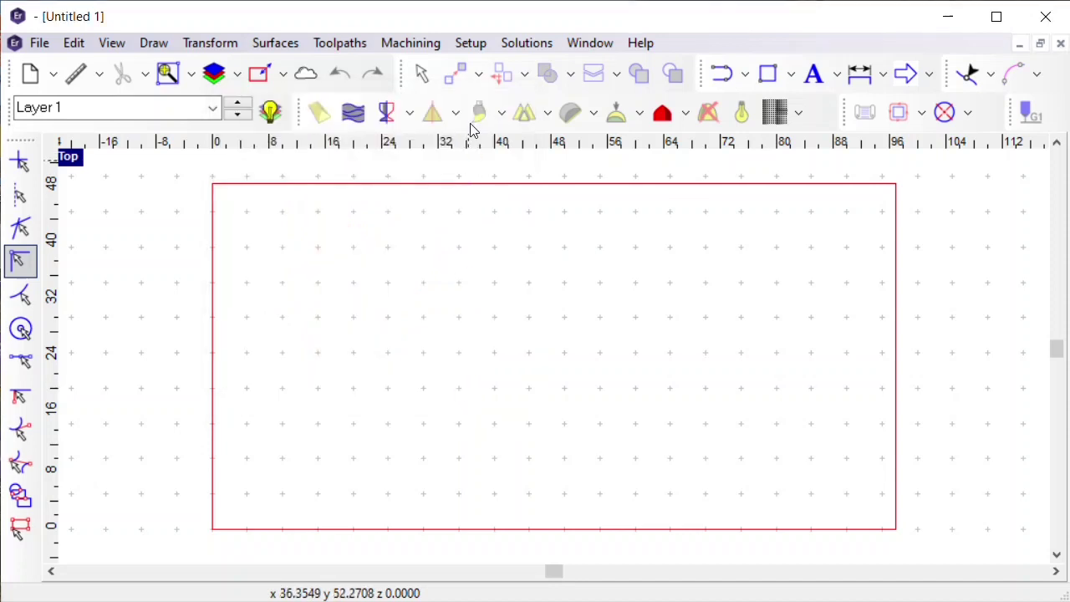
- Open the driver setup and review the active drivers, keeping Anderson Spectrum - RArcs selected
left_click(489, 46)
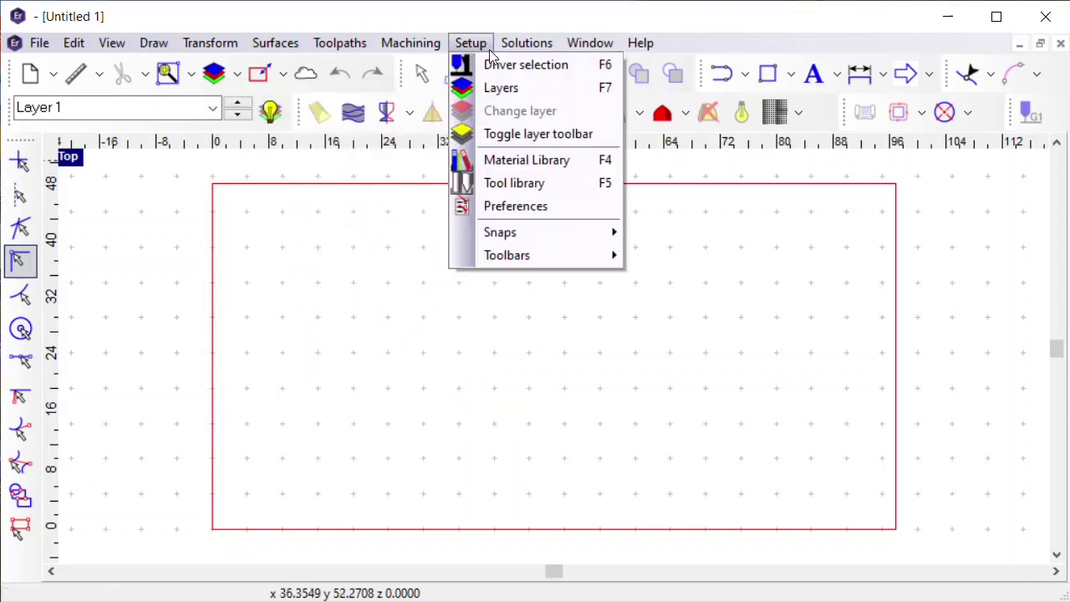
left_click(527, 76)
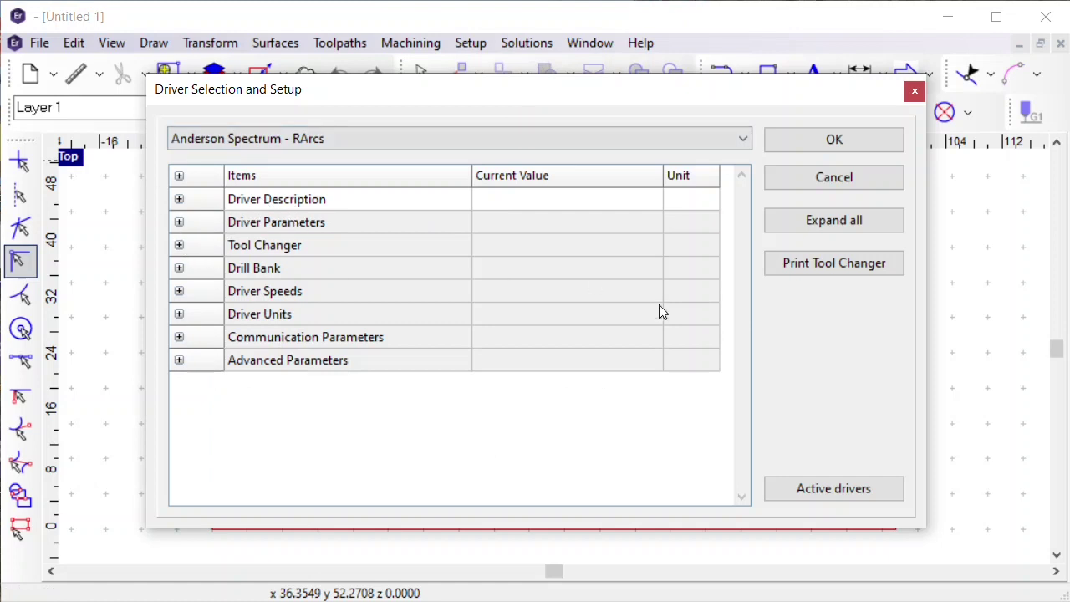
left_click(831, 492)
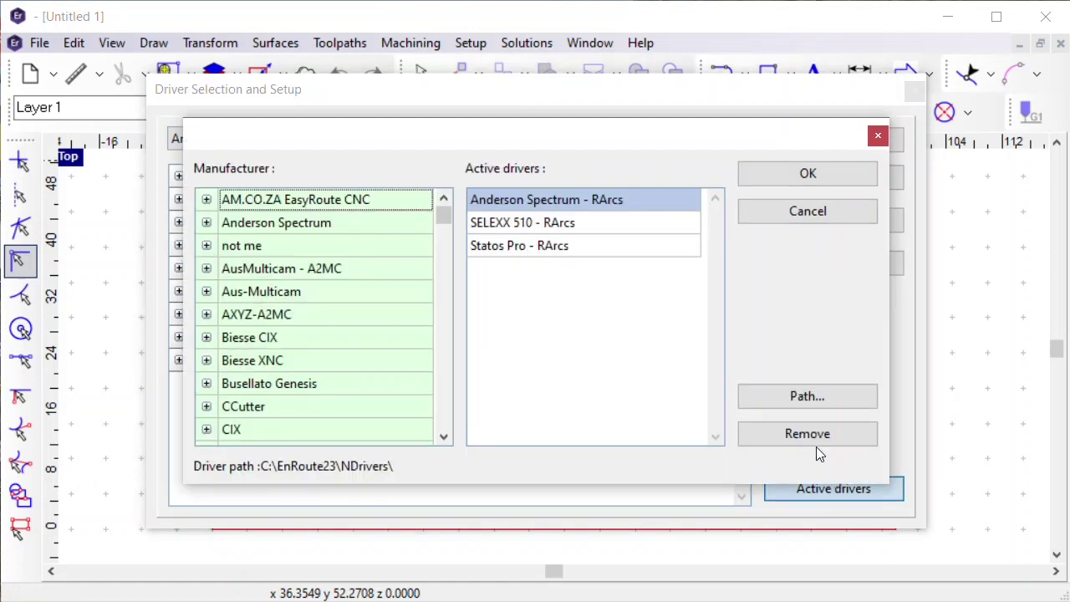
left_click(567, 205)
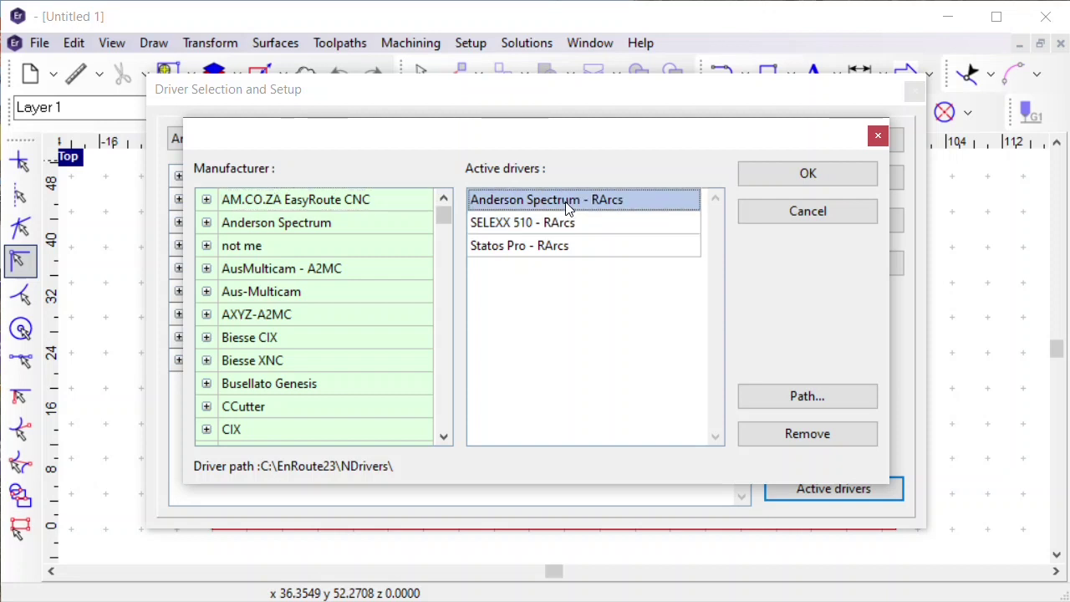
left_click(804, 173)
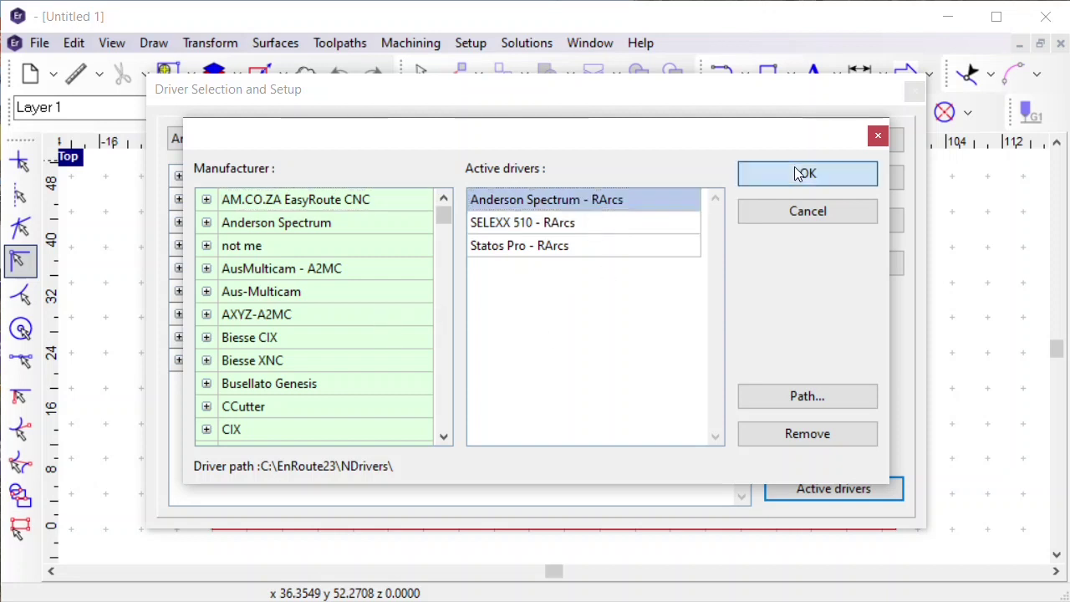
- Expand all Anderson Spectrum driver settings and review its width parameter and tool changer assignments without changing them
left_click(863, 221)
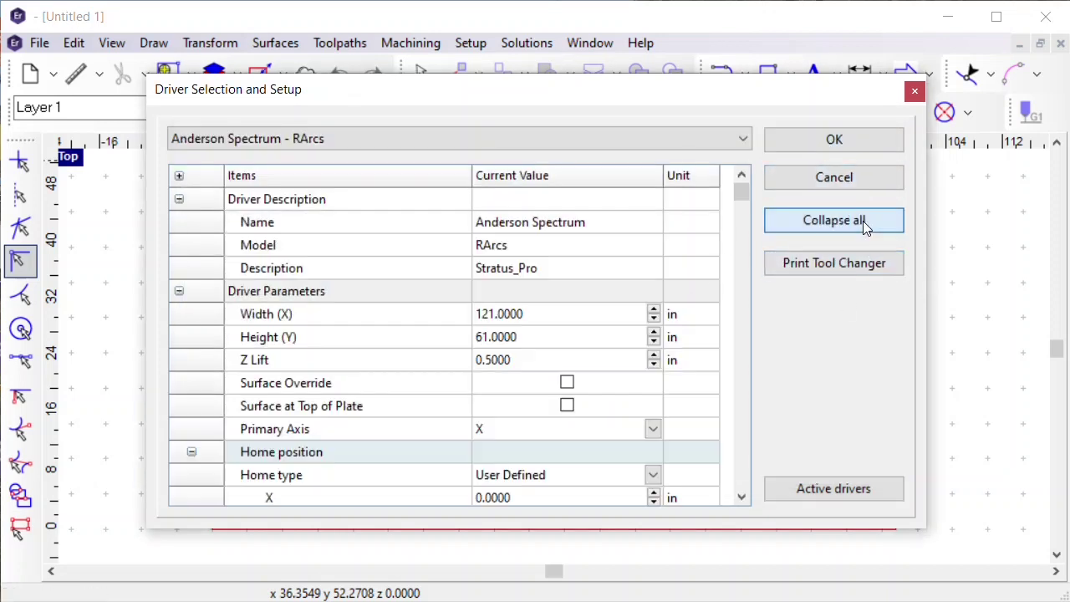
left_click(566, 316)
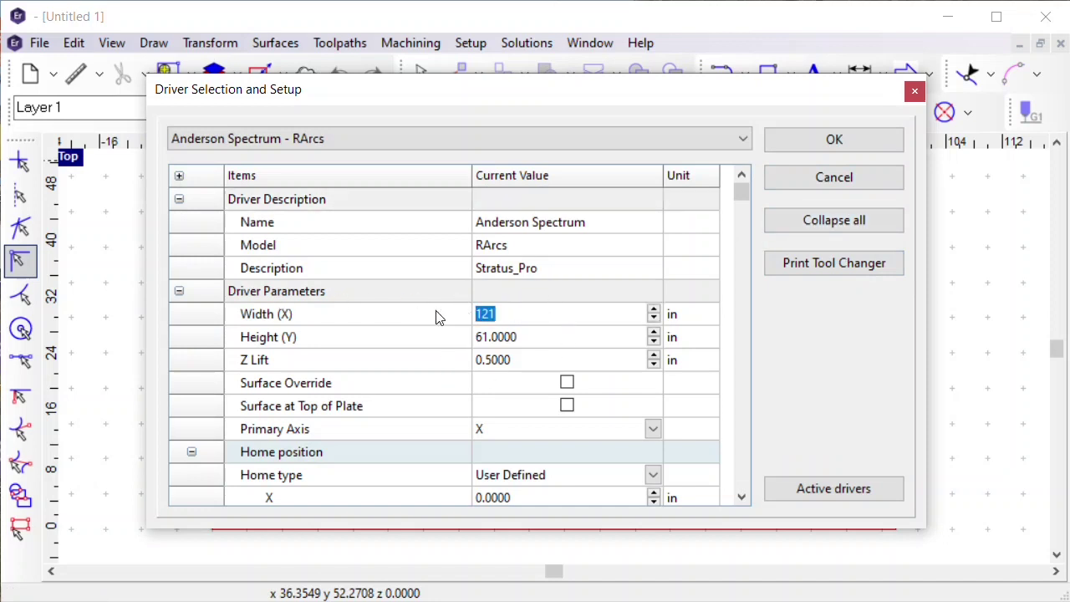
left_click(179, 291)
left_click(580, 387)
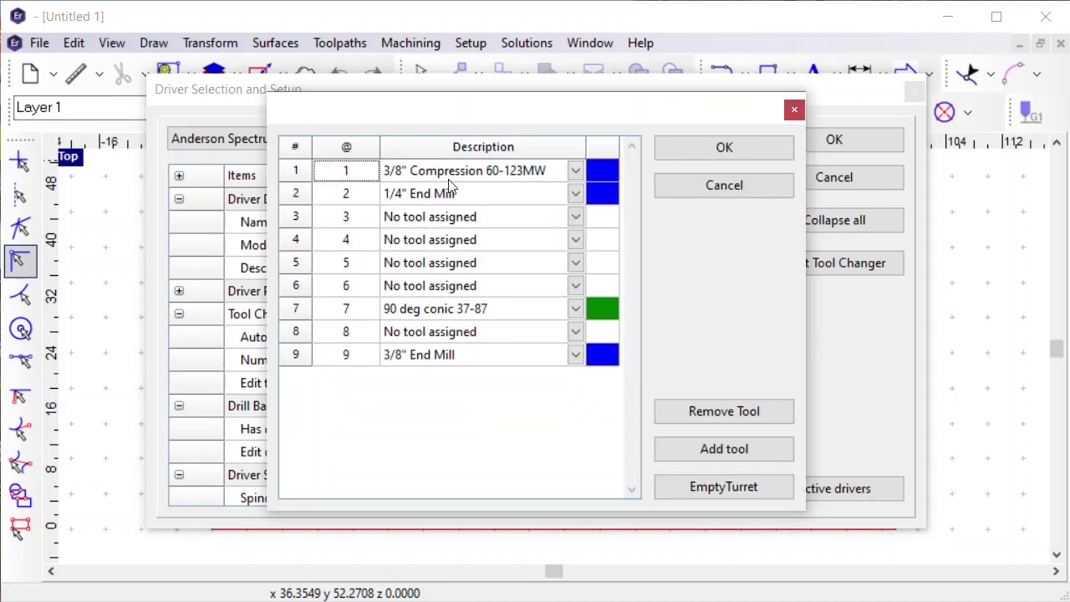
left_click(738, 194)
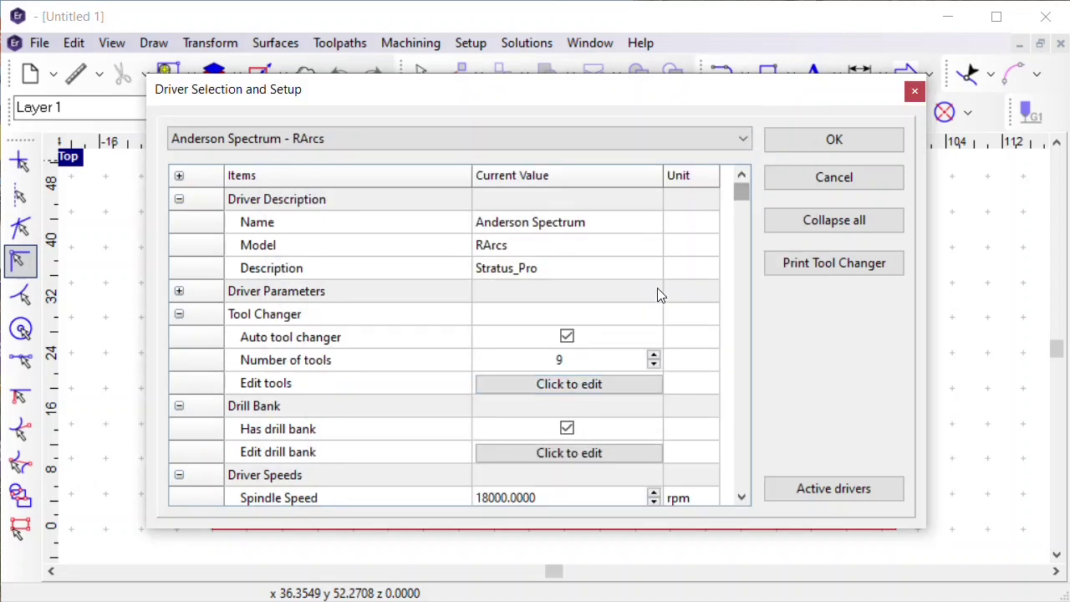
- Review the driver's drill bank tools and positions, and leave the driver setup without saving changes
left_click(594, 457)
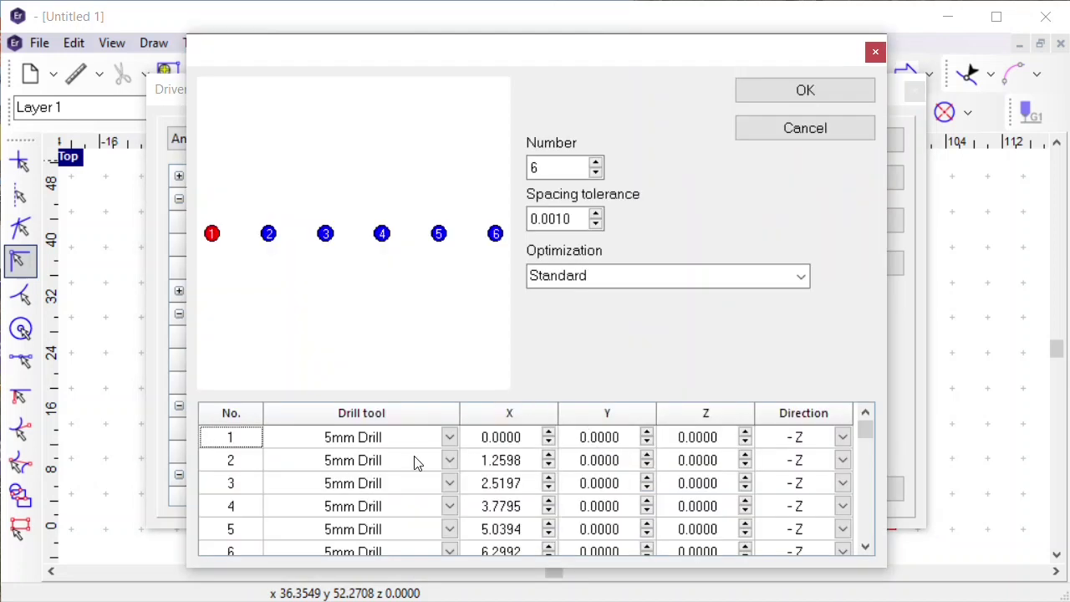
scroll(399, 456, "down", 2)
scroll(443, 495, "up", 2)
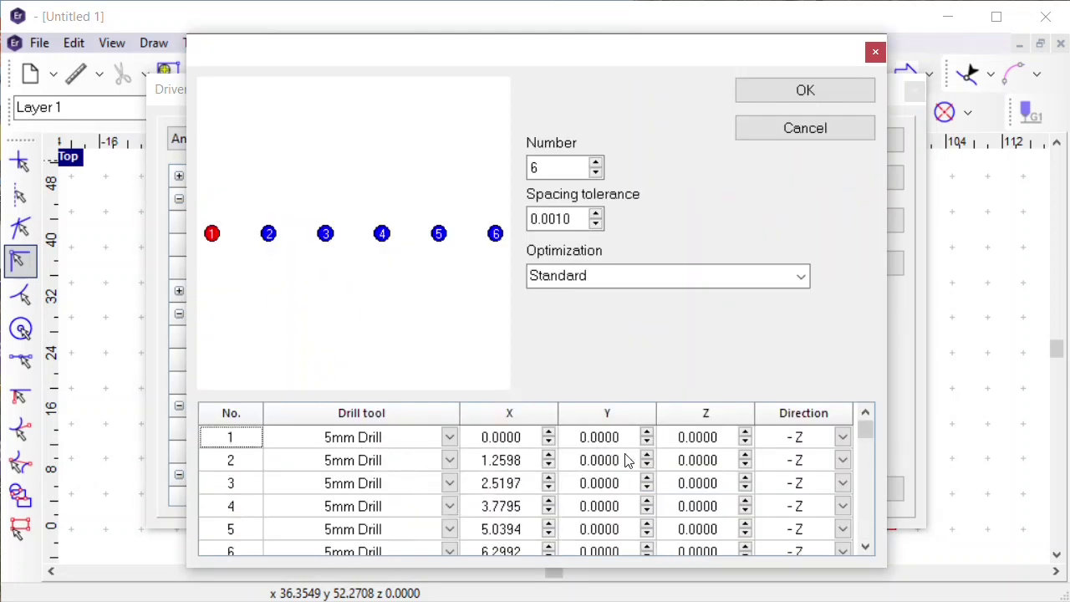
left_click(775, 128)
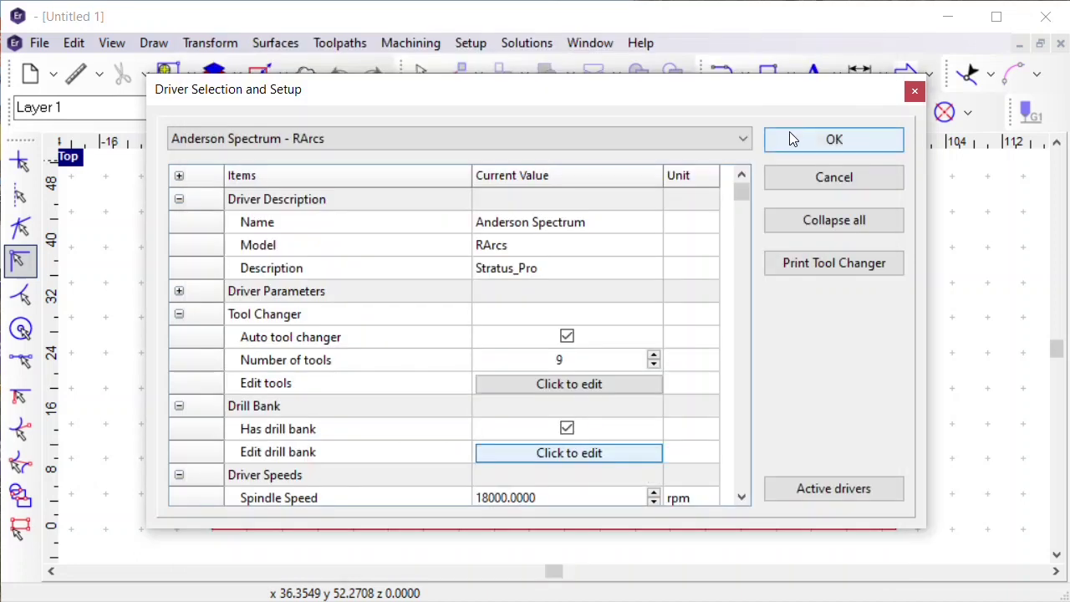
left_click(820, 177)
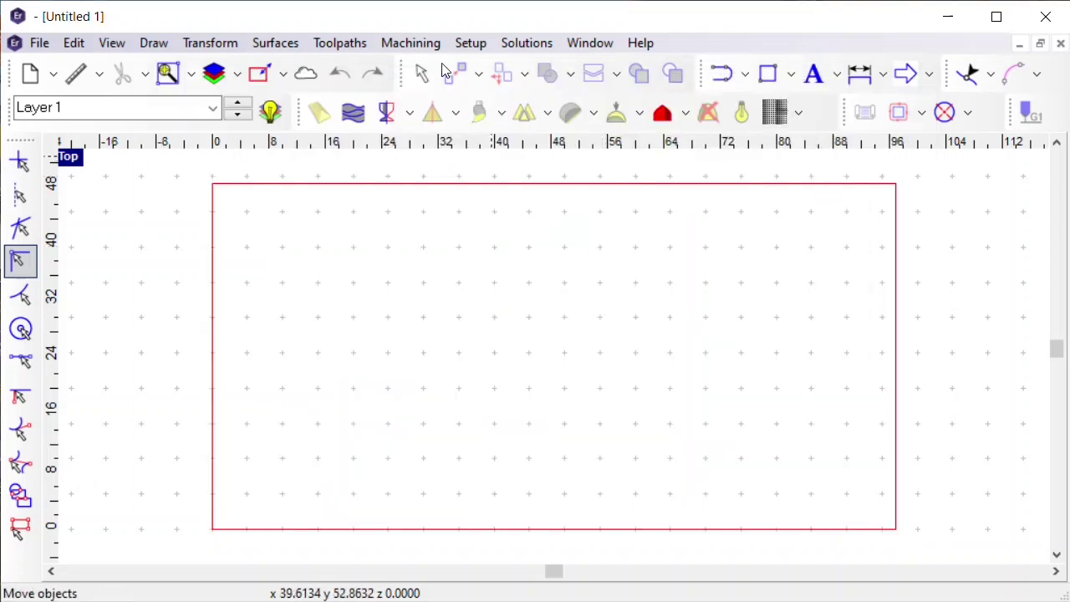
left_click(415, 43)
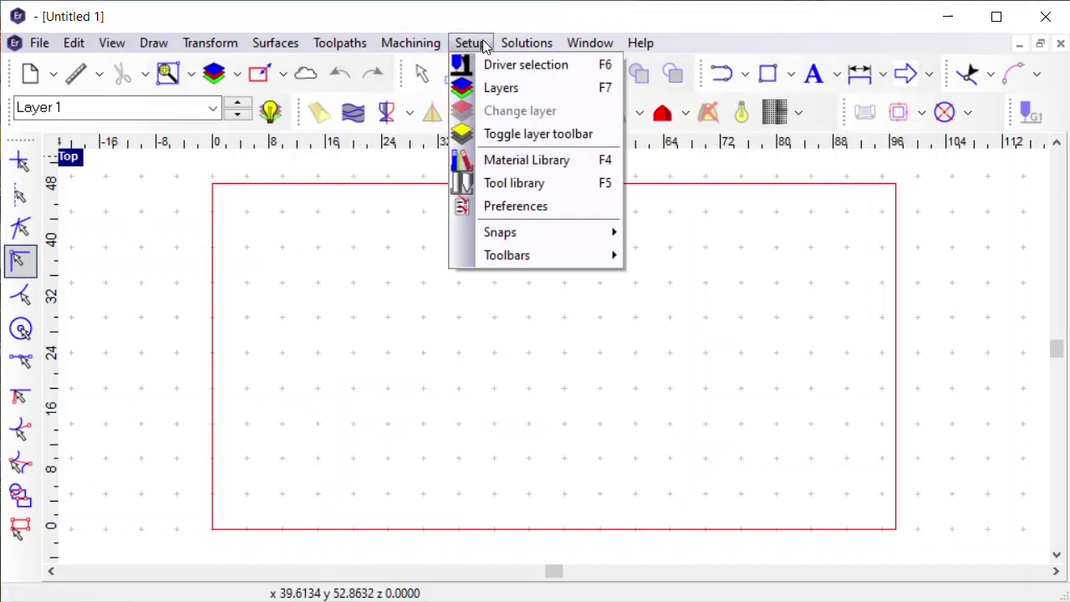
left_click(456, 48)
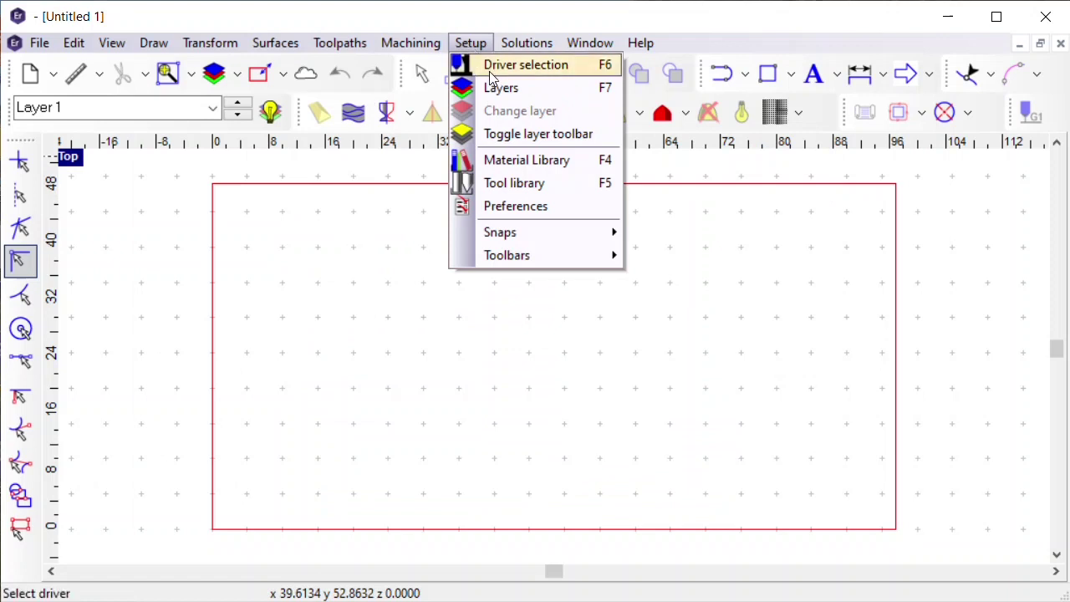
left_click(409, 44)
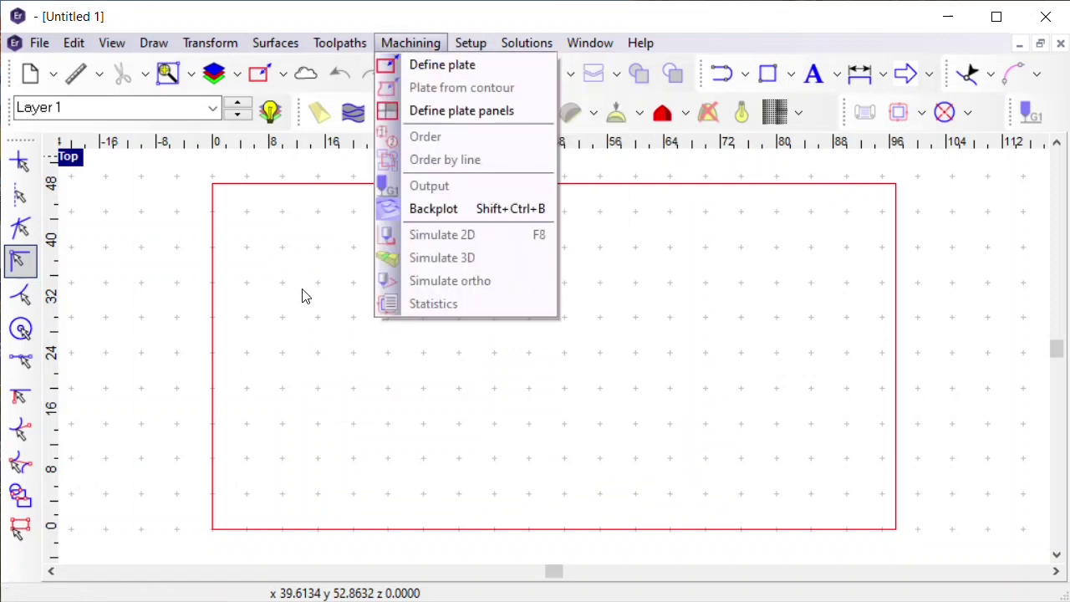
left_click(613, 337)
- Draw a rectangle about 13 by 15.7 in inside the plate's left half
left_click(768, 74)
left_click(409, 238)
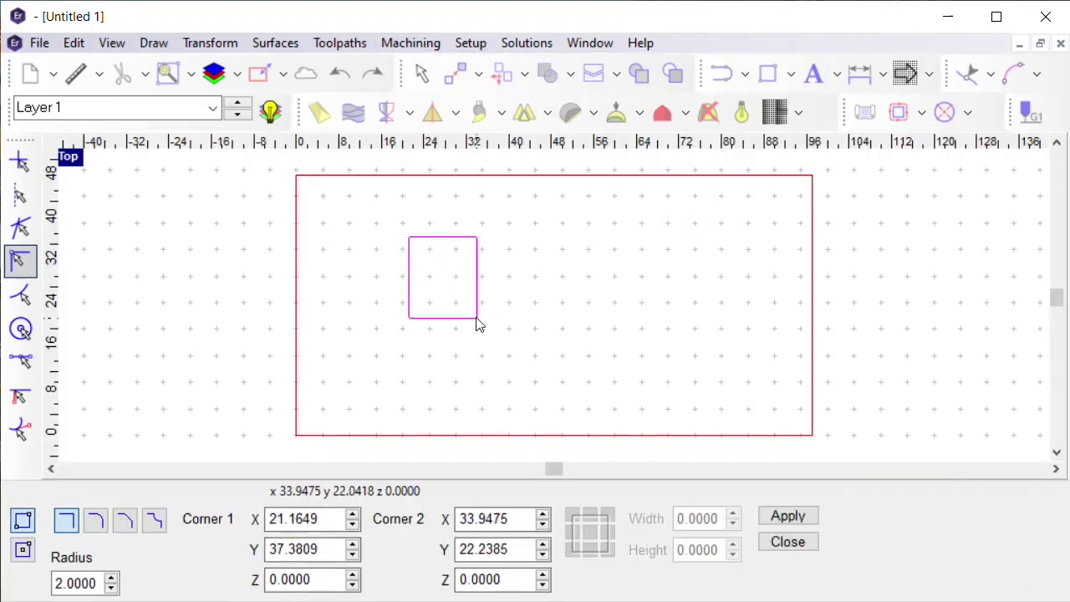
left_click(475, 322)
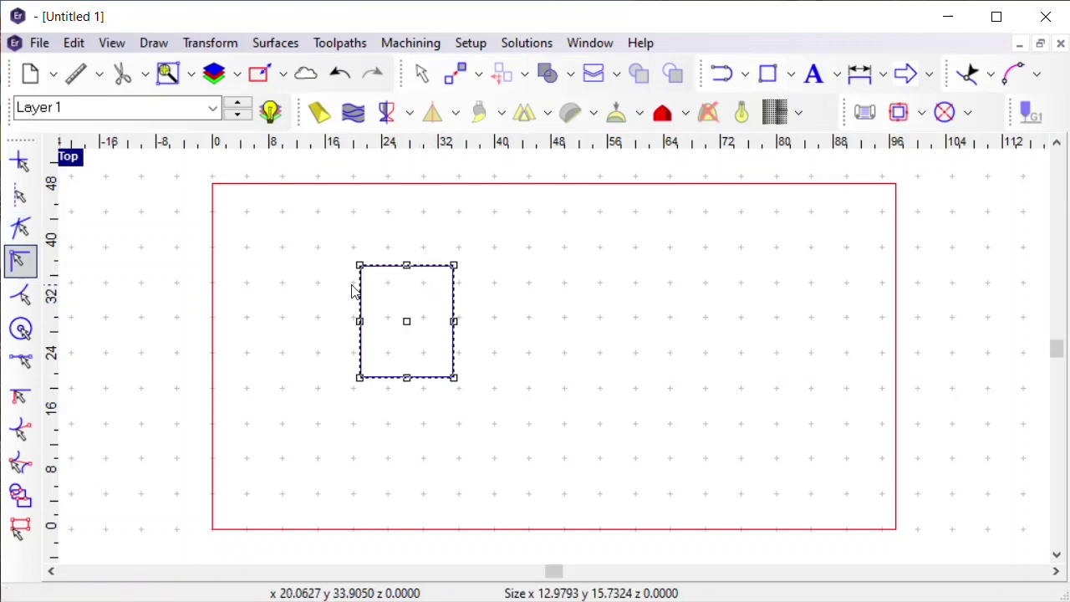
left_click(512, 42)
mouse_move(587, 43)
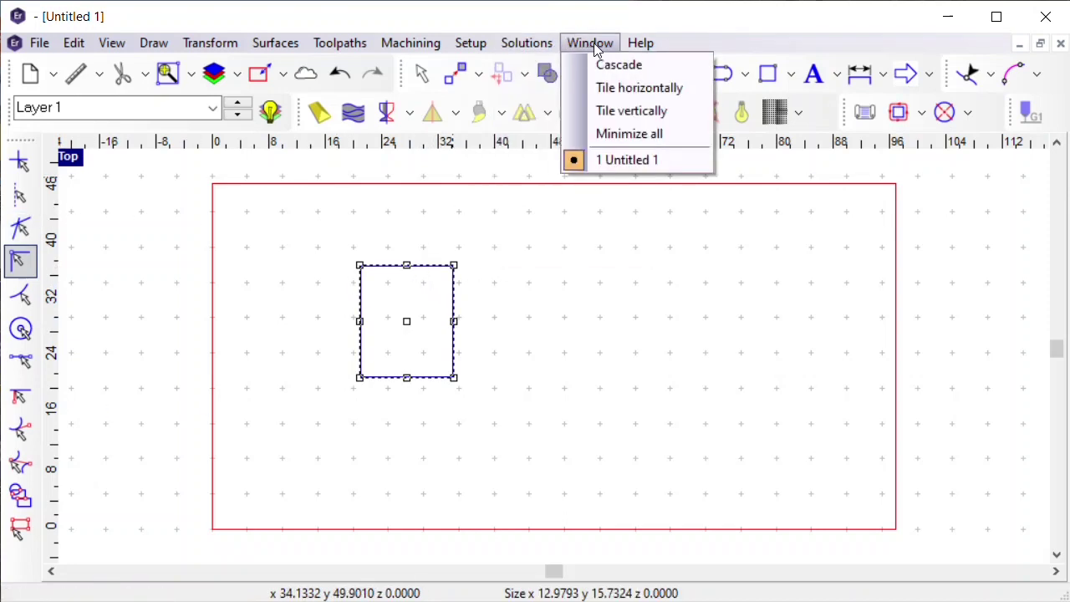
mouse_move(640, 42)
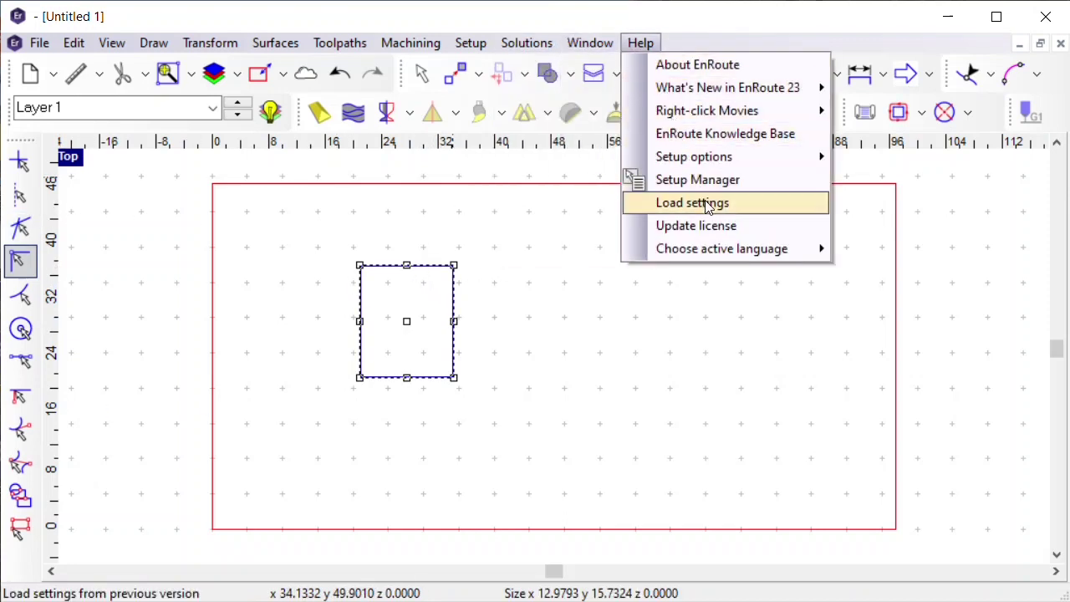
left_click(377, 266)
left_click(394, 270)
left_click(396, 266)
- Open the offset toolpath settings for the rectangle, look through the saved strategy templates, and cancel
left_click(339, 43)
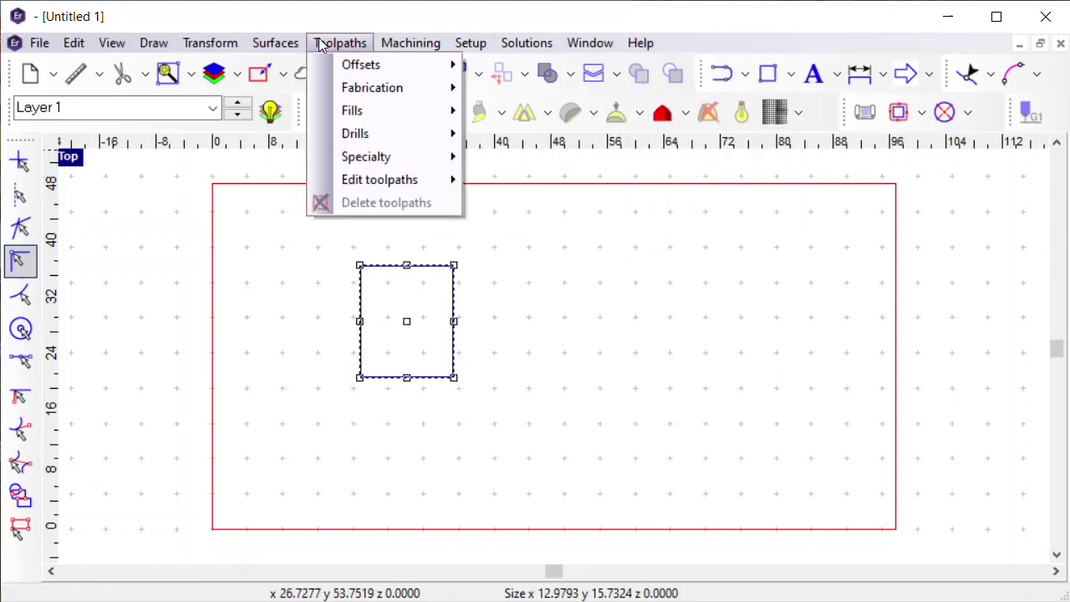
mouse_move(393, 65)
left_click(505, 65)
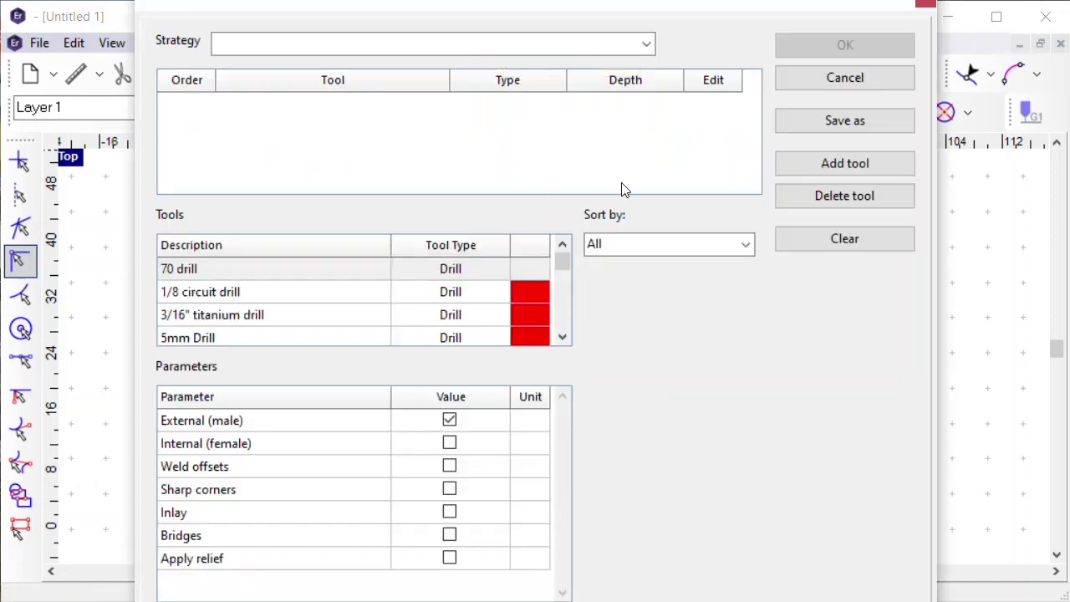
left_click(648, 43)
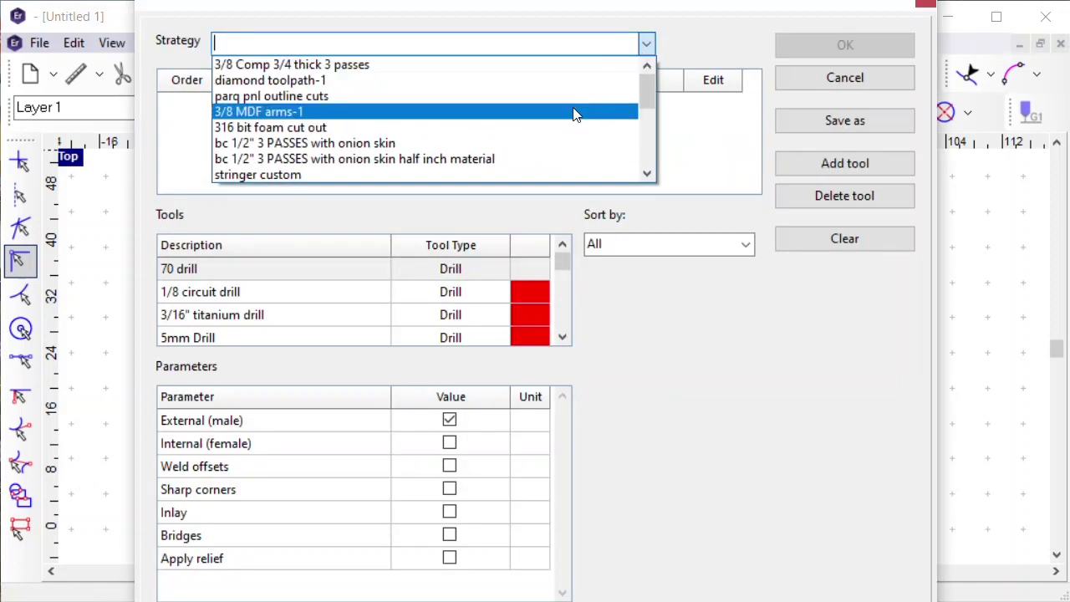
scroll(385, 156, "down", 8)
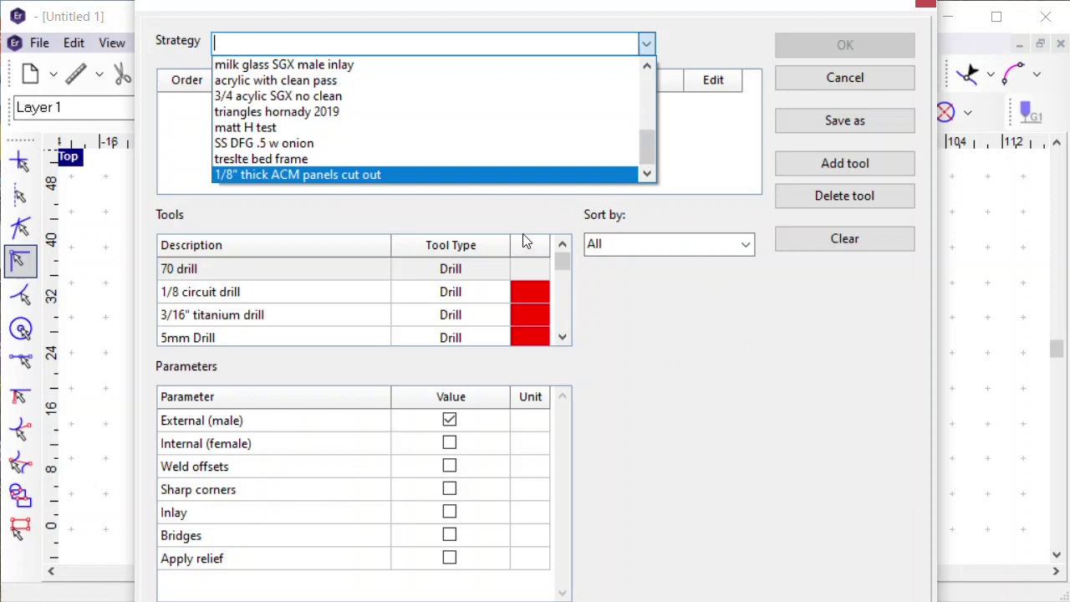
left_click(699, 151)
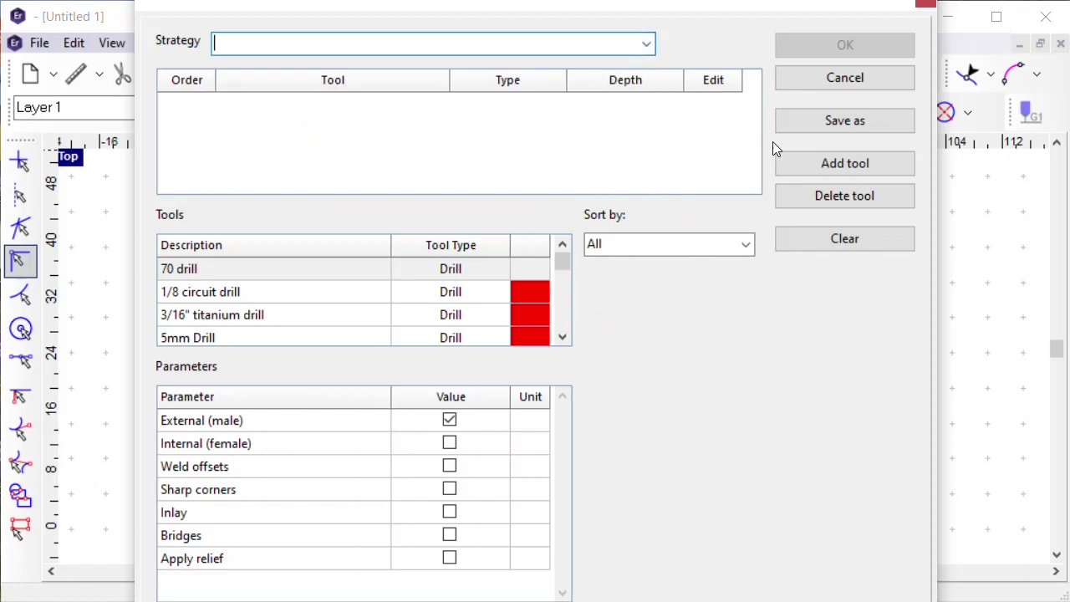
left_click(840, 78)
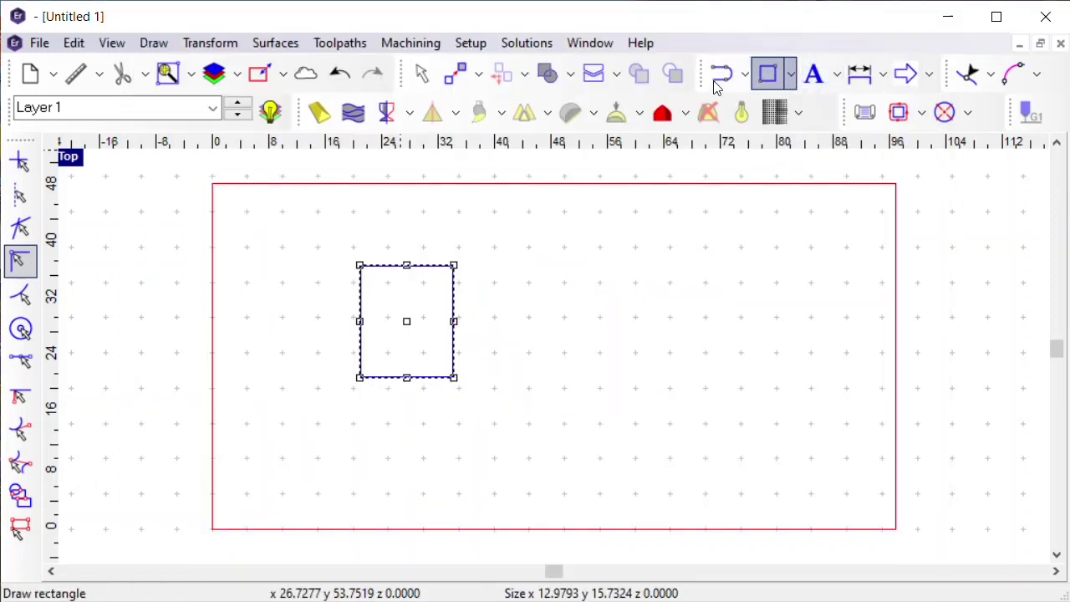
- Open the tool library and examine the drill tools' parameters, including the 3/16" titanium drill and the 1/4" Drill
left_click(454, 42)
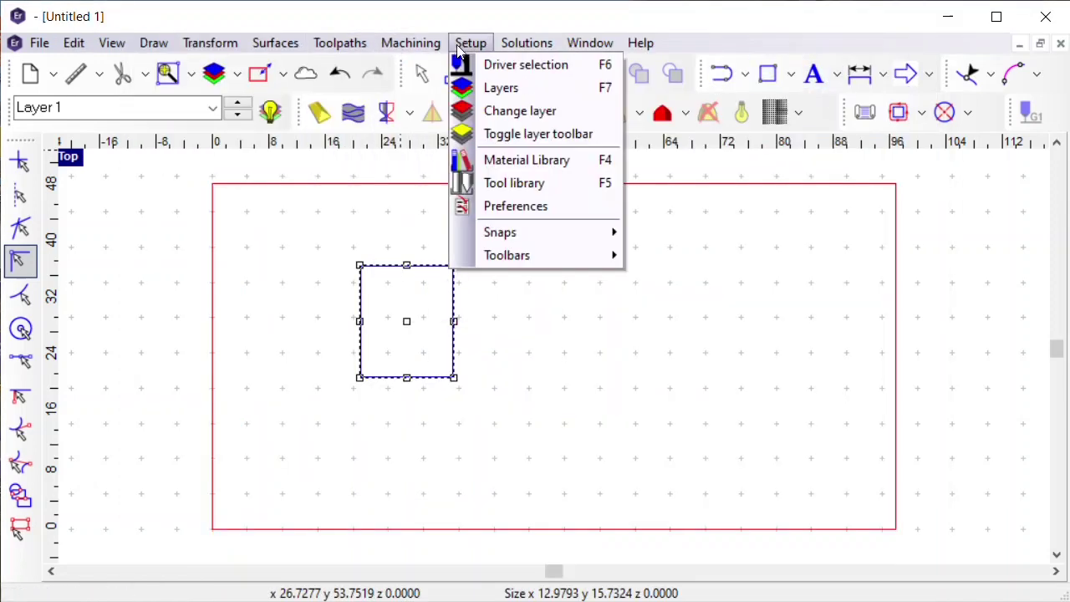
left_click(534, 184)
left_click(241, 177)
left_click(237, 151)
left_click(246, 178)
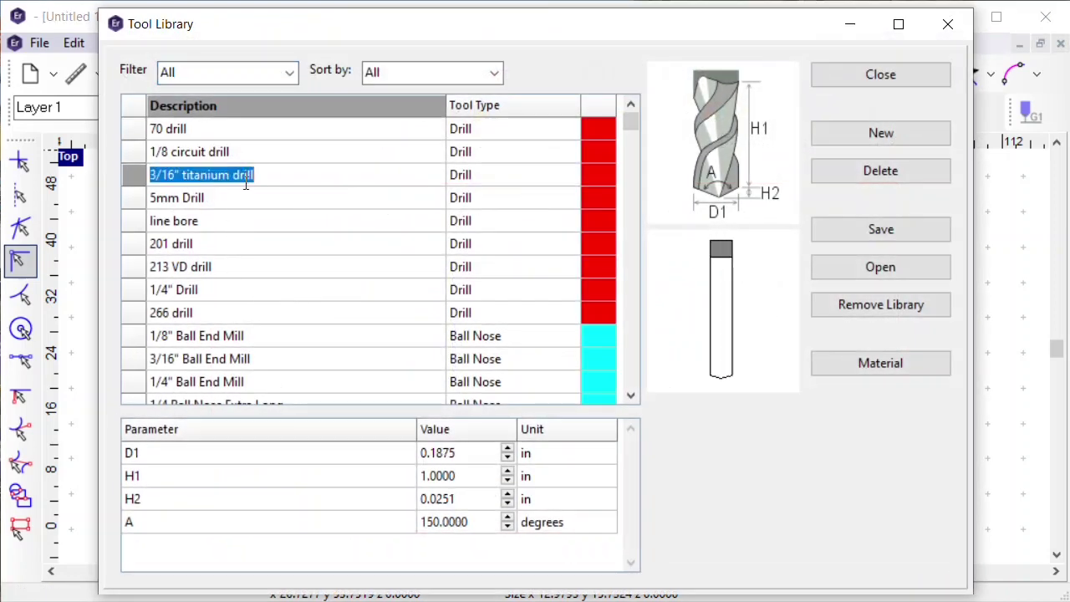
left_click(219, 290)
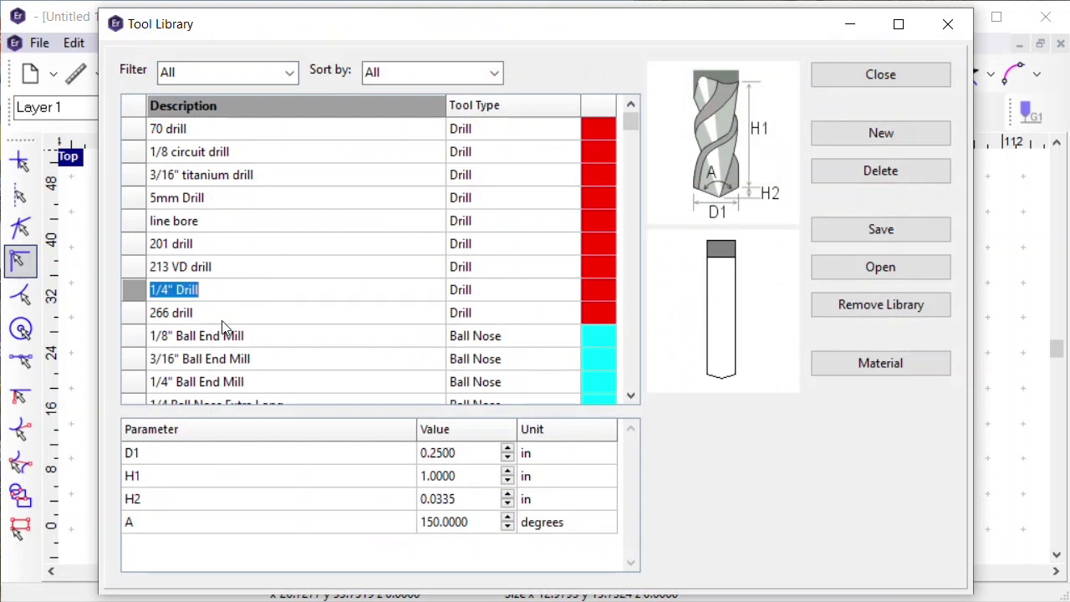
- Examine the parameters of the ball nose and conic tools, from the ball end mills to the 90 degree ACM fold 45792
key("Down")
key("Down")
key("Down")
key("Down")
key("Down")
key("Down")
key("Down")
key("Down")
key("Down")
left_click(235, 359)
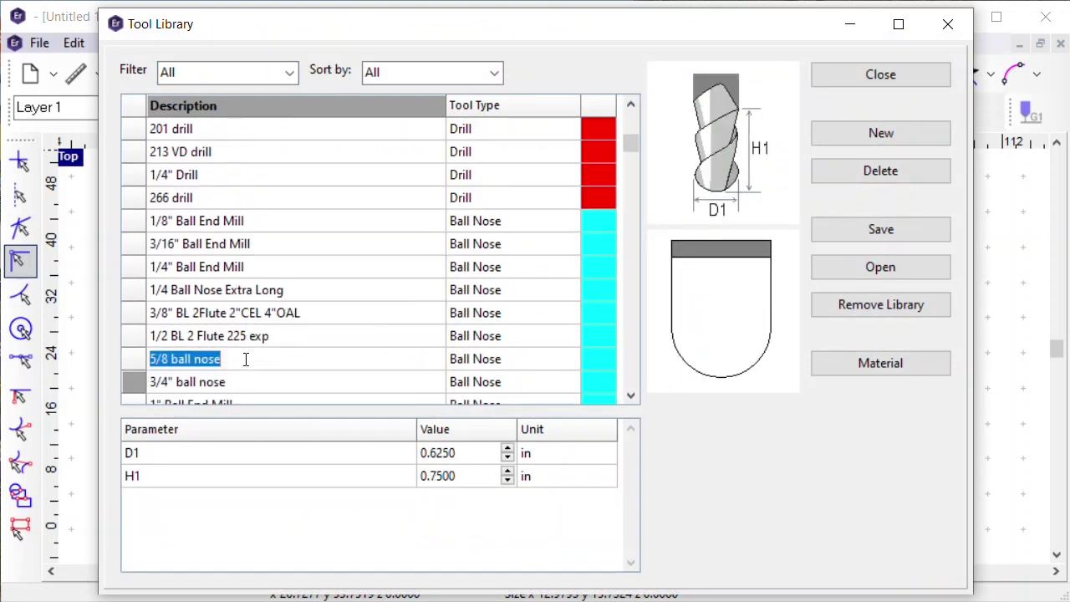
key("Down")
key("Down")
key("Down")
key("Down")
key("Down")
key("Down")
left_click(203, 313)
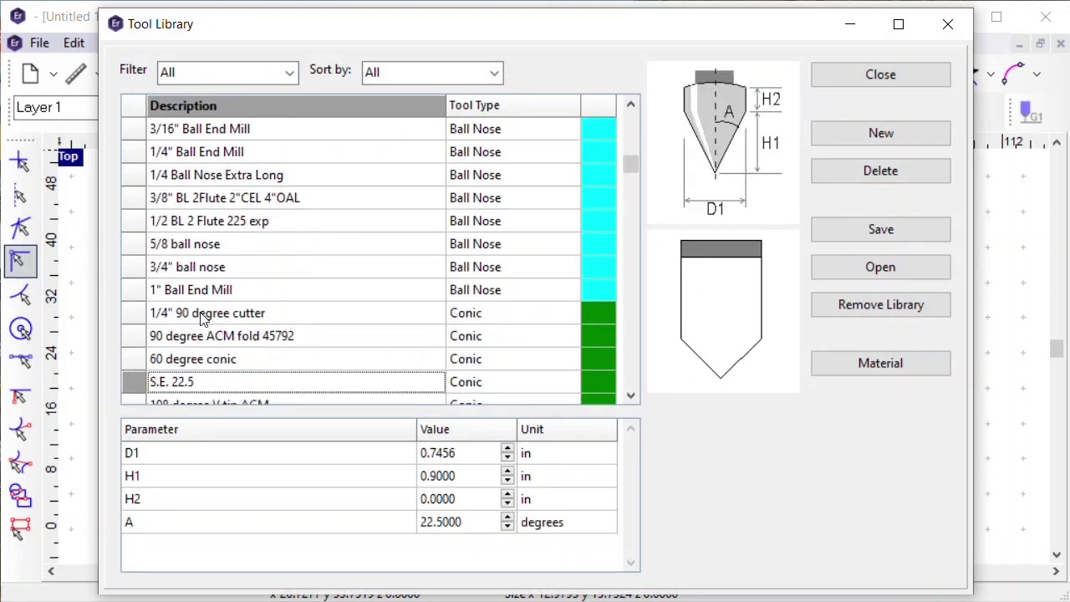
key("Down")
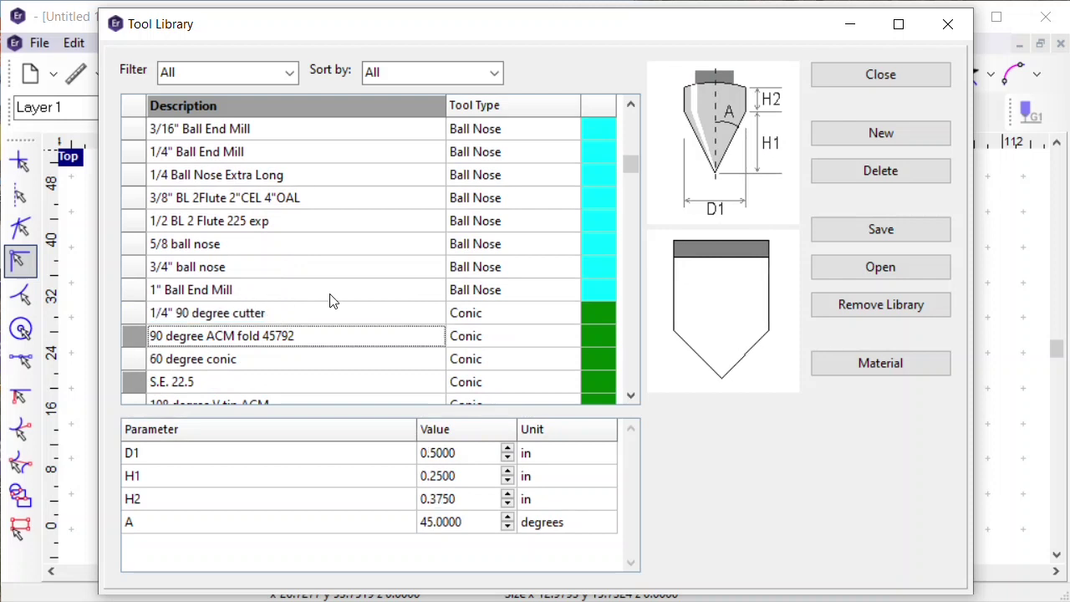
left_click(252, 340)
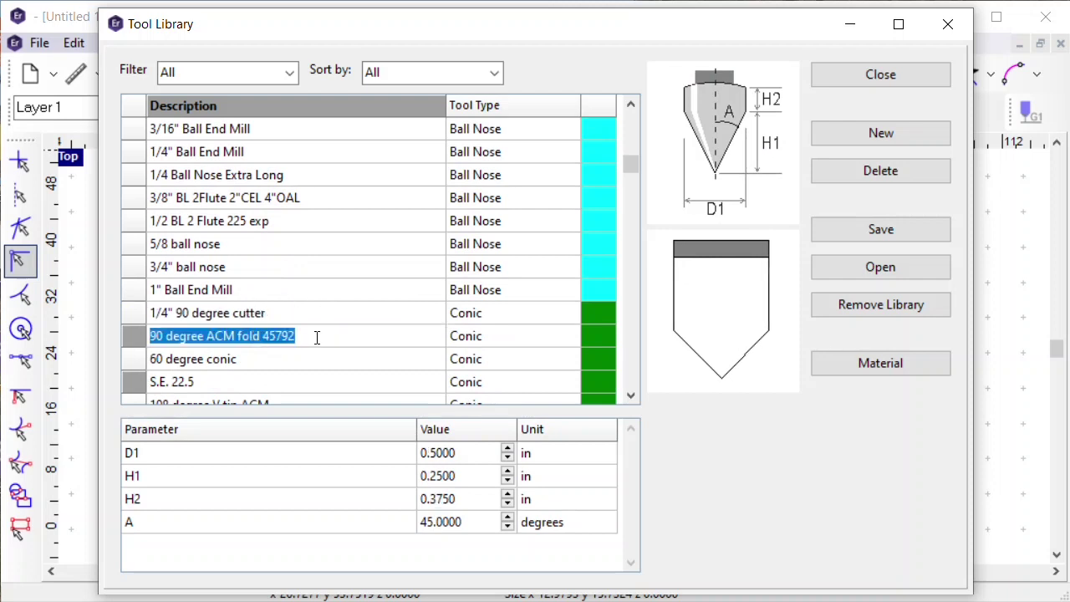
- Look through the remaining tools, check the long 3/8 End Mill and its neighbouring end mills, and close the tool library
key("Down")
key("Down")
key("Down")
key("Down")
key("Down")
key("Down")
key("Down")
key("Down")
key("Down")
key("Down")
key("Down")
key("Down")
key("Down")
key("Down")
key("Down")
key("Down")
key("Down")
key("Down")
key("Down")
key("Down")
key("Down")
key("Down")
key("Down")
key("Down")
key("Down")
key("Down")
key("Down")
key("Down")
key("Down")
key("Down")
key("Down")
key("Down")
key("Down")
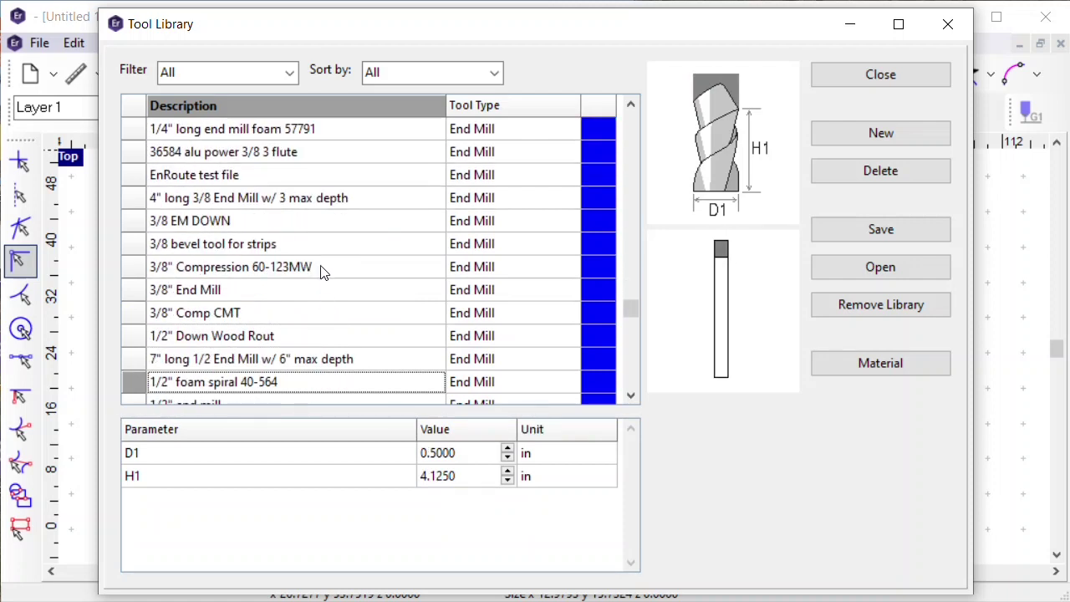
key("Down")
key("Down")
double_click(235, 156)
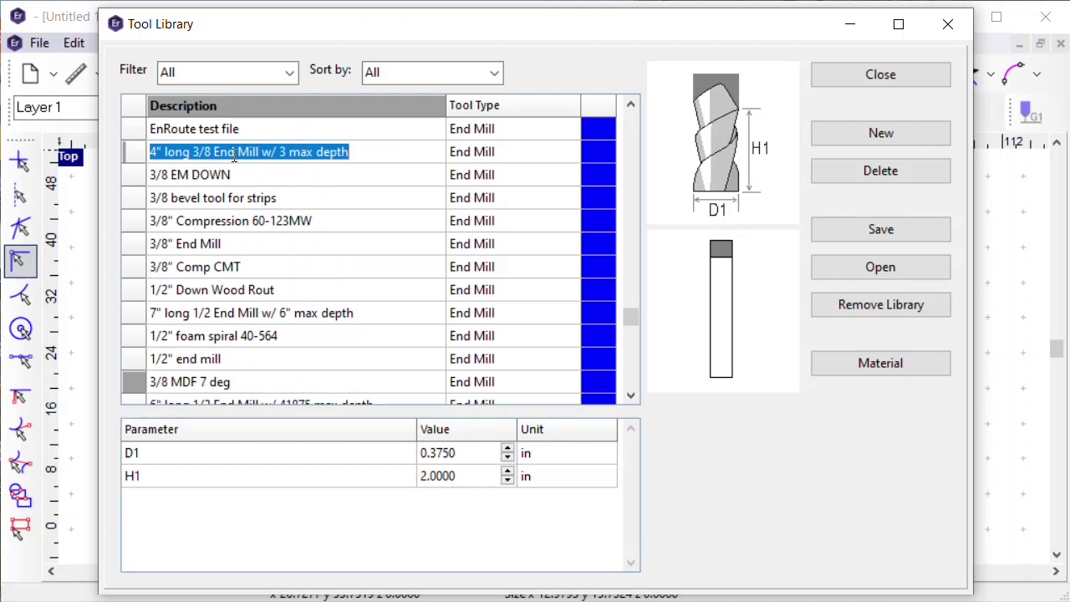
scroll(316, 261, "down", 11)
scroll(308, 269, "up", 13)
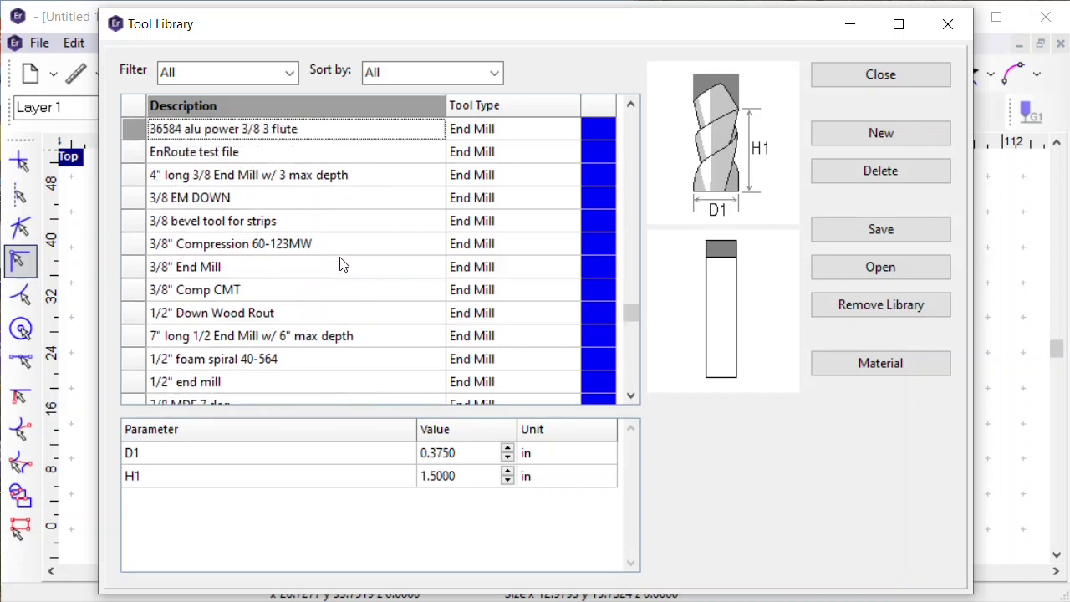
left_click(883, 75)
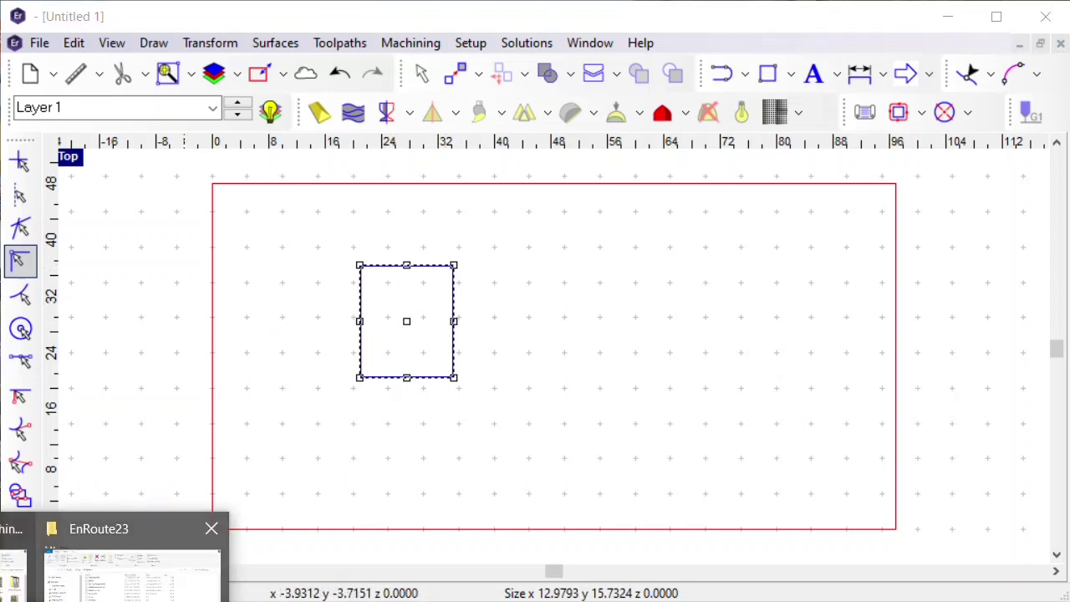
- Switch to File Explorer and open the Ndrivers folder inside EnRoute6 on the C: drive
left_click(72, 540)
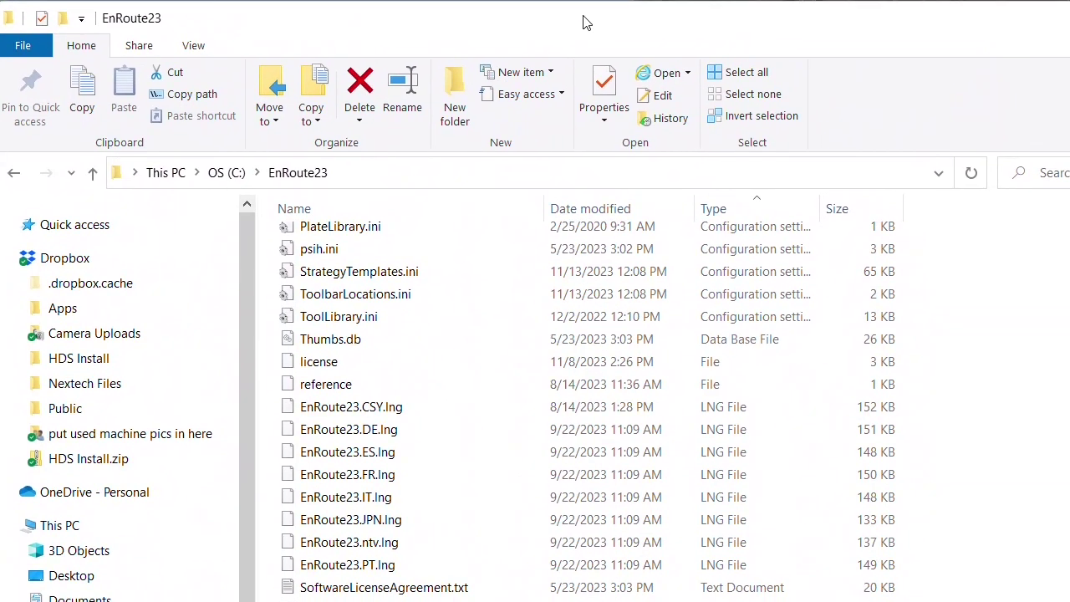
left_click(227, 173)
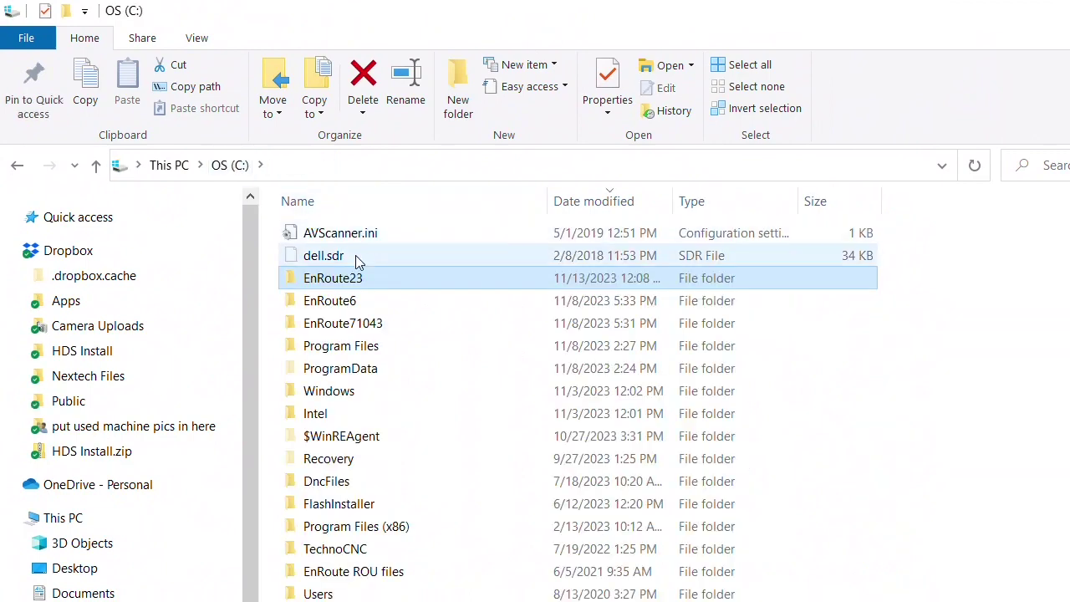
double_click(366, 303)
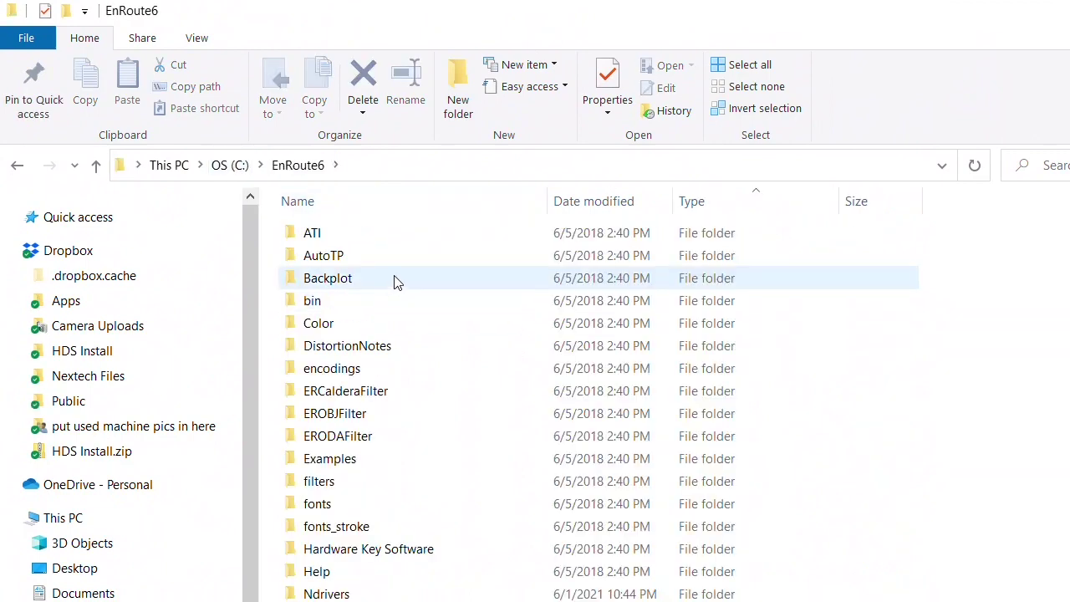
scroll(368, 313, "down", 2)
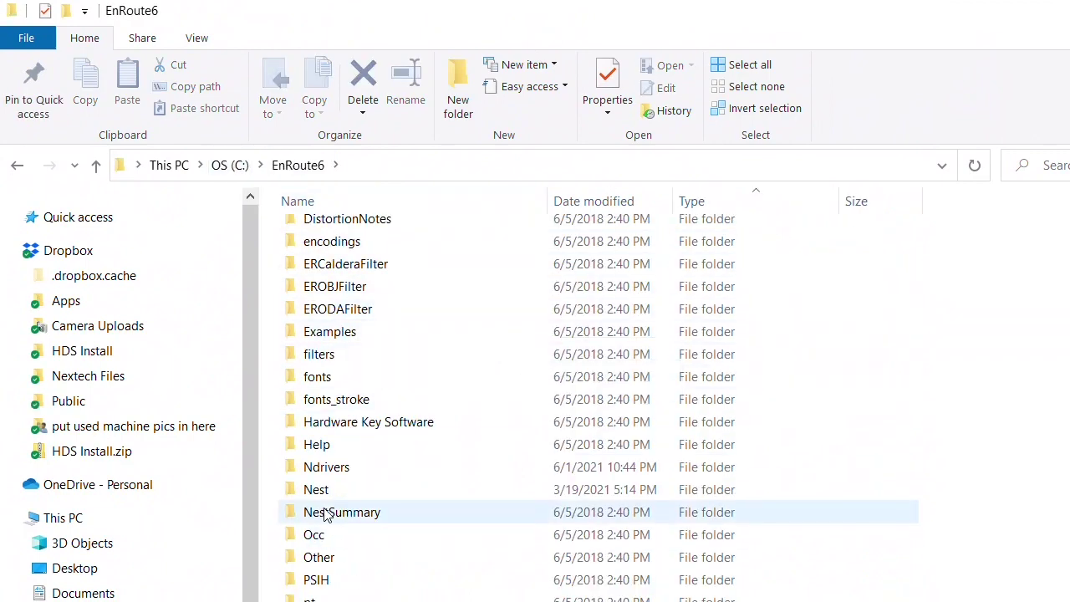
left_click(323, 473)
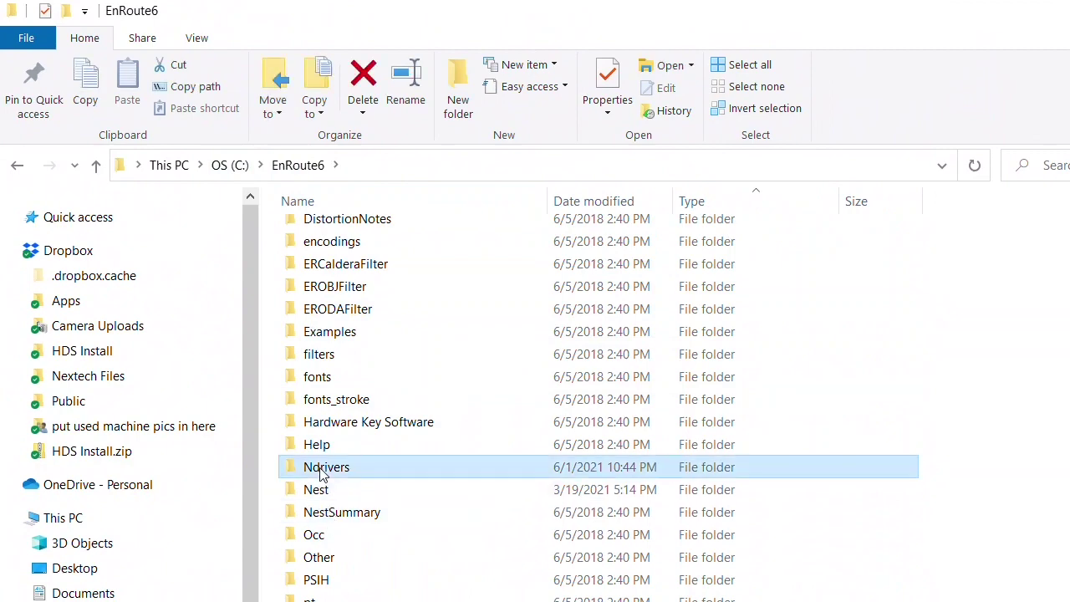
double_click(323, 473)
- Look through the EnRoute6 driver files for the machine's matching CNF and PST files
scroll(366, 305, "down", 3)
scroll(365, 305, "down", 11)
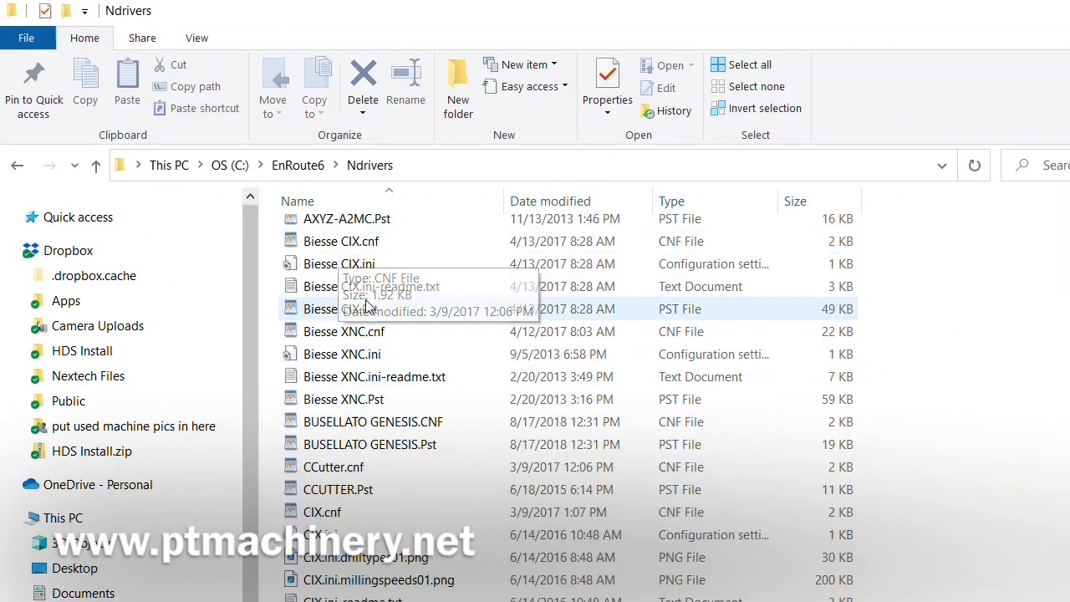
scroll(347, 301, "down", 13)
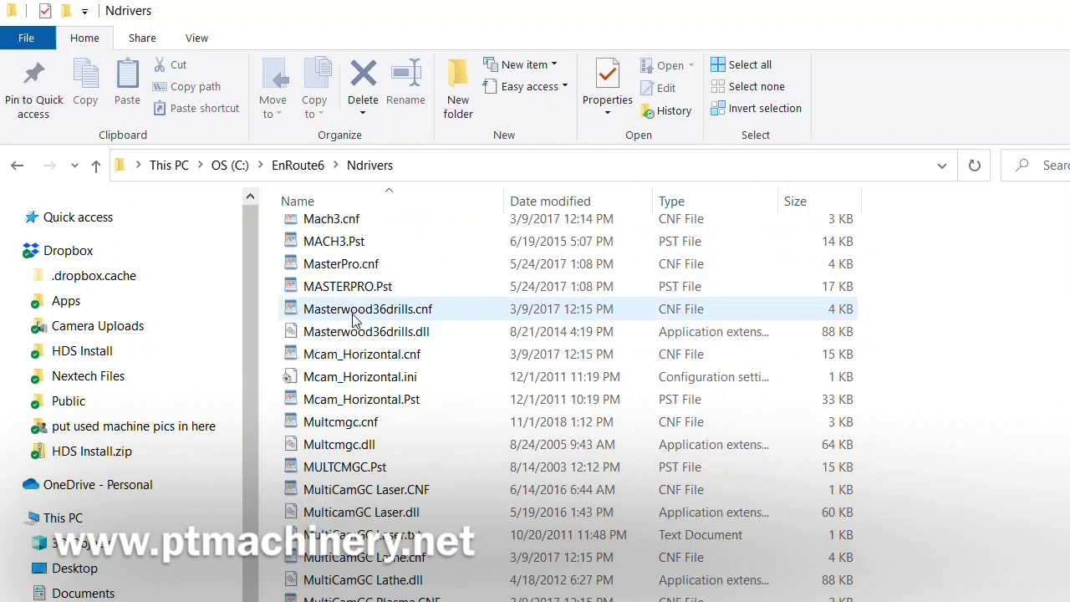
scroll(355, 312, "down", 2)
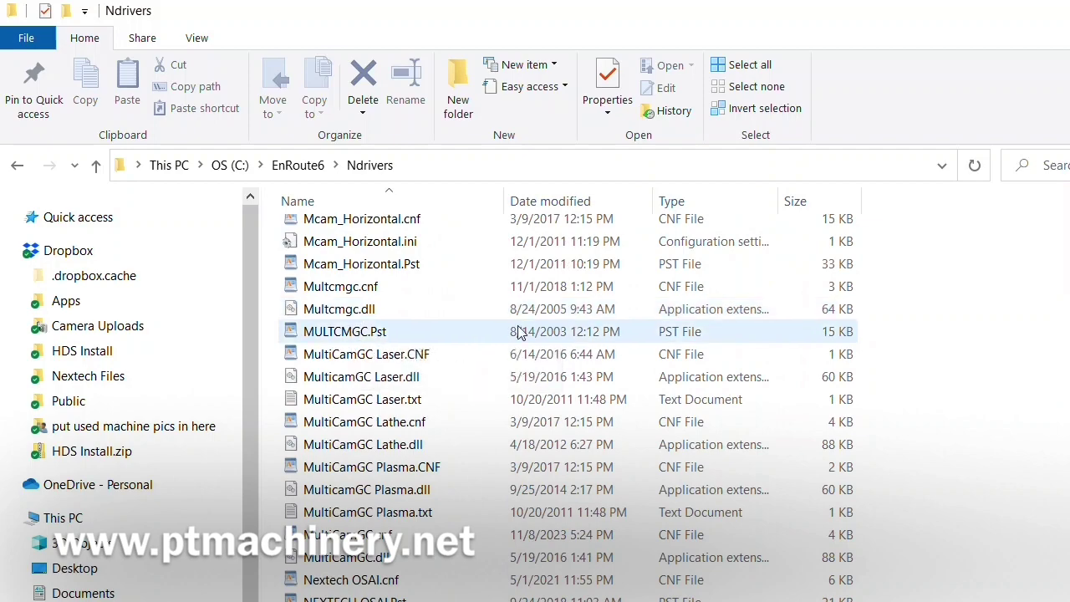
scroll(676, 326, "down", 7)
scroll(497, 330, "down", 2)
scroll(471, 337, "up", 1)
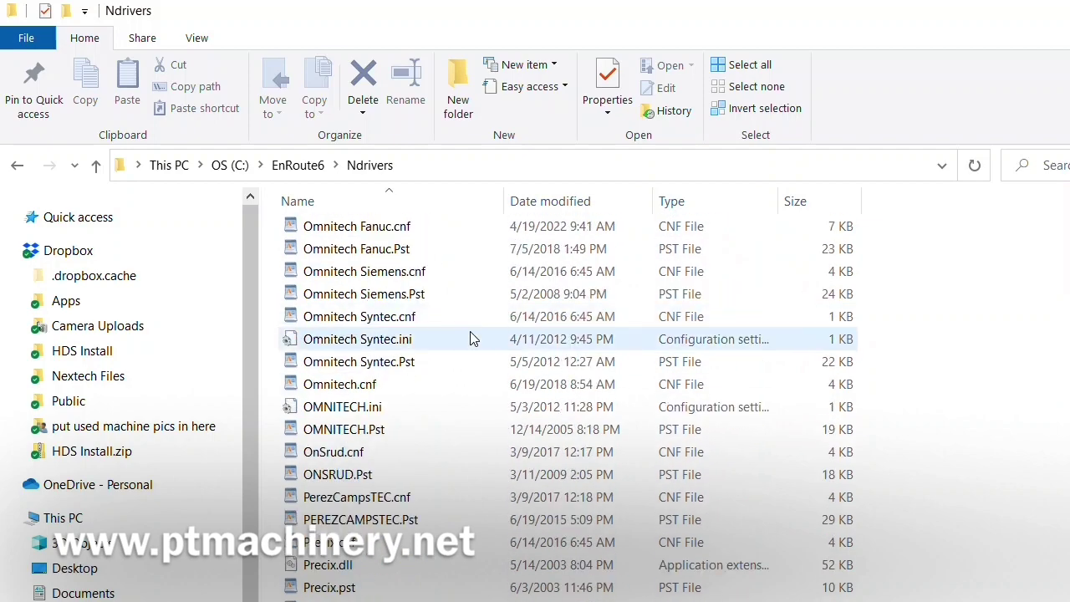
scroll(504, 410, "up", 20)
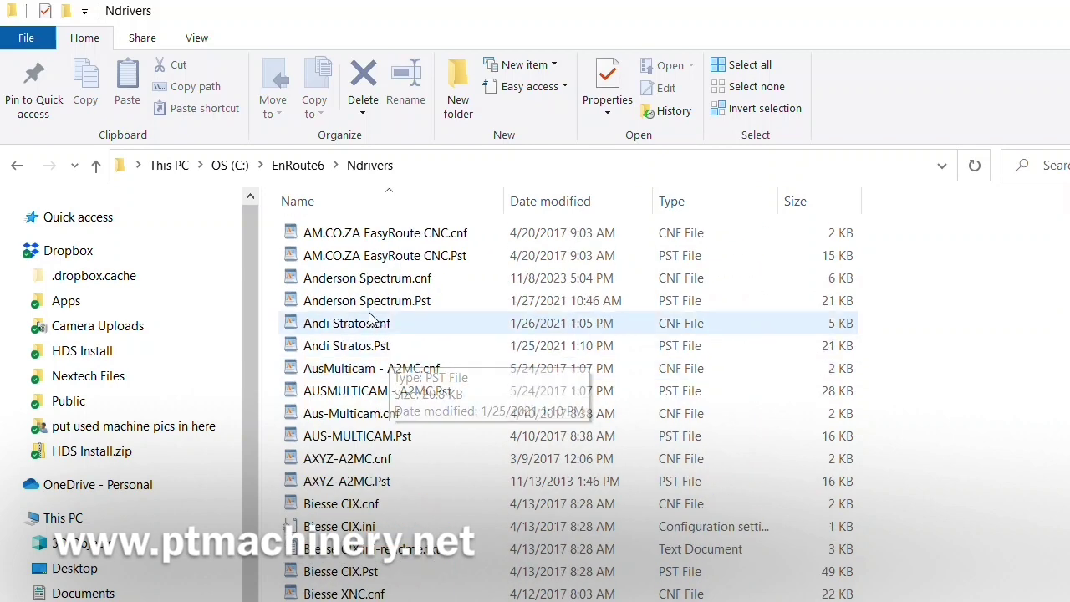
- Copy the Anderson Spectrum.cnf and Anderson Spectrum.Pst files
left_click(351, 308)
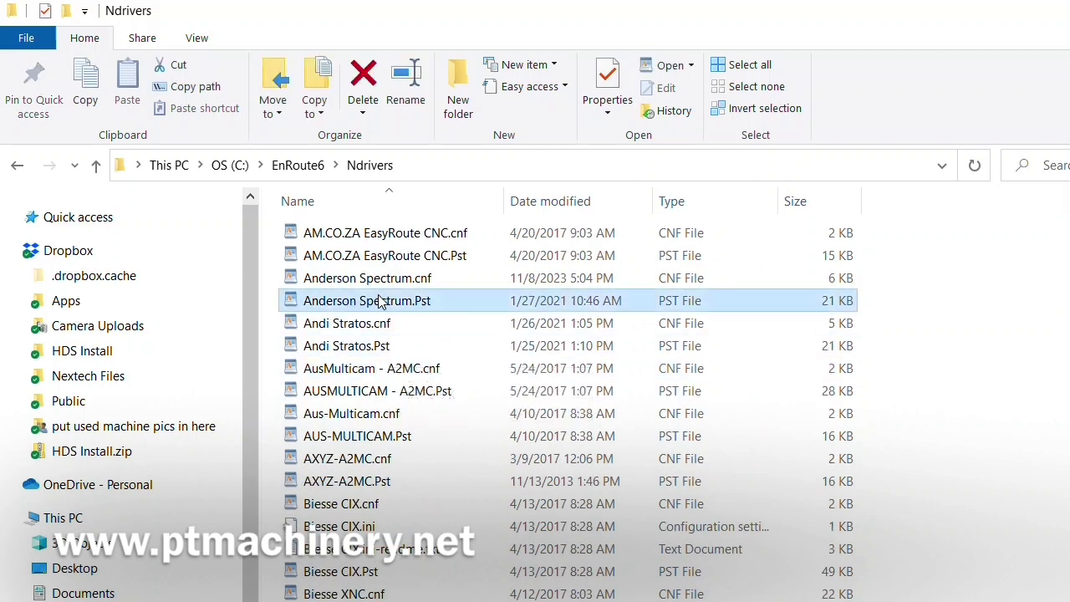
left_click(367, 284, "ctrl")
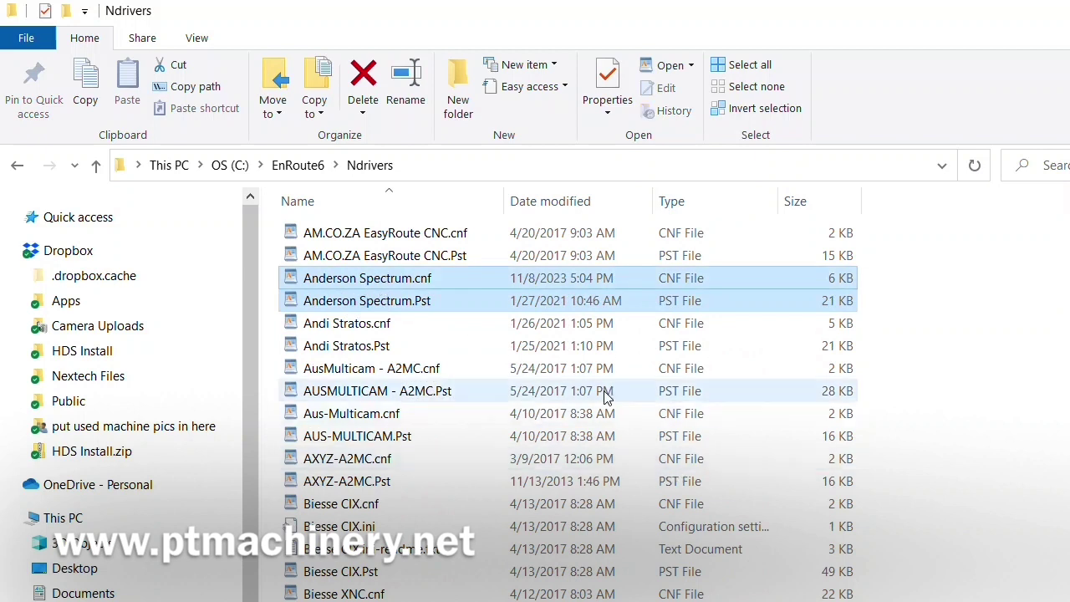
right_click(388, 306)
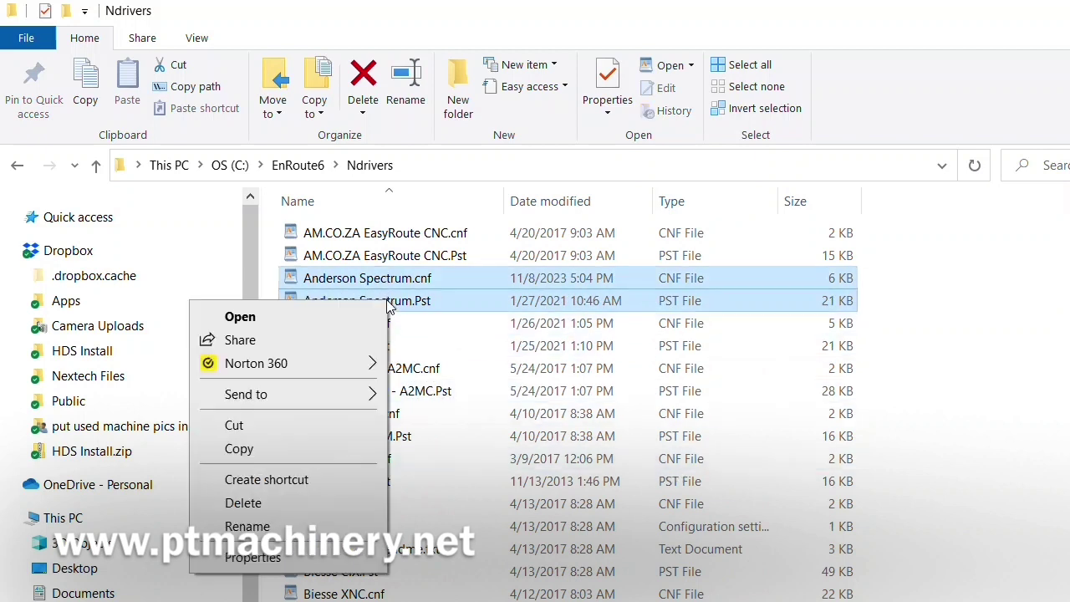
left_click(283, 456)
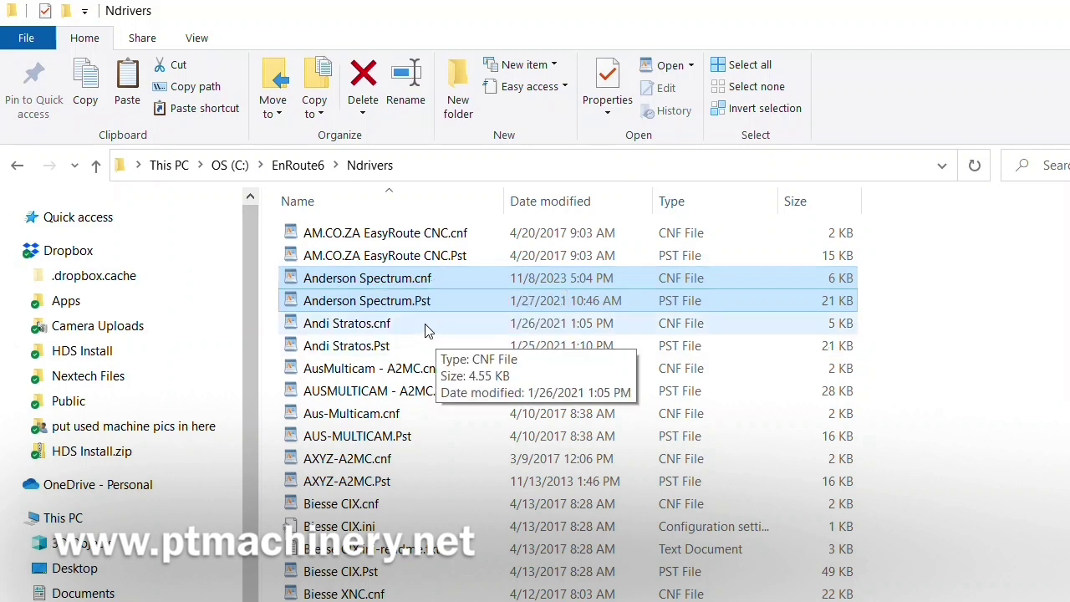
left_click(426, 323)
left_click(432, 304)
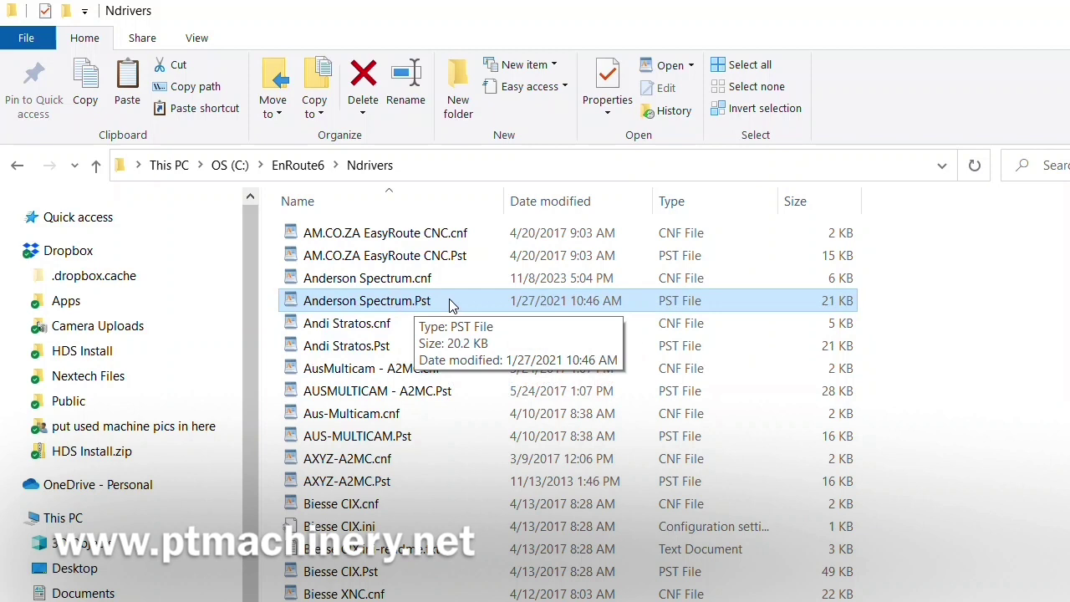
left_click(429, 318)
left_click(435, 301)
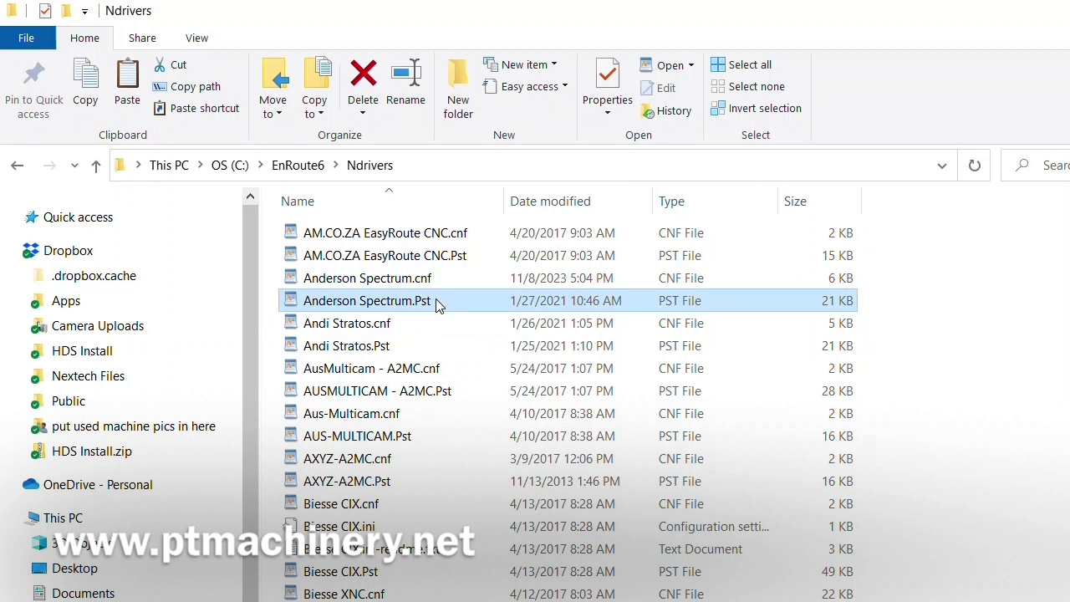
left_click(428, 322)
left_click(431, 306)
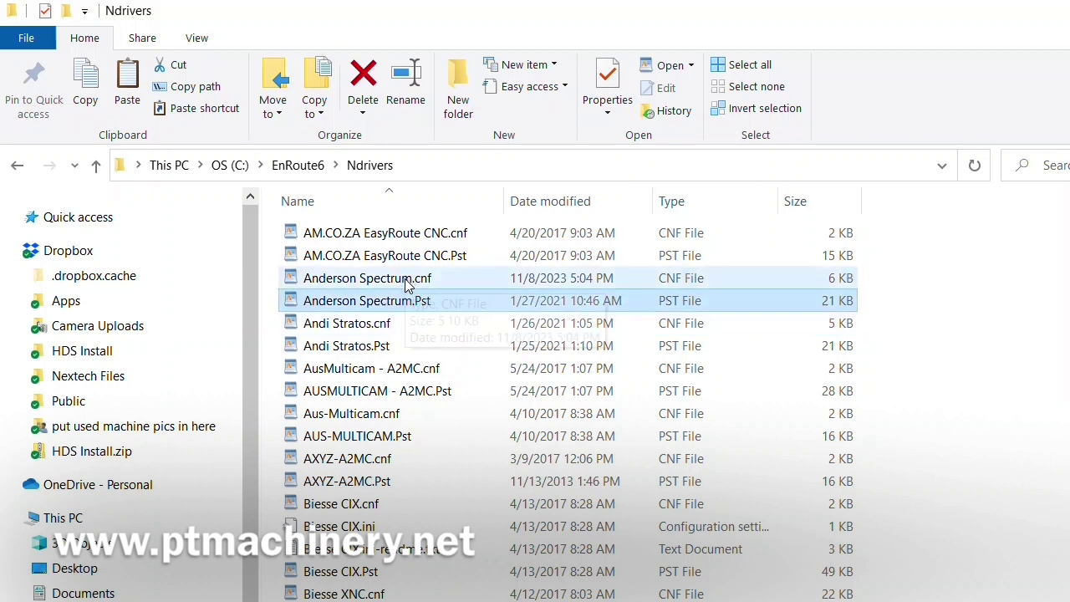
- Go back to the C: drive and open the Ndrivers folder inside EnRoute71043
left_click(19, 167)
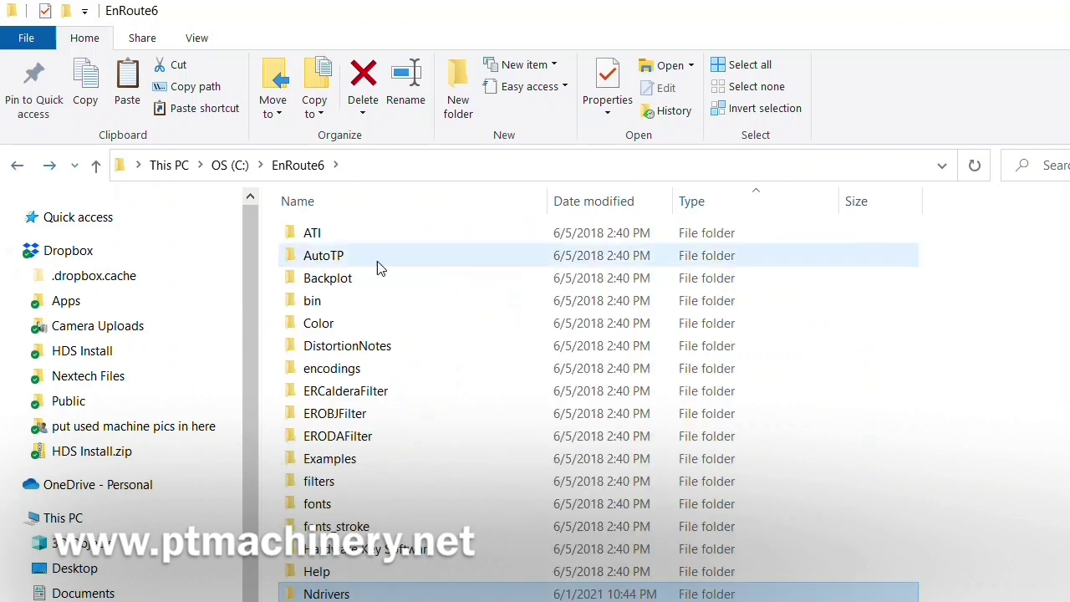
left_click(225, 167)
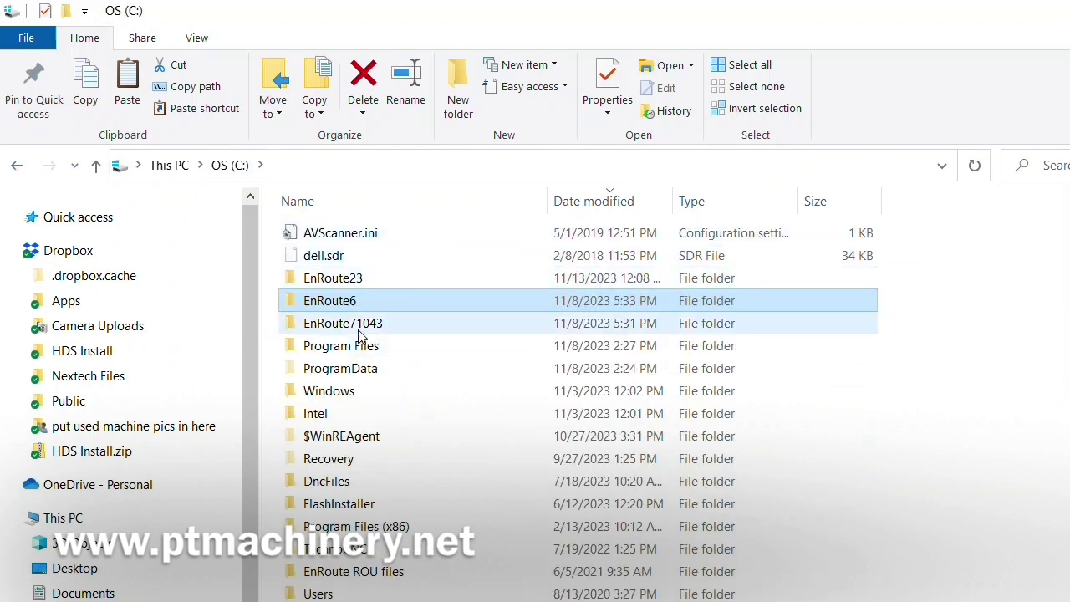
double_click(359, 326)
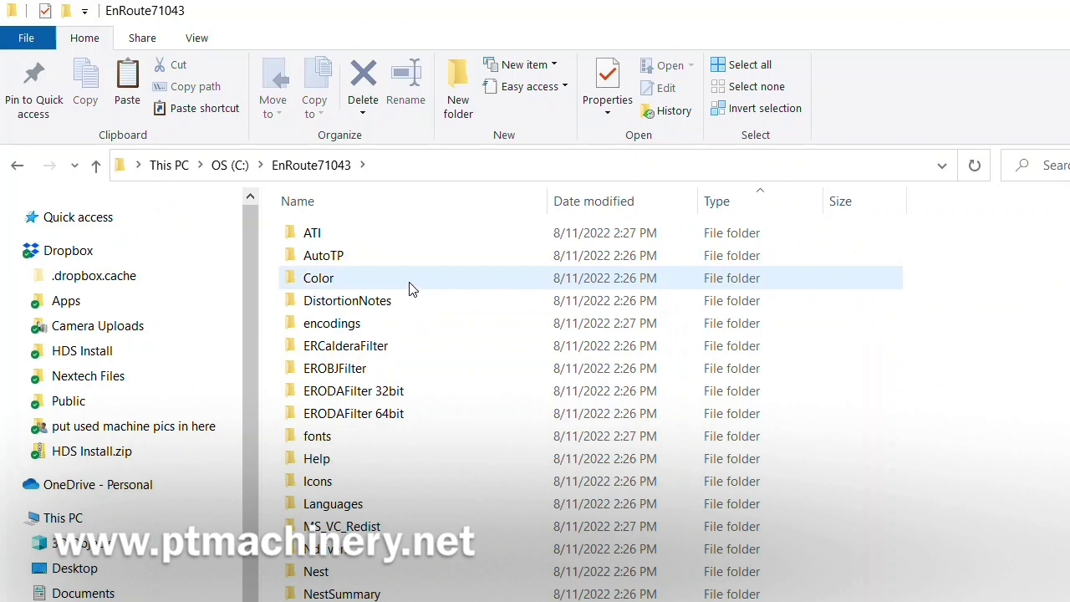
scroll(358, 501, "down", 1)
left_click(343, 494)
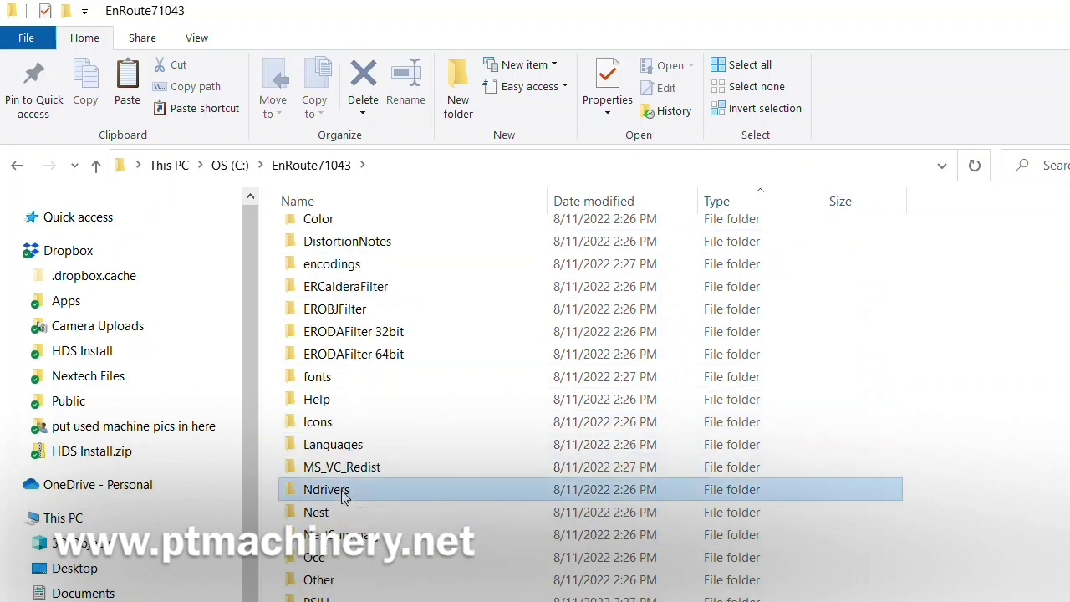
double_click(343, 493)
- Look through the EnRoute71043 driver files without pasting the copied files, and return to the EnRoute71043 folder
right_click(442, 329)
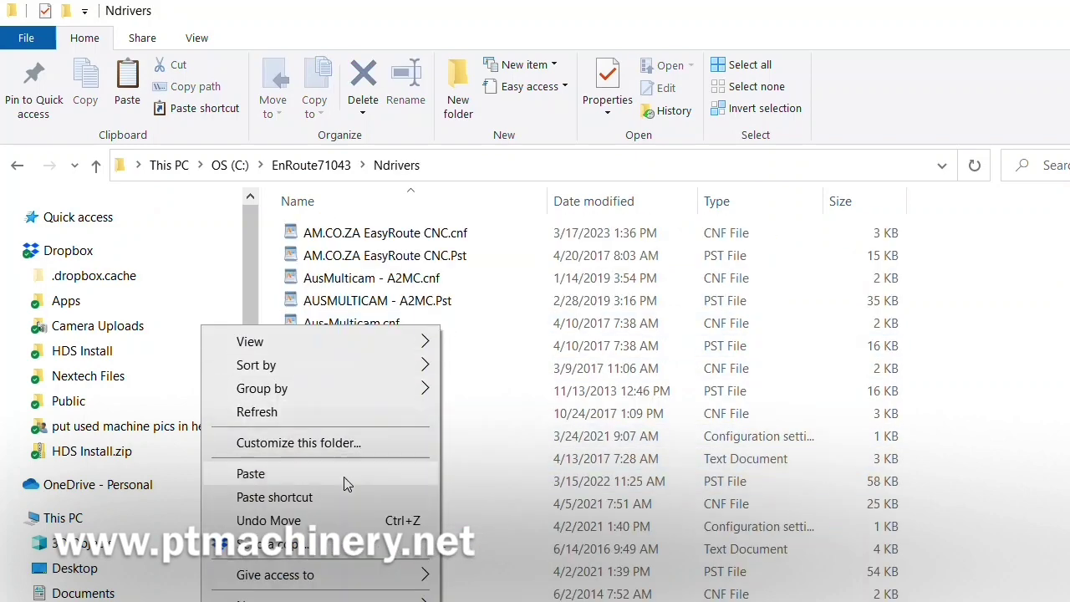
left_click(378, 261)
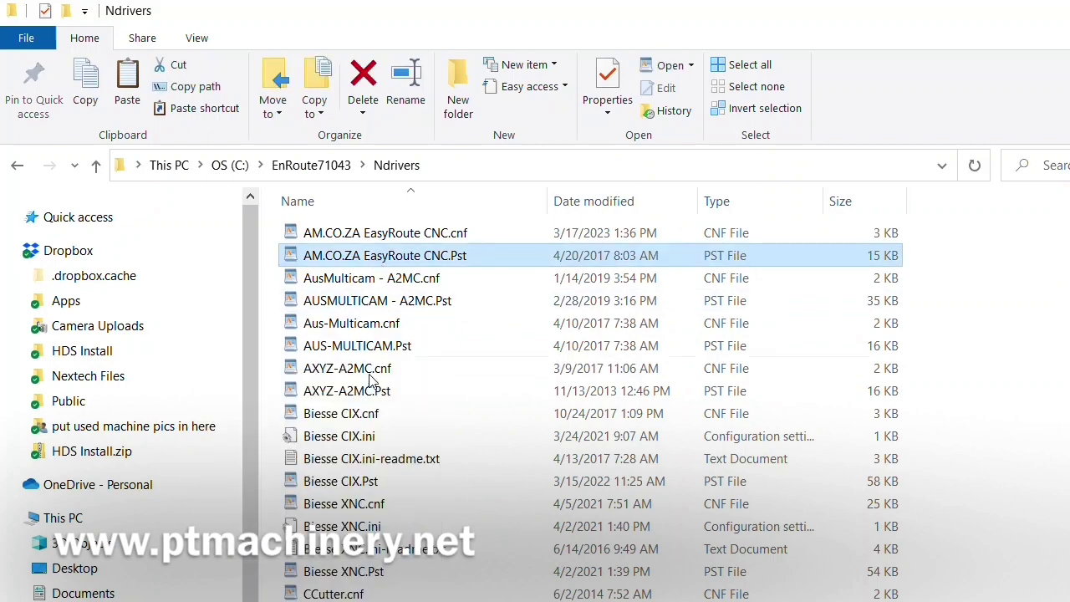
scroll(378, 435, "down", 10)
scroll(378, 435, "up", 10)
scroll(625, 437, "down", 10)
left_click(312, 165)
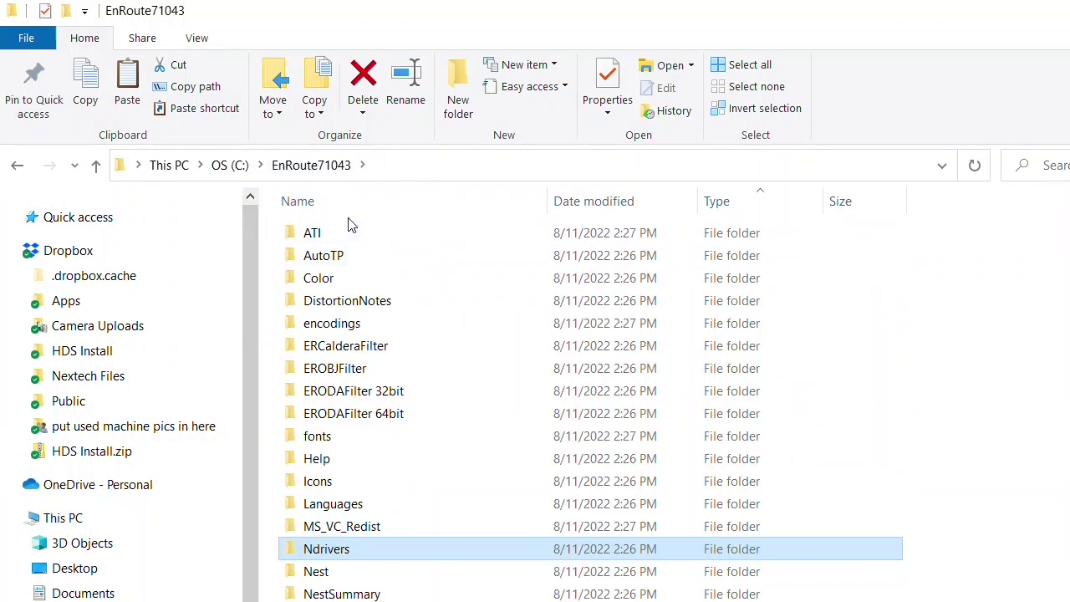
- Sort the EnRoute71043 folder contents by type in descending order and locate the configuration settings files
left_click(322, 166)
scroll(501, 384, "down", 5)
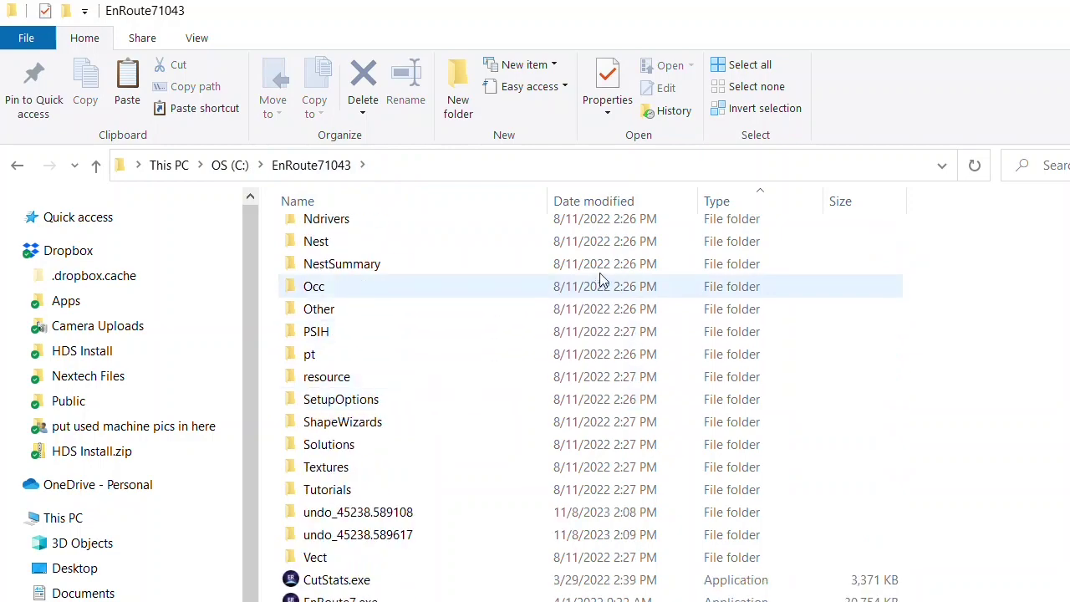
scroll(539, 368, "down", 10)
scroll(539, 355, "down", 20)
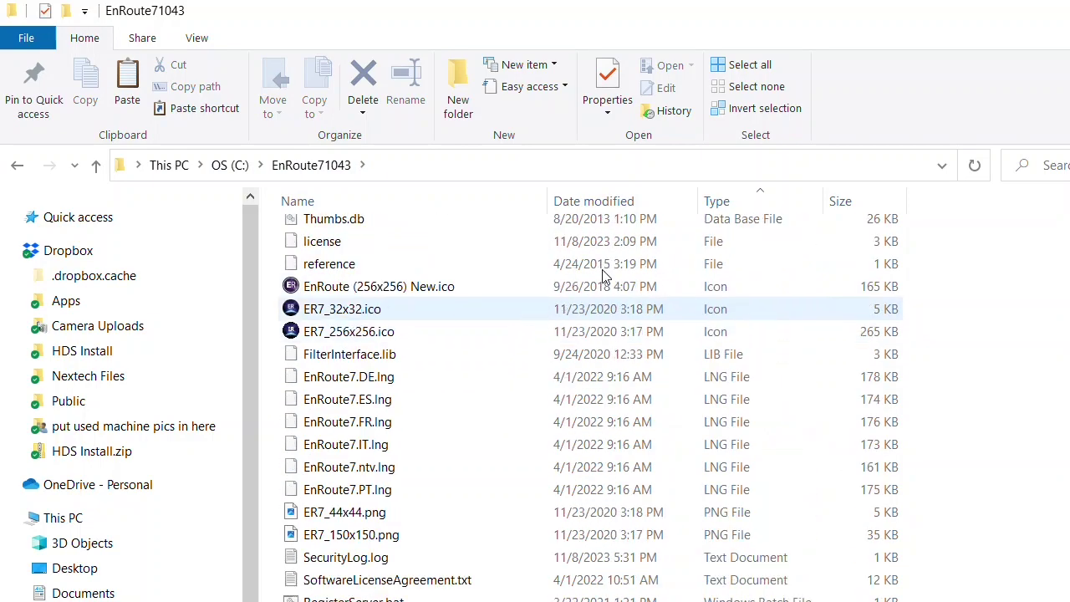
left_click(712, 202)
scroll(727, 292, "down", 3)
scroll(719, 351, "down", 5)
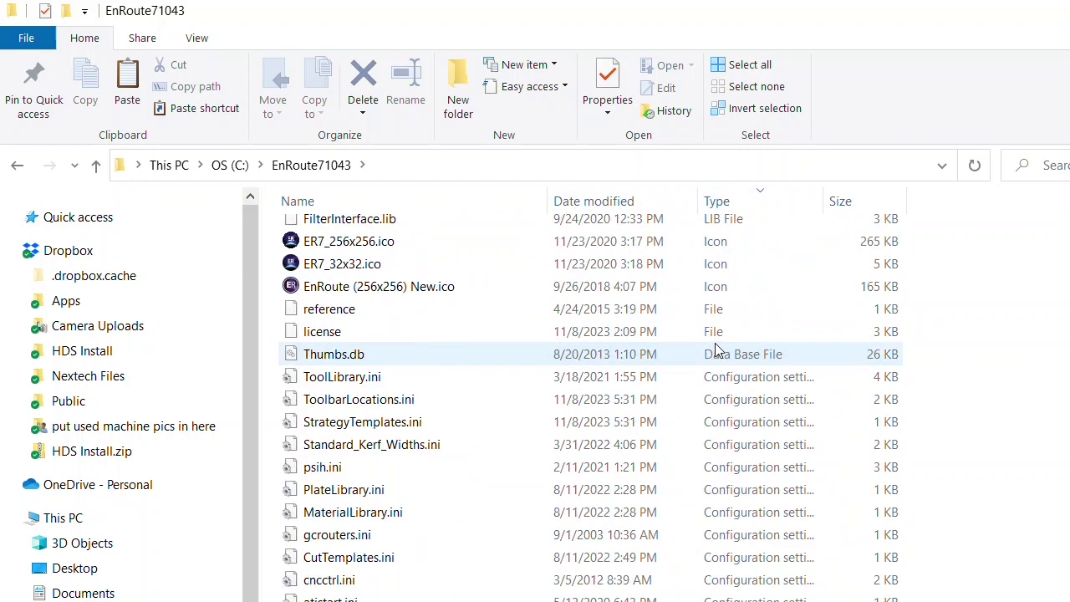
- Identify the tool library, strategy templates, plate library and material library .ini files in the EnRoute71043 folder
left_click(334, 378)
left_click(377, 427)
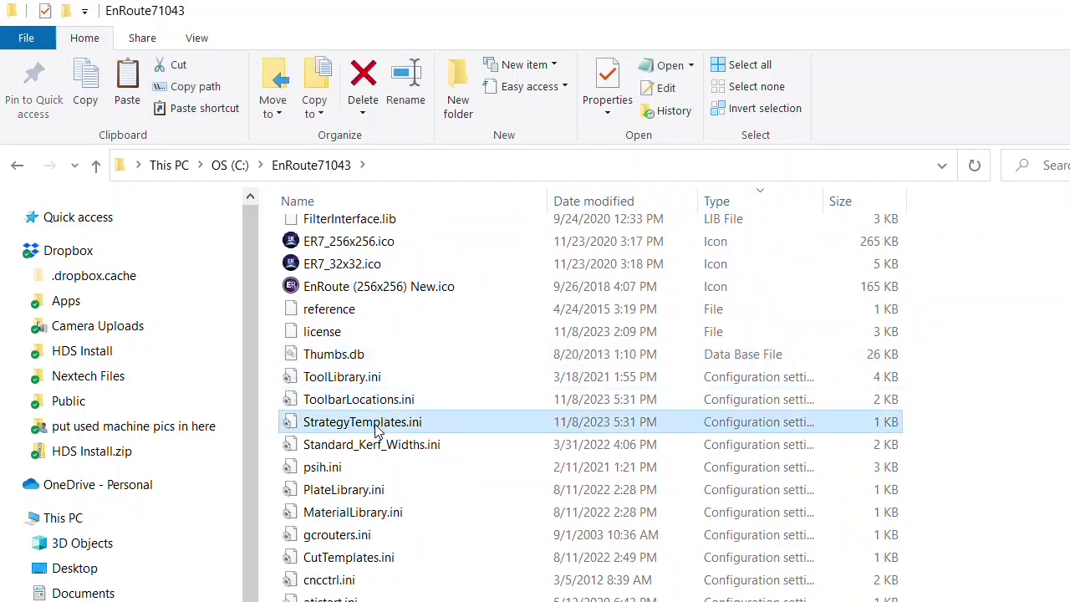
scroll(401, 428, "down", 2)
left_click(337, 354)
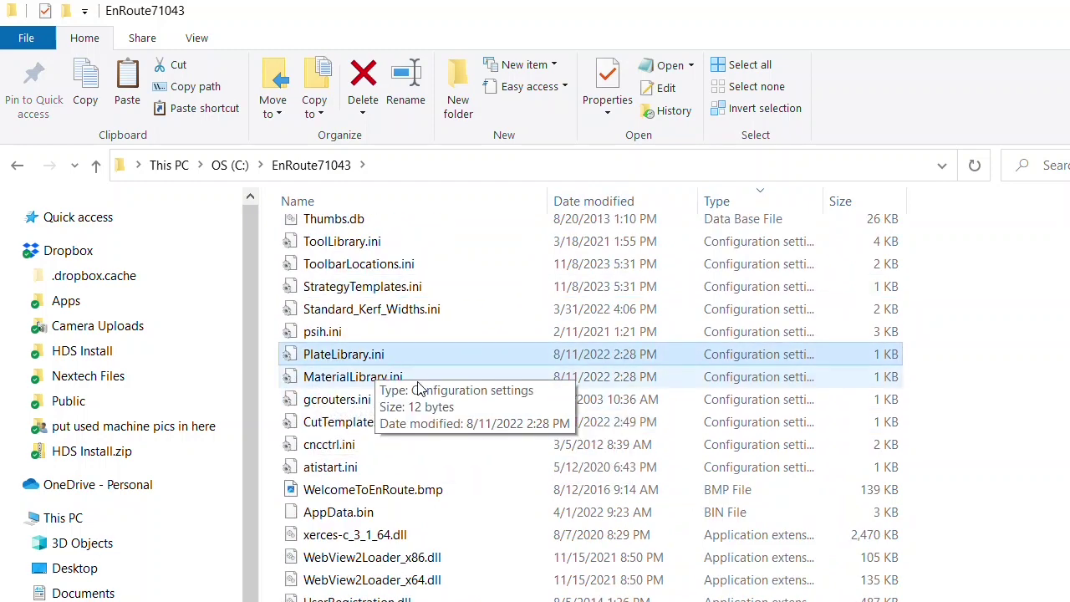
left_click(404, 383)
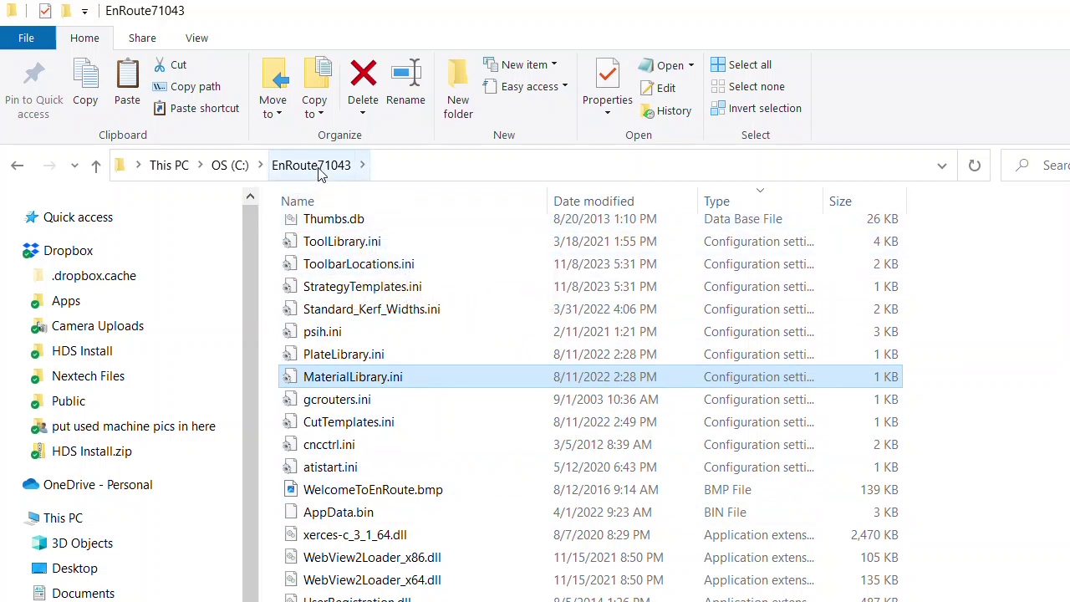
left_click(359, 289)
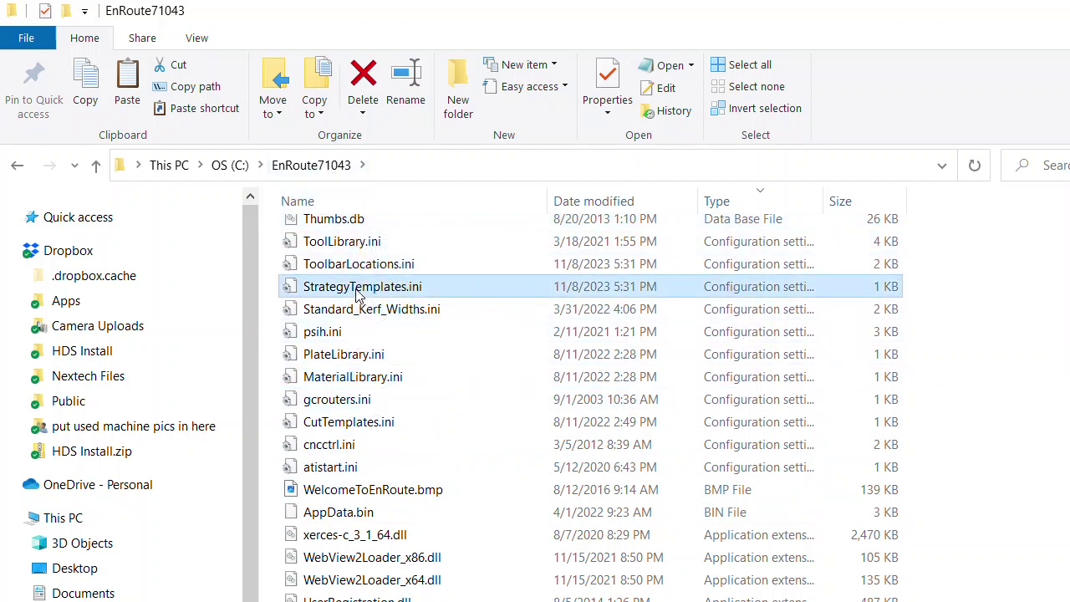
- Switch to EnRoute, deselect the rectangle, and check the available Solutions and the Load settings command in Help
left_click(259, 601)
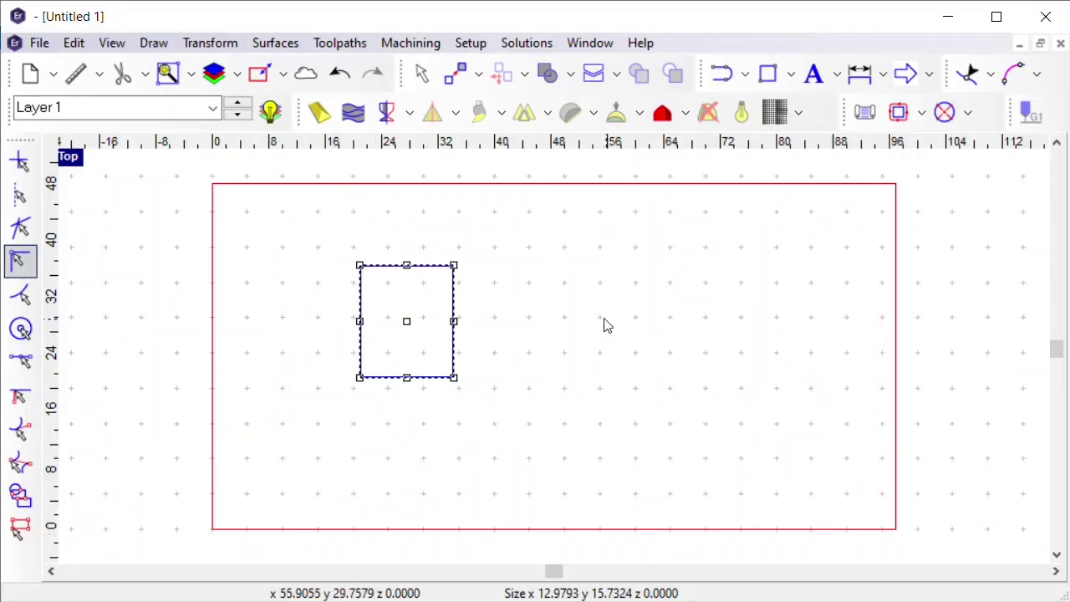
left_click(527, 224)
scroll(420, 263, "up", 2)
scroll(422, 257, "down", 2)
left_click(539, 46)
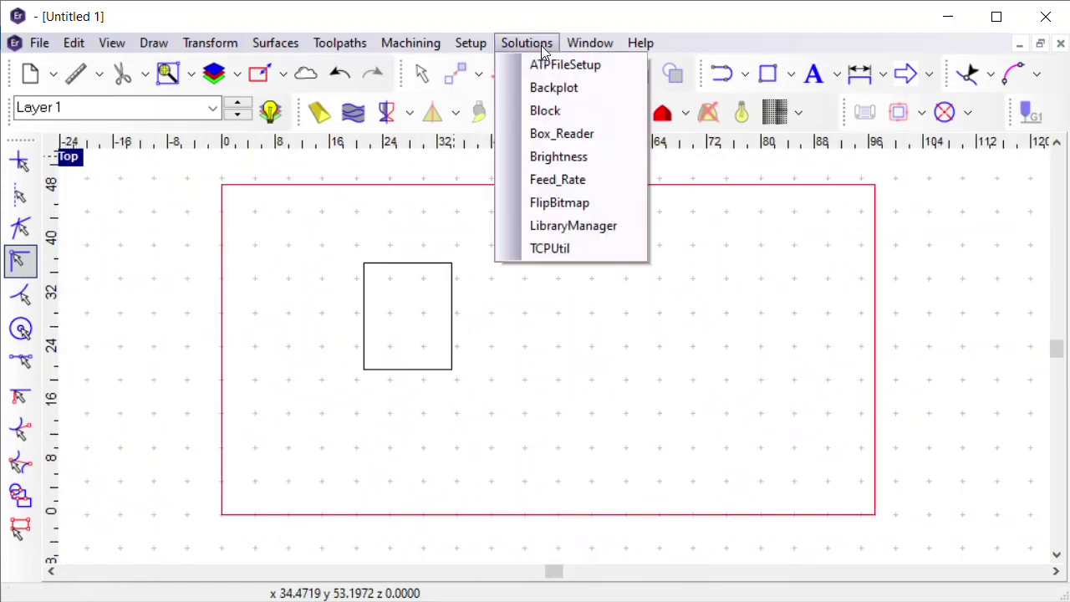
mouse_move(634, 43)
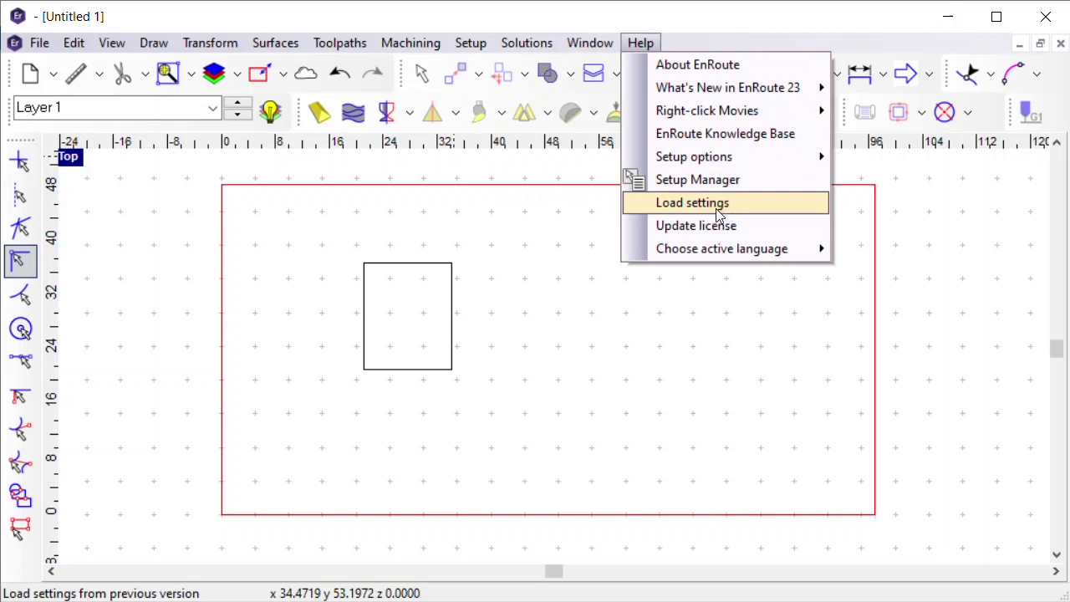
left_click(474, 229)
scroll(393, 277, "up", 2)
scroll(392, 266, "down", 2)
scroll(393, 272, "up", 2)
scroll(306, 308, "down", 1)
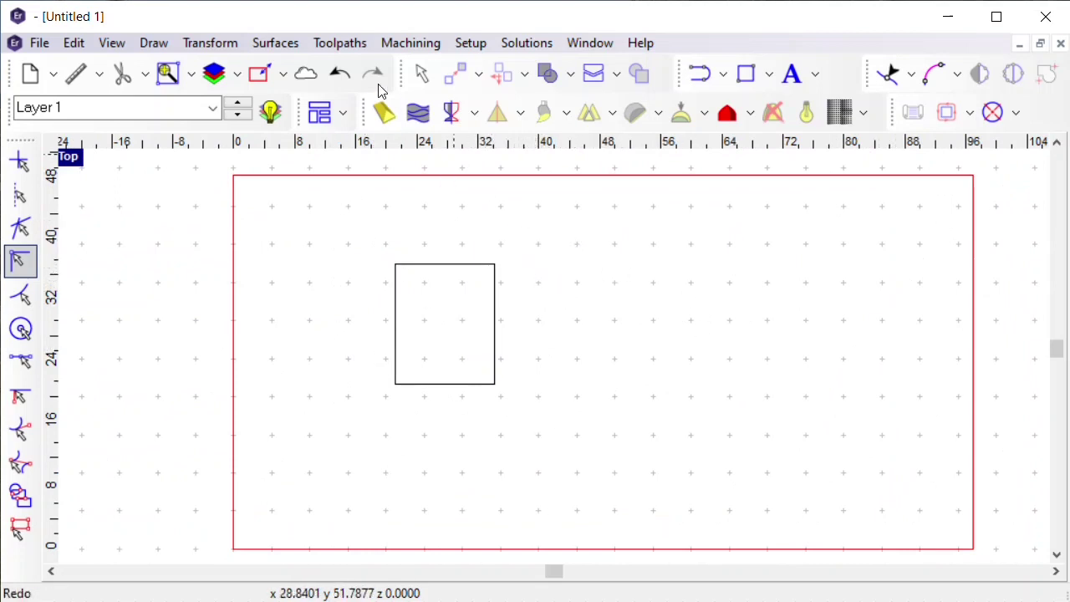
scroll(406, 275, "down", 2)
scroll(421, 280, "up", 4)
scroll(437, 310, "down", 3)
scroll(444, 315, "up", 2)
scroll(444, 315, "down", 2)
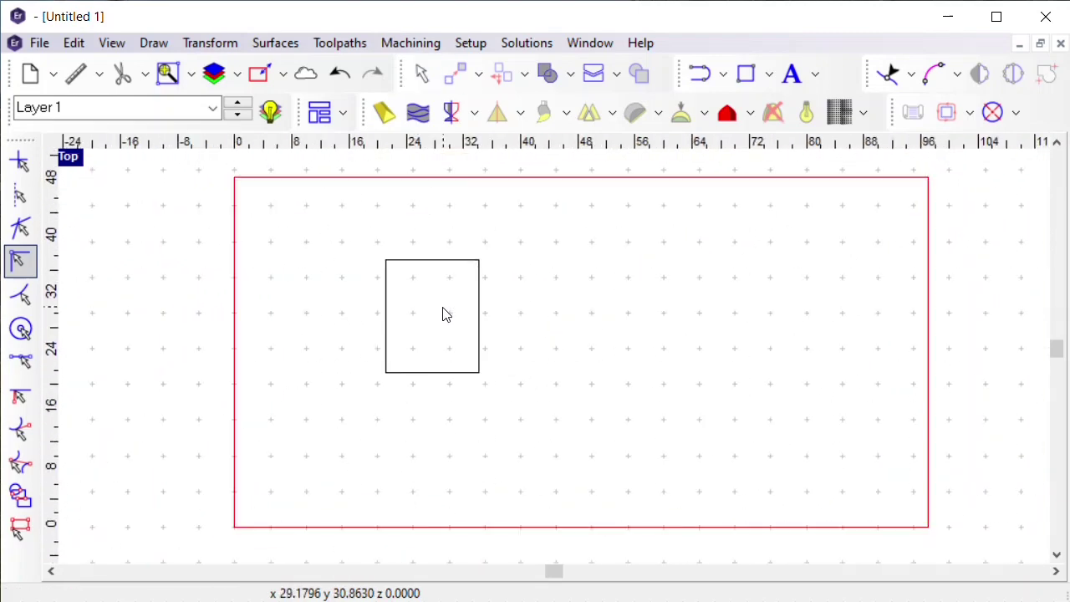
scroll(672, 363, "up", 2)
scroll(672, 363, "down", 1)
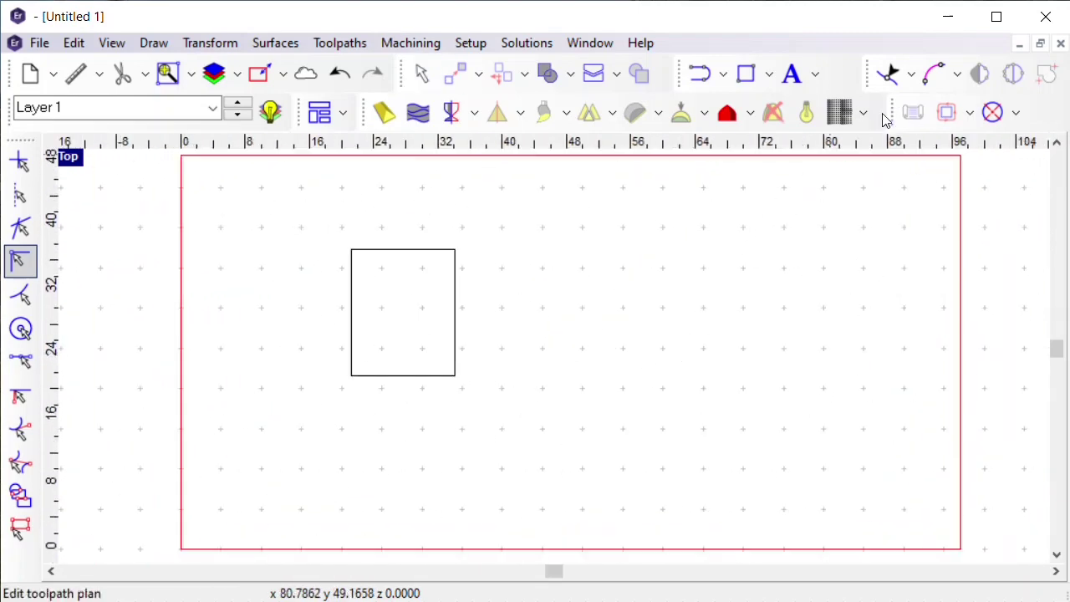
left_click(601, 42)
mouse_move(458, 50)
mouse_move(401, 49)
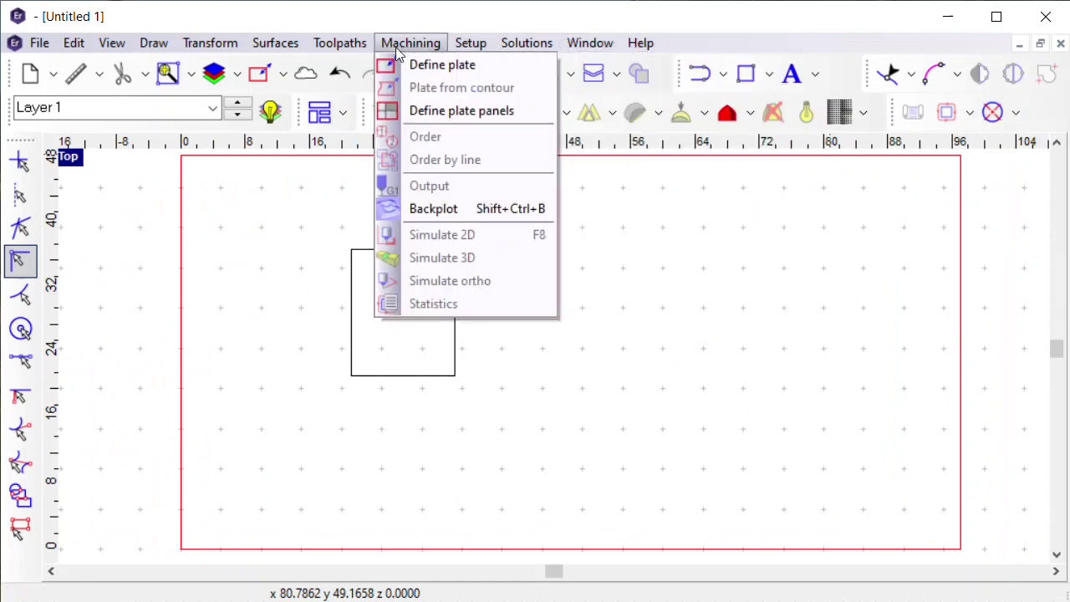
left_click(384, 22)
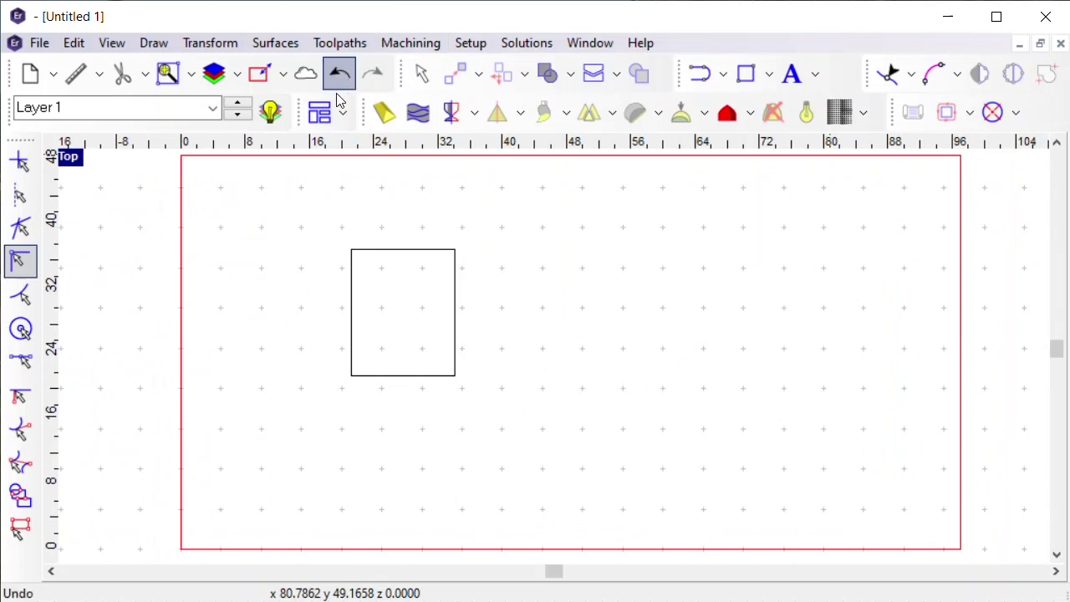
- Open Automatic Toolpath Processing and review its Parts, Map, Material, Processing and Output settings
left_click(334, 114)
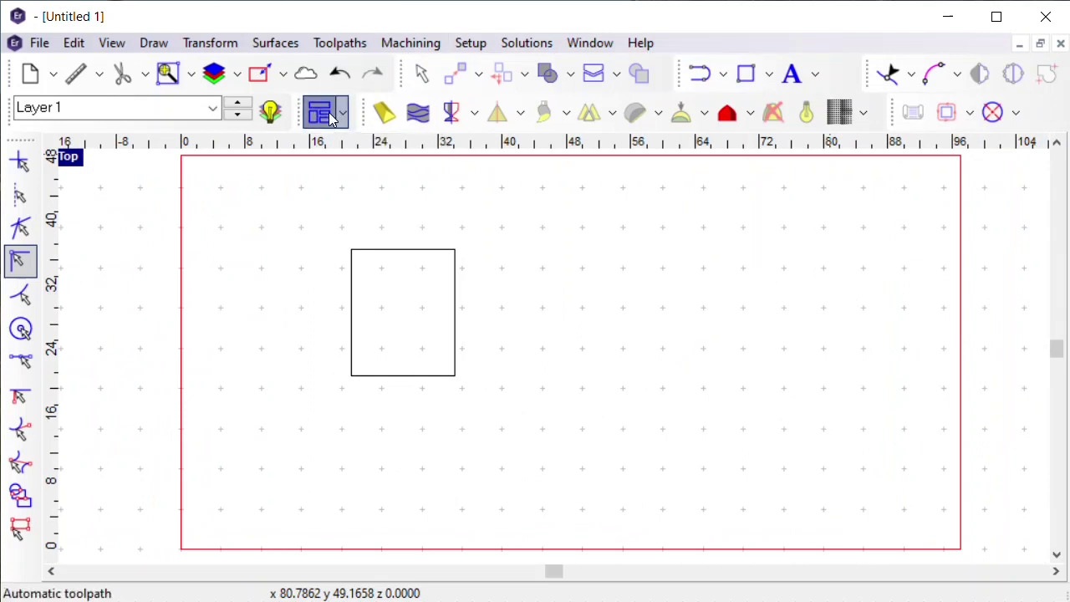
left_click(180, 75)
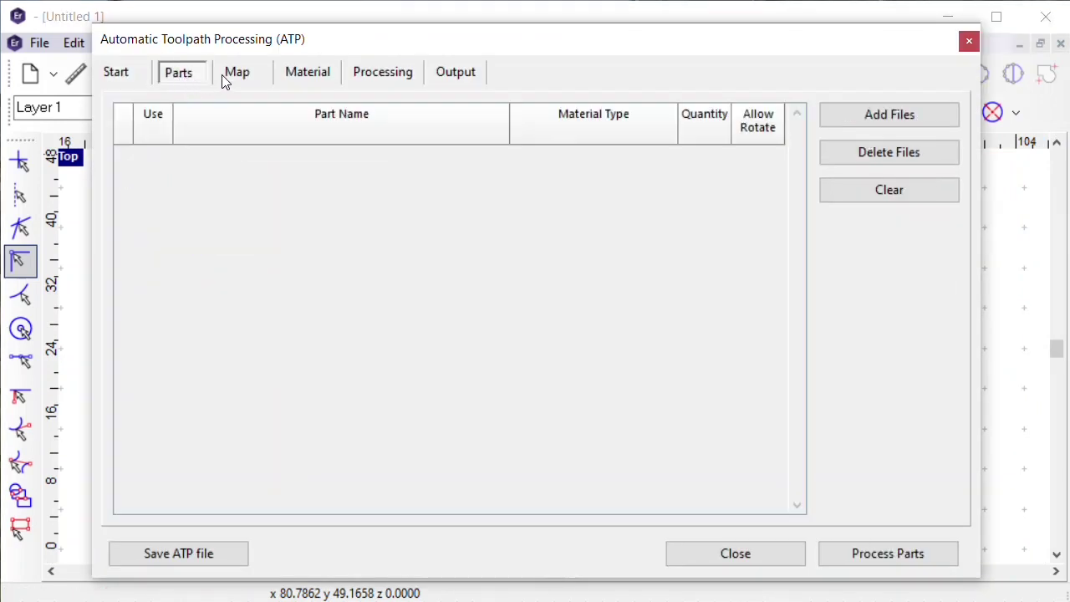
left_click(228, 75)
left_click(299, 76)
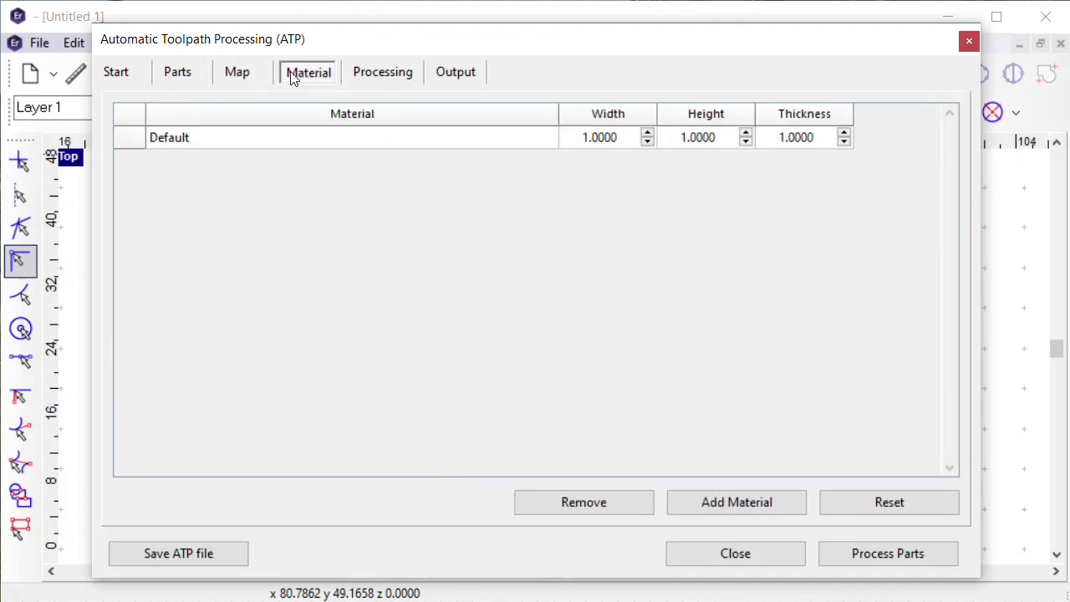
left_click(369, 80)
left_click(442, 74)
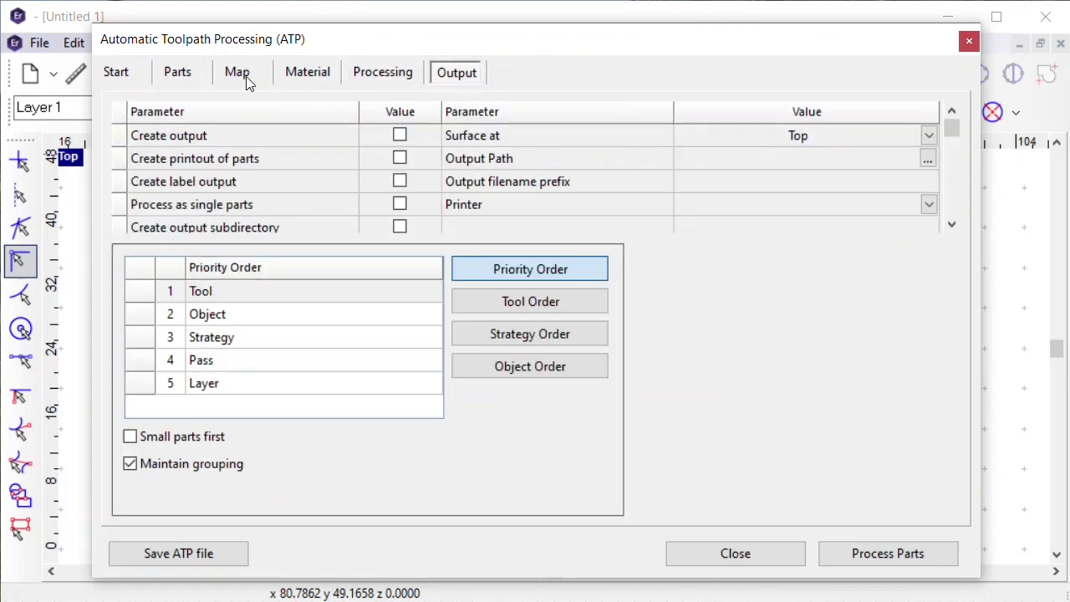
- Go through the ATP settings again from the Start page, including the design application, layer mapping, material and output parameters
left_click(107, 75)
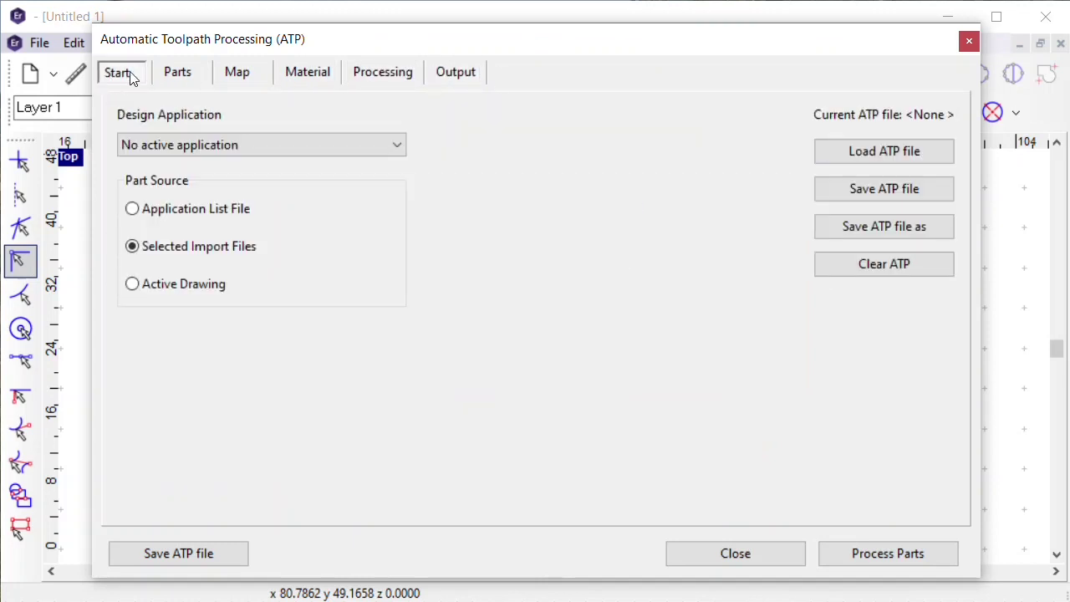
left_click(168, 76)
left_click(234, 74)
left_click(306, 73)
left_click(185, 71)
left_click(112, 72)
left_click(175, 77)
left_click(238, 75)
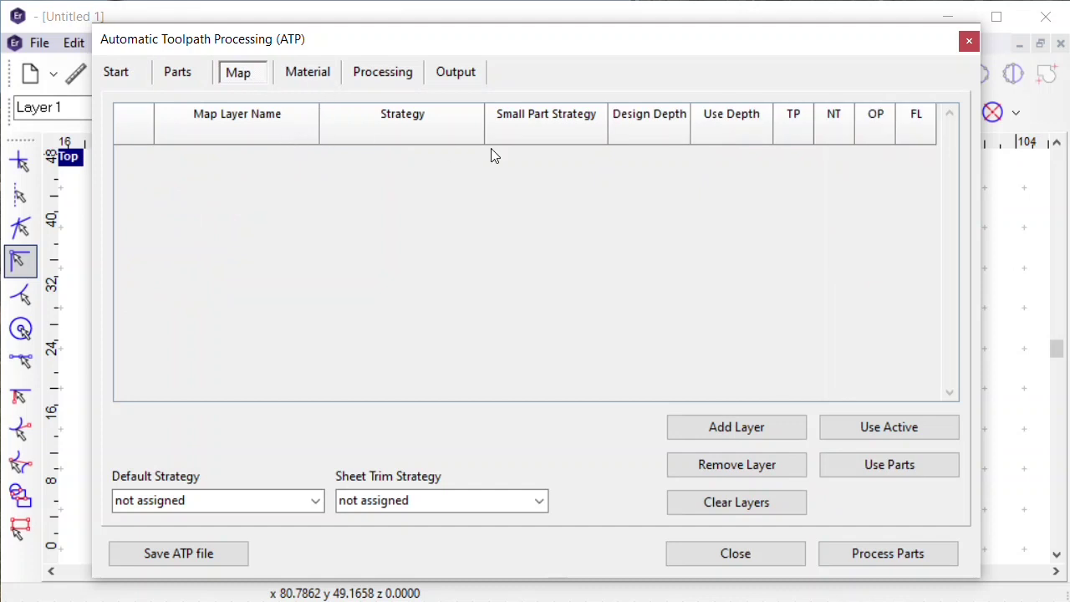
left_click(307, 76)
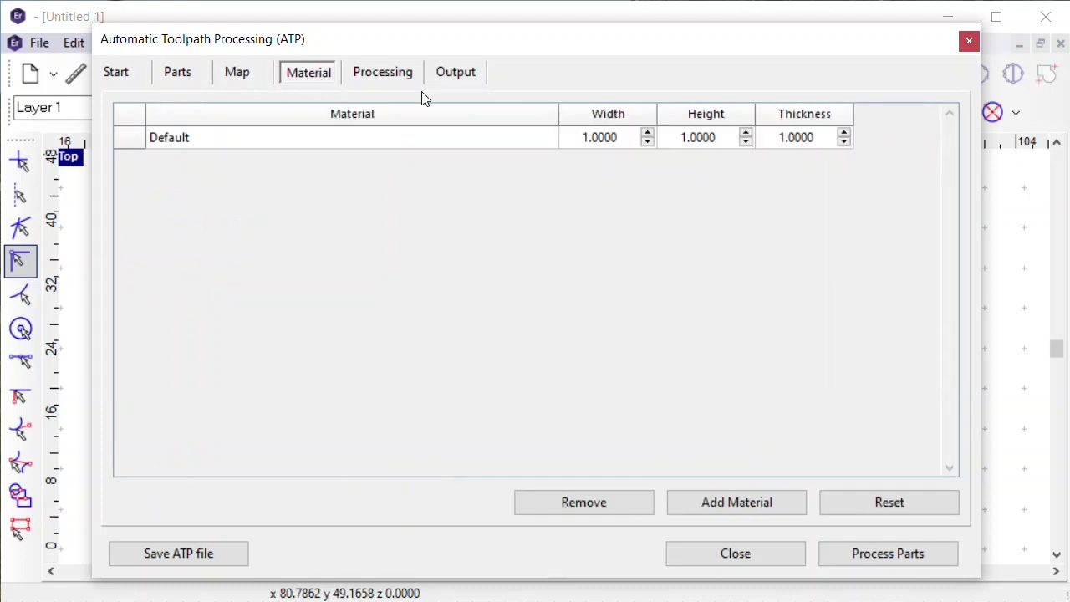
left_click(395, 77)
left_click(451, 77)
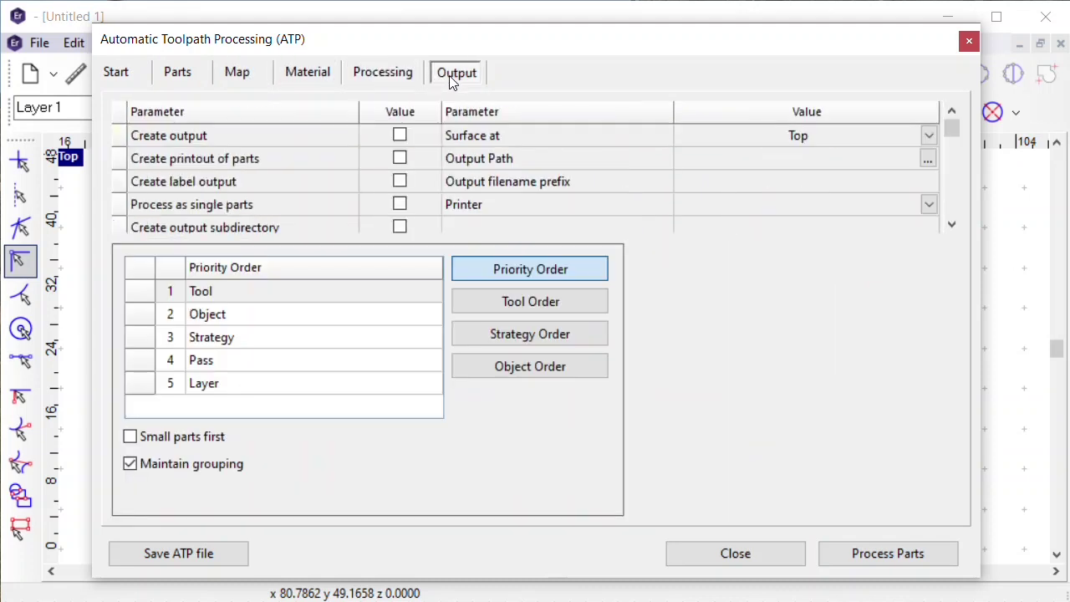
- Review the ATP pages back to Start and close Automatic Toolpath Processing without saving the ATP parameters
left_click(395, 77)
left_click(309, 72)
left_click(237, 72)
left_click(176, 72)
left_click(118, 73)
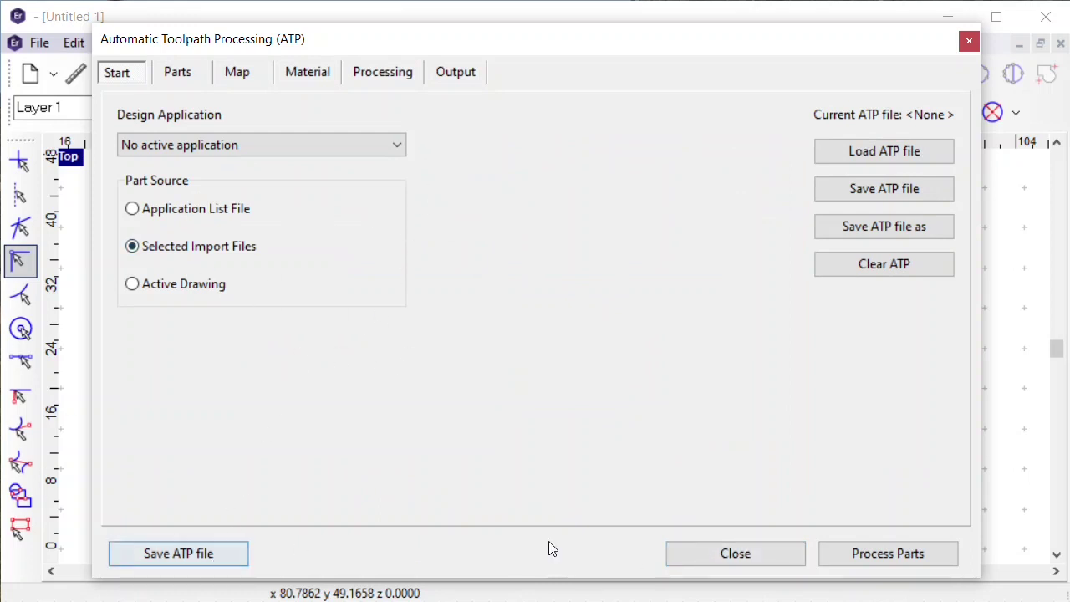
left_click(741, 556)
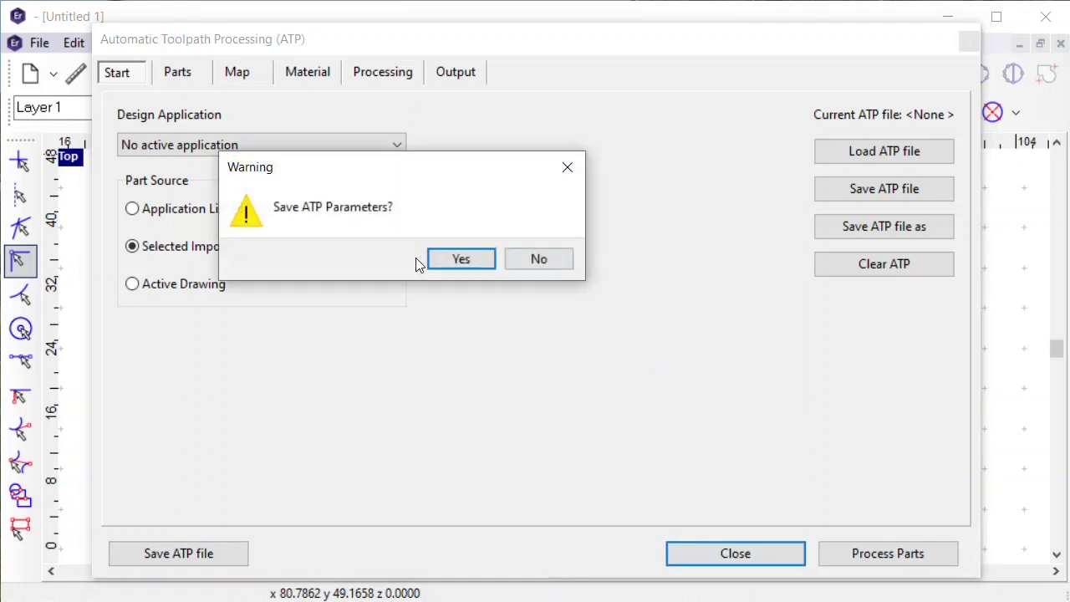
left_click(535, 260)
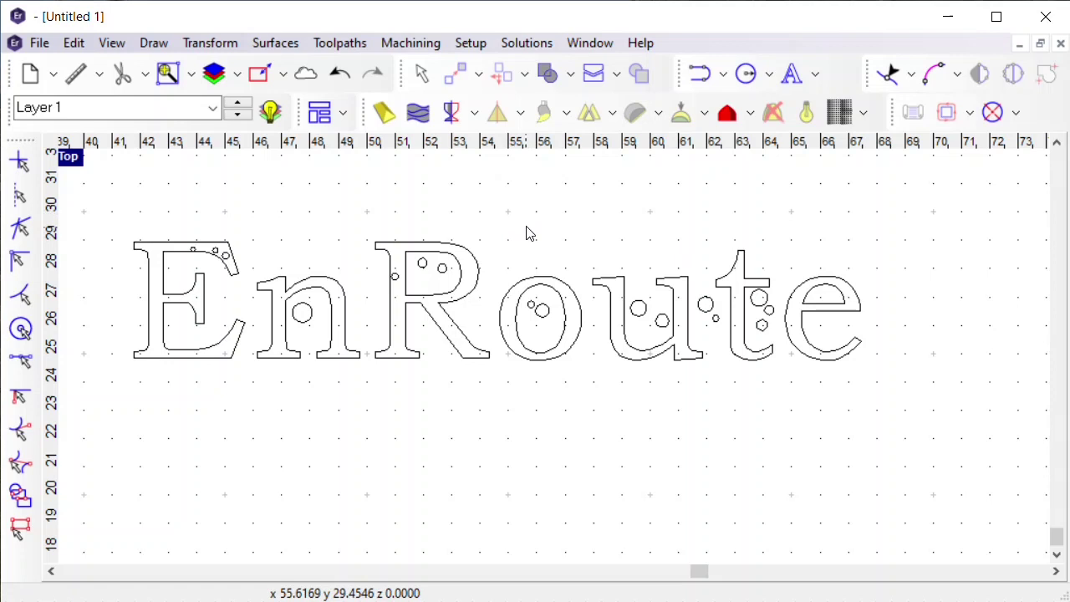
- Switch the interface setup to the ER6 Emulation Complete layout
left_click(640, 43)
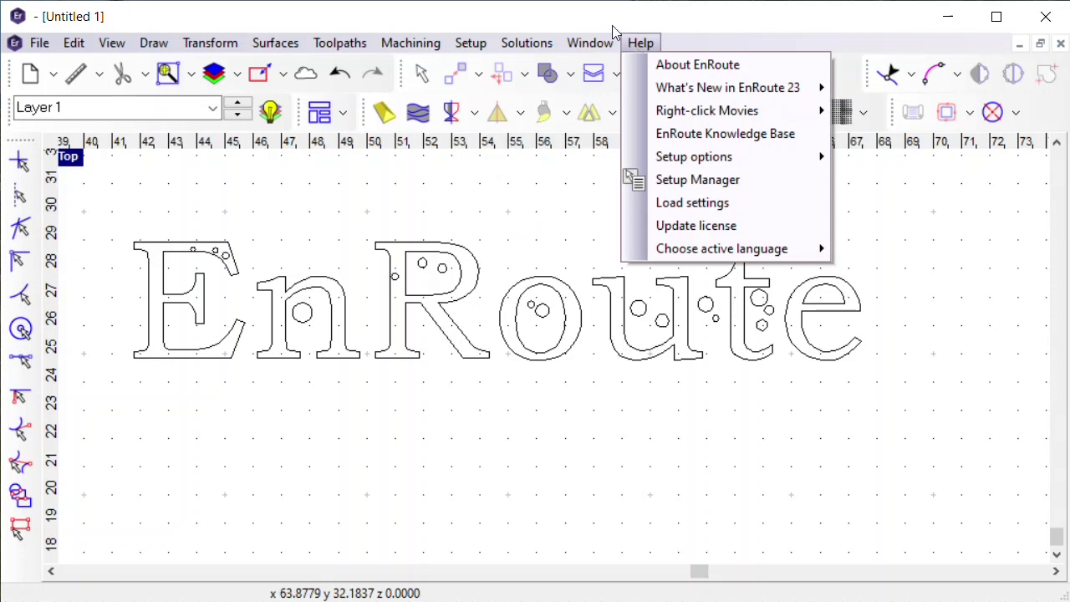
mouse_move(744, 163)
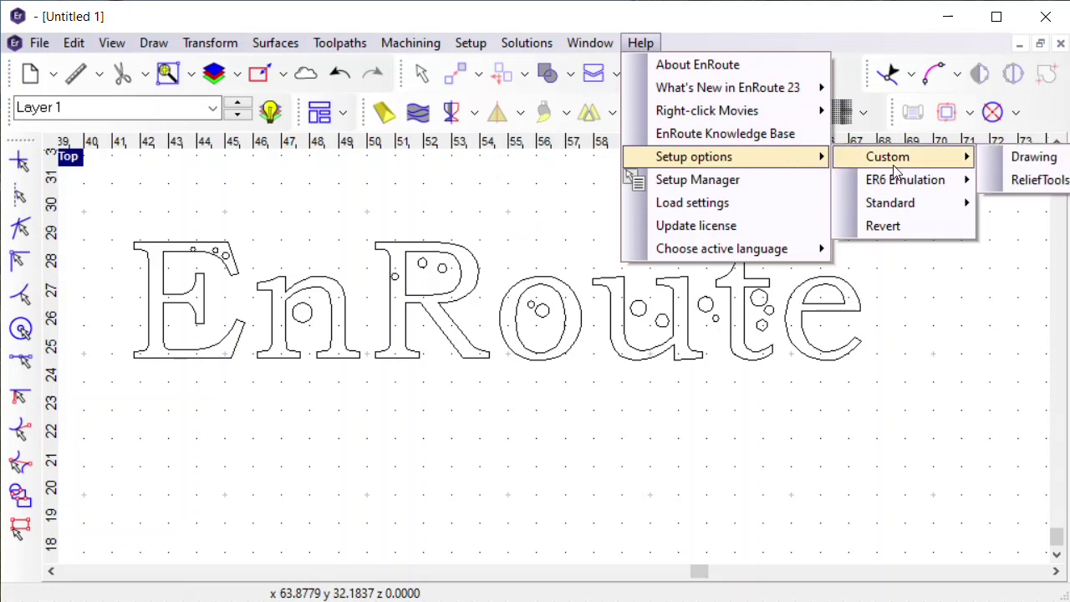
mouse_move(913, 183)
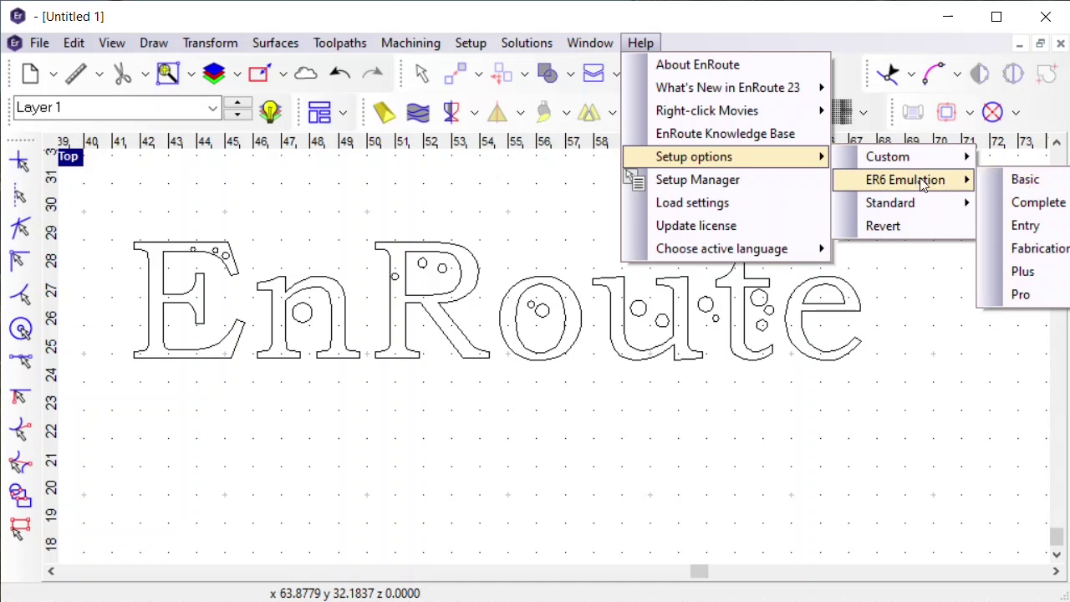
left_click(1035, 209)
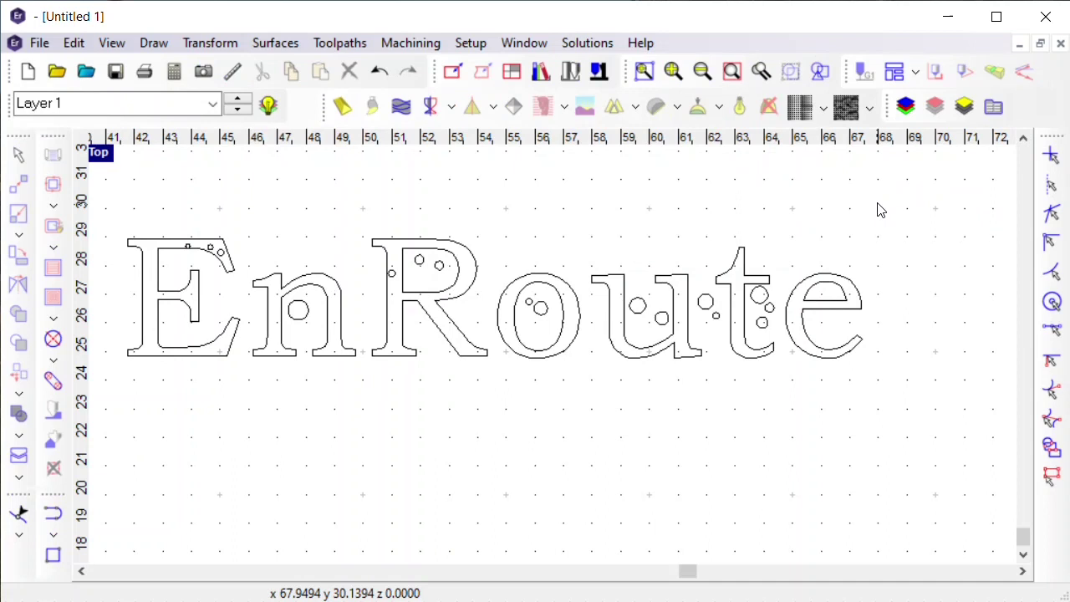
- Switch the interface setup to the Standard Complete layout
left_click(643, 43)
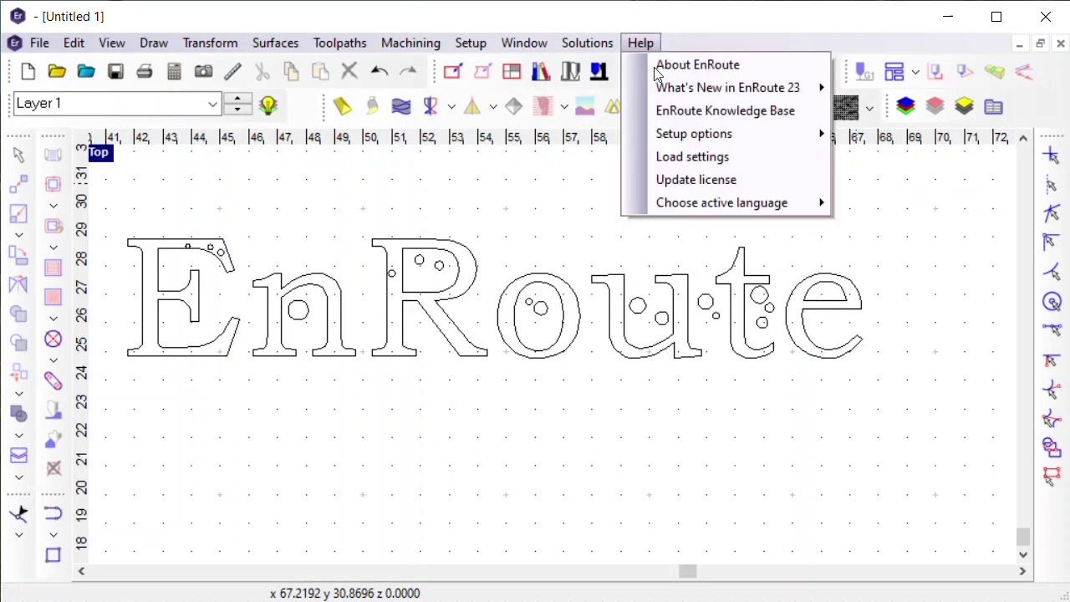
mouse_move(684, 135)
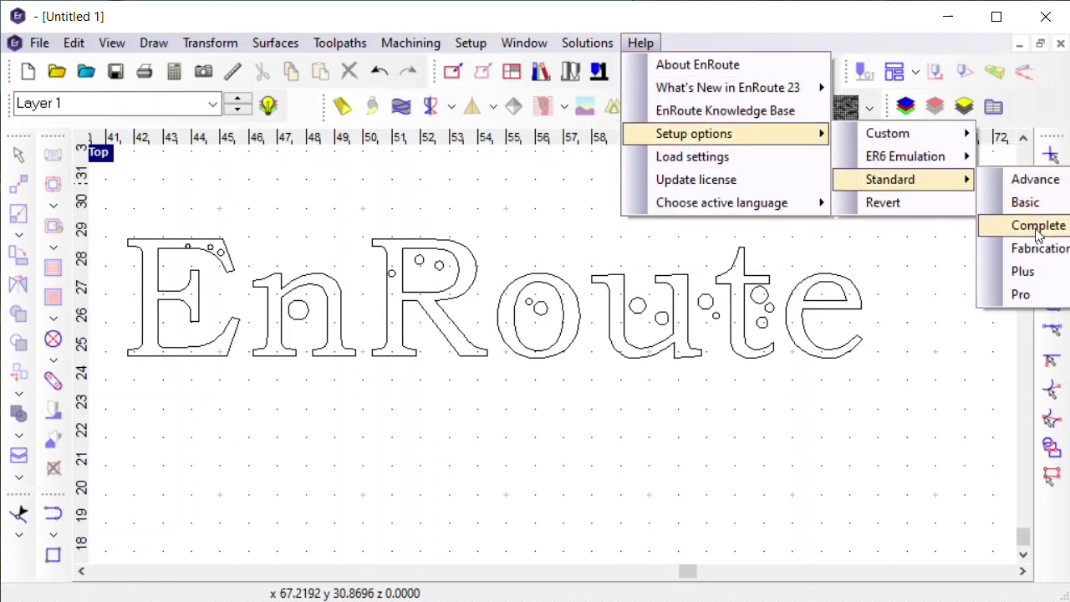
left_click(1037, 230)
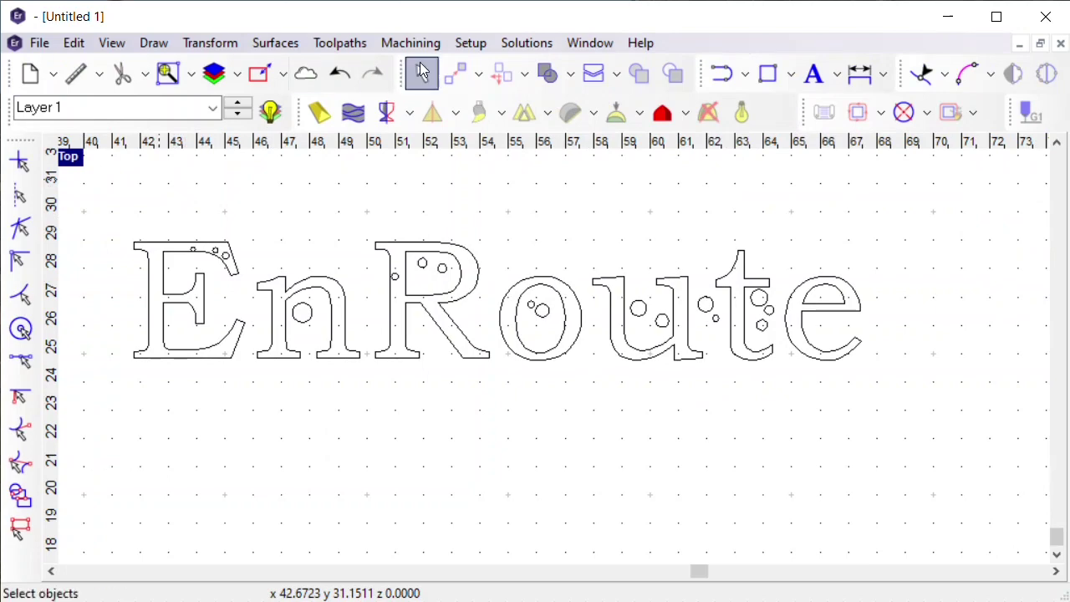
- Launch the Backplot solution from EnRoute
left_click(470, 43)
mouse_move(527, 43)
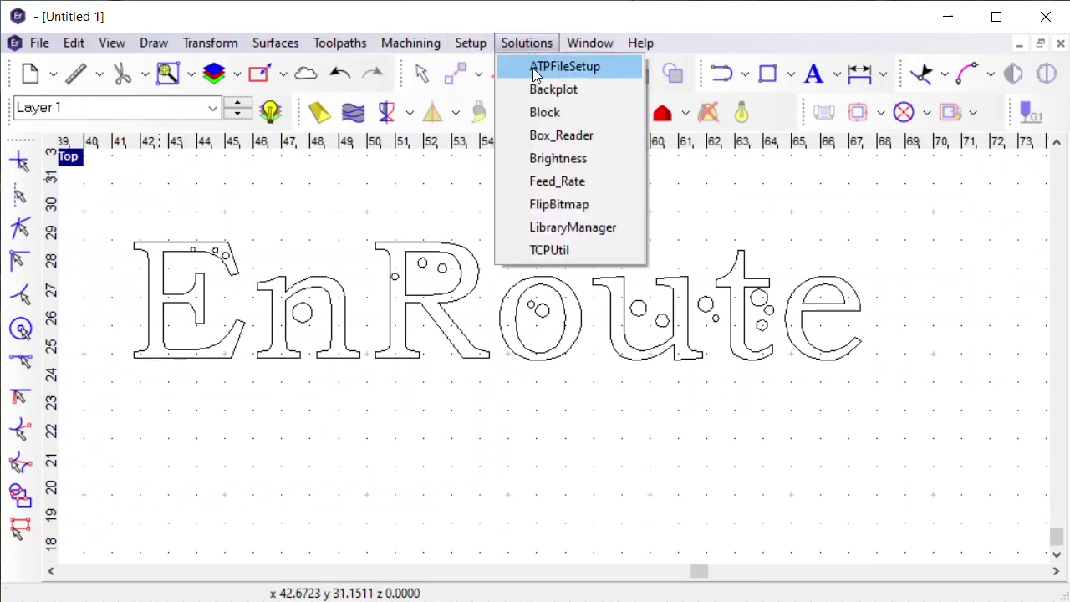
left_click(549, 90)
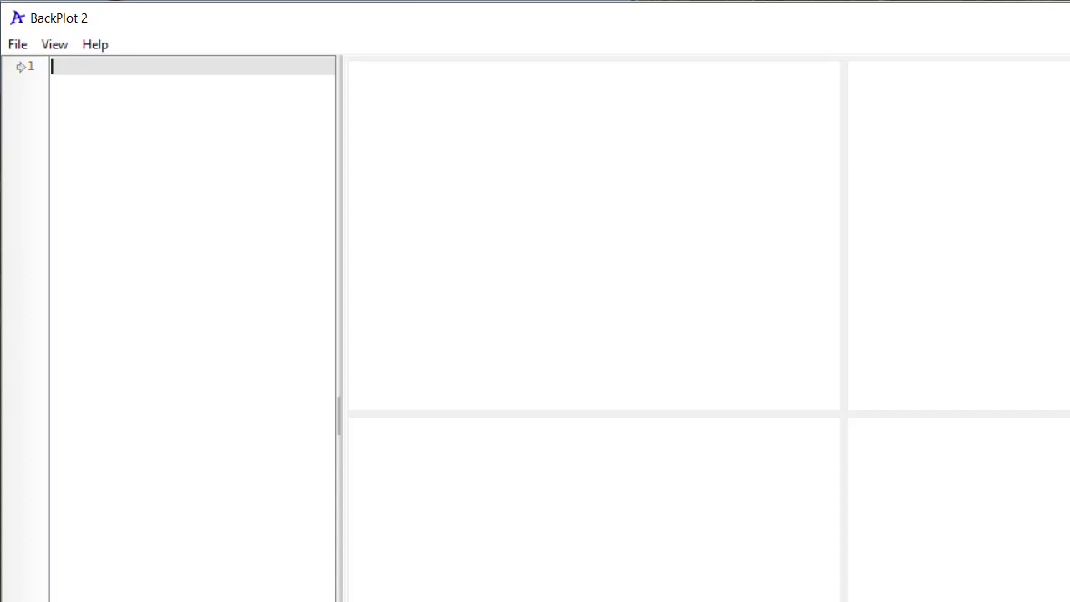
- Open the IslandPalm.cnc file from the Jobs 4 folder inside DncFiles
left_click(26, 47)
left_click(19, 71)
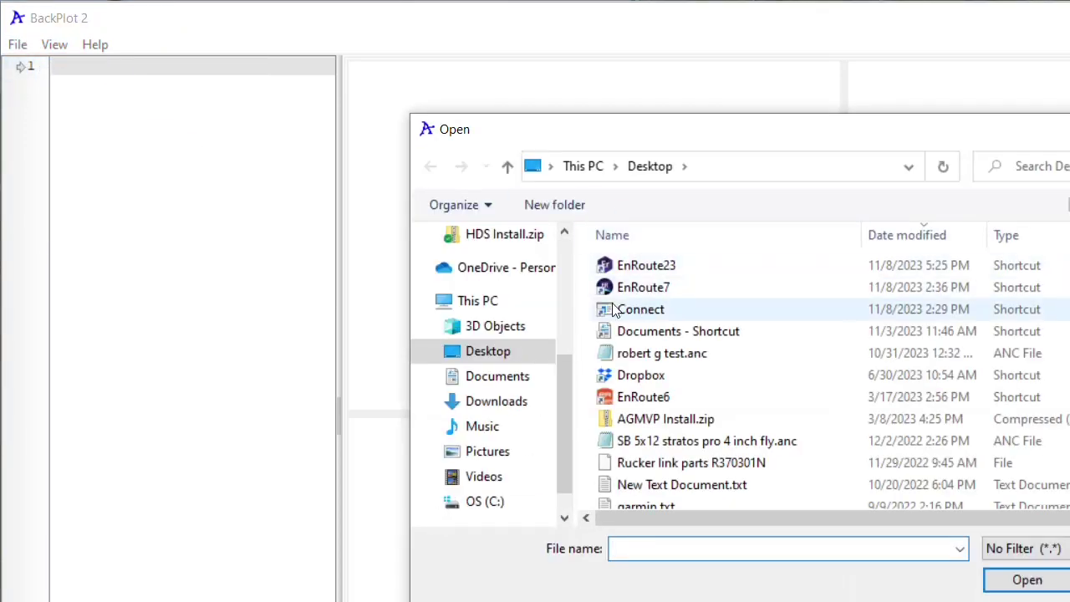
left_click(477, 502)
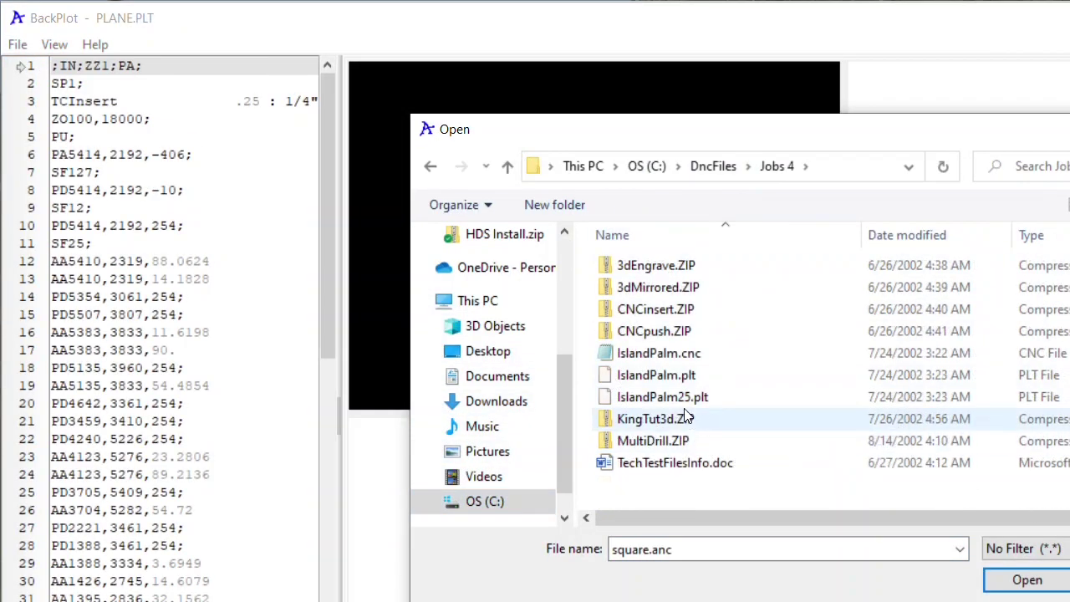
left_click(626, 358)
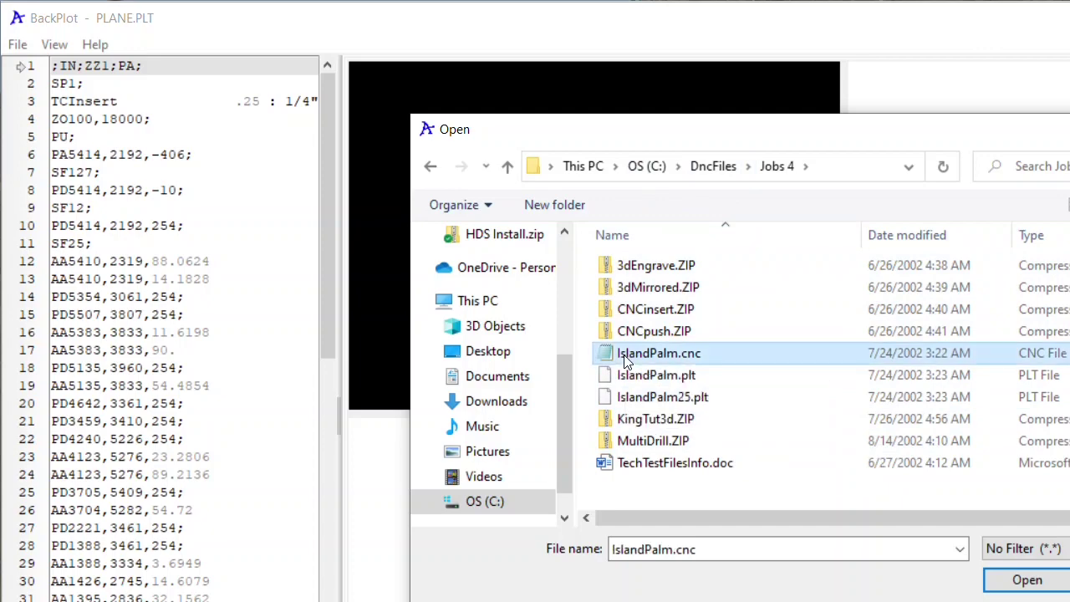
left_click(1028, 580)
- Examine the palm island toolpath in the top view, both close up and as a whole
scroll(481, 330, "down", 2)
scroll(481, 331, "up", 4)
scroll(659, 154, "up", 10)
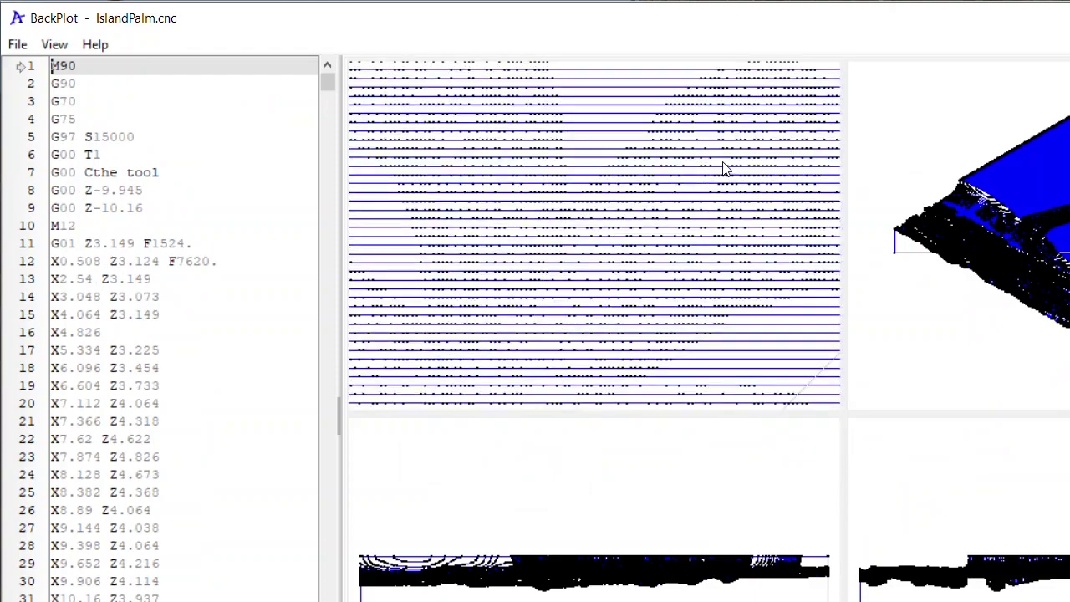
scroll(728, 170, "down", 8)
scroll(740, 181, "up", 5)
scroll(673, 176, "down", 4)
scroll(673, 175, "down", 5)
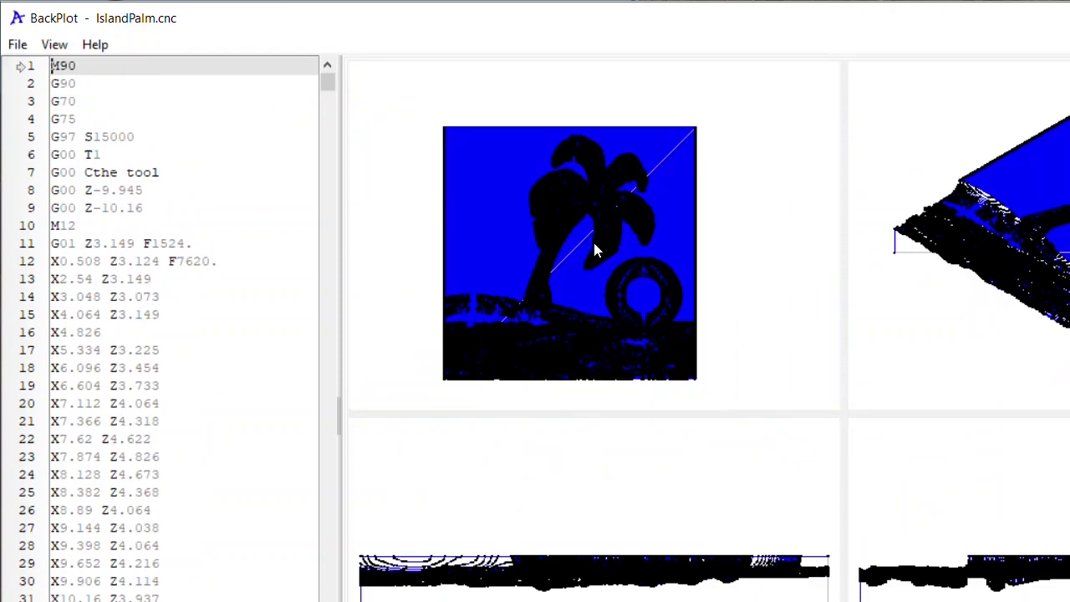
scroll(585, 242, "up", 2)
scroll(594, 243, "down", 1)
- Turn on Step Mode and step through the IslandPalm code line by line from the start of the program
left_click(55, 44)
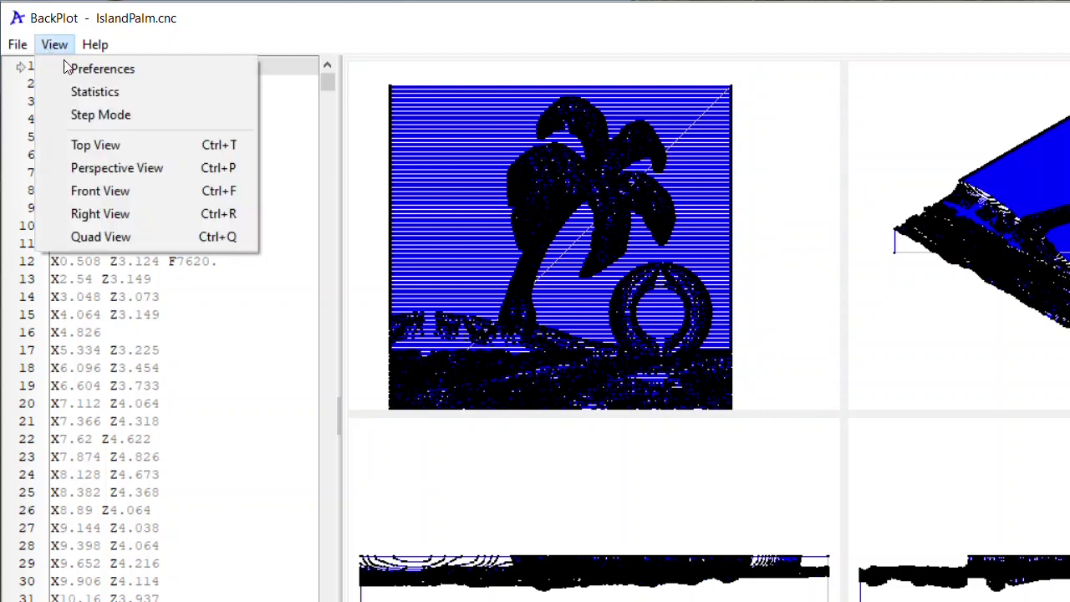
left_click(103, 111)
key("Down")
key("Down")
key("Down")
key("Down")
key("Down")
key("Down")
key("Down")
key("Down")
key("Down")
key("Down")
key("Down")
key("Down")
key("Down")
key("Down")
key("Down")
key("Down")
key("Down")
key("Down")
key("Down")
key("Down")
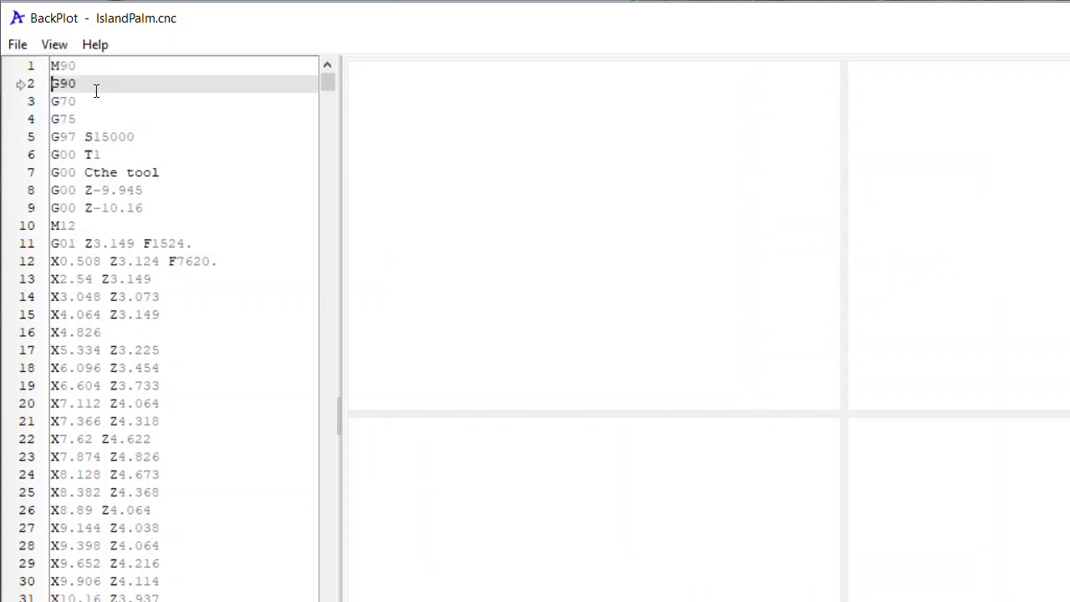
key("Down")
key("Down")
key("Down")
key("Down")
key("Down")
key("Down")
key("Down")
key("Down")
key("Down")
key("Down")
key("Down")
key("Down")
key("Down")
key("Down")
key("Down")
key("Down")
key("Down")
key("Down")
key("Down")
key("Down")
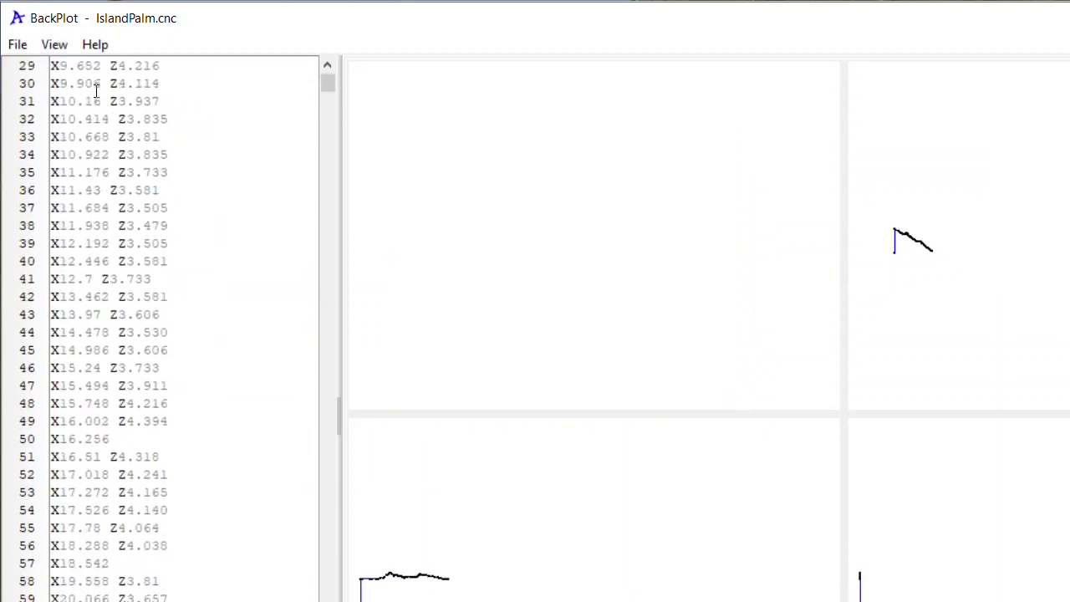
key("Down")
key("Down")
key("Down")
key("Down")
key("Down")
key("Down")
key("Down")
key("Down")
key("Down")
key("Down")
key("Down")
key("Down")
key("Down")
key("Down")
key("Down")
key("Down")
key("Down")
key("Down")
key("Down")
key("Down")
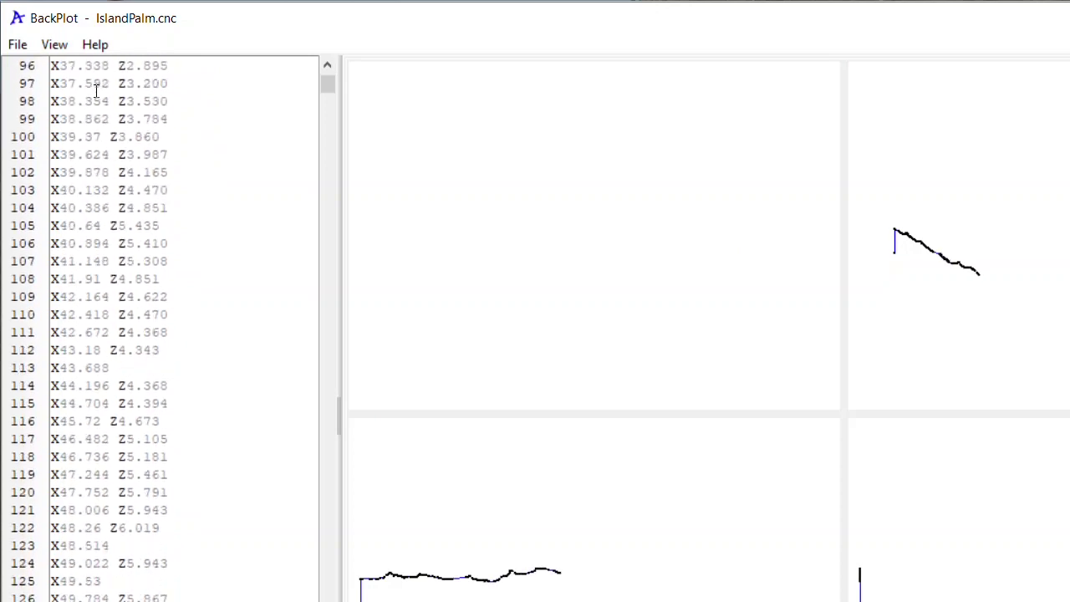
key("Down")
key("Down")
key("Down")
key("Down")
key("Down")
key("Down")
key("Down")
key("Down")
key("Down")
key("Down")
key("Down")
key("Down")
key("Down")
key("Down")
key("Down")
key("Down")
key("Down")
key("Down")
key("Down")
key("Down")
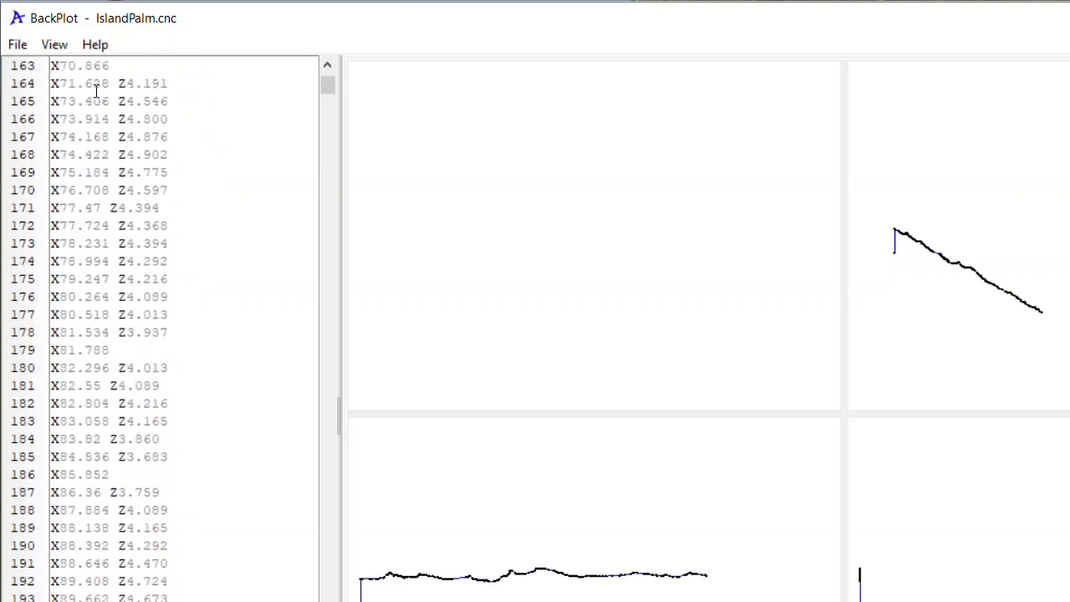
- Jump far down the IslandPalm program and continue stepping through its lines to follow the toolpath from there
left_click_drag(326, 98, 327, 351)
left_click(103, 350)
key("Down")
key("Down")
key("Down")
key("Down")
key("Down")
key("Down")
key("Down")
key("Down")
key("Down")
key("Down")
key("Down")
key("Down")
key("Down")
key("Down")
key("Down")
key("Down")
key("Down")
key("Down")
key("Down")
key("Down")
key("Down")
key("Down")
key("Down")
key("Down")
key("Down")
key("Down")
key("Down")
key("Down")
key("Down")
key("Down")
key("Down")
- Open the file foam cut out only.cnc from the DncFiles folder
left_click(20, 45)
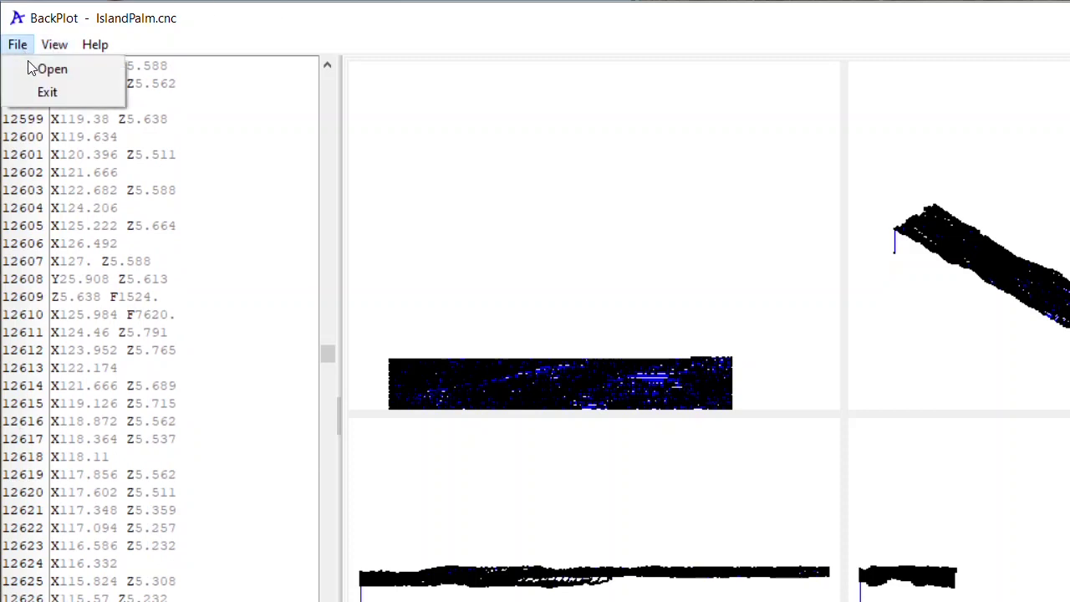
left_click(51, 72)
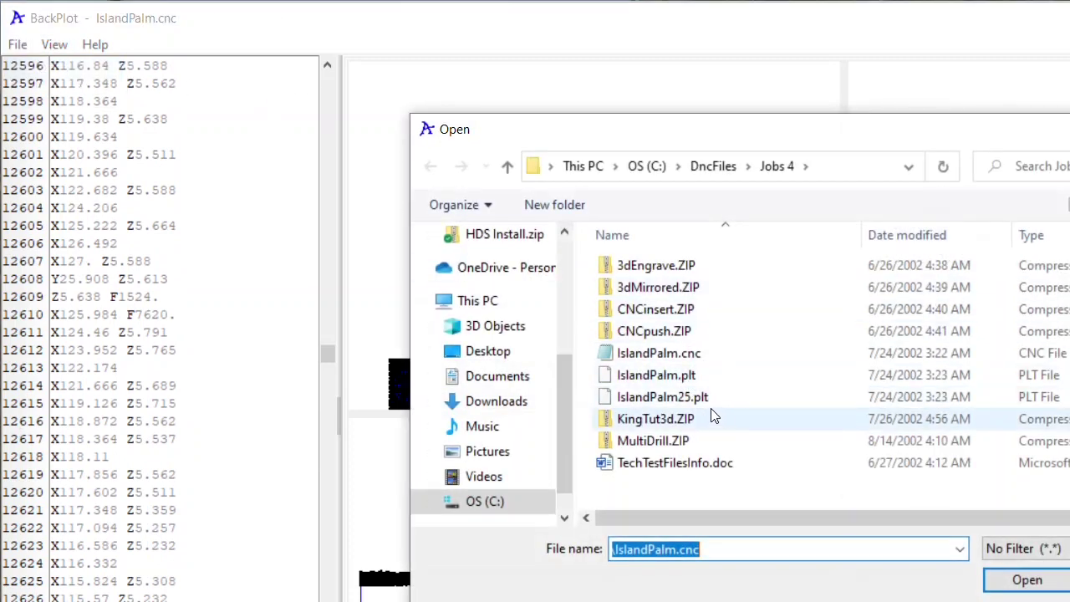
left_click(717, 167)
scroll(669, 393, "down", 3)
scroll(662, 402, "down", 1)
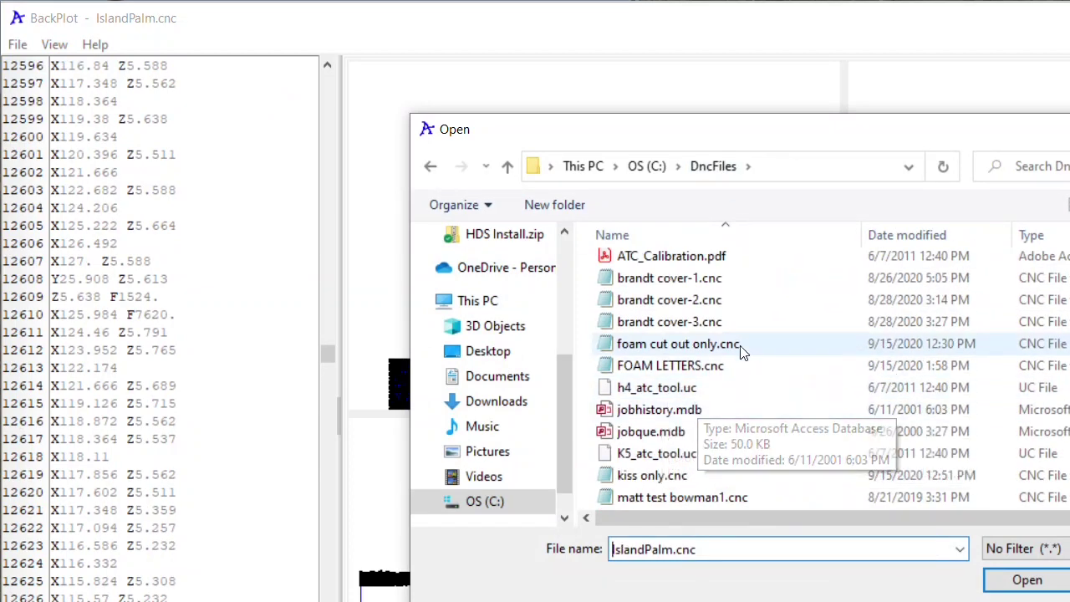
left_click(677, 349)
left_click(1028, 580)
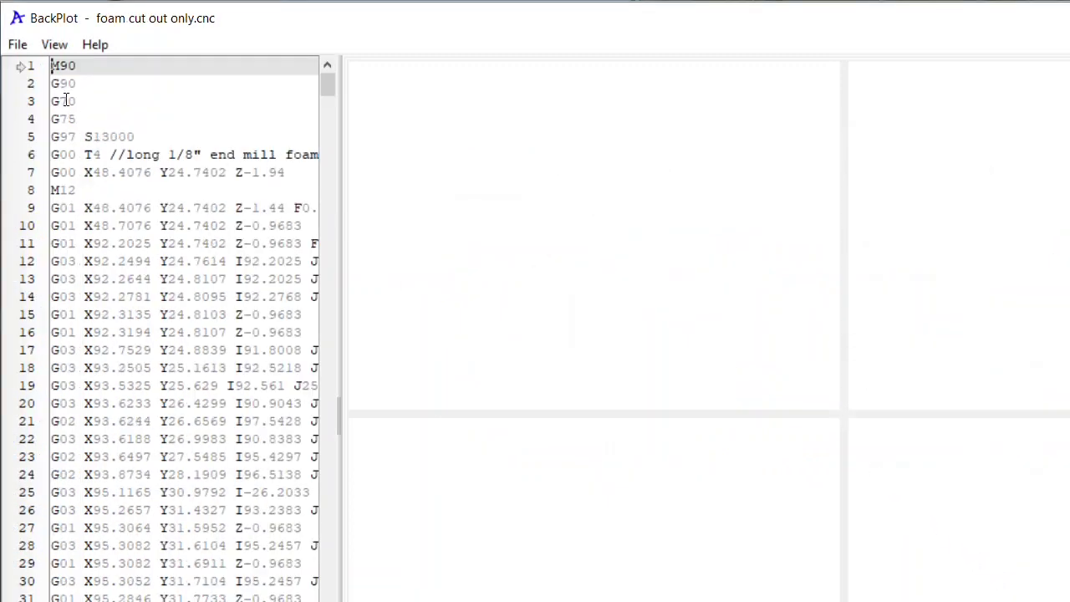
- Turn off Step Mode and examine the complete foam cut-out toolpath in the top view
left_click(54, 45)
left_click(92, 112)
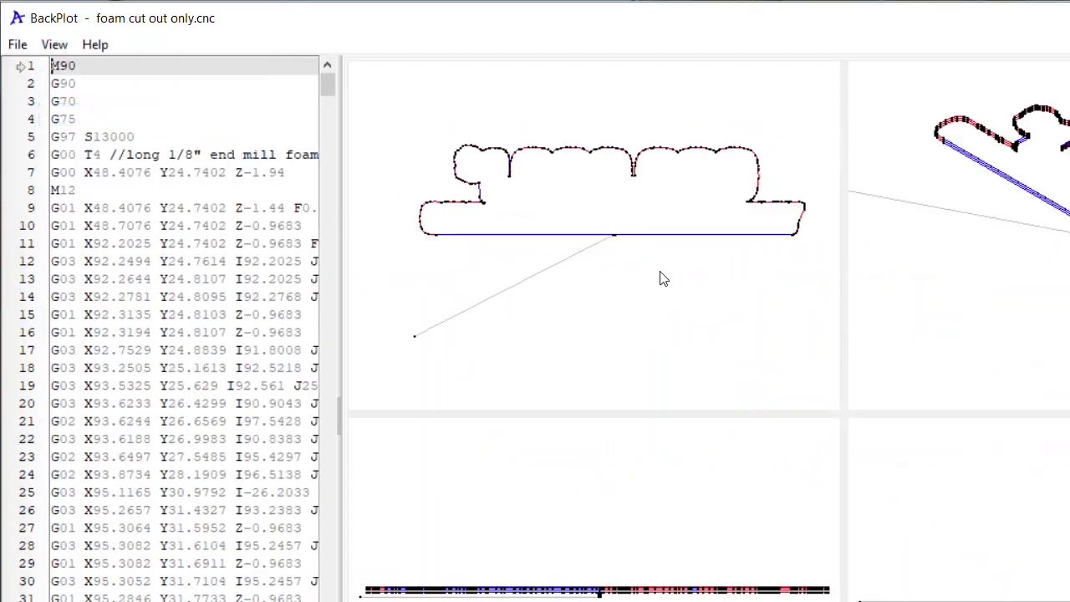
scroll(517, 259, "down", 3)
scroll(754, 189, "up", 6)
scroll(818, 234, "down", 4)
scroll(686, 264, "down", 2)
scroll(426, 262, "up", 1)
scroll(568, 209, "up", 4)
scroll(471, 220, "down", 2)
scroll(609, 244, "down", 1)
scroll(619, 230, "up", 1)
scroll(547, 176, "down", 2)
scroll(700, 214, "up", 1)
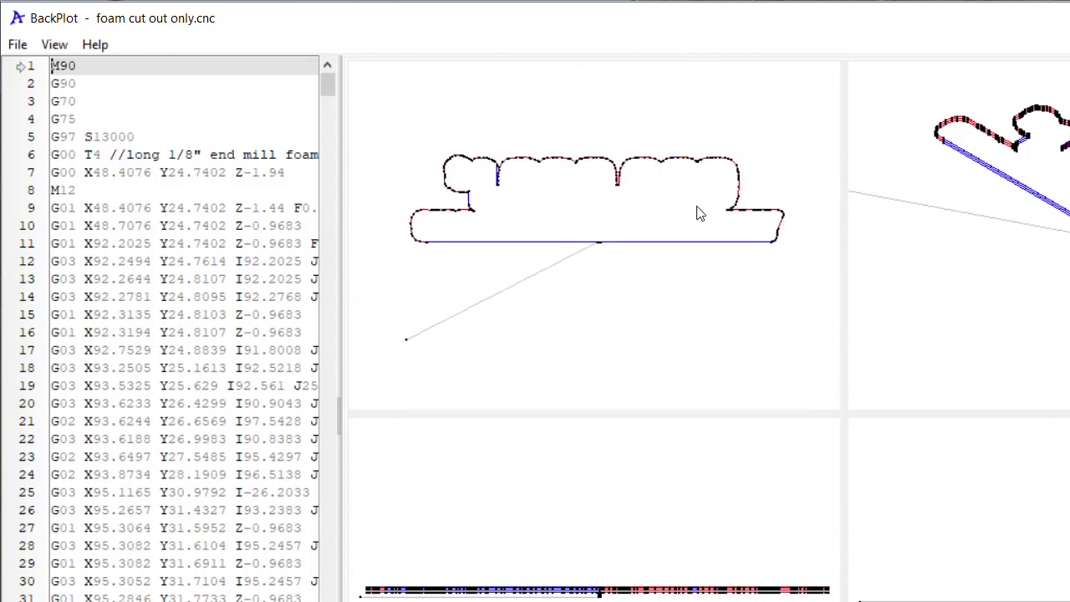
- Turn on Step Mode for the foam cut-out program and inspect the stepped toolpath in the top view
left_click(54, 44)
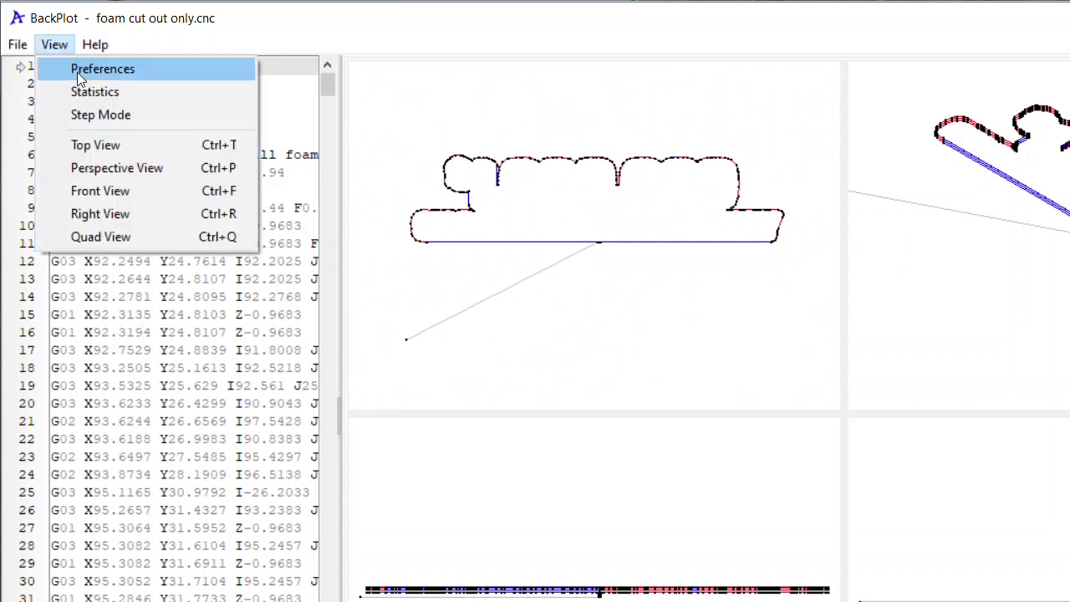
left_click(100, 117)
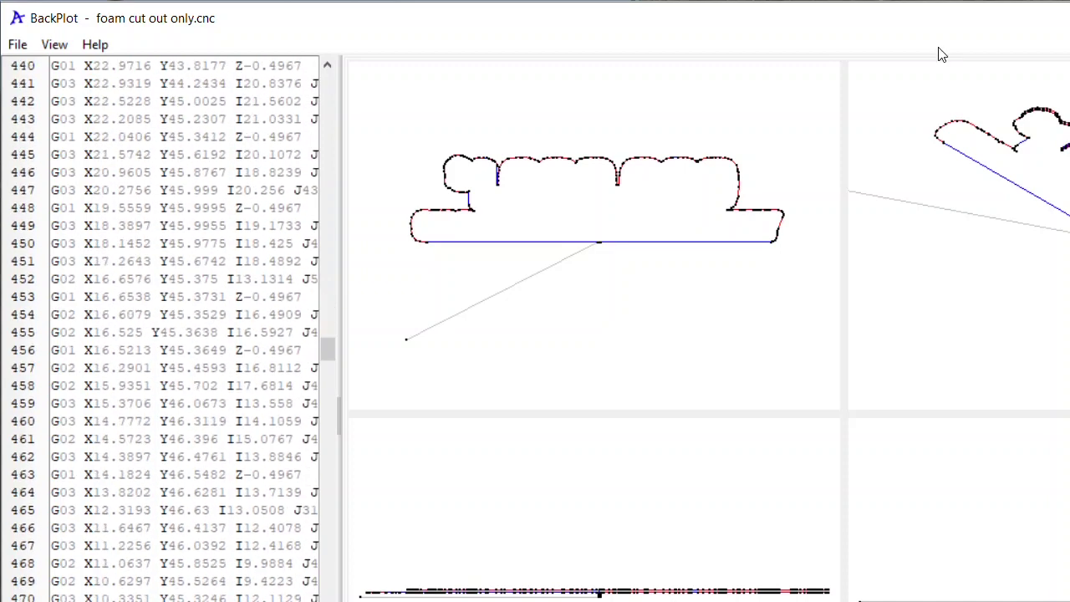
scroll(623, 186, "down", 2)
scroll(621, 187, "up", 4)
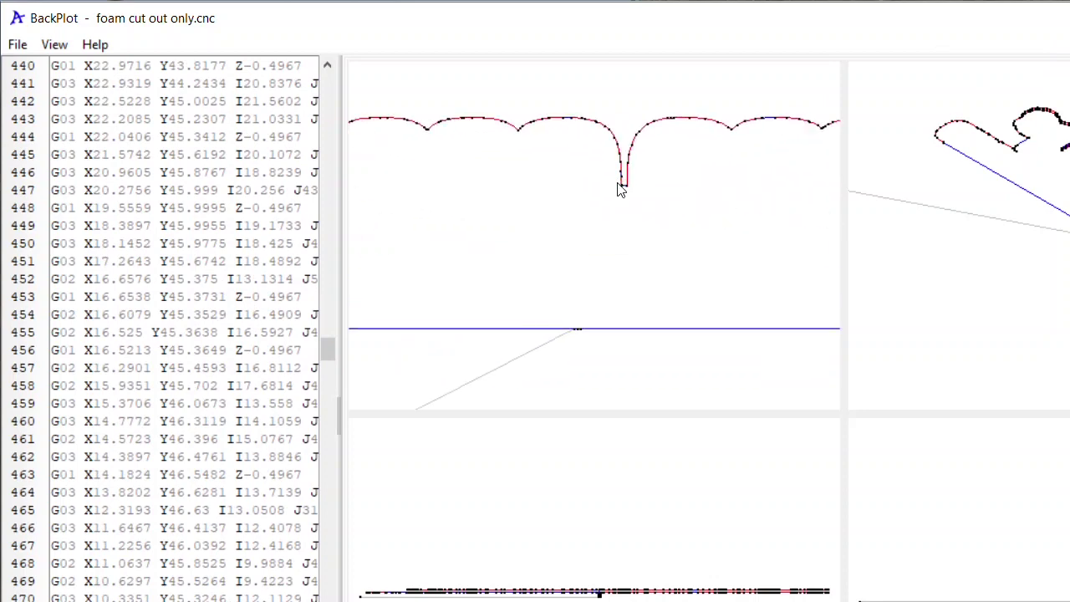
scroll(623, 184, "down", 2)
- Open the file kiss only.cnc and turn off Step Mode to view its complete toolpath
left_click(13, 44)
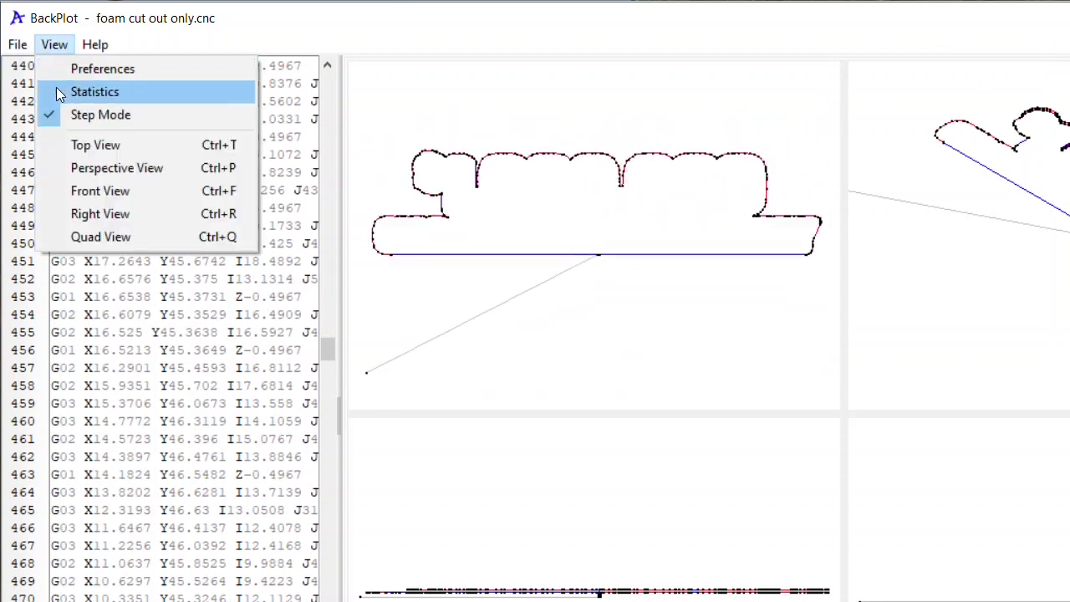
left_click(52, 68)
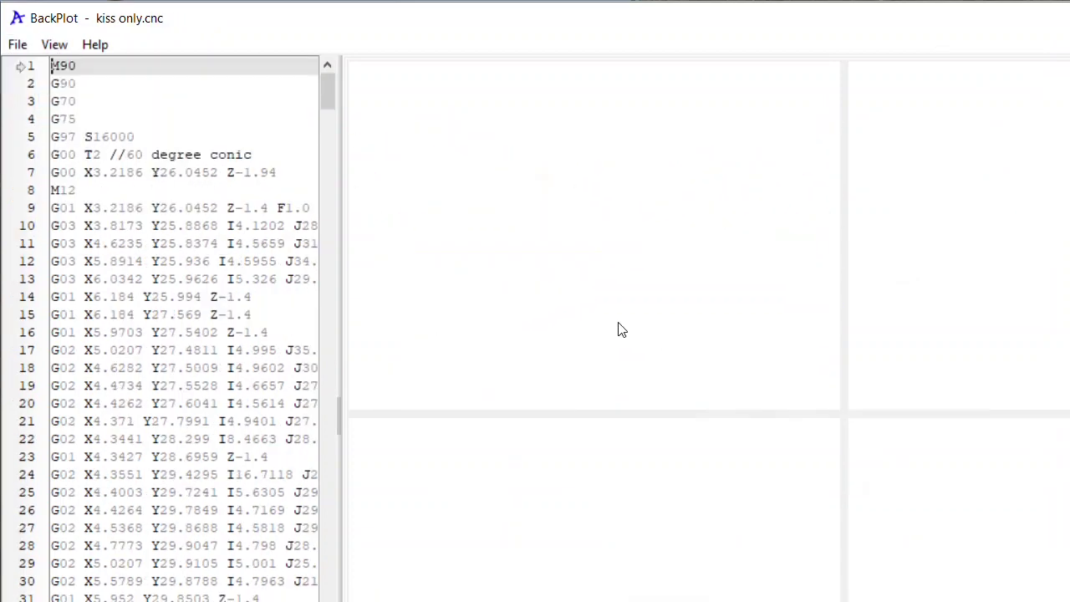
left_click(52, 44)
left_click(103, 118)
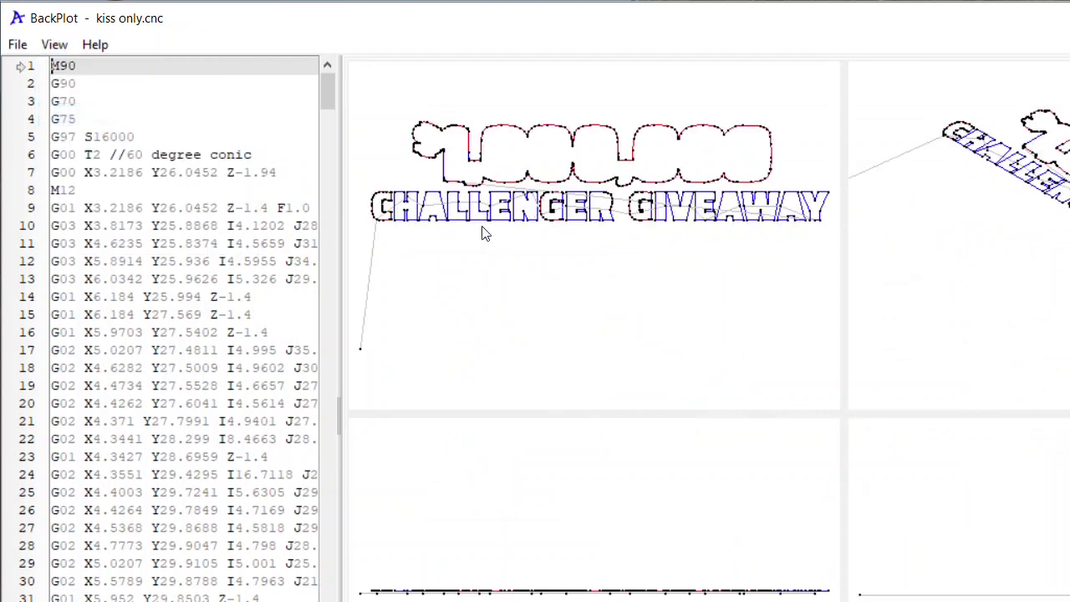
scroll(449, 223, "up", 3)
scroll(369, 183, "down", 3)
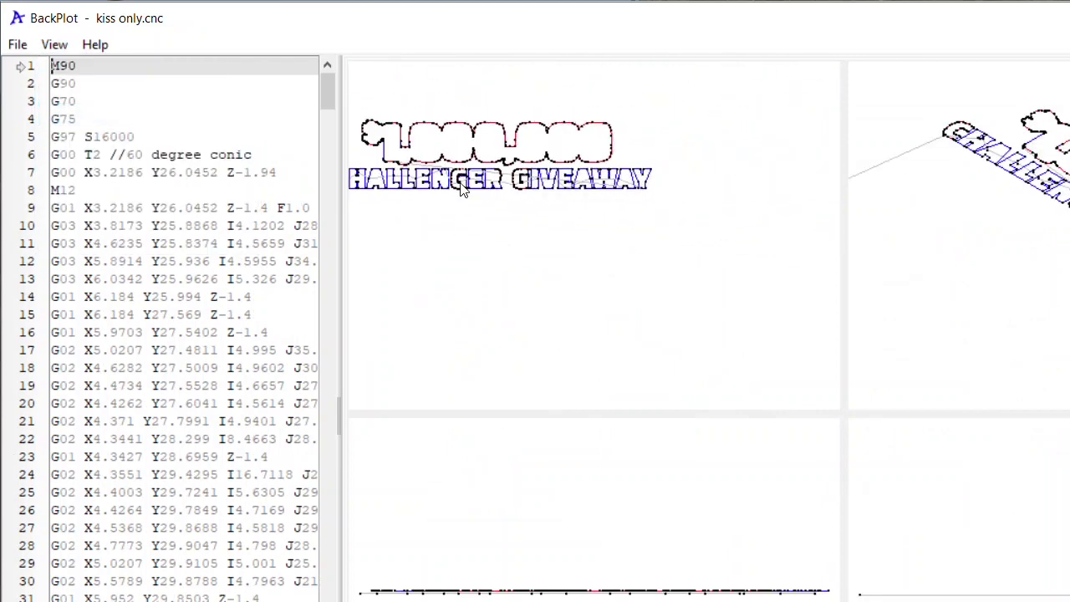
- Turn on Step Mode for the kiss only program and step through its code to inspect the GIVEAWAY lettering toolpath
scroll(583, 162, "up", 3)
scroll(100, 100, "down", 2)
left_click(55, 45)
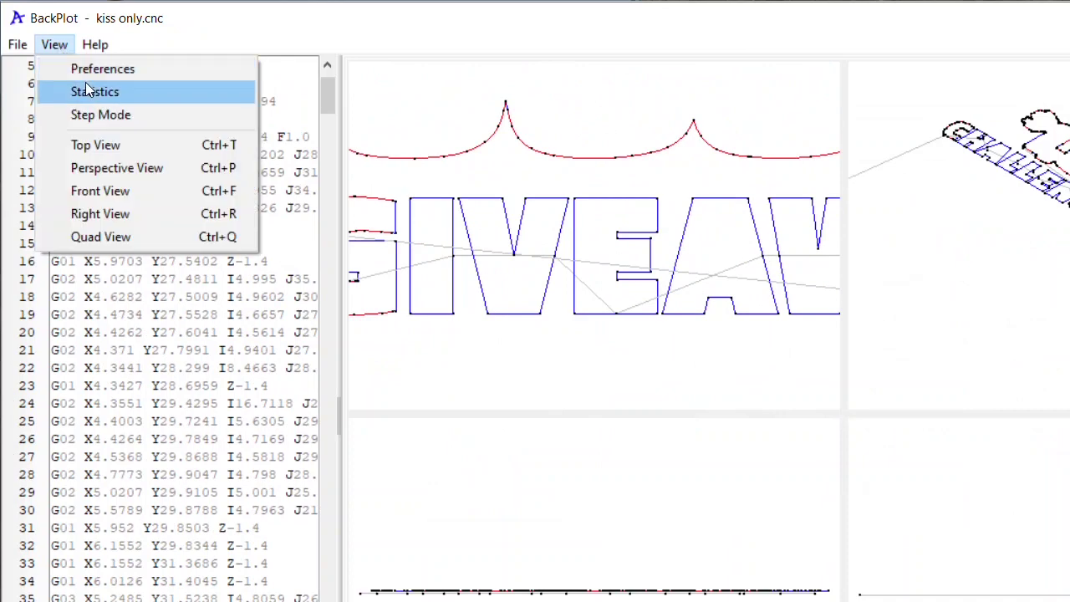
left_click(106, 117)
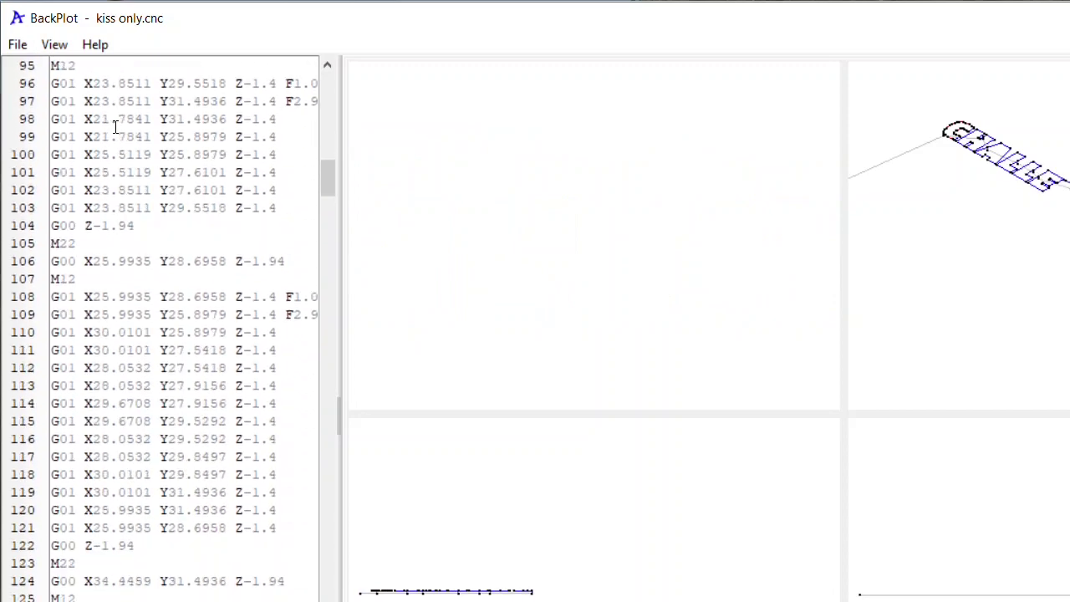
left_click_drag(883, 194, 936, 275)
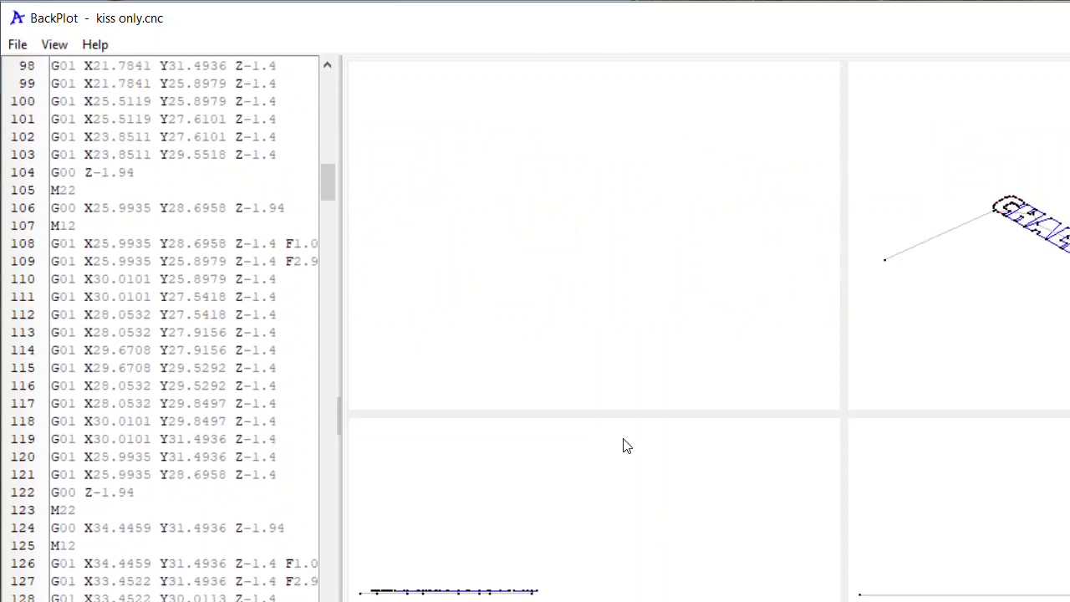
scroll(270, 296, "down", 20)
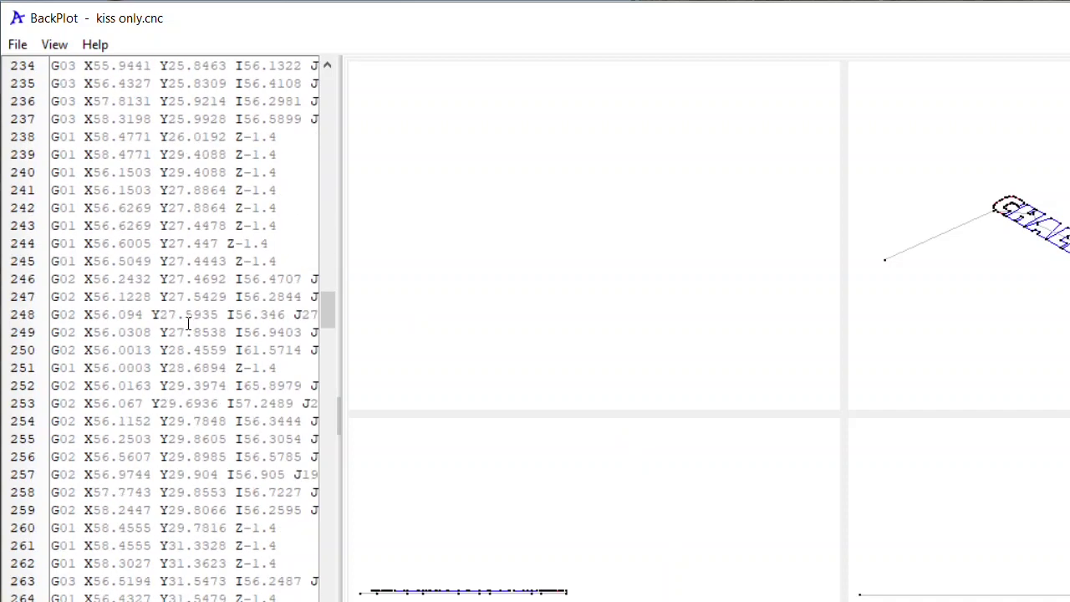
scroll(189, 321, "down", 16)
left_click(185, 326)
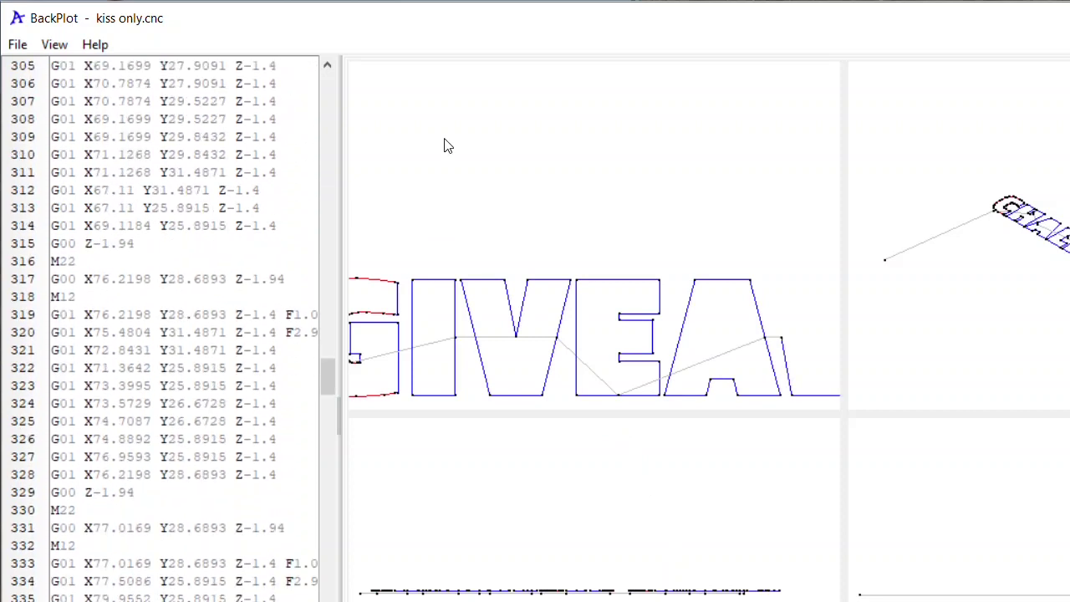
scroll(444, 189, "down", 6)
scroll(691, 251, "up", 3)
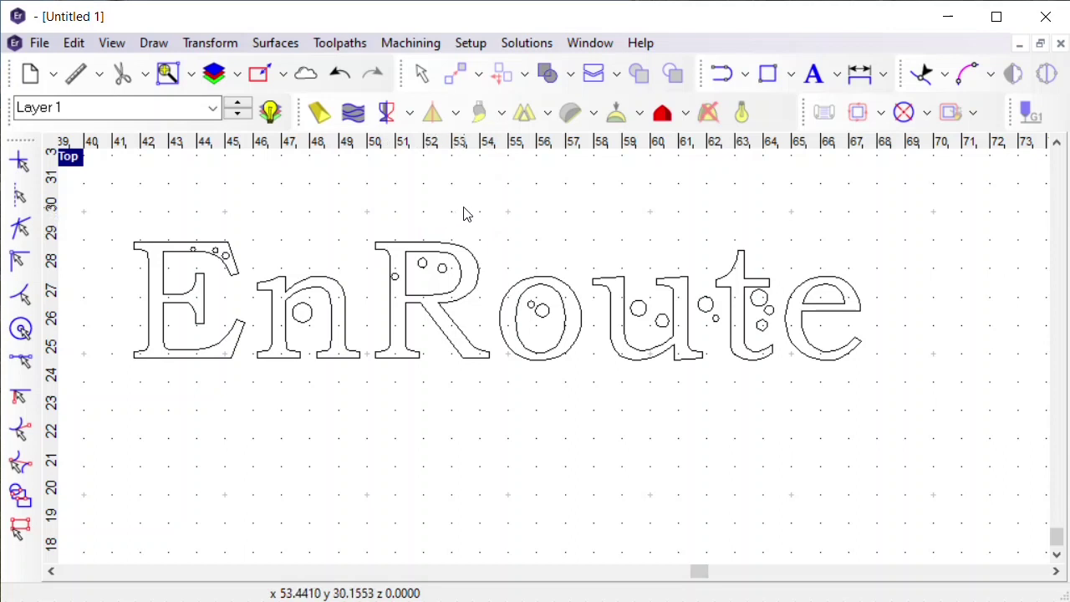
- Switch to EnRoute, open Setup Manager and review the list of tool shortcuts, leaving them as they are
left_click(472, 42)
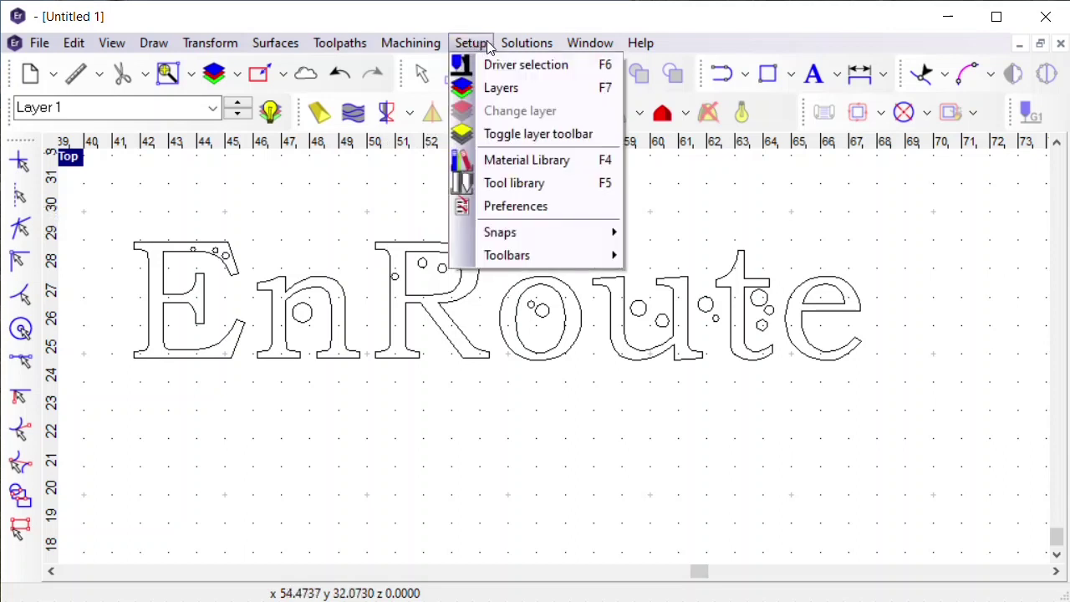
mouse_move(651, 46)
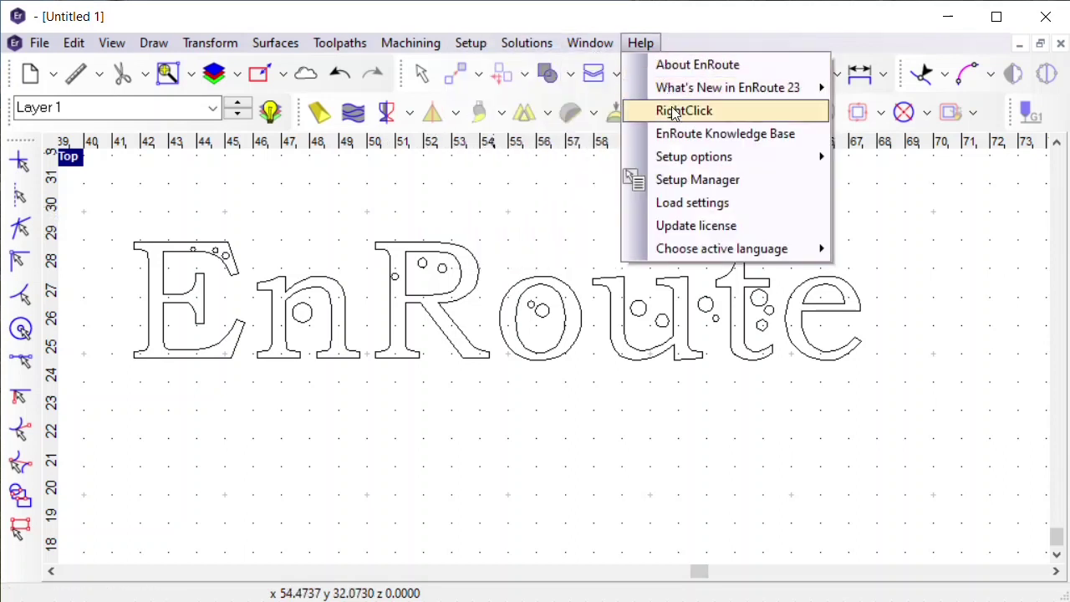
left_click(703, 181)
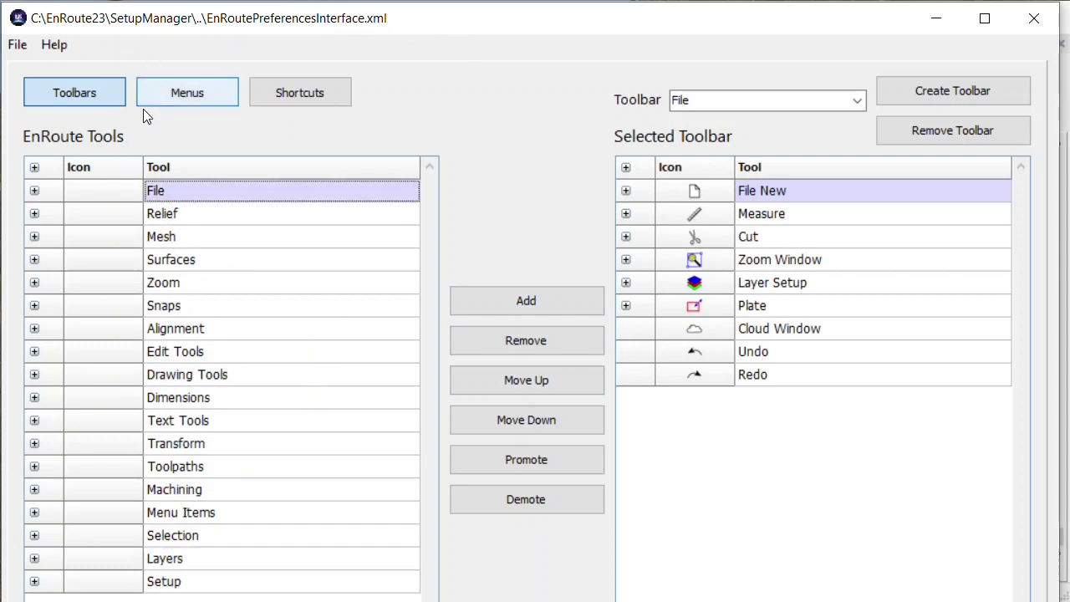
left_click(334, 92)
scroll(603, 347, "down", 11)
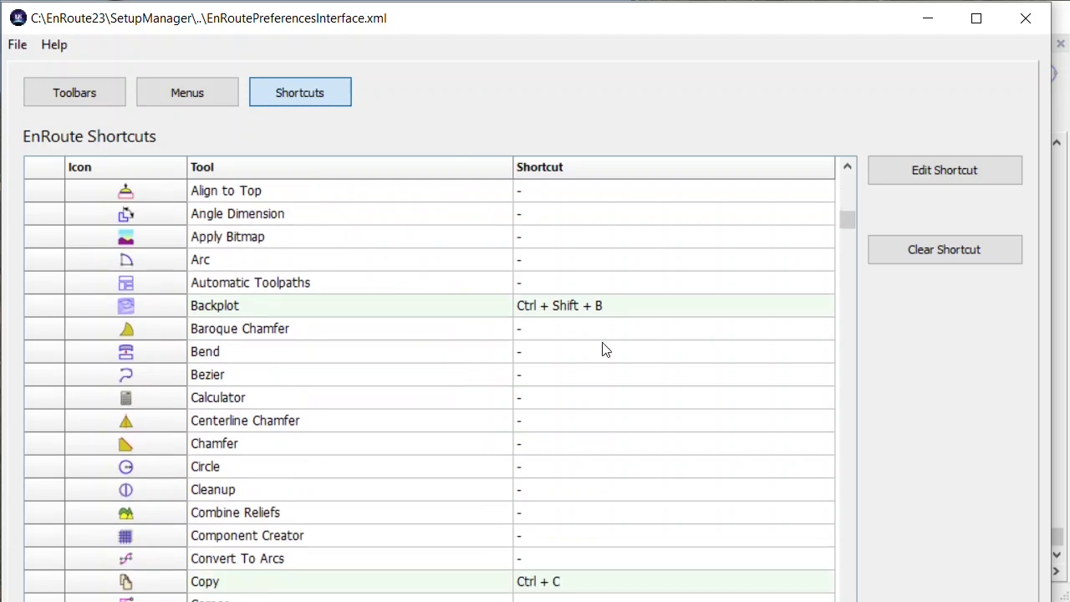
scroll(596, 344, "down", 16)
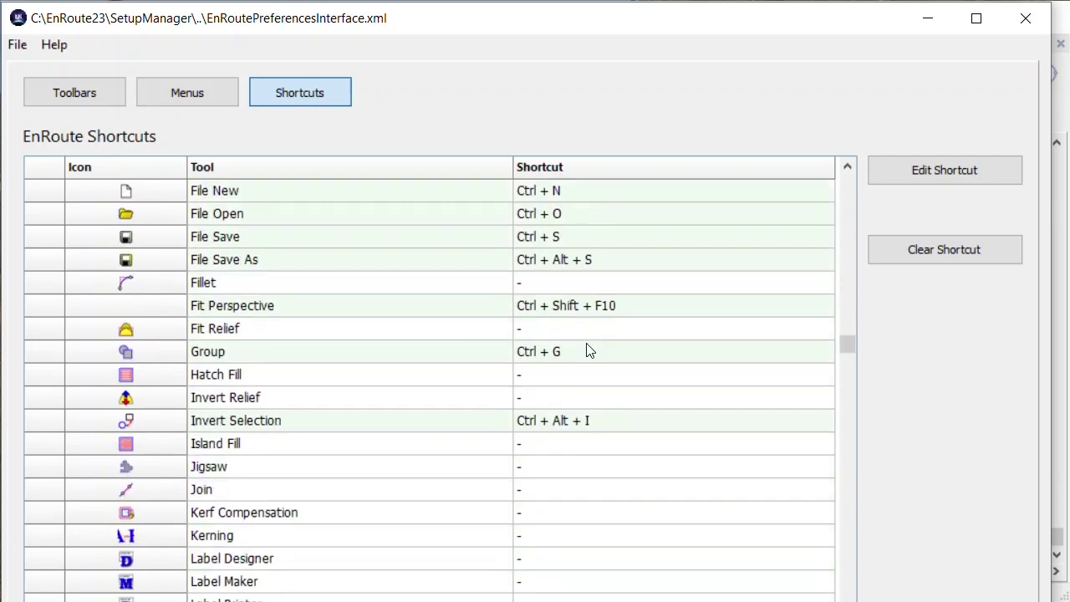
scroll(564, 358, "down", 16)
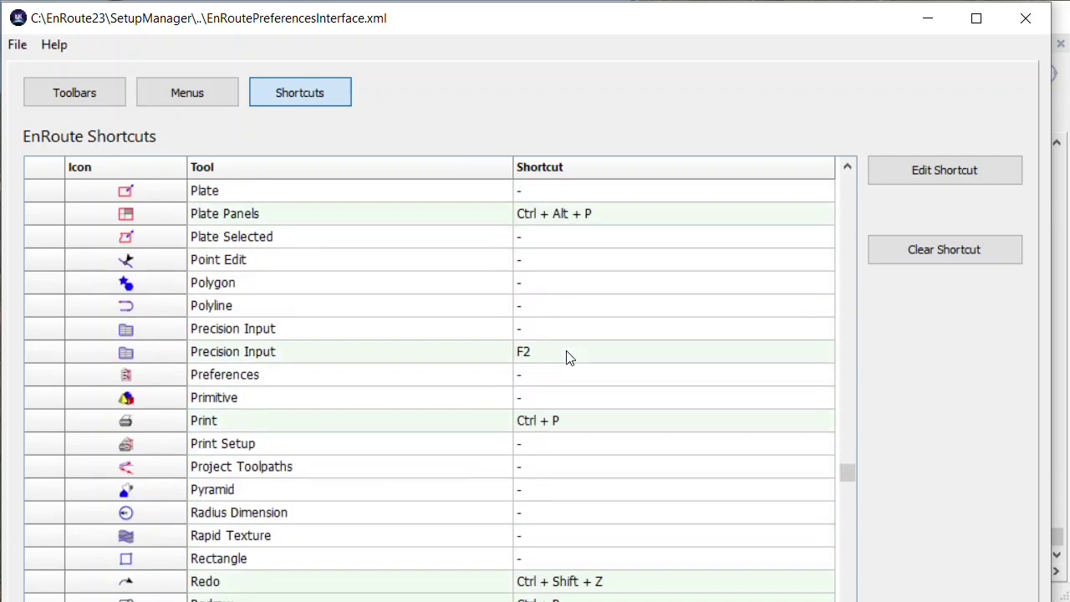
scroll(547, 352, "up", 3)
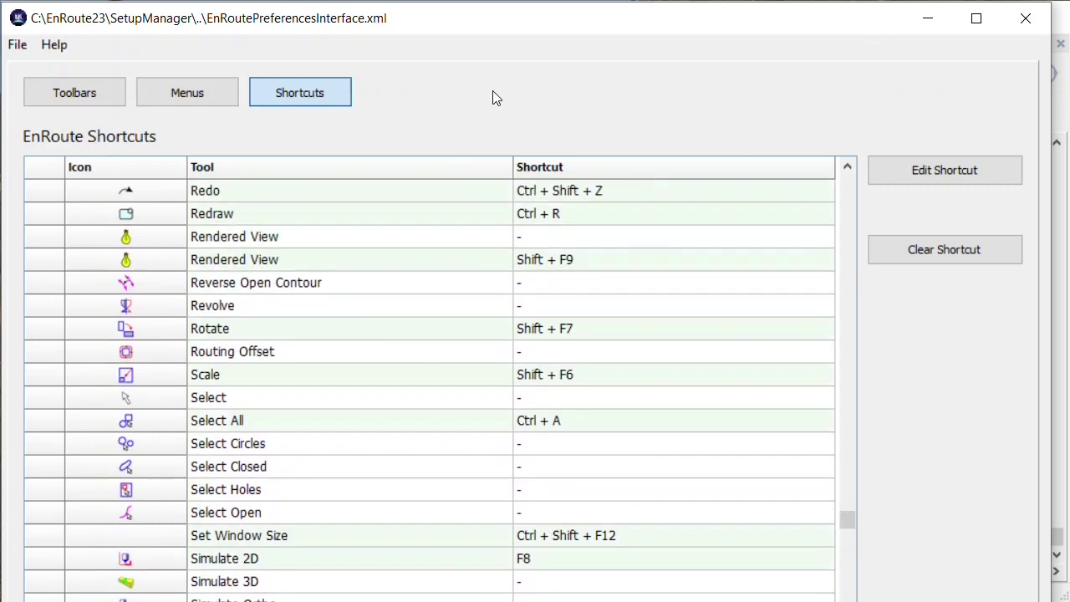
left_click(1026, 17)
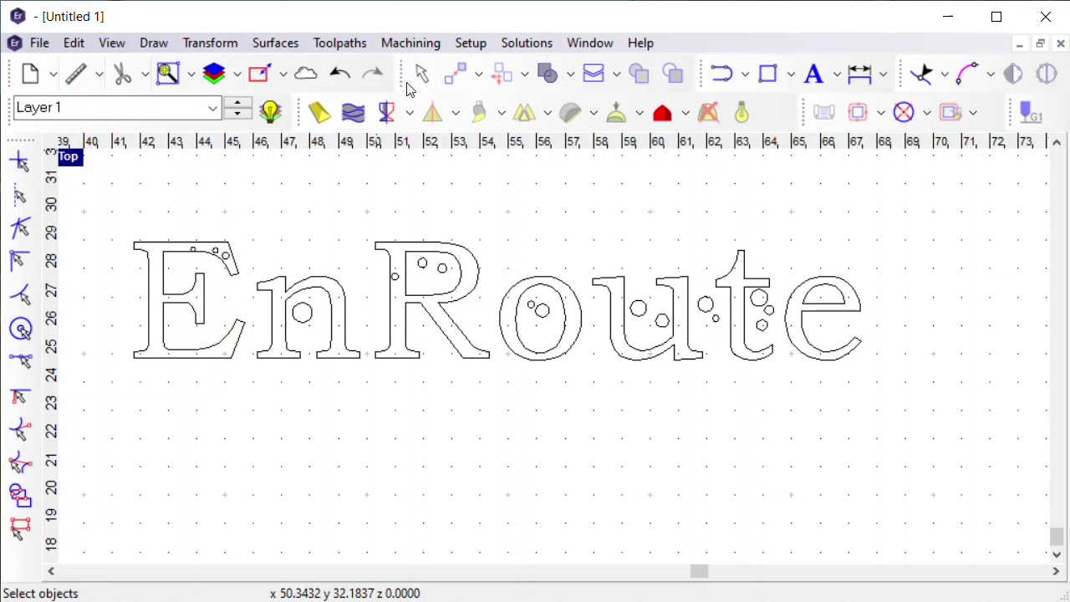
- Shift the selection and transform toolbar slightly within its toolbar row
left_click_drag(402, 75, 405, 84)
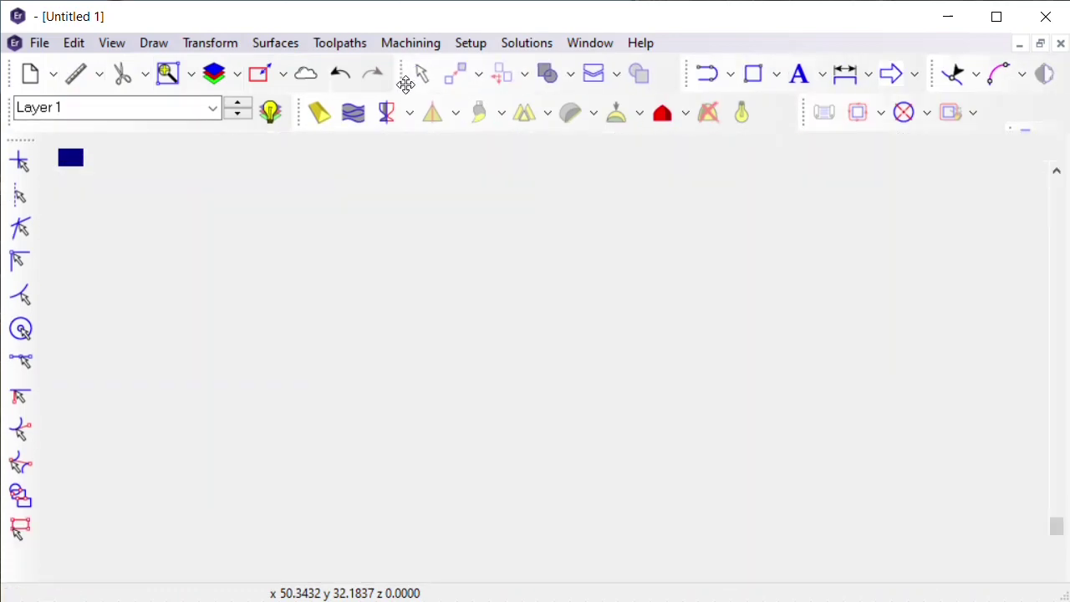
left_click(83, 42)
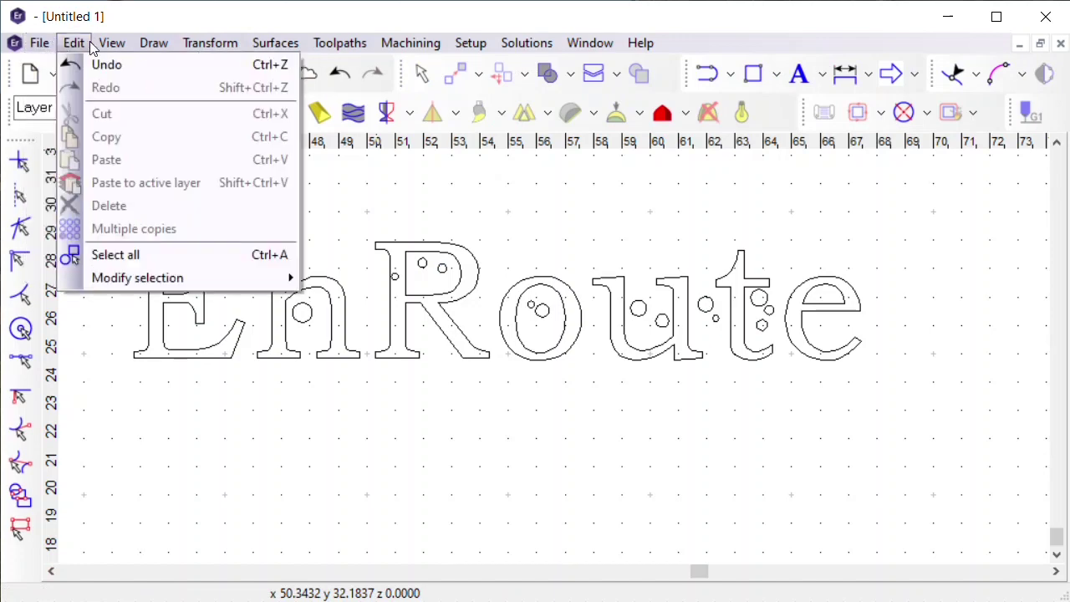
mouse_move(642, 43)
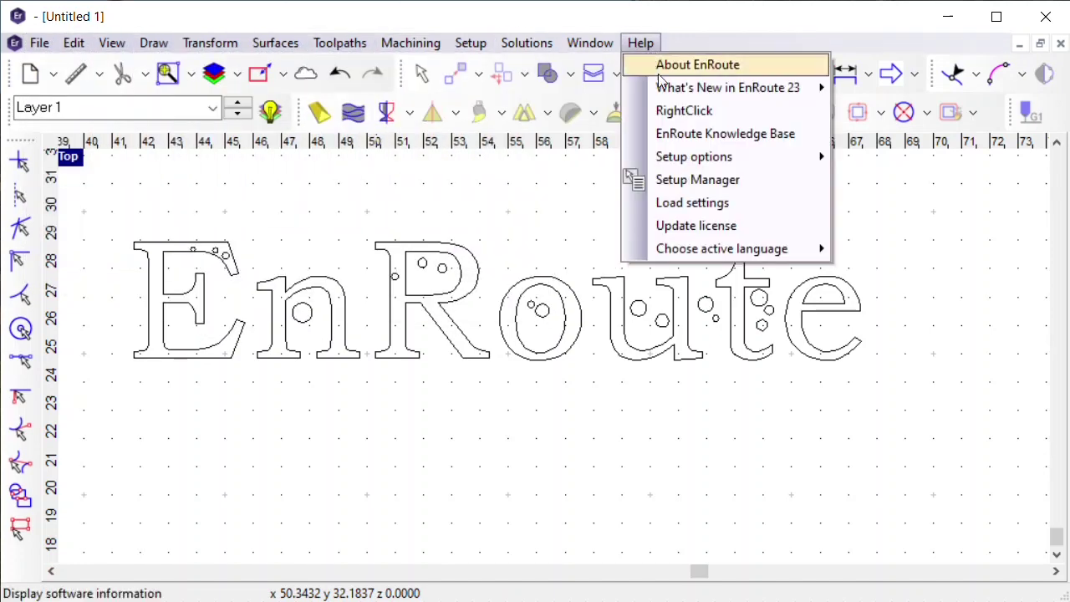
mouse_move(437, 52)
mouse_move(307, 53)
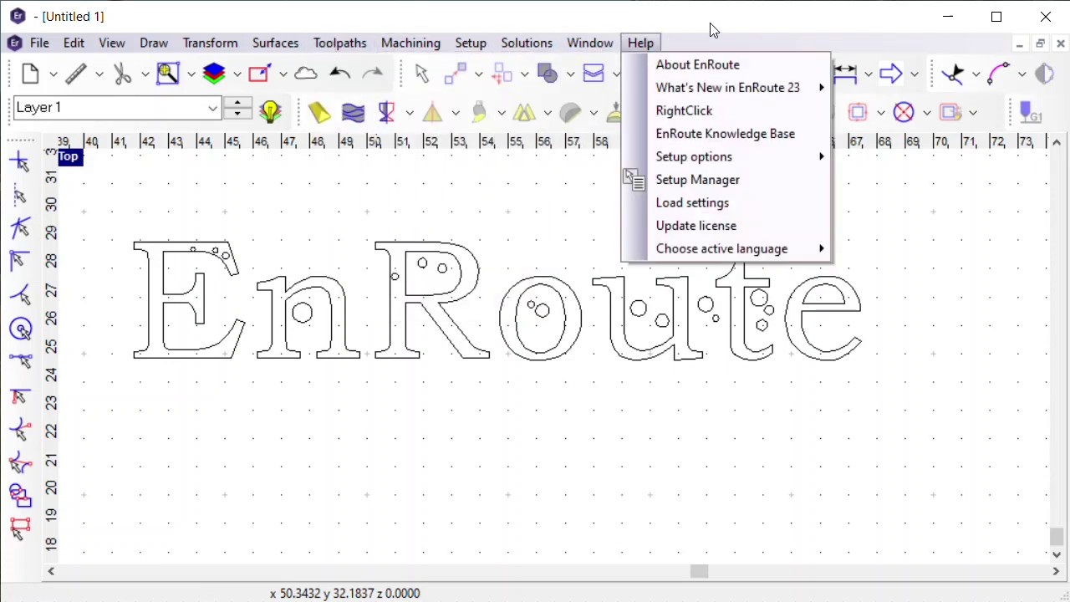
left_click(322, 203)
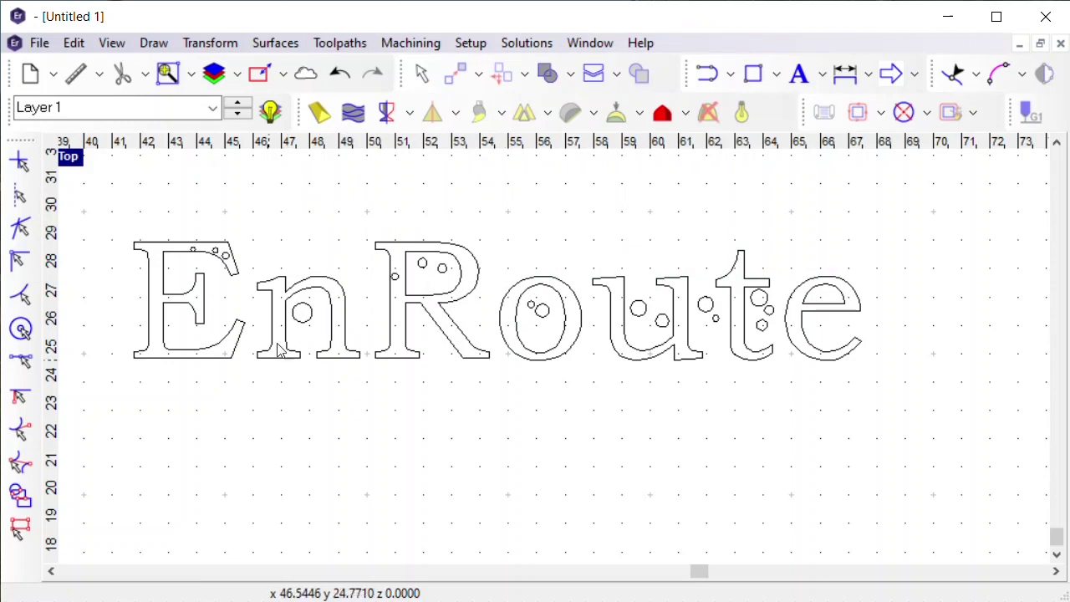
scroll(724, 278, "down", 2)
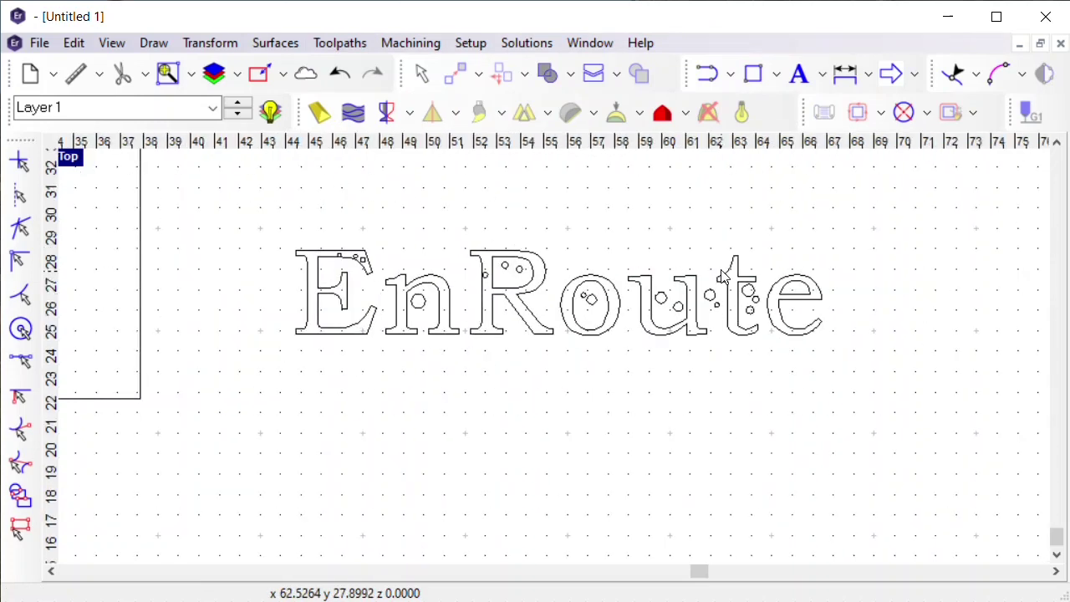
scroll(270, 246, "up", 2)
scroll(261, 251, "down", 1)
scroll(474, 241, "up", 1)
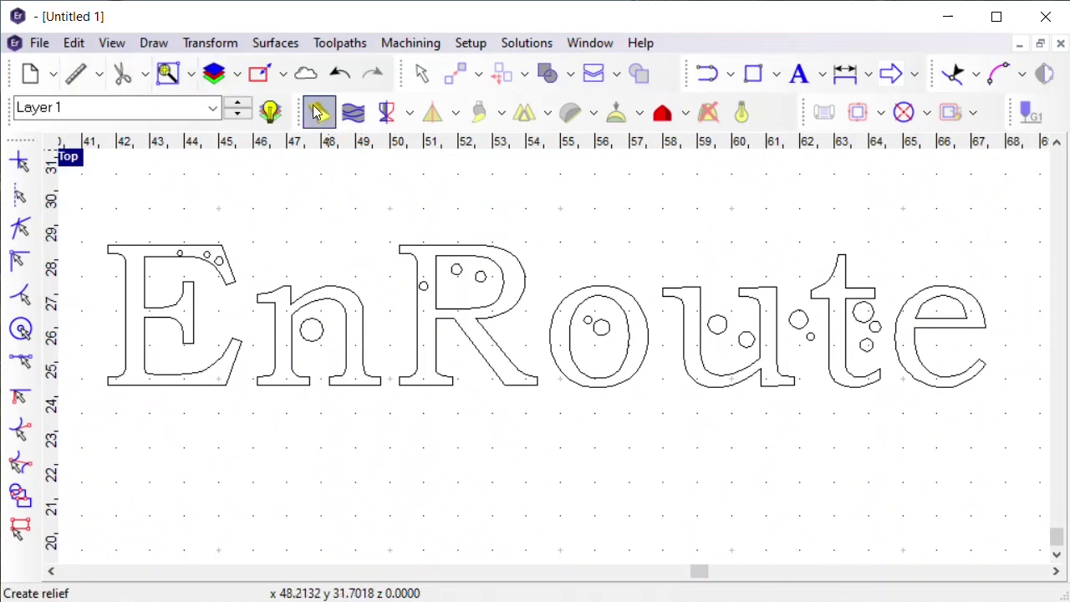
- Show the Cloud Window beside the EnRoute text drawing and hide it again
left_click(306, 75)
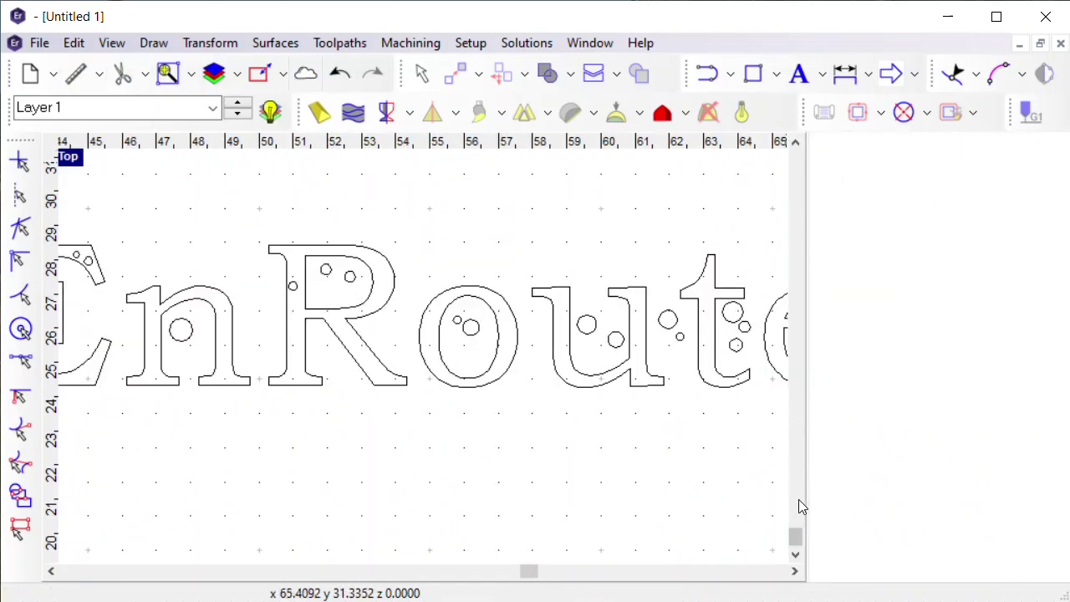
mouse_move(795, 539)
left_mouse_down()
mouse_move(806, 210)
mouse_move(790, 301)
mouse_move(758, 344)
mouse_move(776, 331)
left_mouse_up()
scroll(909, 246, "down", 3)
scroll(894, 255, "up", 2)
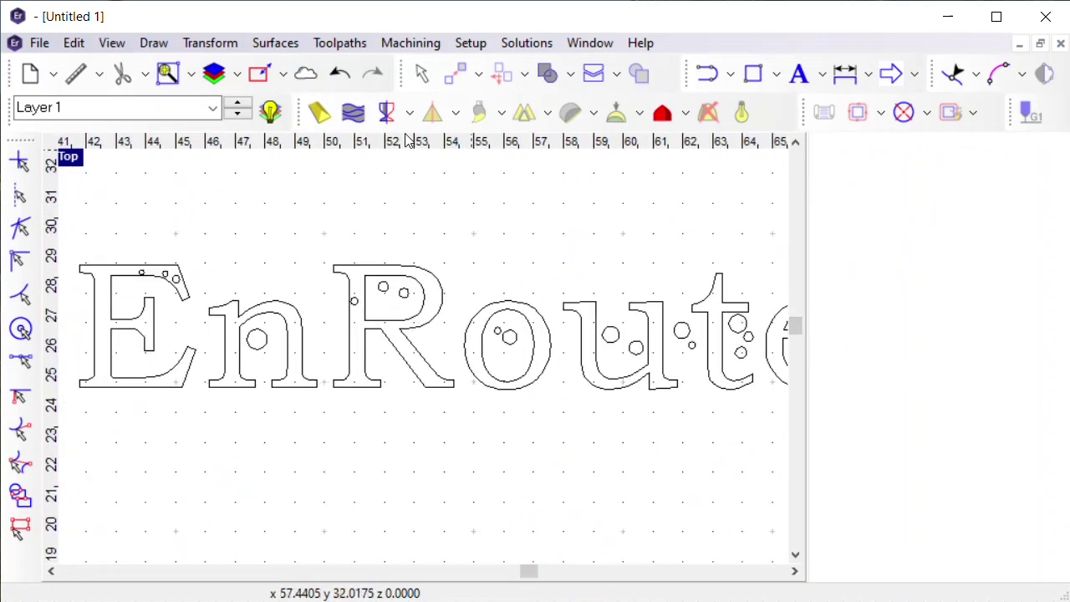
left_click(304, 72)
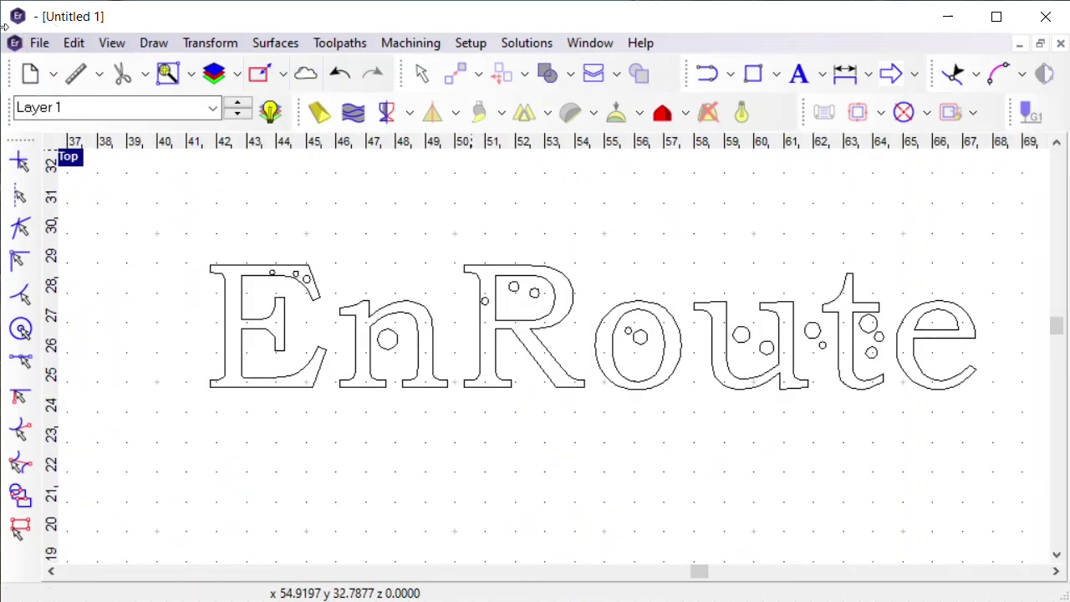
- Switch to SAi Connect, view its home page, check for product updates, and return to EnRoute
left_click_drag(52, 23, 213, 38)
double_click(35, 339)
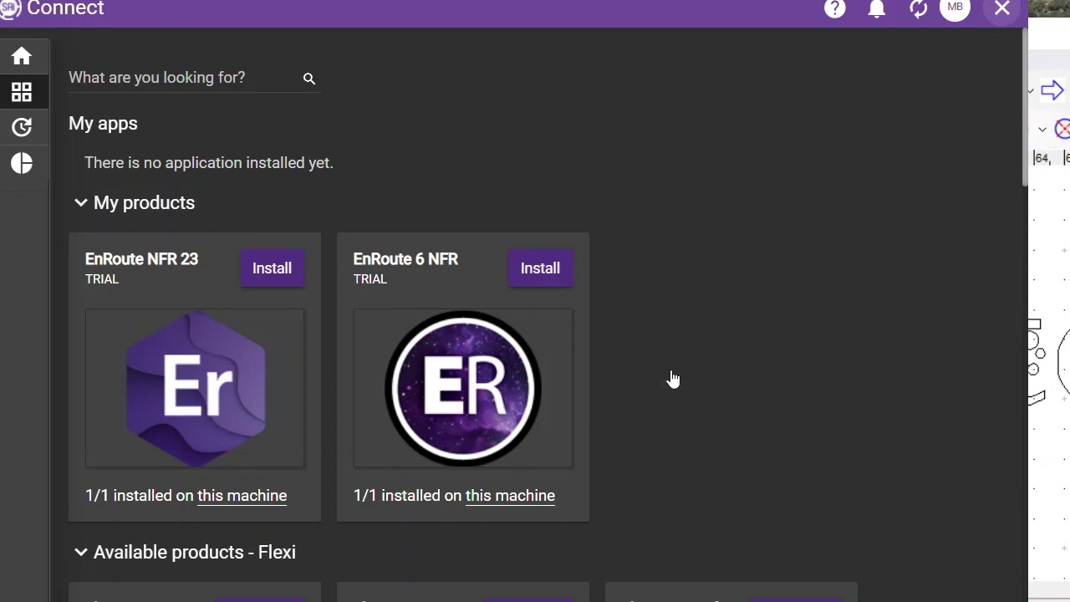
scroll(48, 116, "down", 2)
left_click(50, 55)
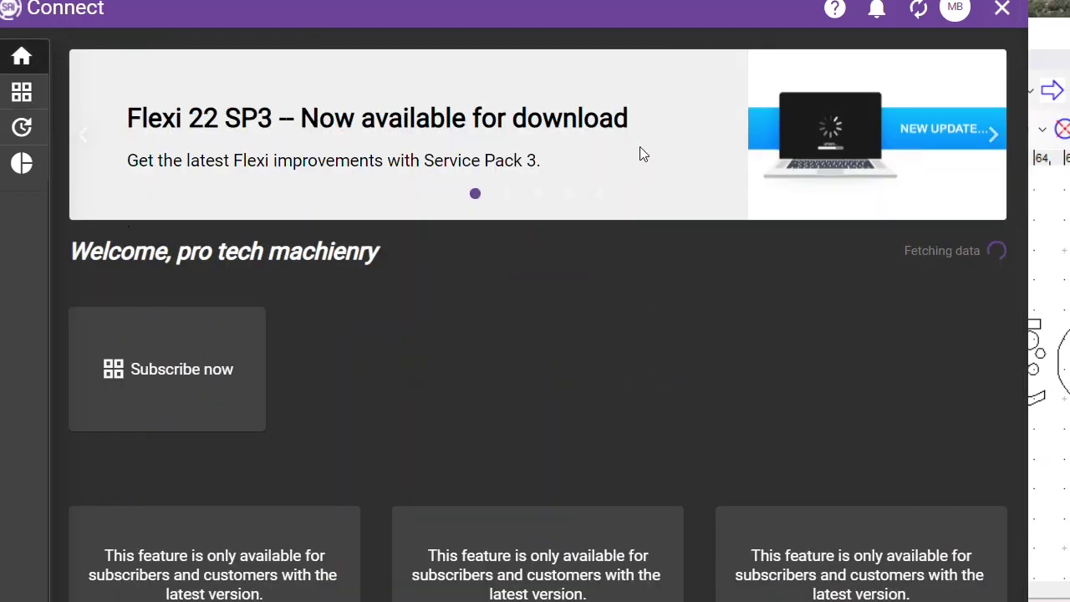
mouse_move(21, 117)
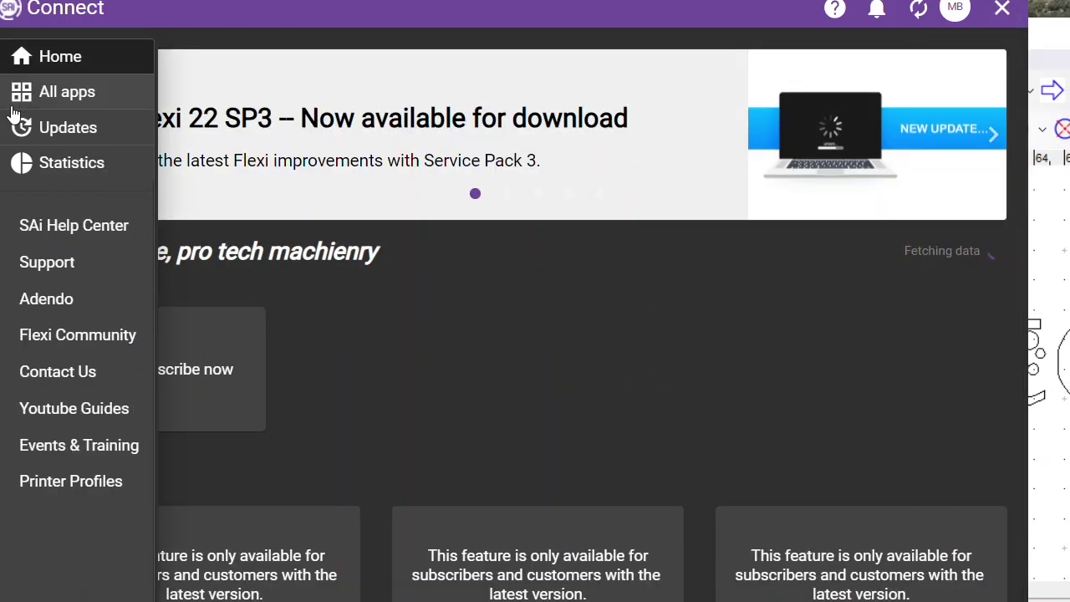
left_click(50, 136)
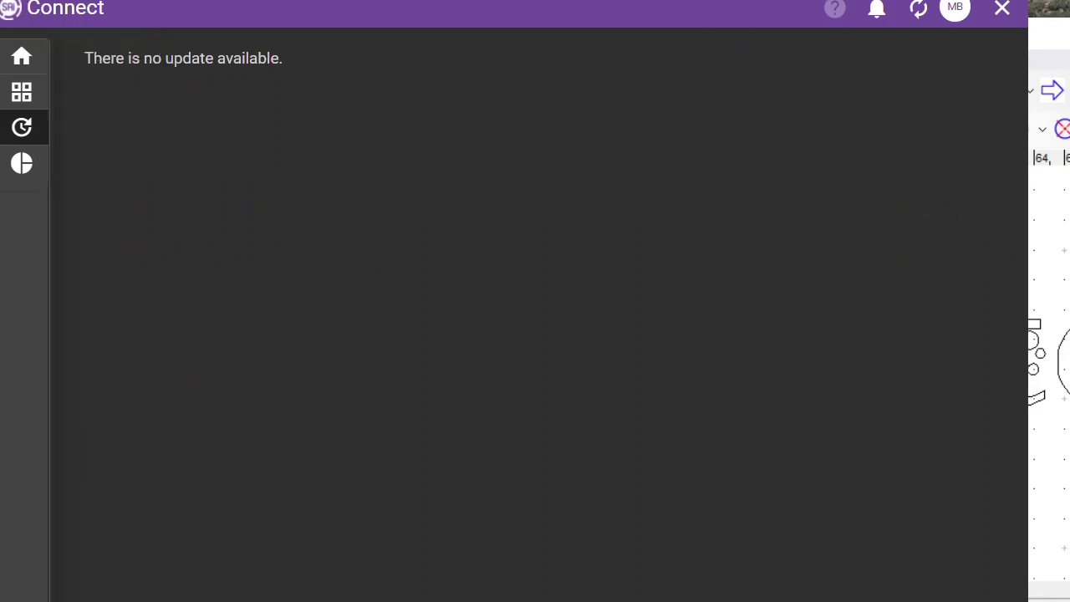
left_click(1066, 43)
left_click_drag(1011, 43, 851, 29)
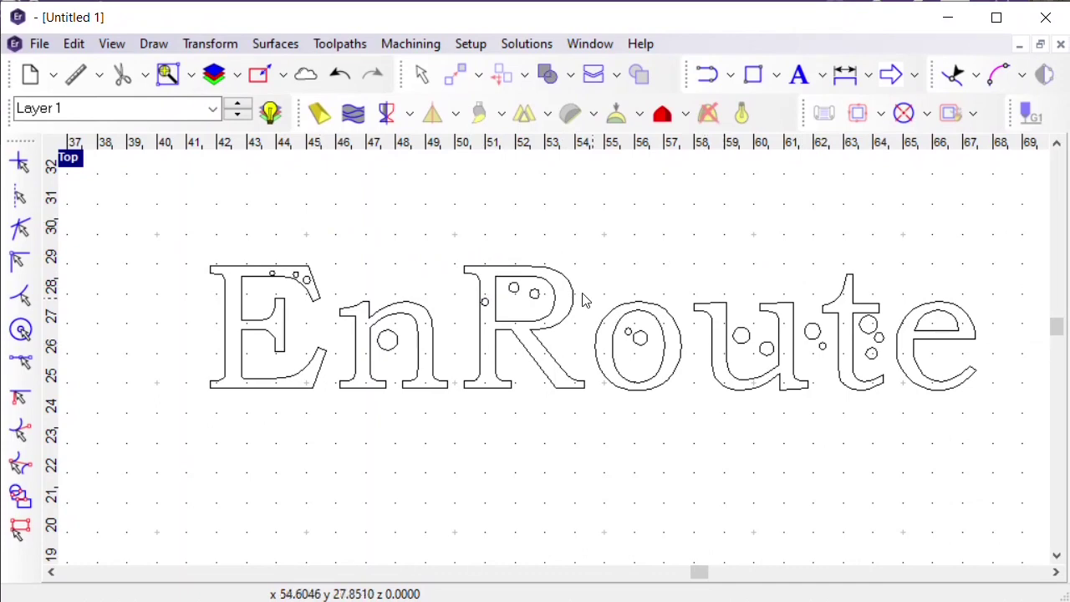
- Open the Tool Library from the EnRoute text drawing
scroll(408, 244, "down", 1)
scroll(407, 243, "up", 1)
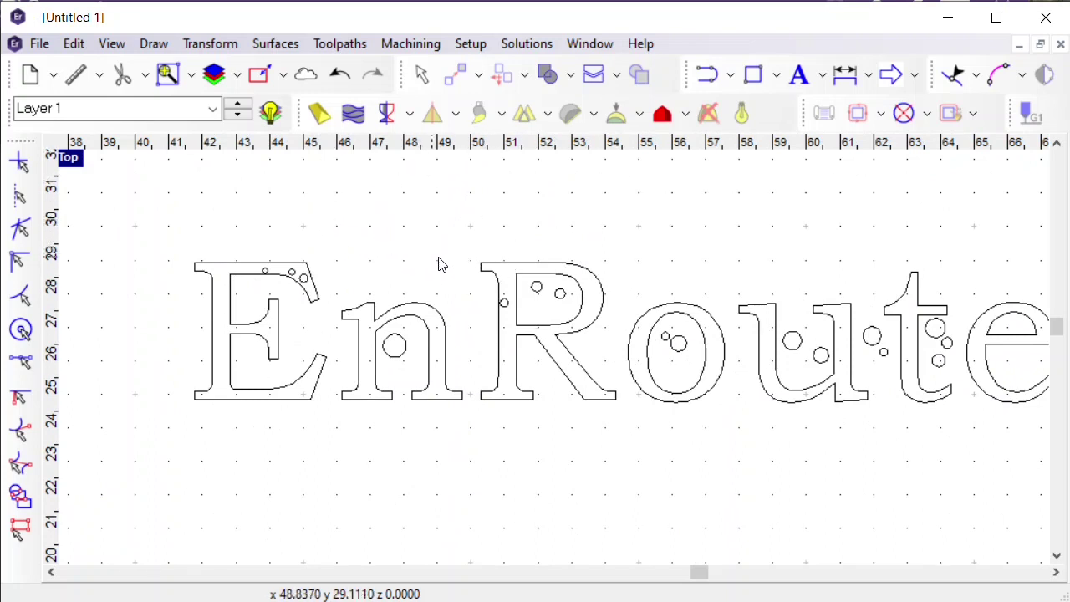
left_click(353, 46)
mouse_move(482, 43)
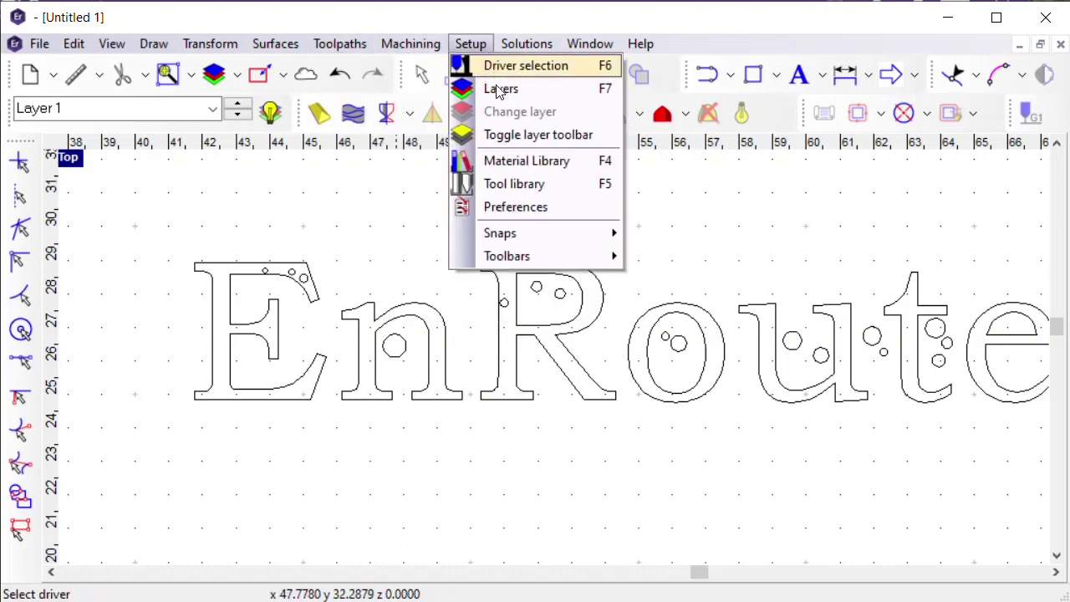
left_click(513, 184)
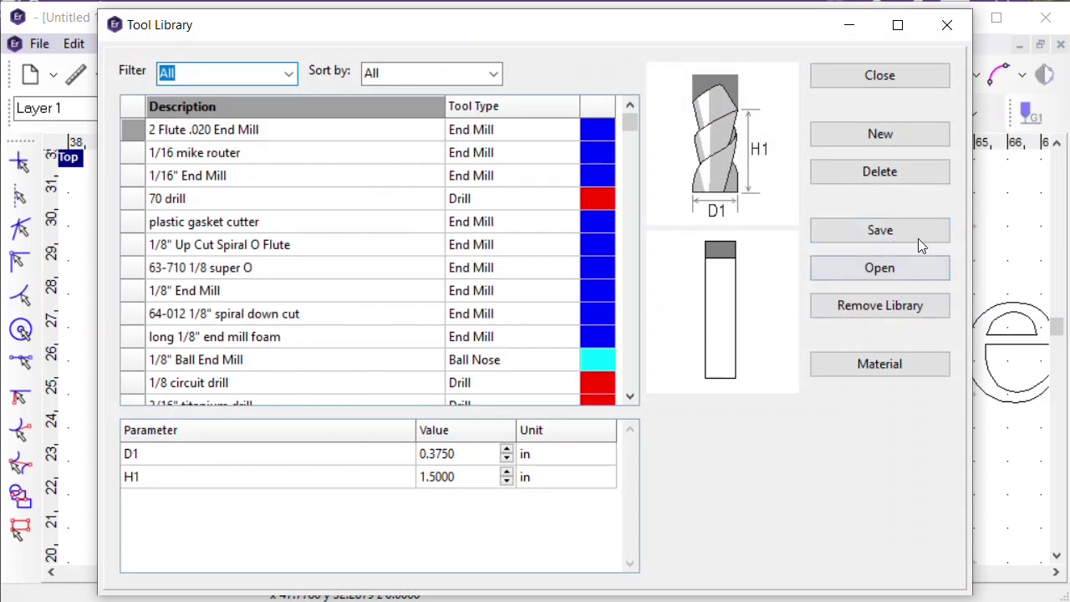
- Start a new tool in the Tool Library and preview the Bull Nose, Conic, Drill, Double Conic, End Mill and Tapered shapes
left_click(866, 141)
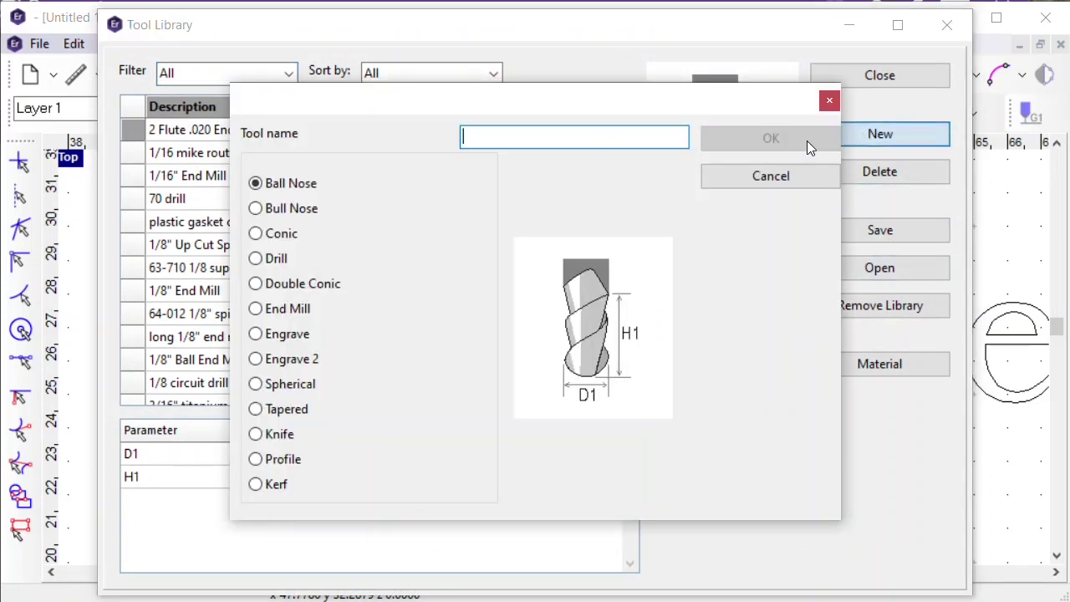
left_click(294, 212)
left_click(284, 235)
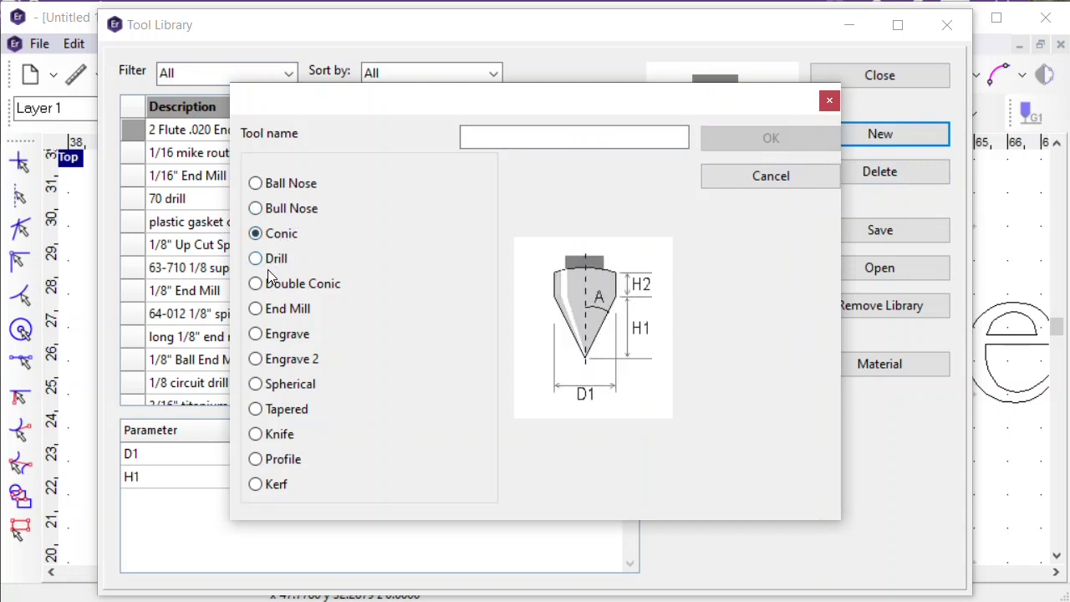
left_click(269, 266)
left_click(259, 286)
left_click(258, 308)
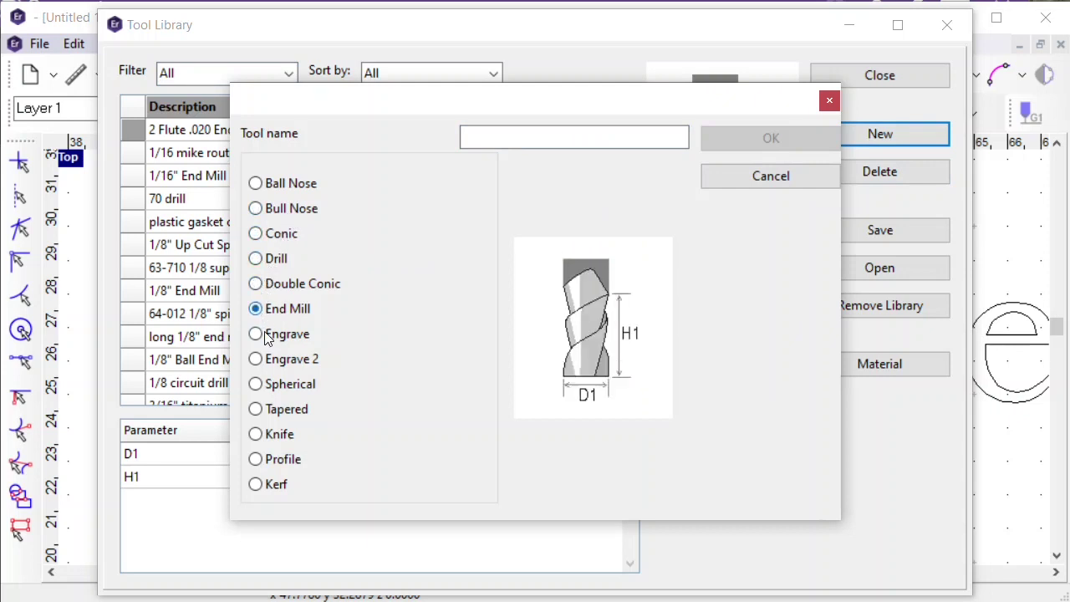
left_click(256, 410)
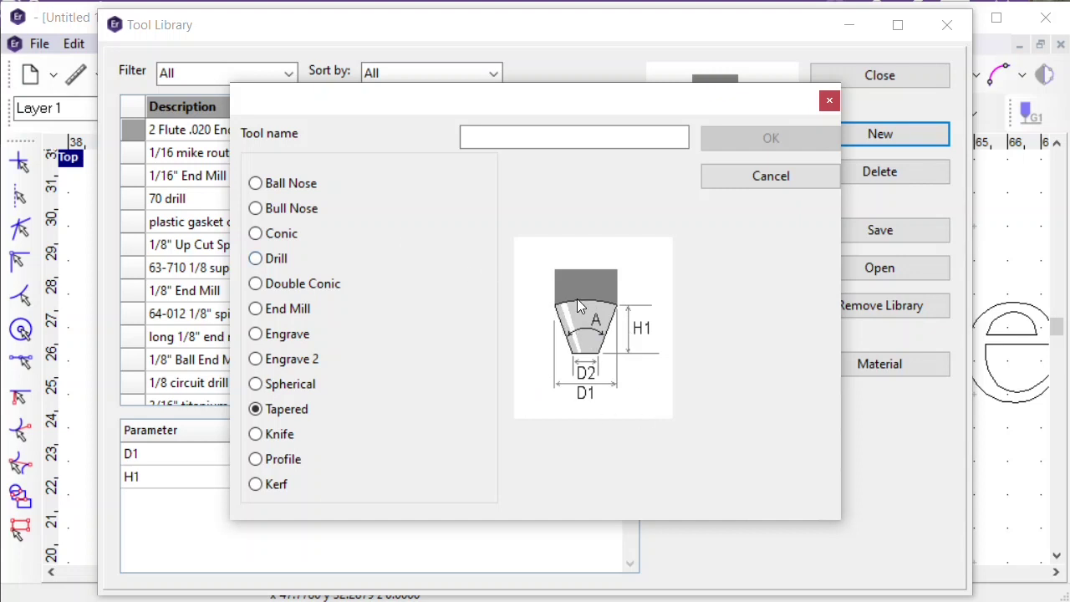
- Preview the End Mill shape again, cancel the new tool without naming it, and close the Tool Library
left_click_drag(373, 114, 366, 98)
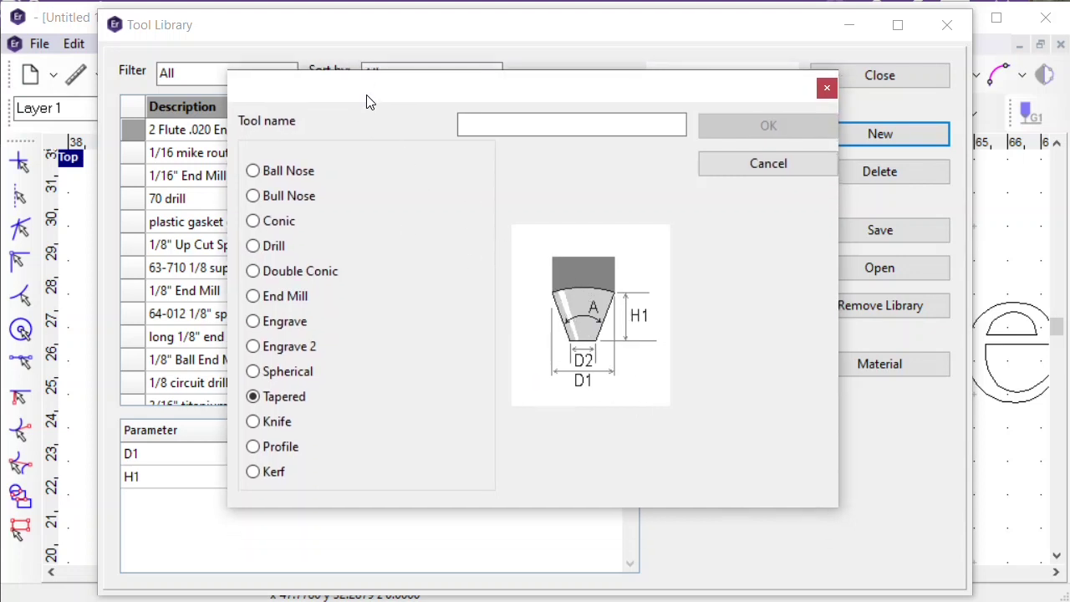
left_click(253, 298)
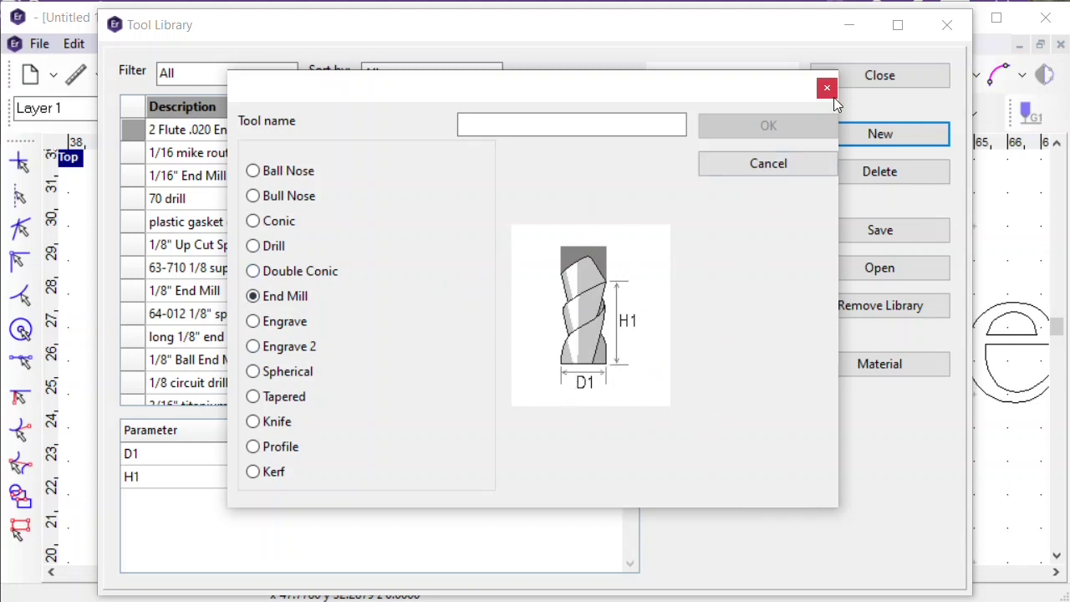
left_click(806, 165)
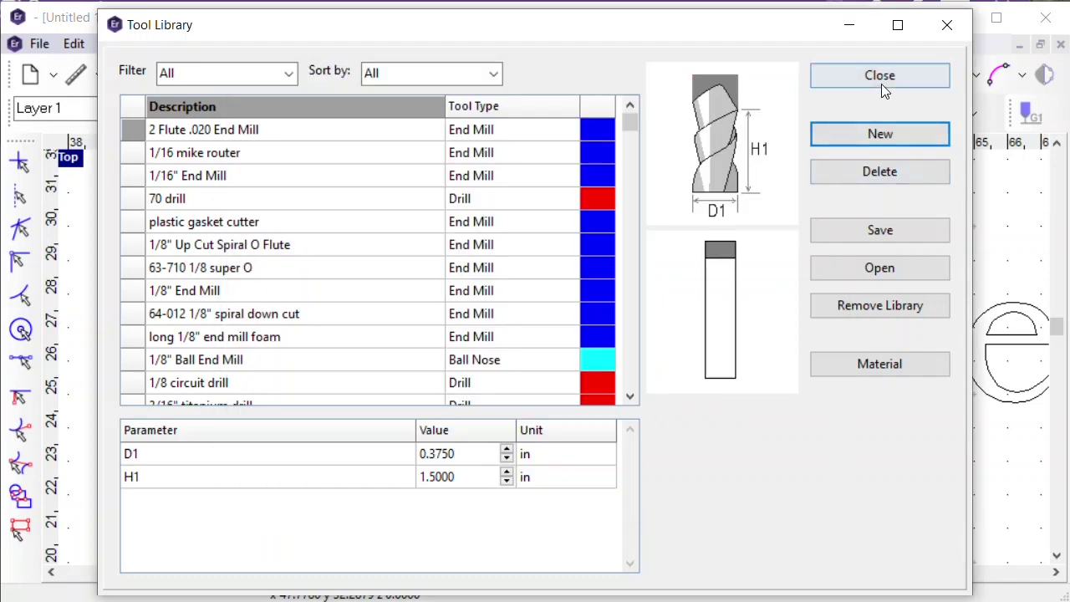
left_click(881, 80)
- Select the rectangle beside the EnRoute text, view its outline up close, and clear the selection
scroll(137, 289, "down", 10)
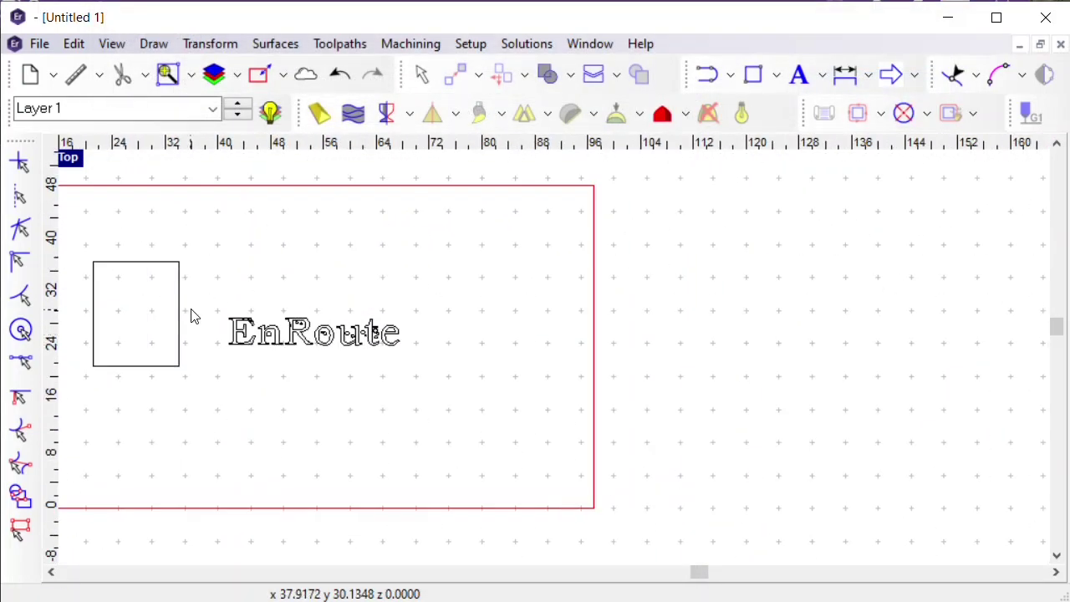
left_click(156, 263)
scroll(72, 281, "up", 8)
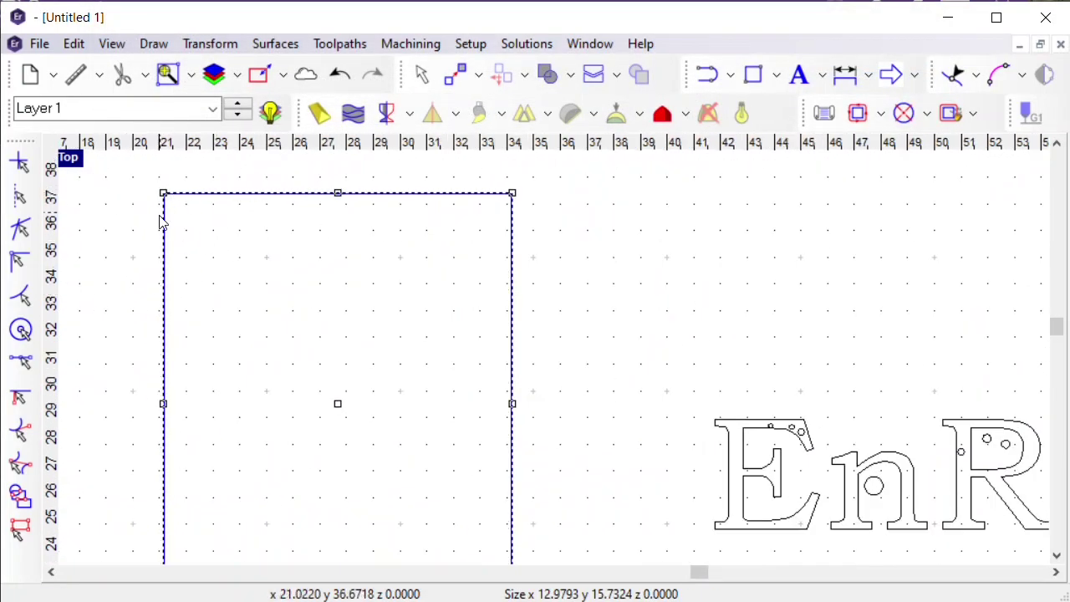
scroll(162, 289, "down", 3)
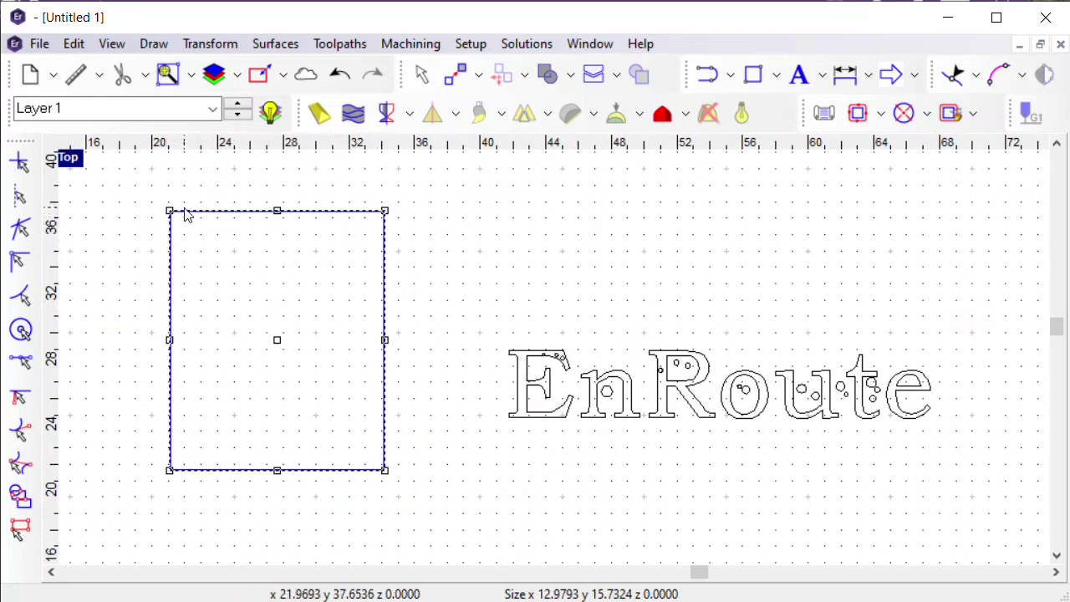
left_click(442, 248)
- Examine the rectangle's edges and corners and the EnRoute lettering at different magnifications
scroll(277, 257, "up", 1)
scroll(156, 211, "up", 2)
scroll(387, 245, "down", 3)
scroll(285, 262, "up", 2)
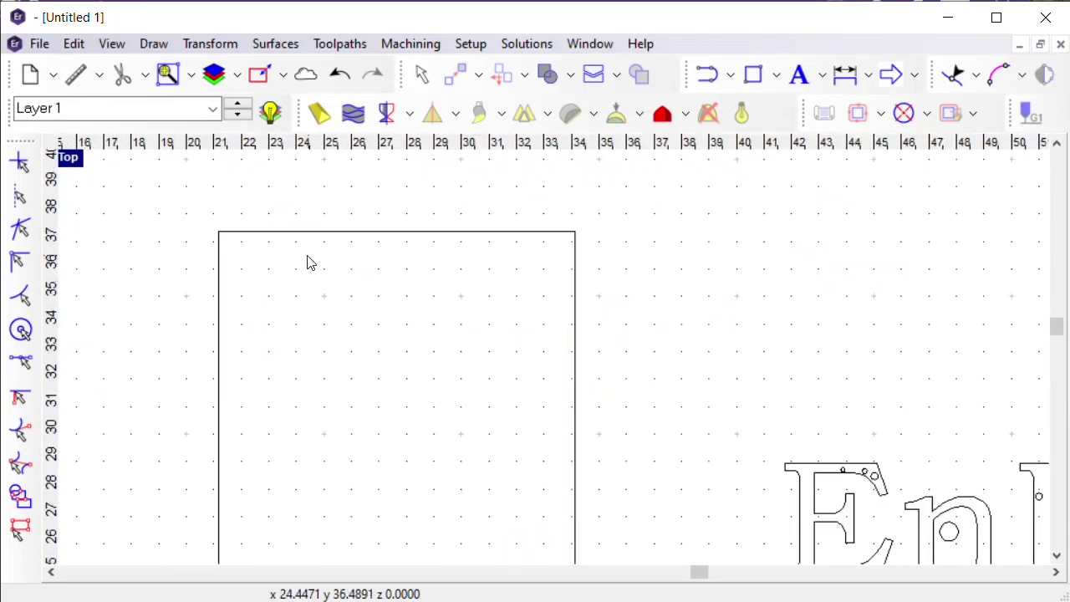
scroll(384, 209, "down", 3)
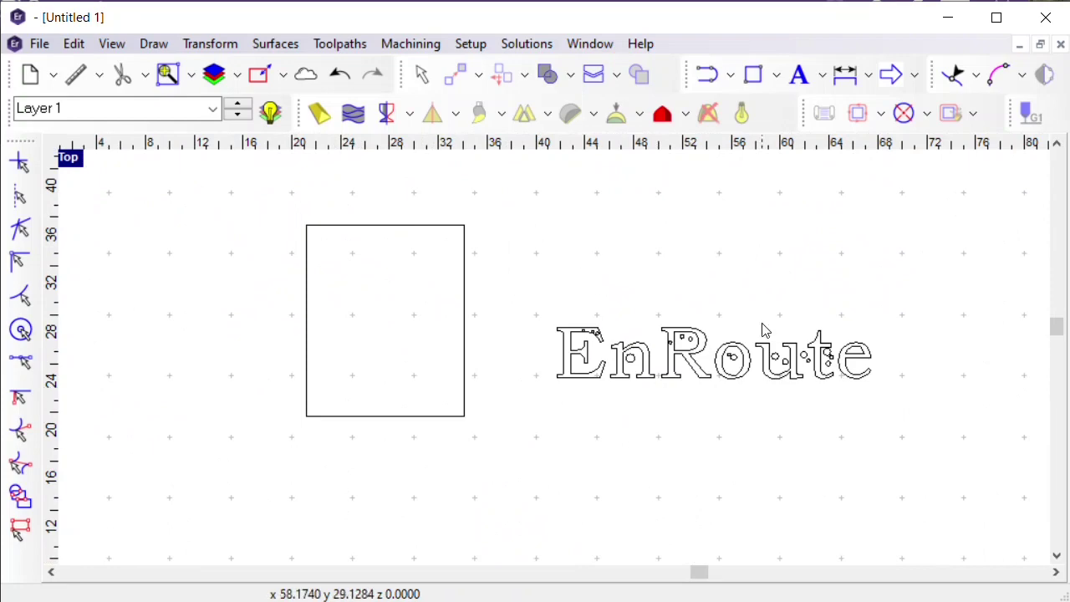
scroll(368, 228, "up", 2)
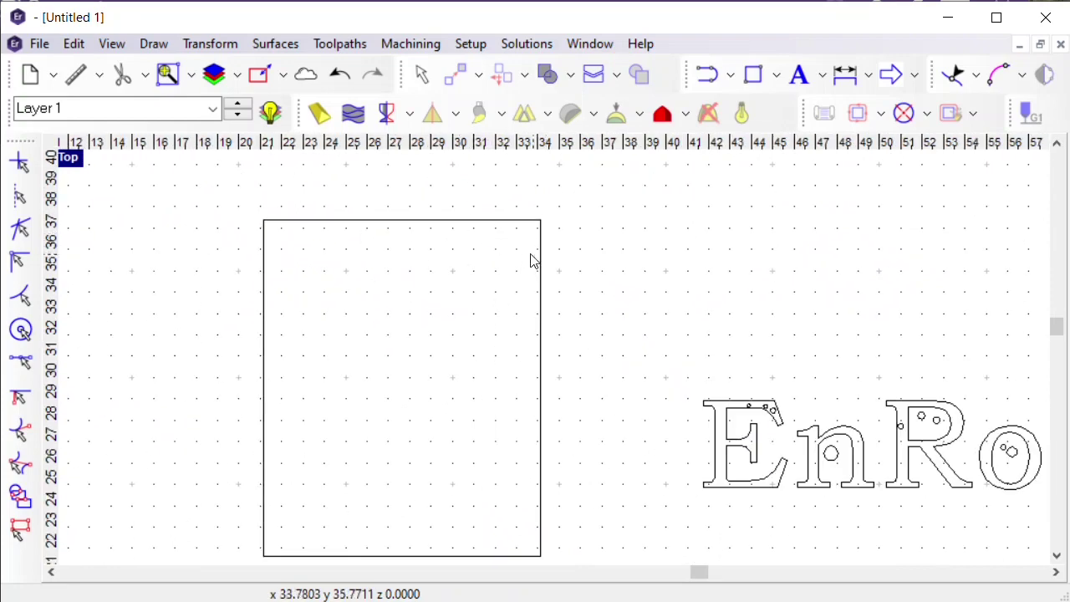
scroll(198, 235, "down", 2)
scroll(657, 311, "up", 2)
scroll(669, 318, "down", 3)
scroll(744, 356, "up", 2)
scroll(792, 391, "up", 2)
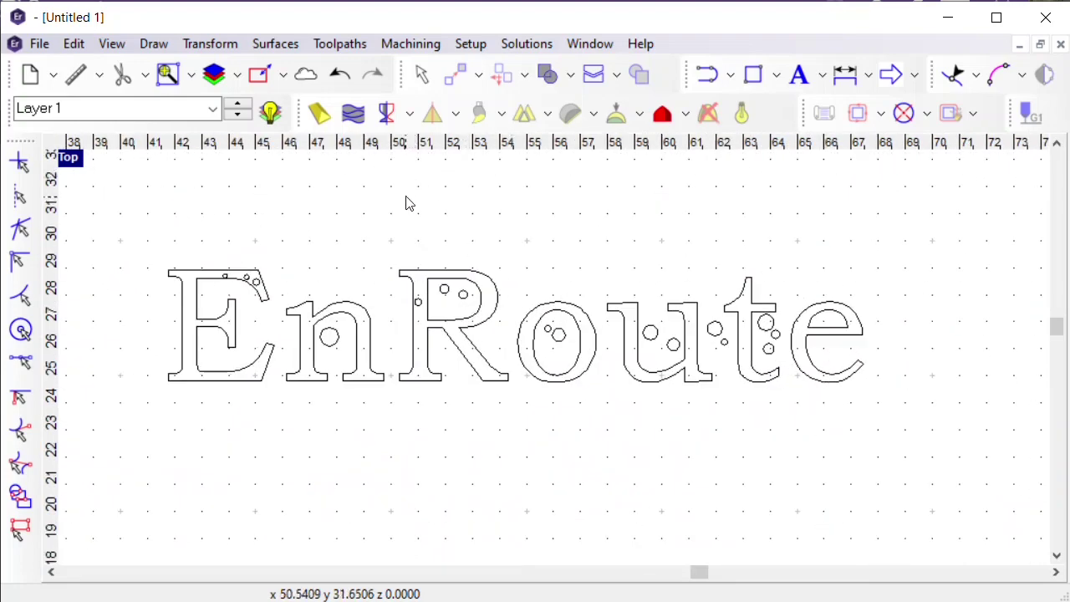
scroll(638, 231, "down", 2)
scroll(608, 253, "down", 1)
scroll(669, 255, "up", 2)
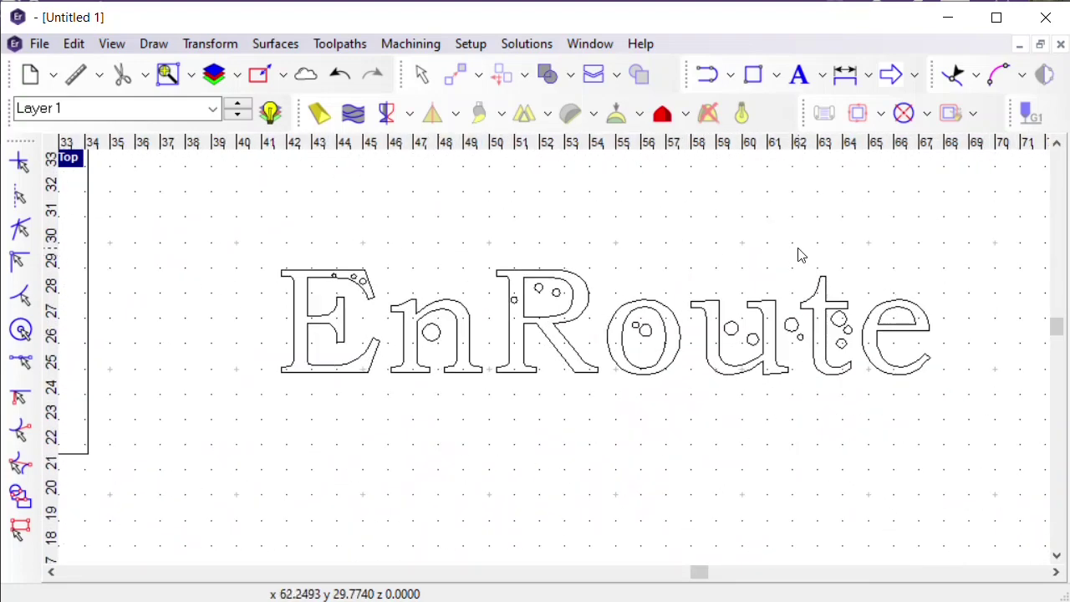
scroll(669, 272, "up", 1)
scroll(544, 293, "down", 1)
scroll(863, 287, "down", 2)
scroll(162, 390, "up", 5)
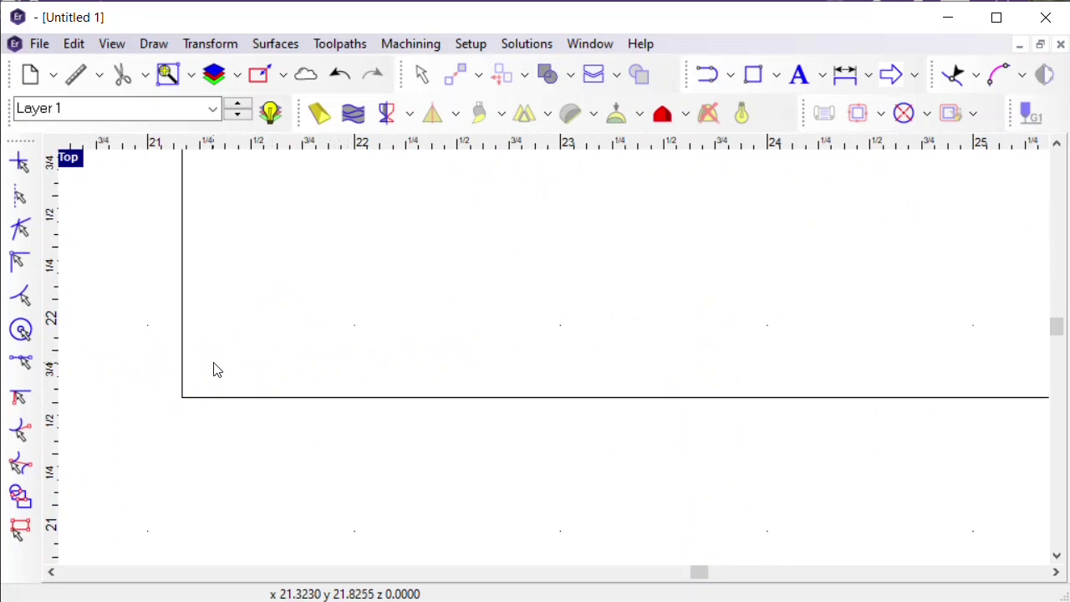
scroll(208, 384, "down", 3)
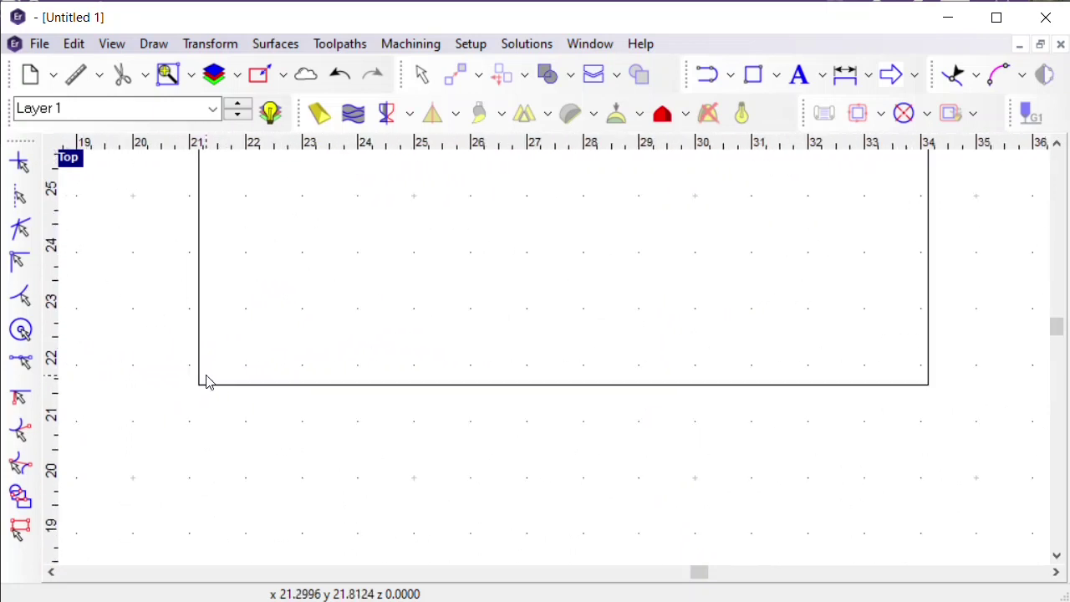
scroll(256, 332, "down", 3)
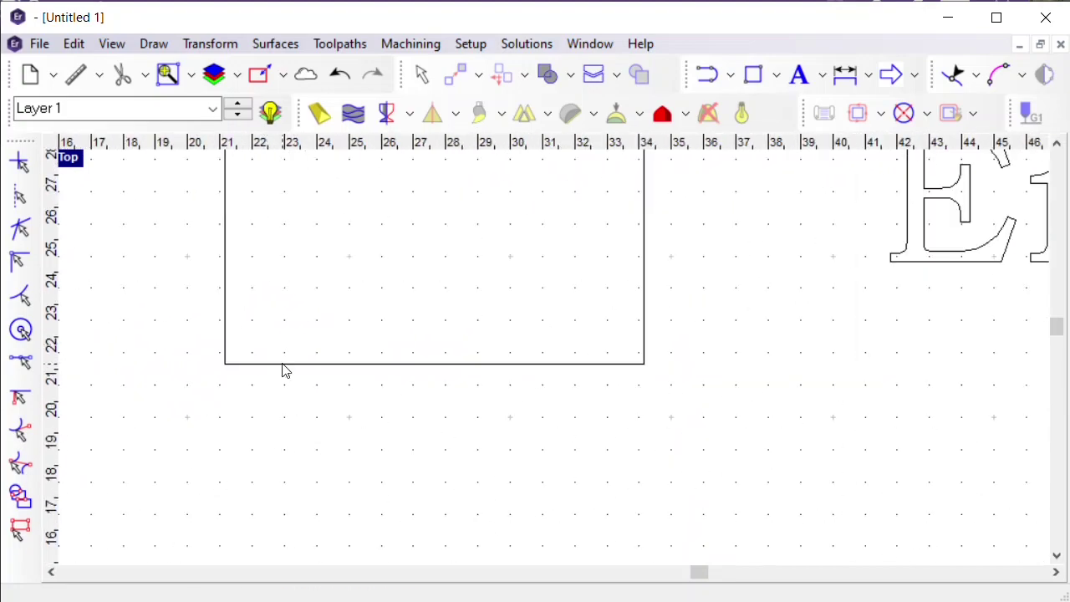
- Switch to the Amana Tool web page and examine the specifications and profile drawing of the 49696 plunging round over bit
left_click(226, 544)
scroll(418, 196, "down", 4)
scroll(289, 184, "up", 7)
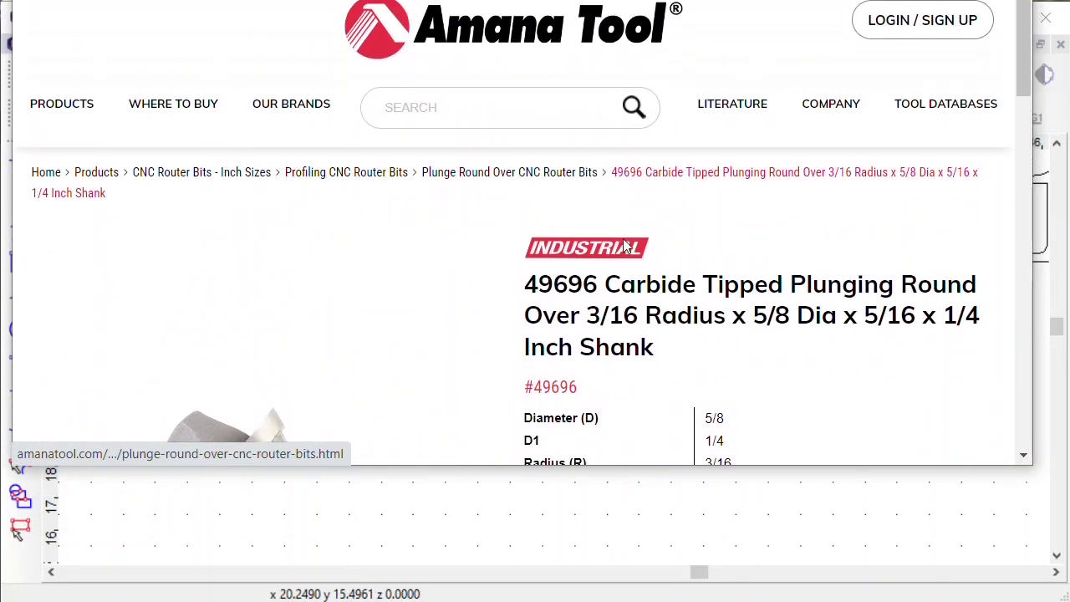
scroll(786, 142, "down", 2)
scroll(510, 176, "down", 3)
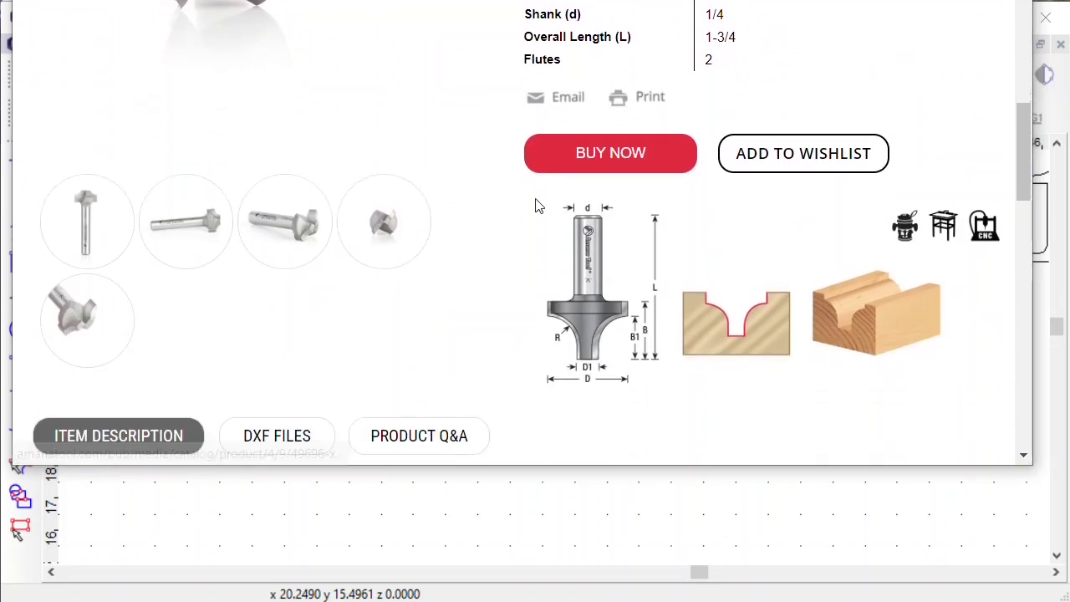
scroll(612, 319, "up", 1)
scroll(612, 318, "down", 1)
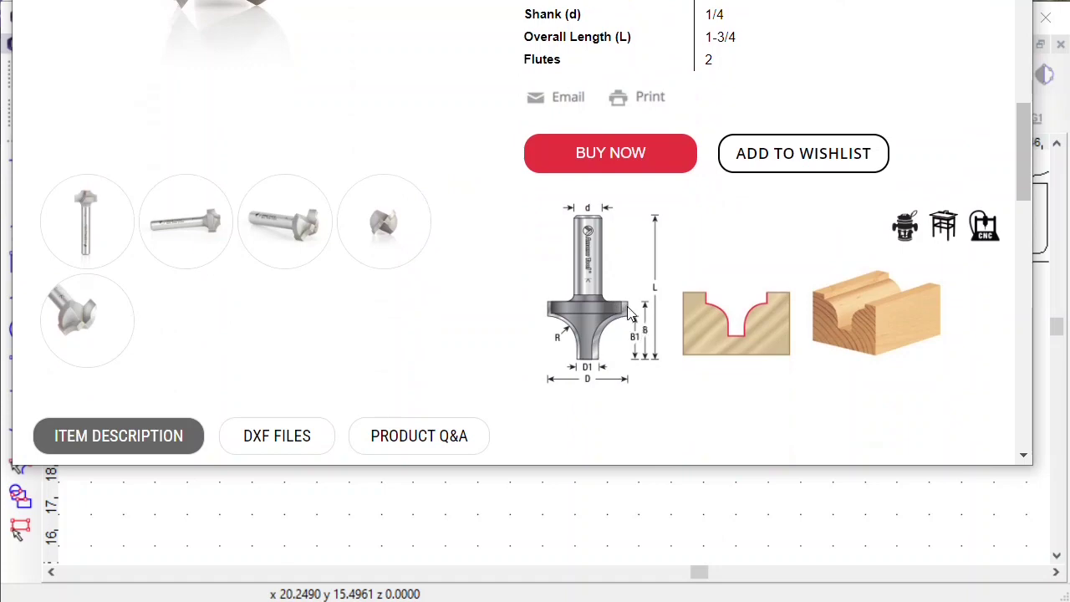
scroll(633, 251, "up", 2)
scroll(711, 67, "down", 5)
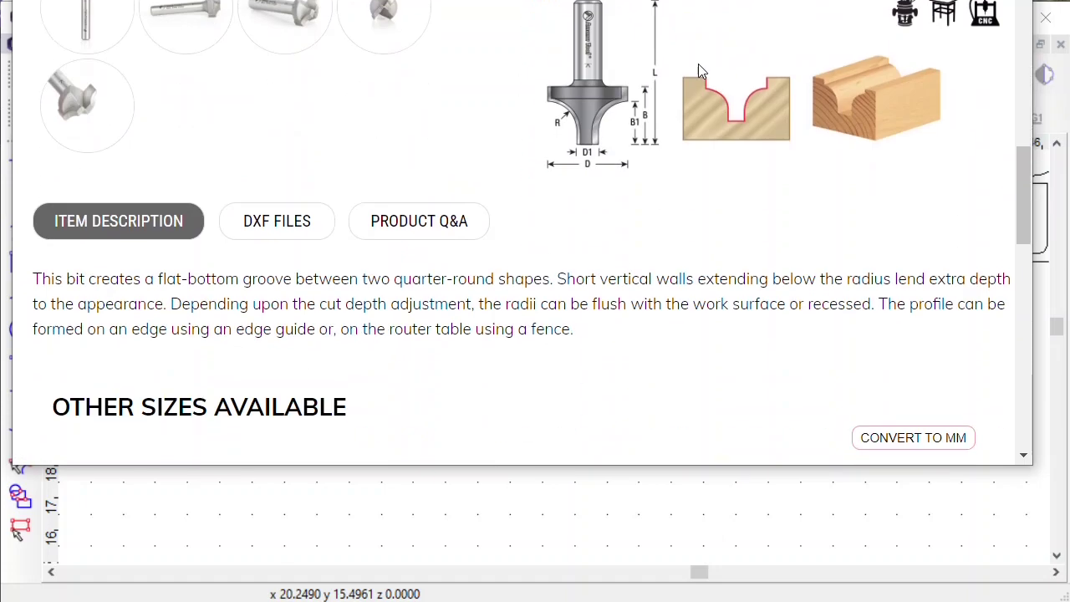
scroll(702, 54, "down", 1)
- Show the DXF files offered for the 49696 bit, compare them with its profile drawing, and return to EnRoute
left_click(301, 123)
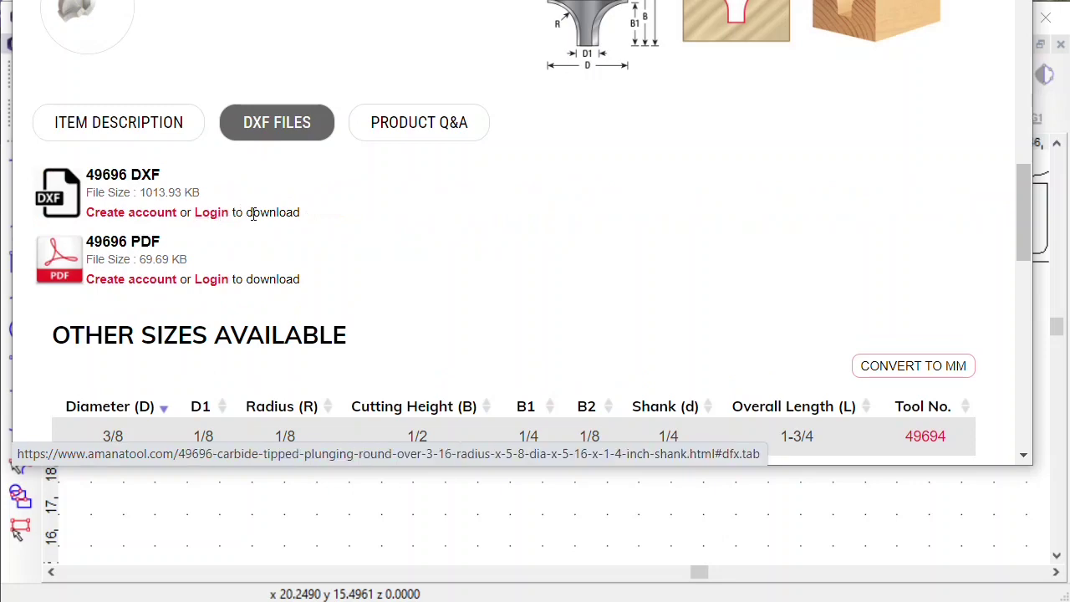
scroll(263, 125, "up", 3)
scroll(301, 334, "down", 2)
scroll(301, 334, "down", 2)
scroll(277, 55, "up", 1)
scroll(325, 132, "down", 1)
scroll(398, 176, "up", 2)
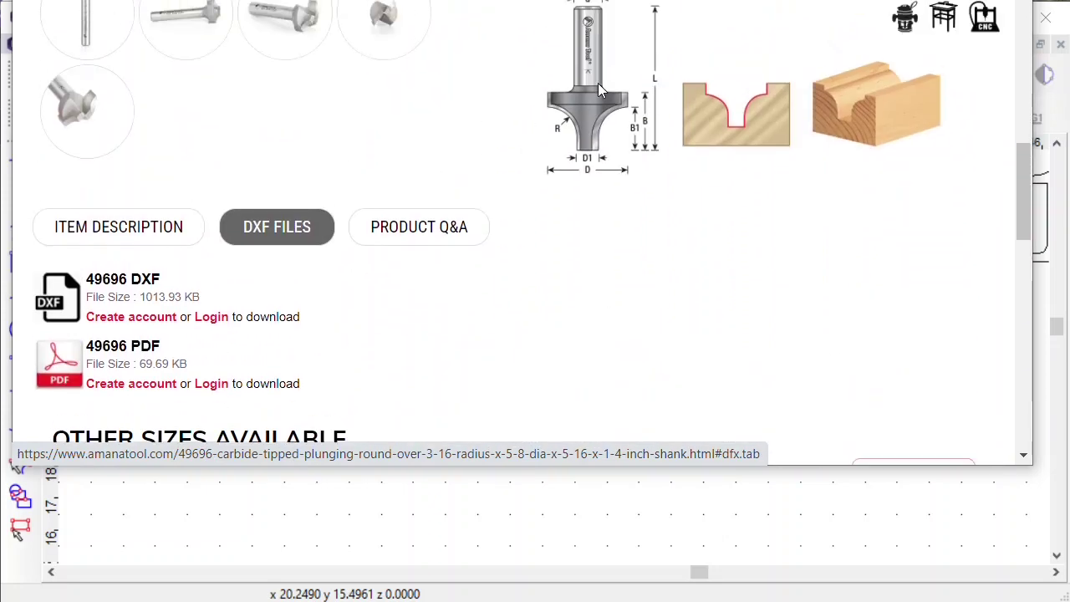
scroll(705, 127, "up", 2)
scroll(502, 176, "down", 2)
left_click(935, 0)
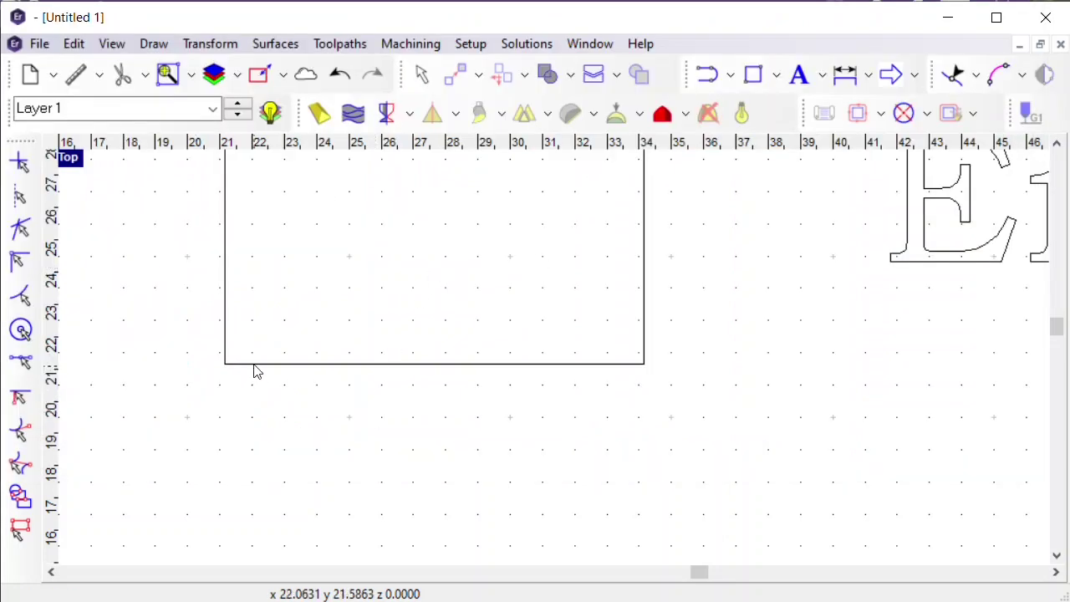
- Open the EnRoute file AA Tool Profile 12345.rou
scroll(257, 376, "up", 2)
scroll(256, 353, "down", 4)
left_click(40, 44)
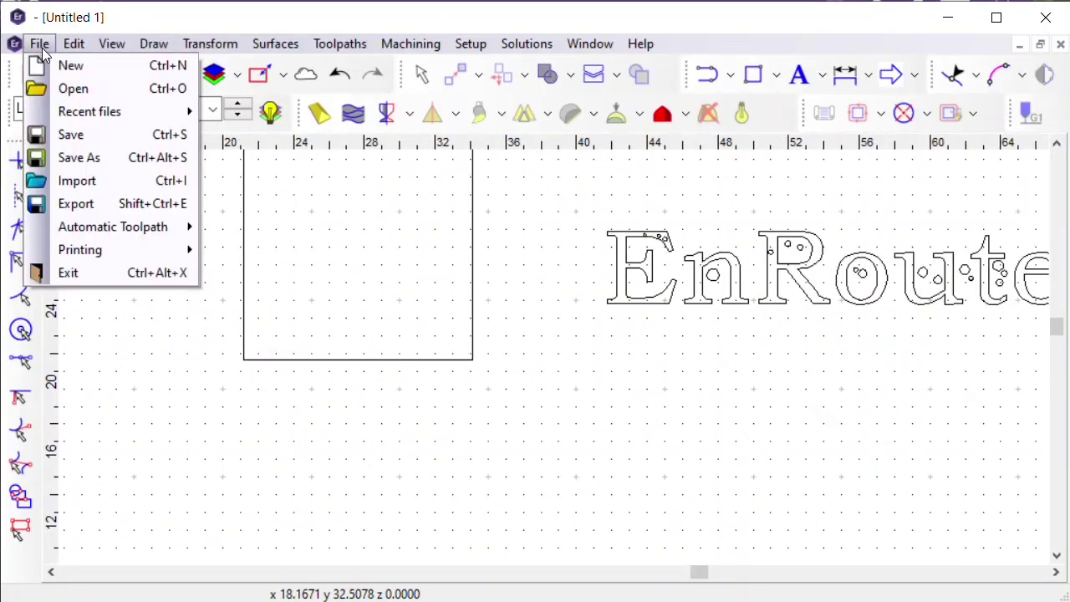
left_click(72, 88)
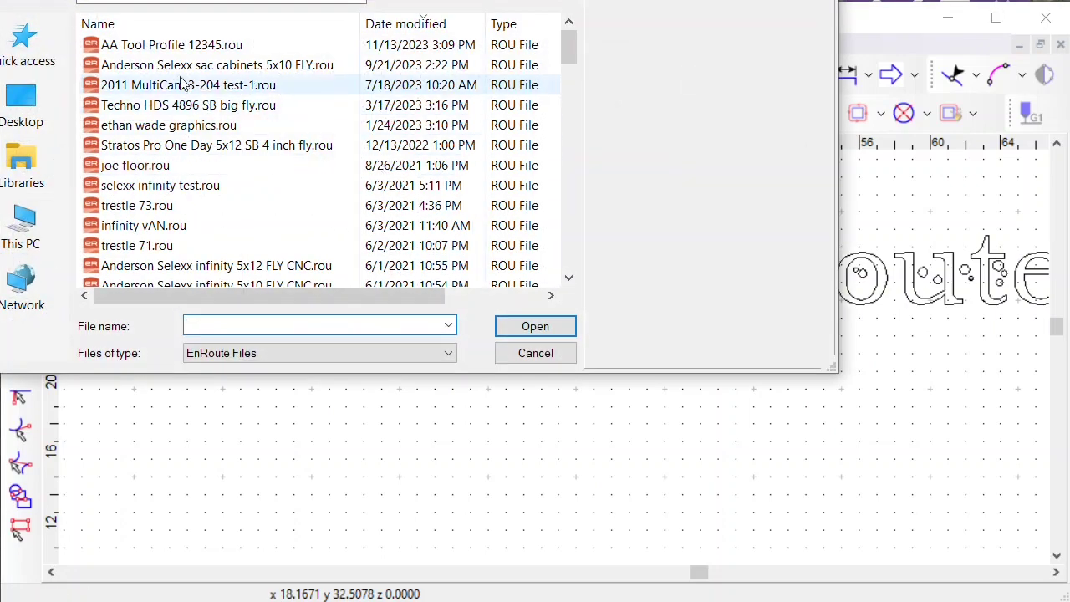
left_click(171, 45)
left_click(535, 326)
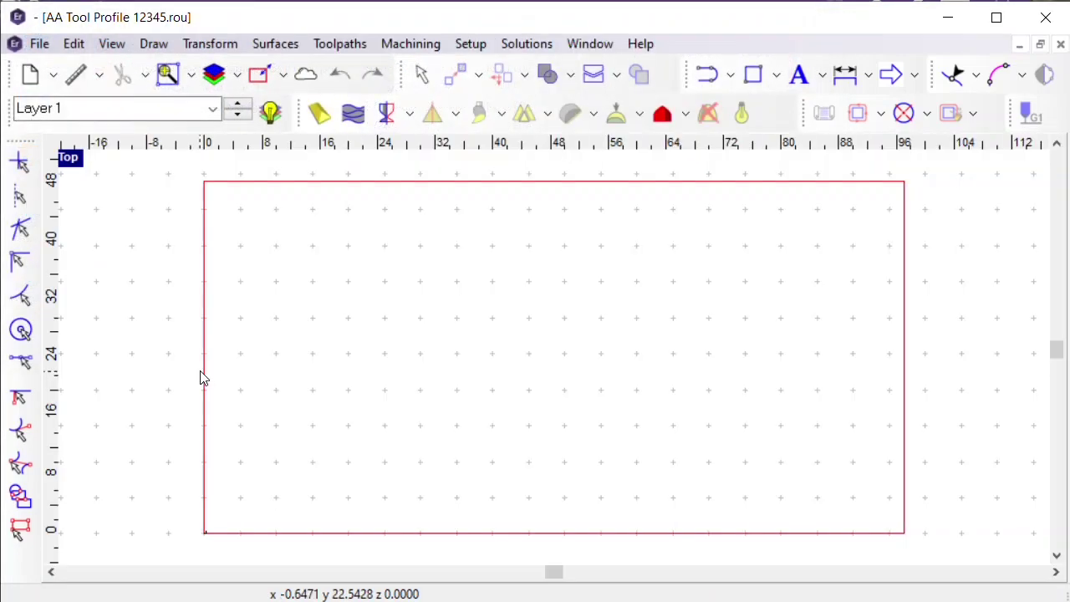
- Examine the open tool profile contour at the plate's origin corner, and close the file without saving
scroll(216, 518, "up", 5)
scroll(150, 564, "up", 6)
middle_click_drag(213, 524, 284, 402)
scroll(374, 292, "down", 2)
scroll(367, 403, "up", 4)
scroll(251, 489, "up", 3)
scroll(500, 351, "down", 2)
scroll(288, 361, "down", 2)
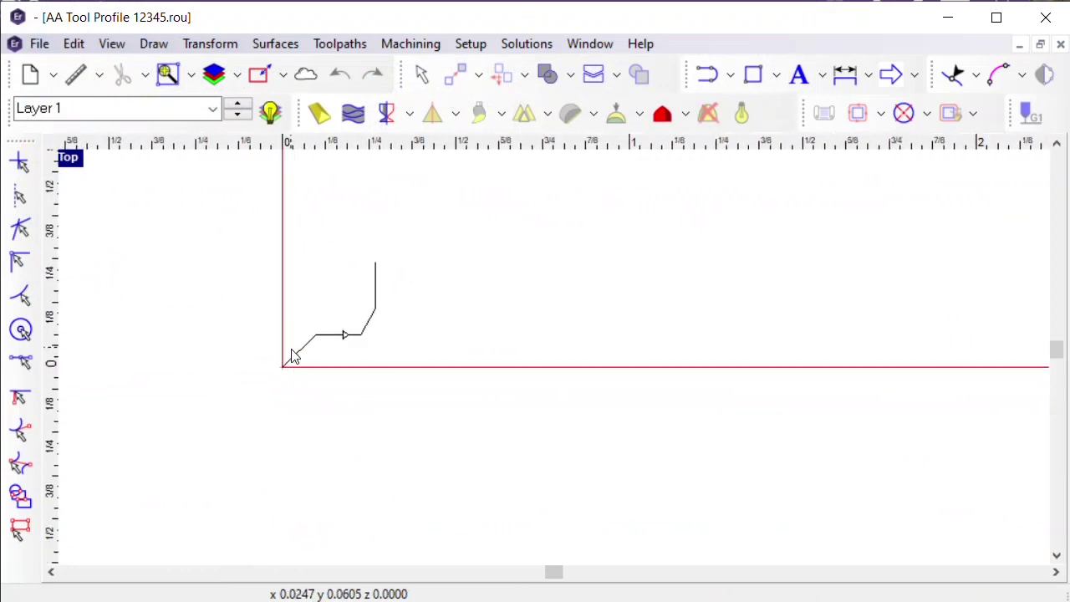
scroll(306, 349, "up", 2)
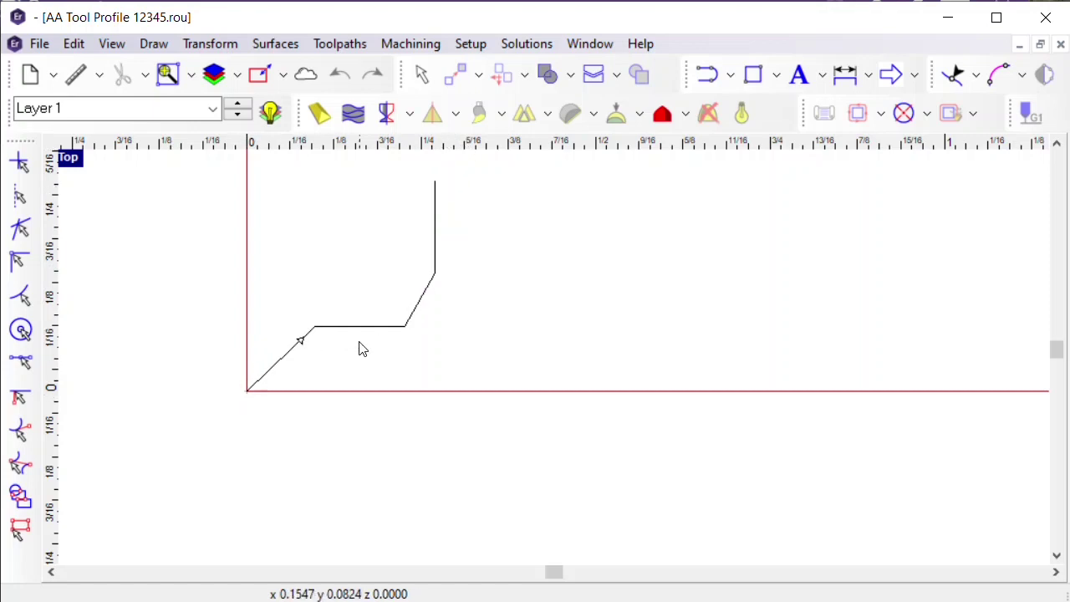
scroll(393, 327, "down", 1)
scroll(415, 291, "up", 1)
scroll(316, 310, "down", 1)
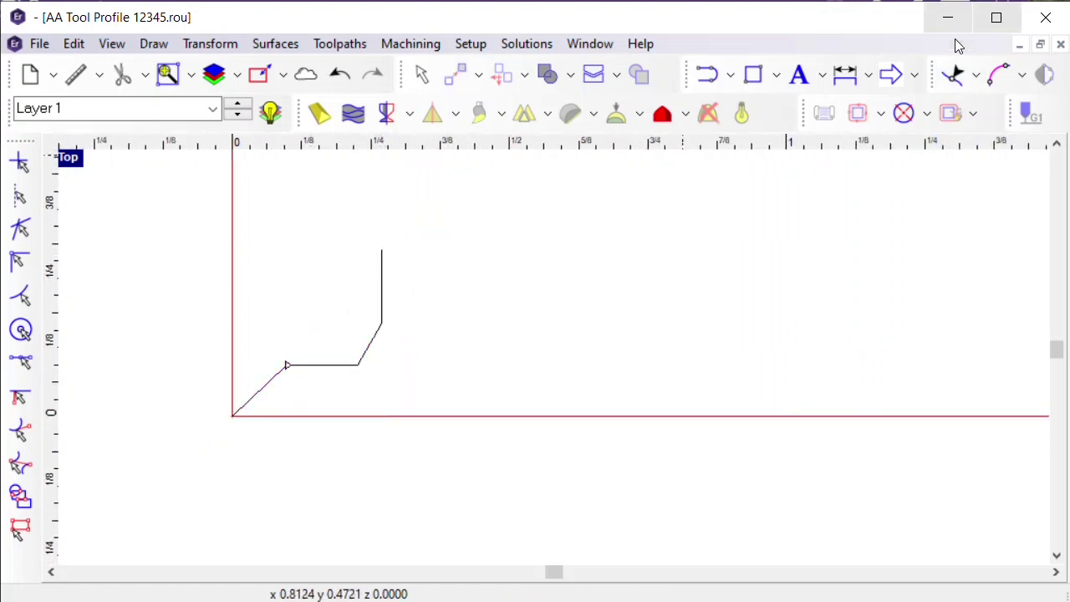
left_click(1062, 44)
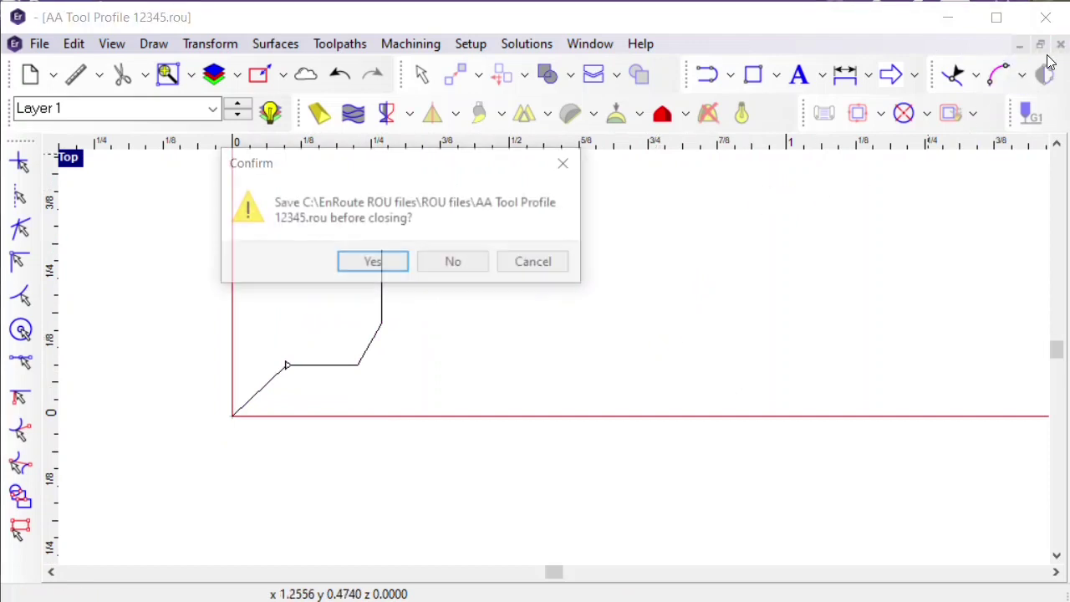
left_click(454, 262)
- Select the rectangle in the Untitled 1 drawing and open the Tool Library
left_click(461, 359)
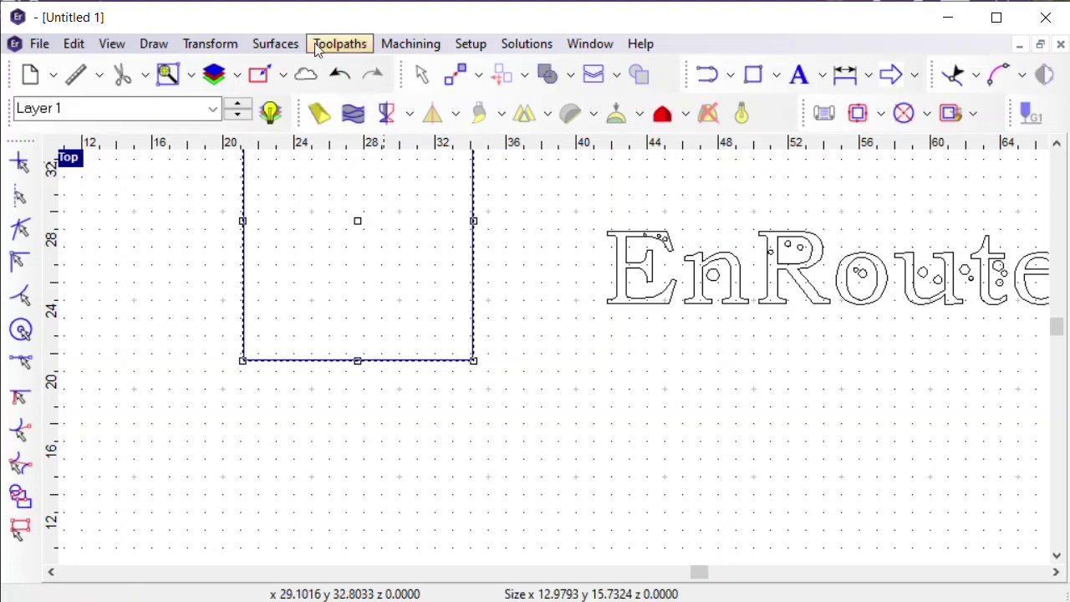
left_click(400, 44)
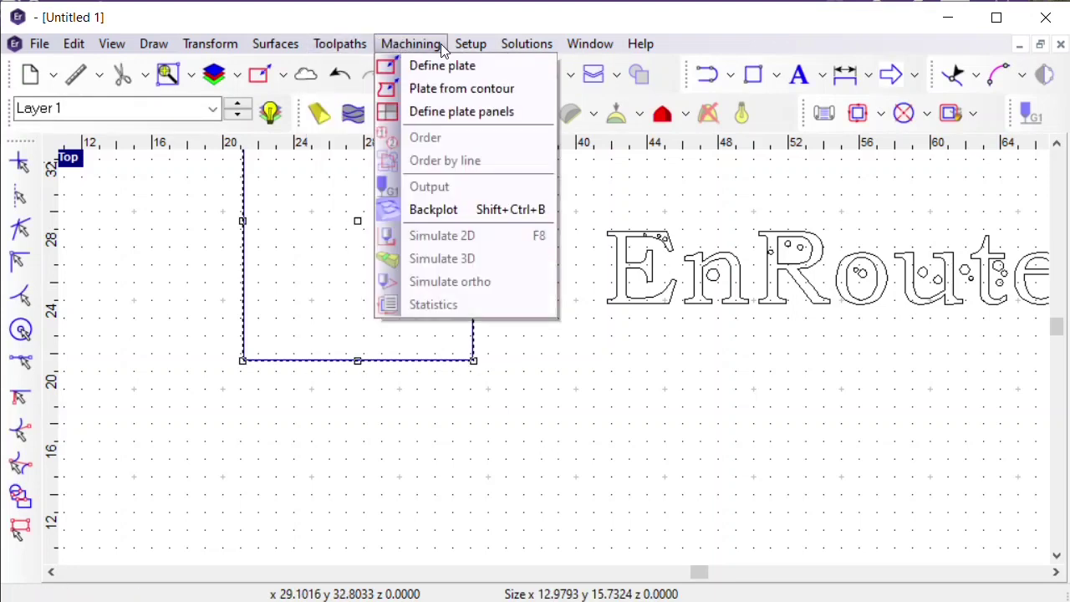
mouse_move(471, 42)
left_click(525, 188)
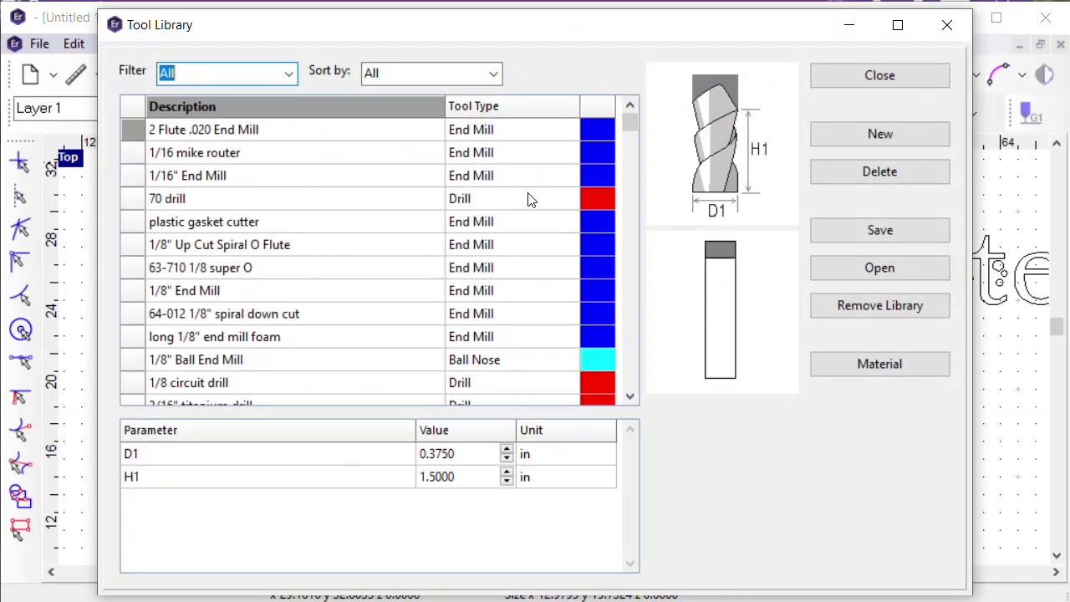
- Create a new Profile-type tool named AA Custom Profile tool 12345
left_click(878, 139)
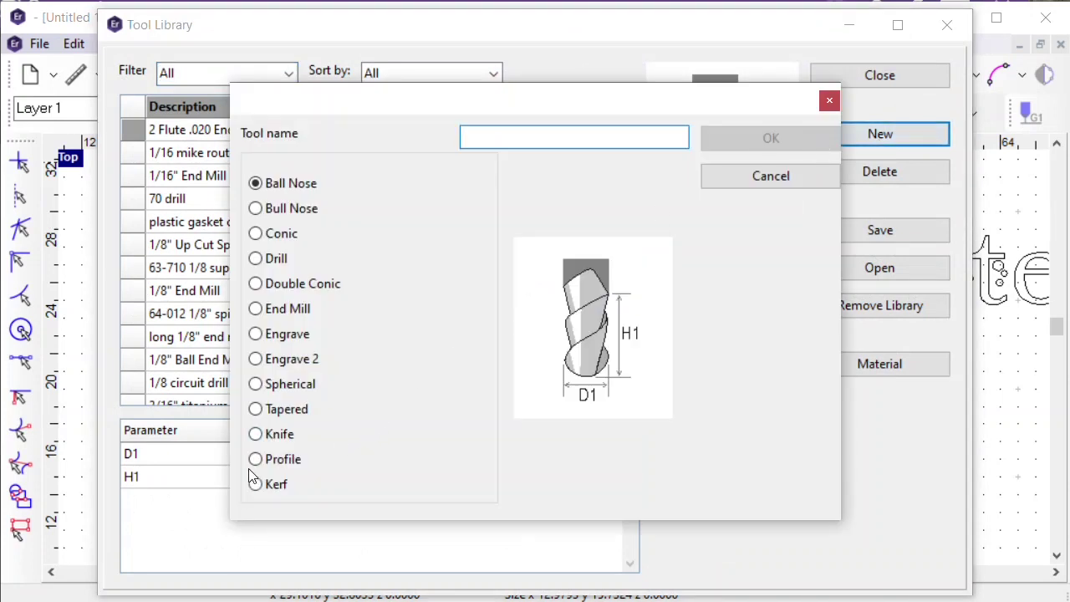
left_click(256, 460)
left_click(490, 139)
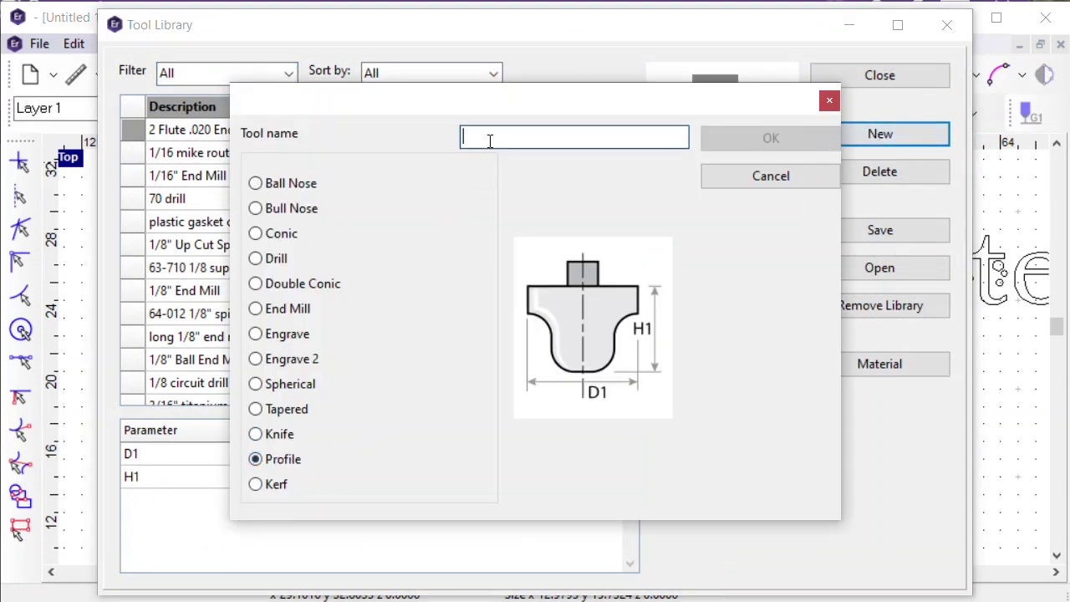
type("AA Custom Profile tool 12345")
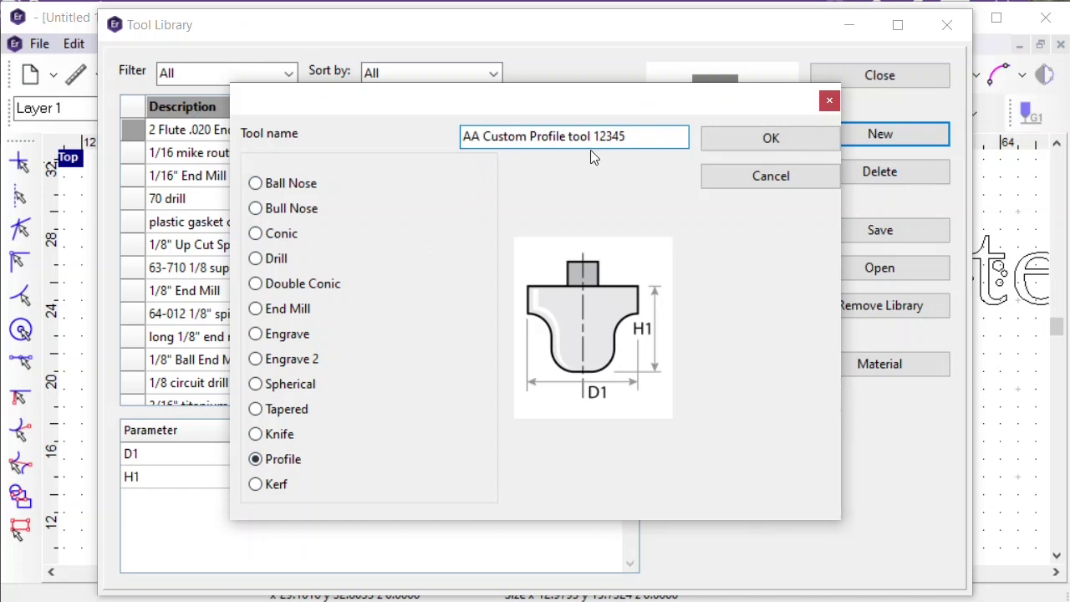
left_click(748, 140)
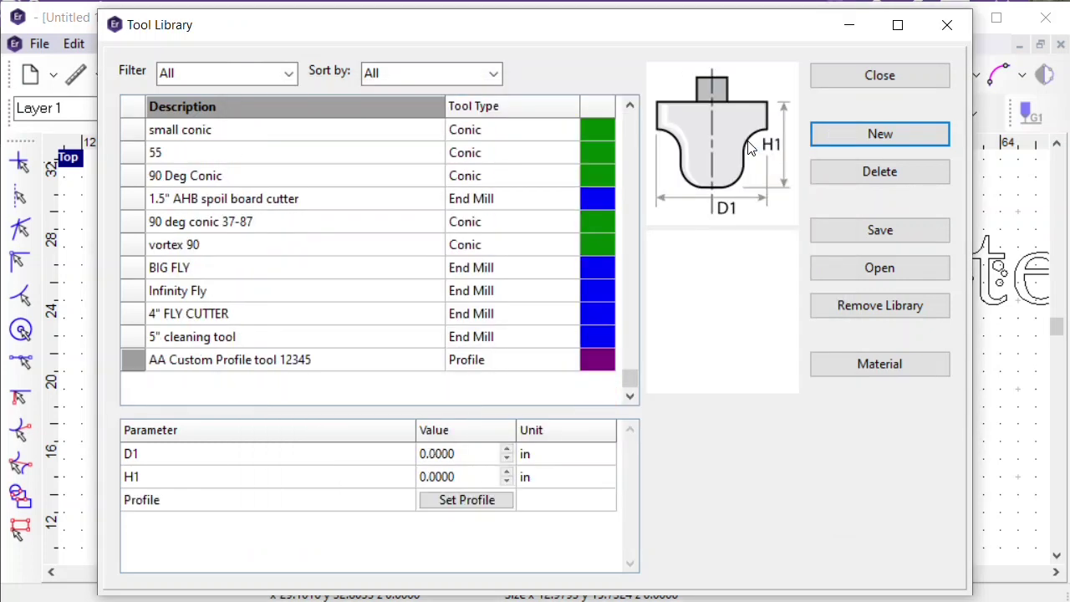
- Set the custom tool's profile from the file AA Tool Profile 12345.rou
left_click(473, 506)
left_click(182, 44)
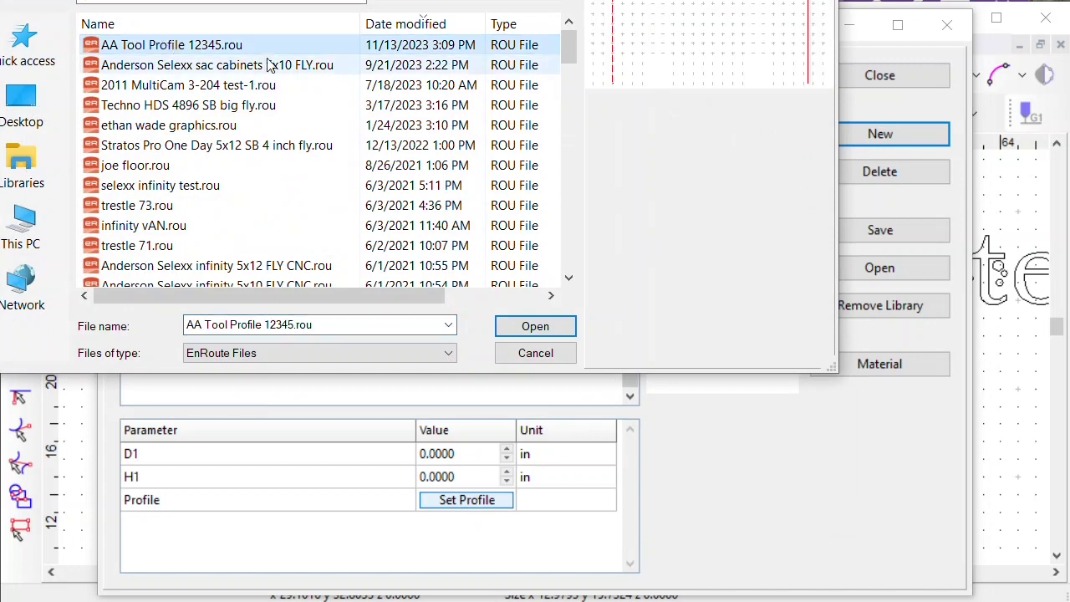
left_click(535, 327)
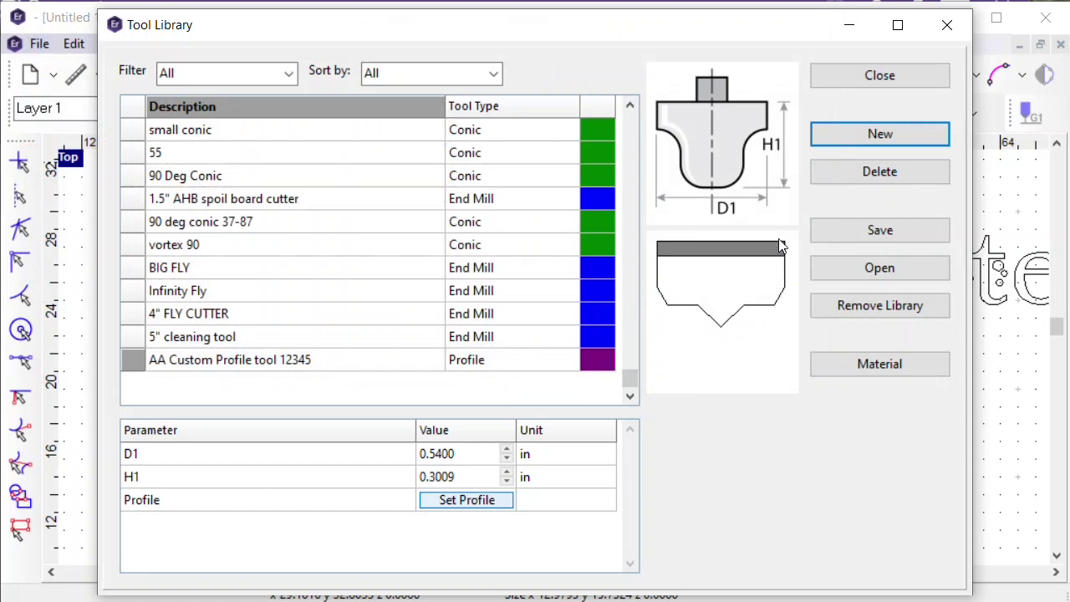
- Check the custom tool's D1 and H1 dimensions, then save and close the Tool Library
left_click(474, 453)
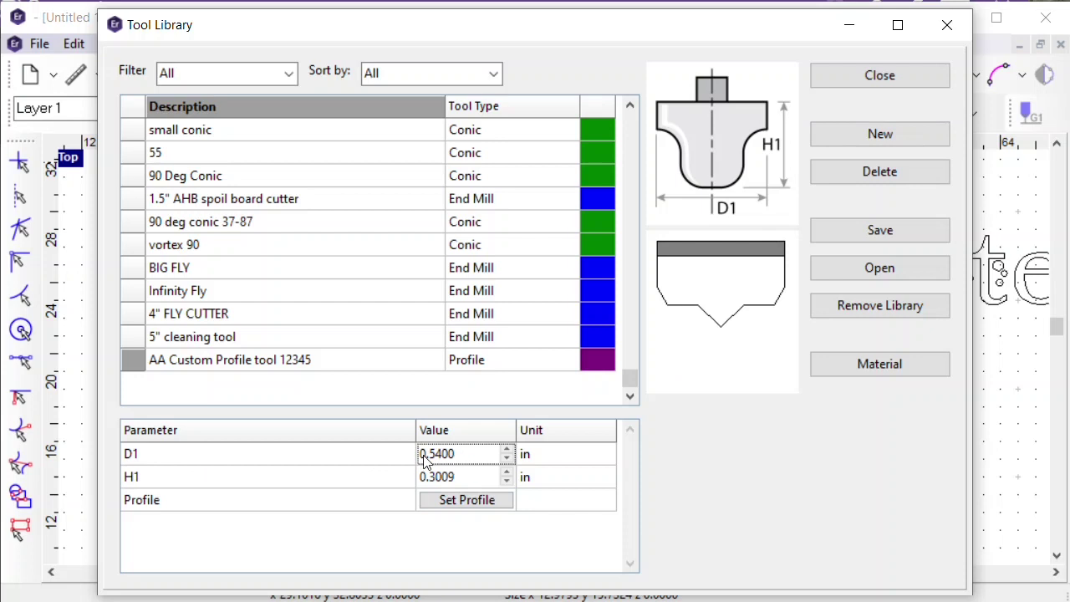
left_click(474, 479)
left_click(487, 460)
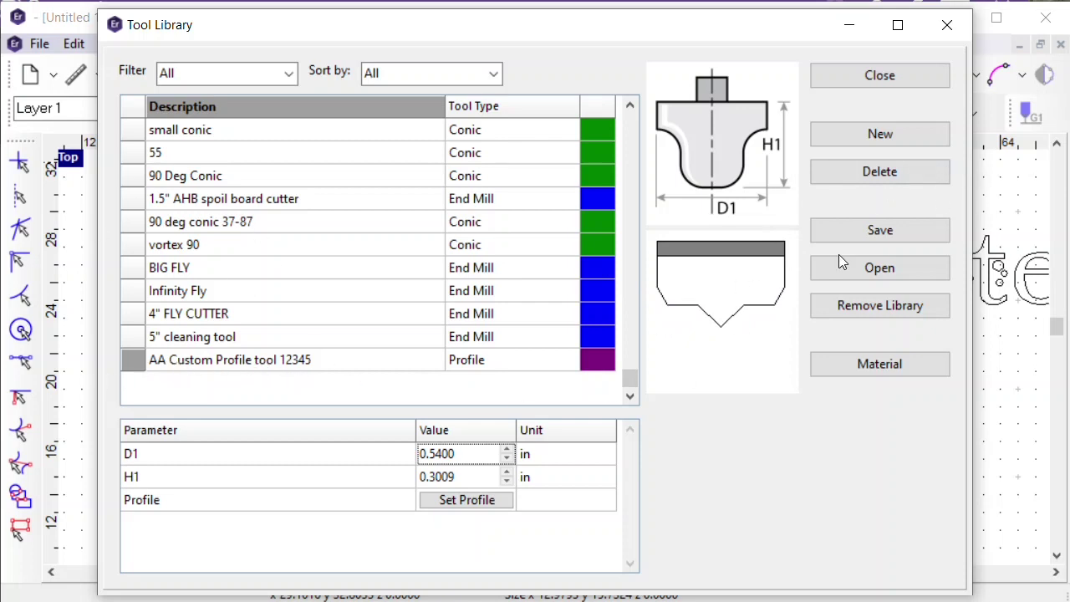
left_click(895, 233)
left_click(709, 276)
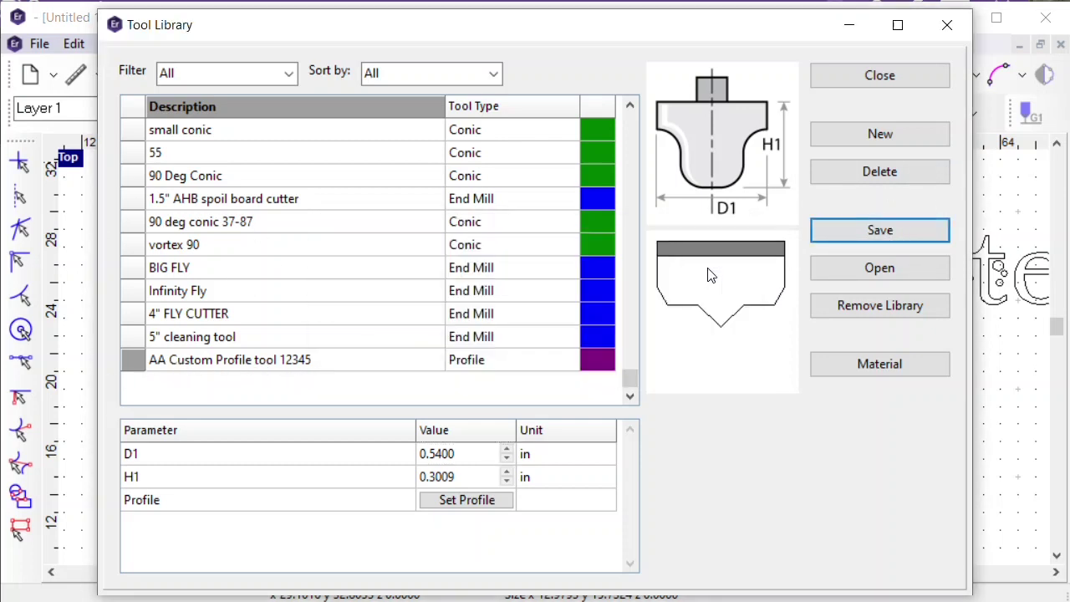
left_click(868, 77)
scroll(444, 375, "down", 3)
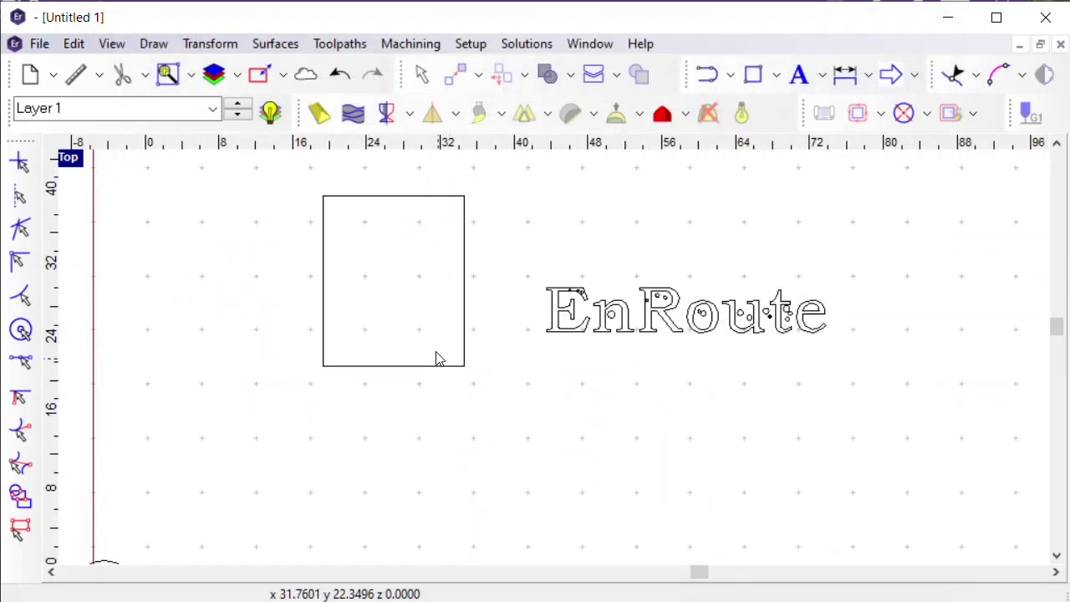
left_click(412, 231)
scroll(275, 310, "down", 3)
scroll(284, 308, "up", 2)
scroll(284, 308, "down", 3)
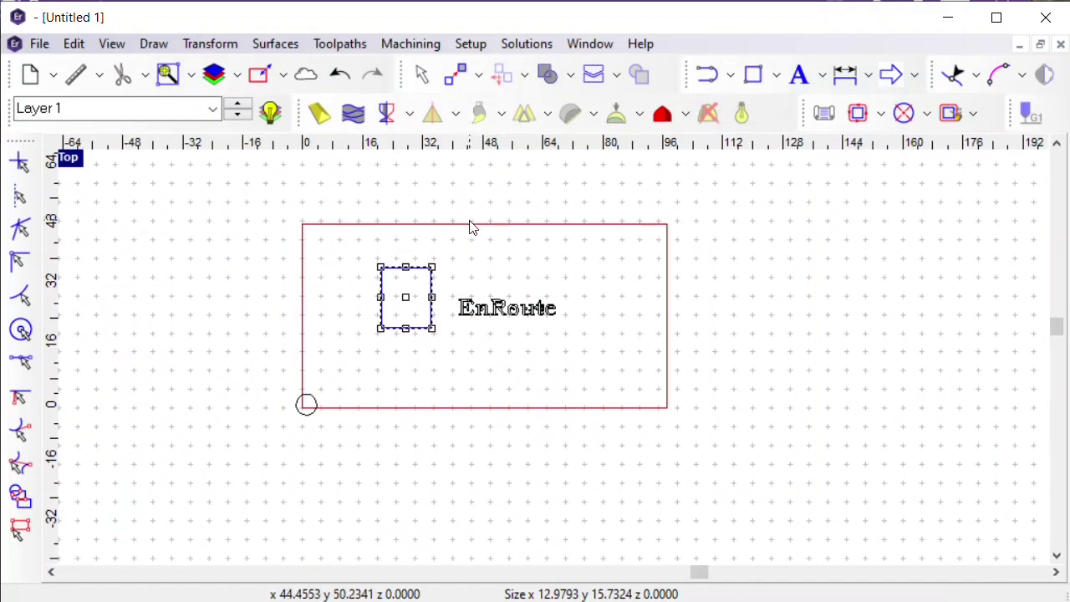
right_click(471, 227)
left_click(255, 207)
- Start a new drawing and set its plate to 12 in wide and 12 in high
left_click(30, 74)
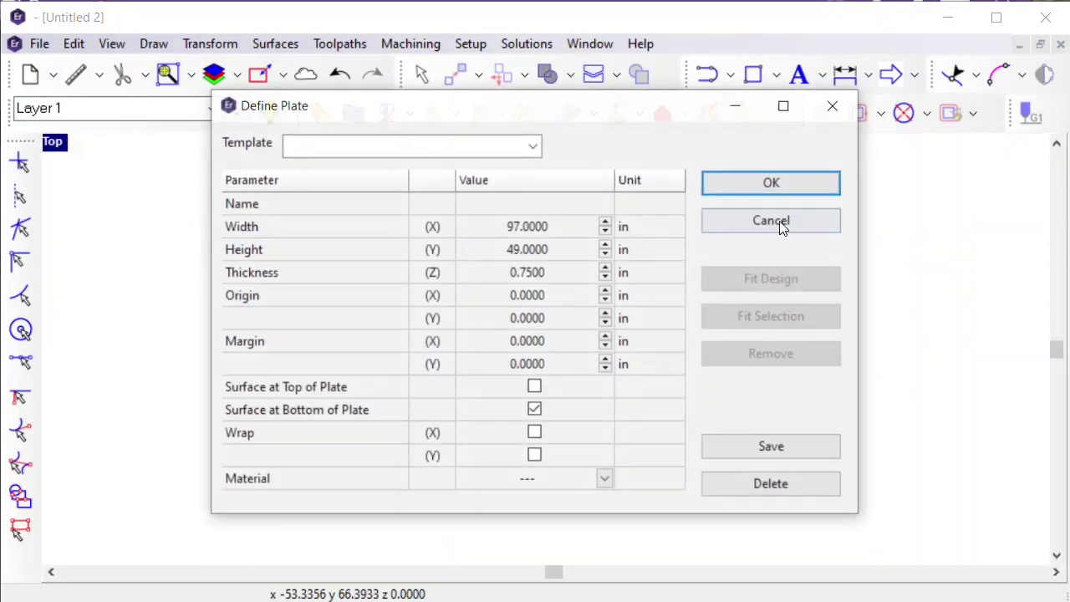
left_click(793, 185)
right_click(578, 195)
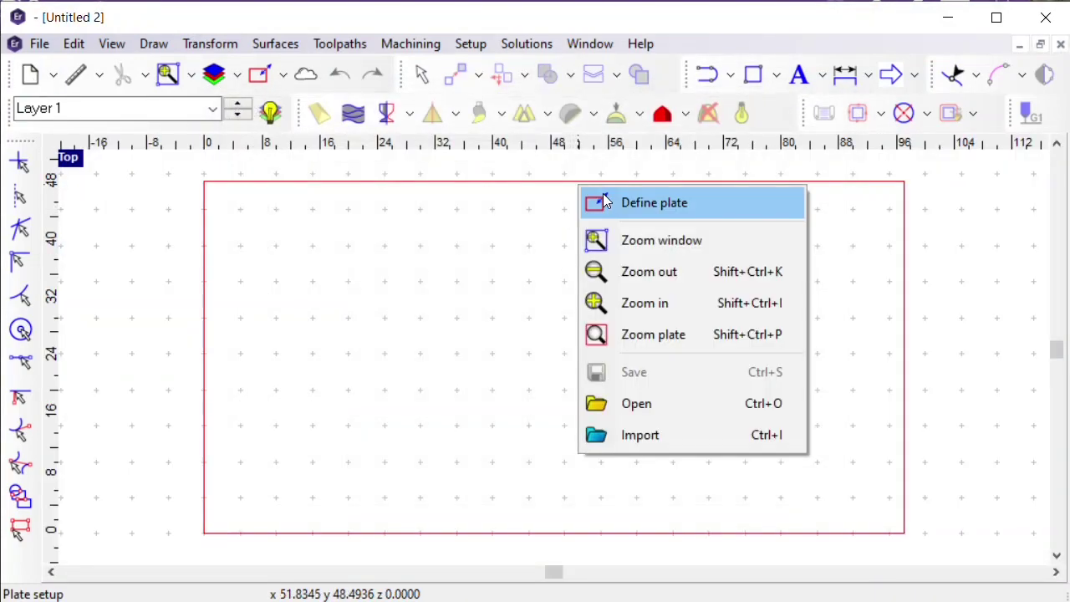
left_click(589, 202)
left_click(552, 226)
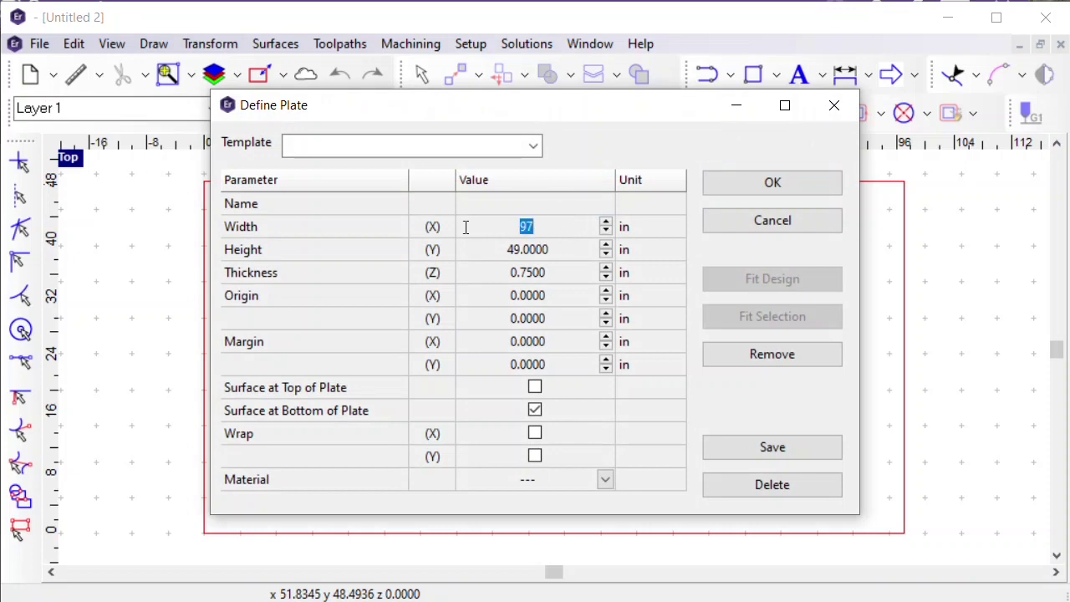
type("12")
key("Tab")
type("12")
key("Tab")
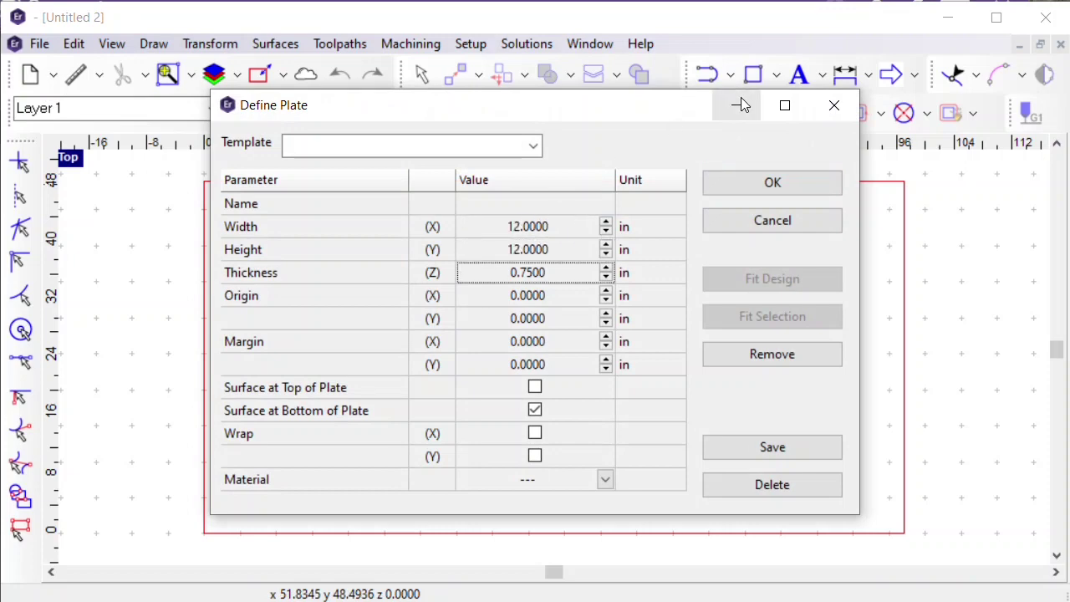
left_click(773, 182)
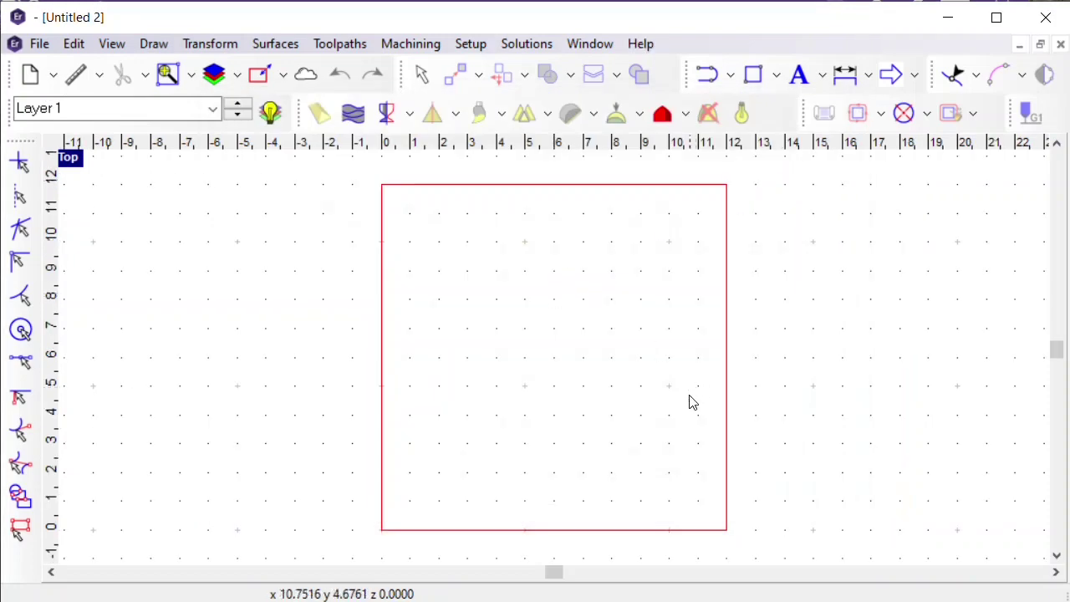
- Draw a rectangle about 5.7 by 6.65 in near the middle of the plate and select it
scroll(691, 401, "up", 1)
scroll(175, 354, "down", 1)
left_click(754, 77)
left_click_drag(335, 247, 491, 432)
left_click(433, 252)
- Set the plate thickness to 1 in
right_click(378, 159)
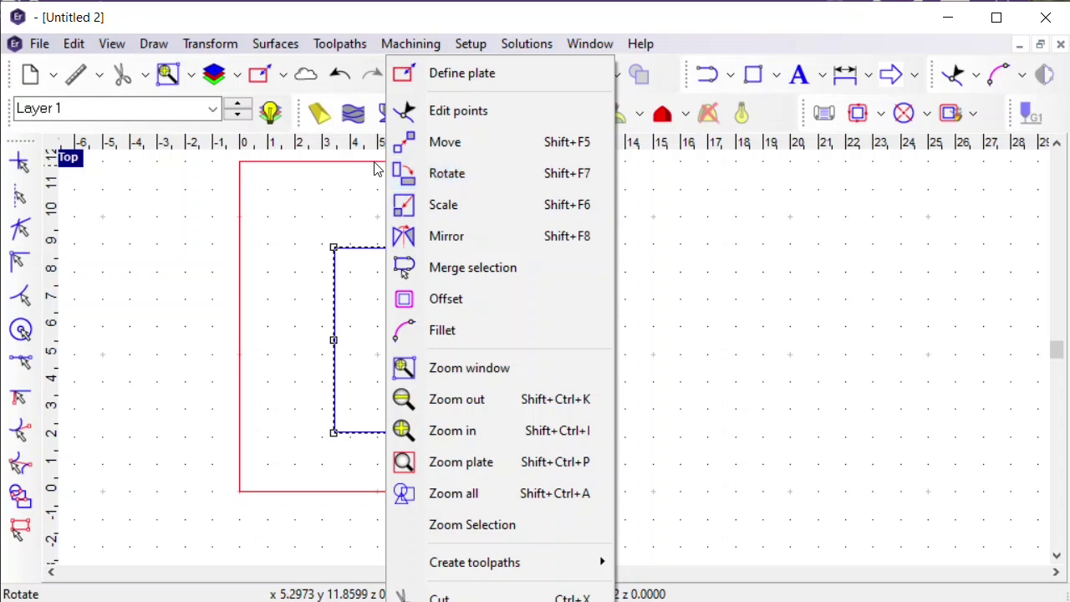
left_click(441, 73)
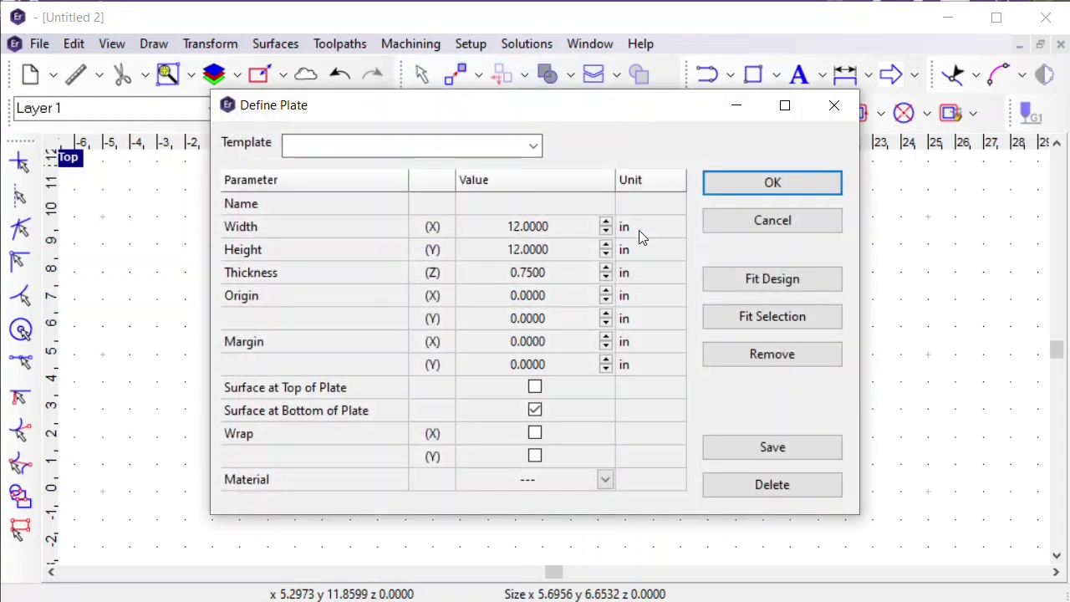
left_click(559, 270)
double_click(563, 270)
type("1")
key("Tab")
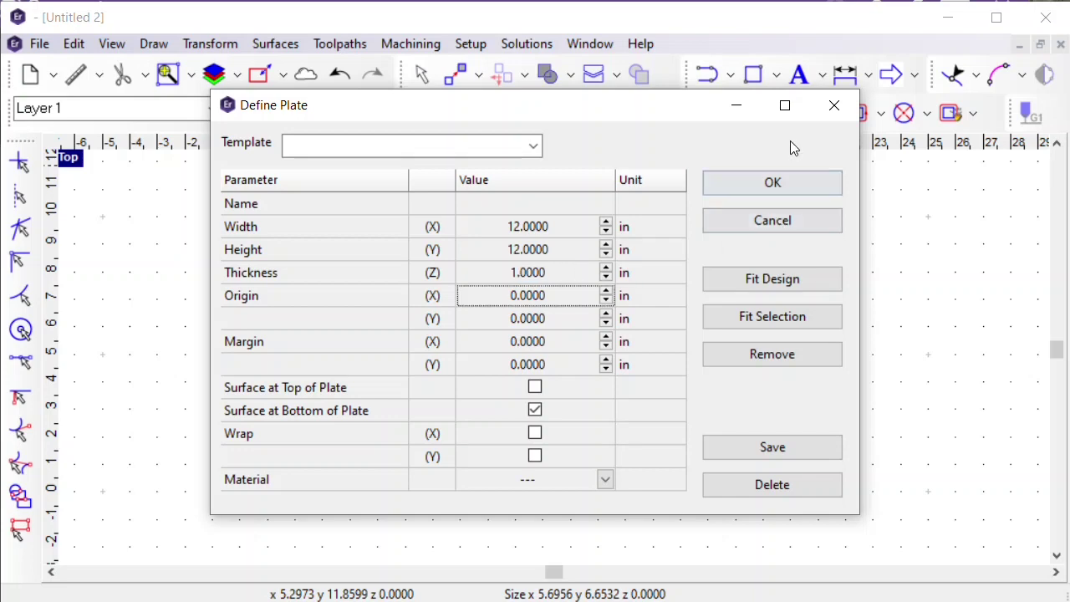
left_click(794, 191)
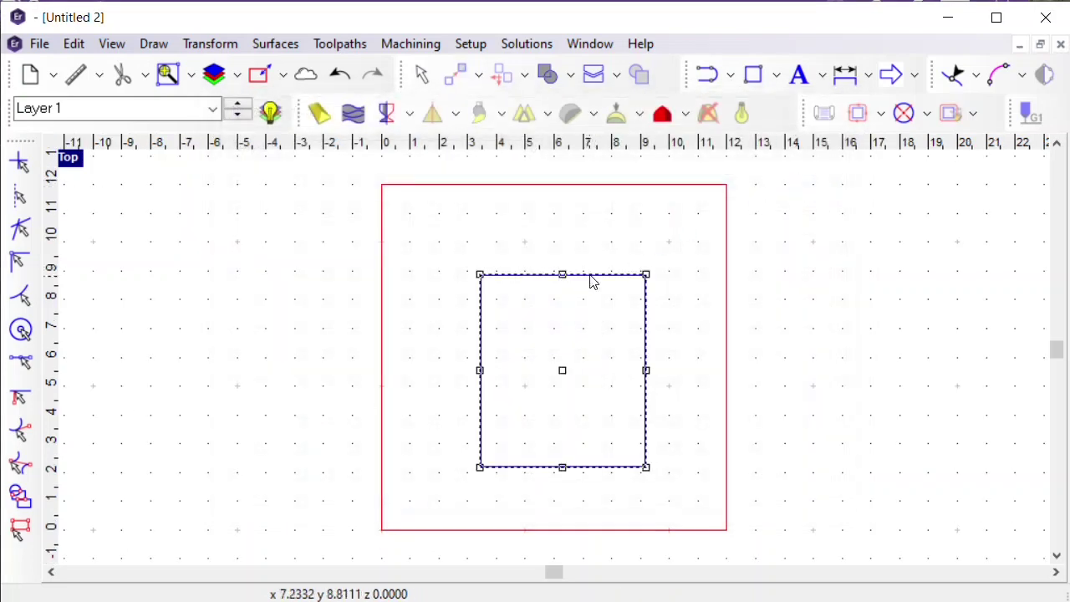
- Start a routing offset on the rectangle, sort the tools by Profile and add AA Custom Profile tool 12345
left_click(341, 44)
mouse_move(418, 66)
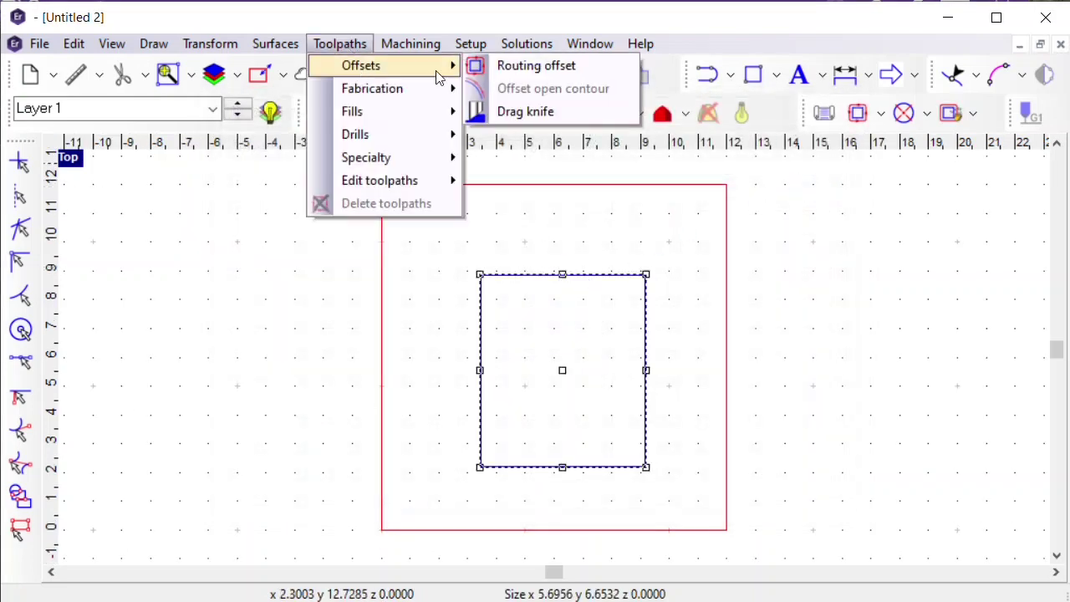
left_click(493, 65)
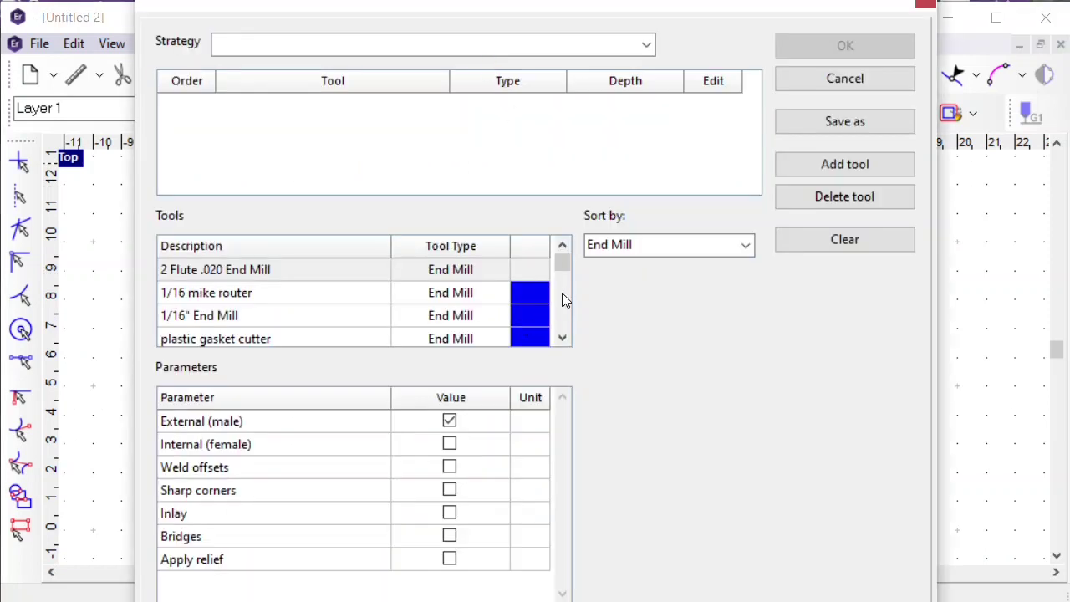
left_click(610, 245)
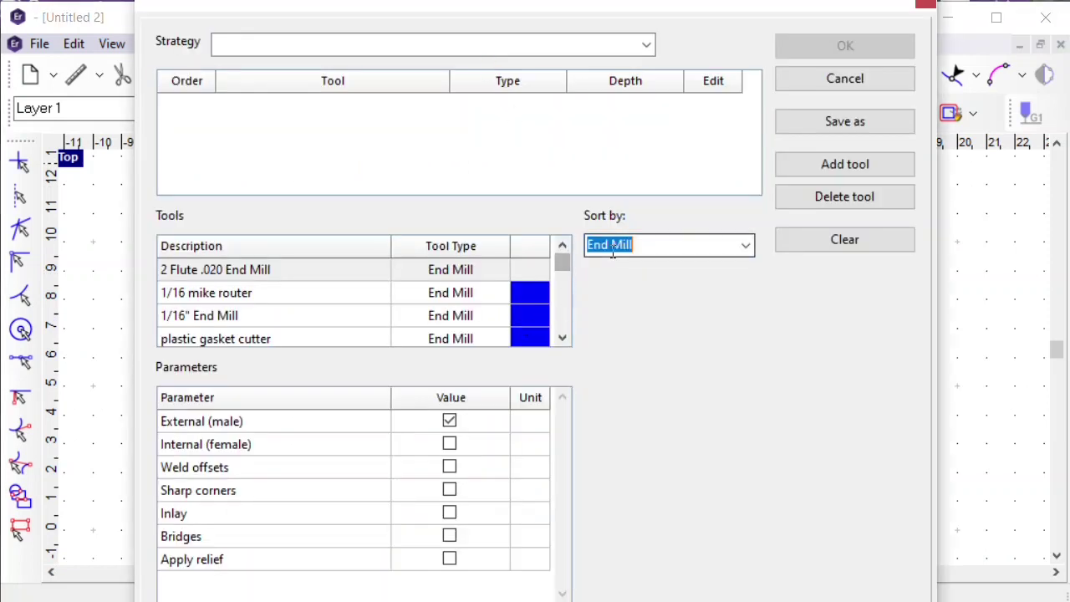
left_click(745, 248)
left_click(676, 472)
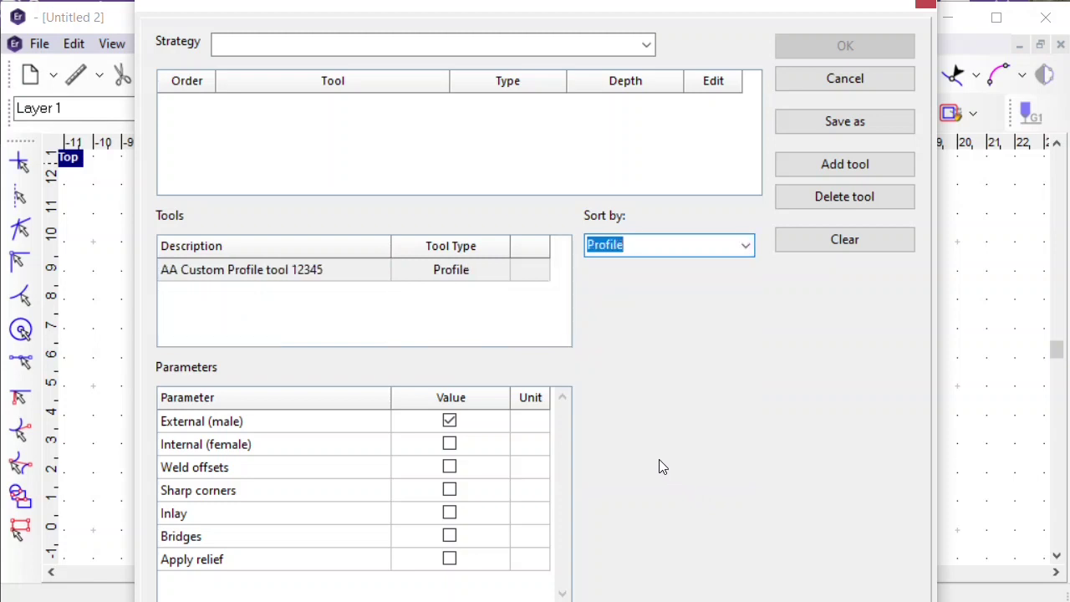
double_click(197, 276)
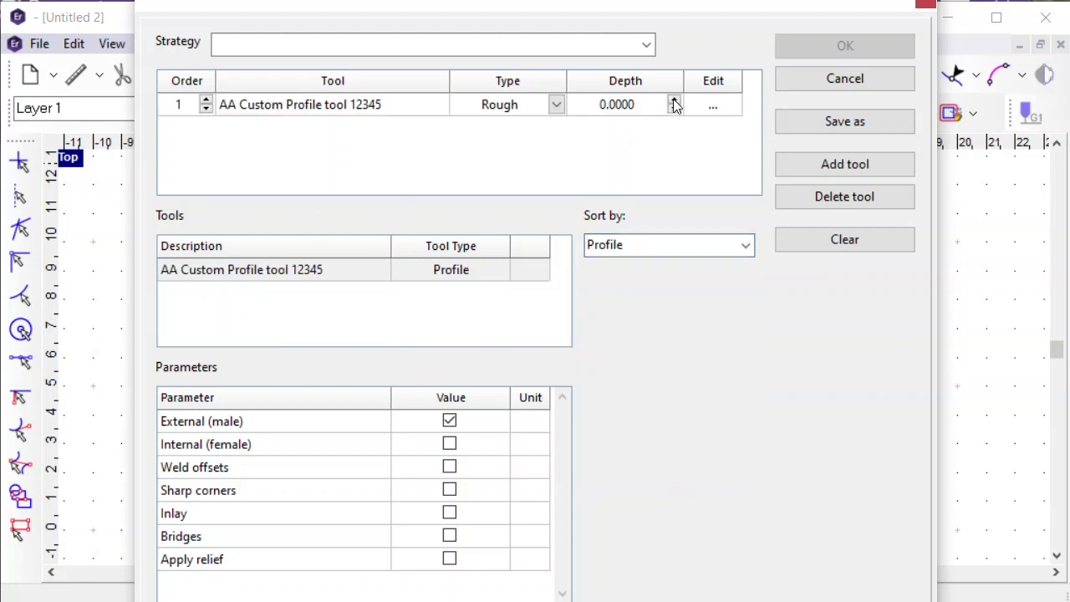
- Set the custom tool's rough cut depth to 0.25 in, review its cut parameters and create the external offset toolpath
left_click(645, 106)
double_click(643, 107)
type(".5")
key("Return")
left_click(716, 107)
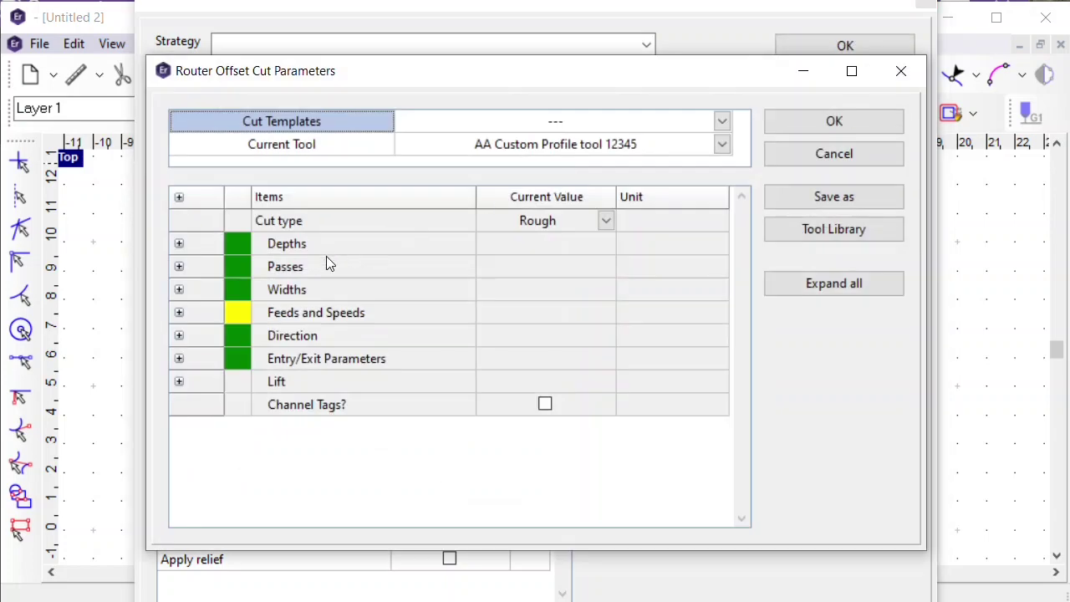
left_click(800, 119)
left_click(845, 47)
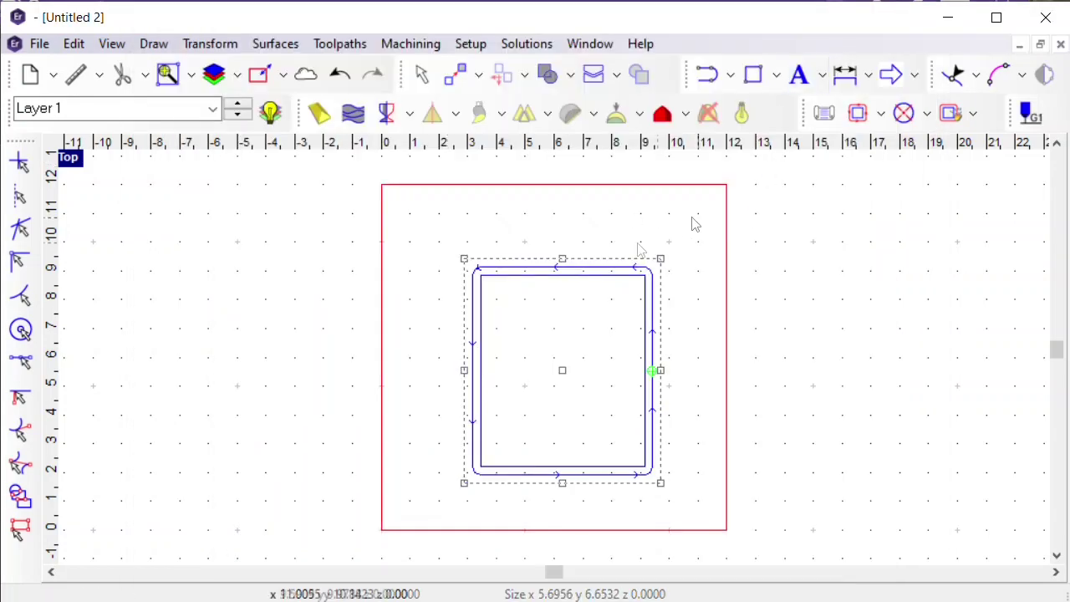
- Simulate the toolpath in 3D at 192 dpi and examine the shape of the profiled groove up close
scroll(461, 322, "up", 2)
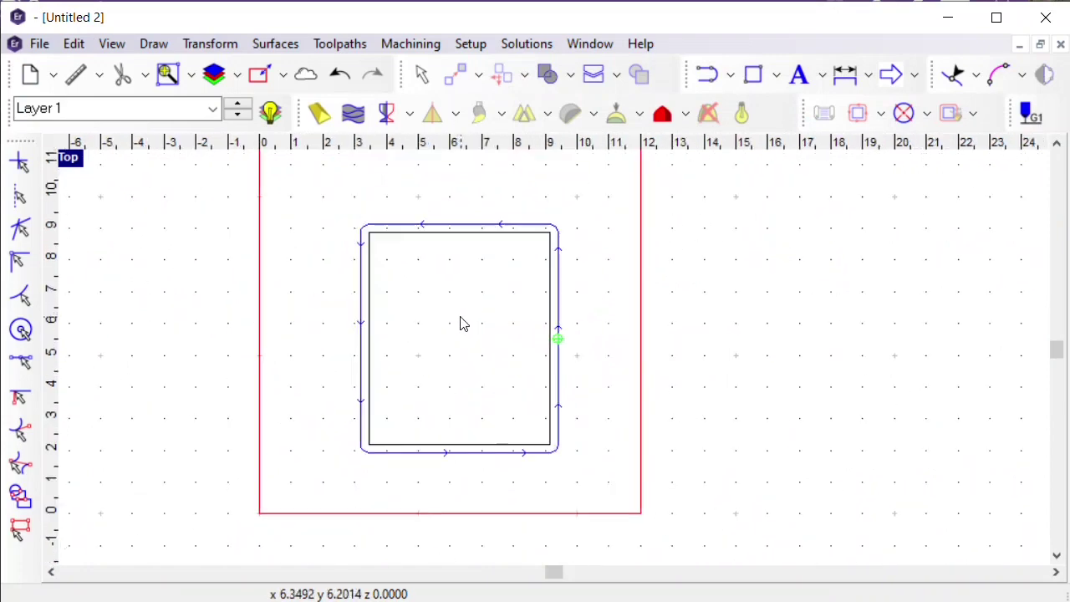
left_click(428, 44)
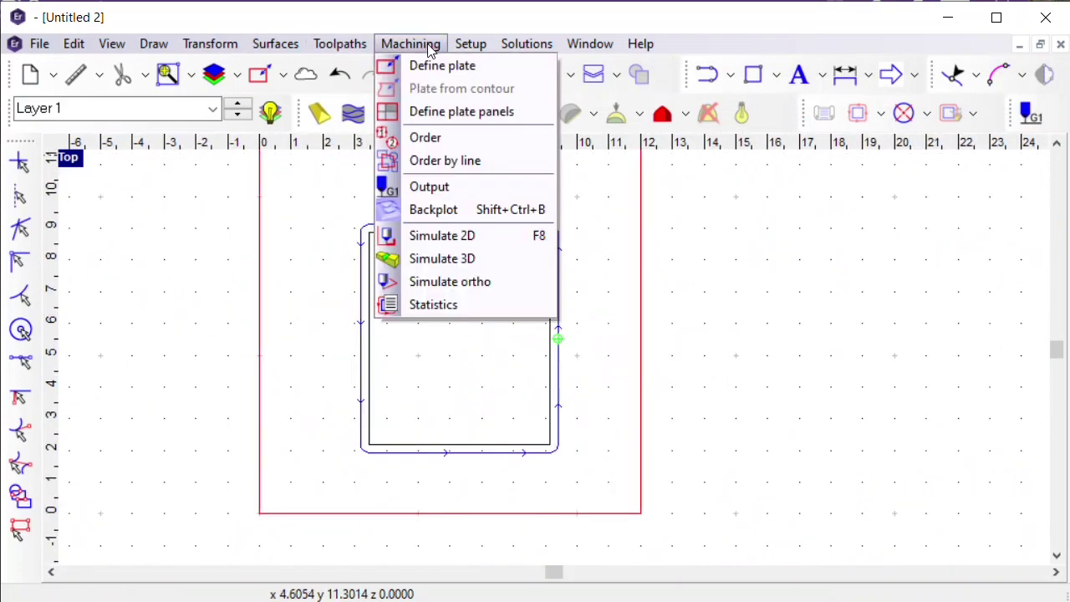
left_click(458, 264)
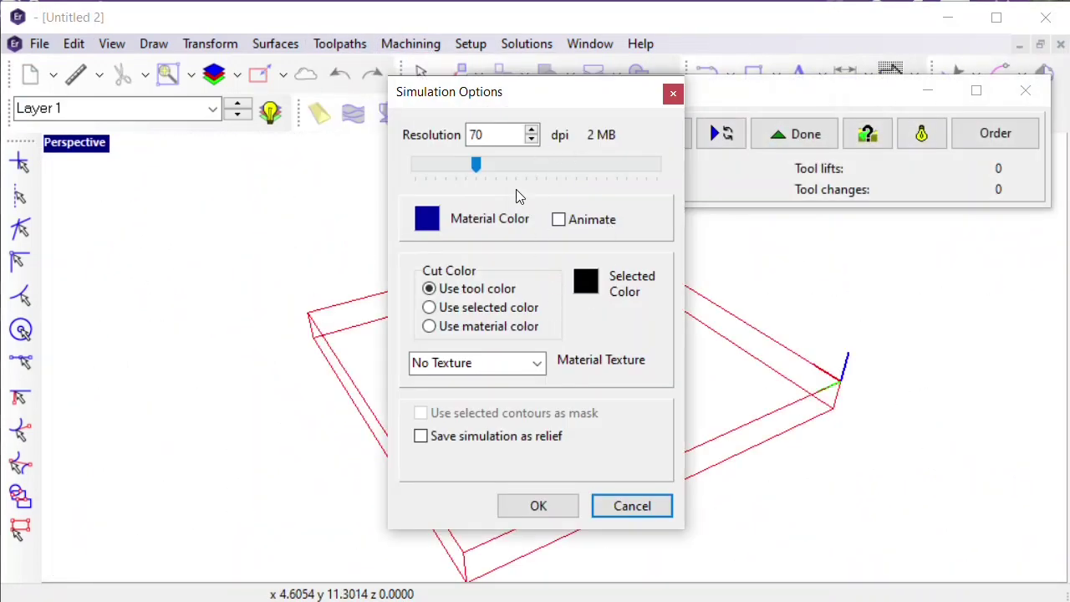
left_click_drag(537, 169, 599, 170)
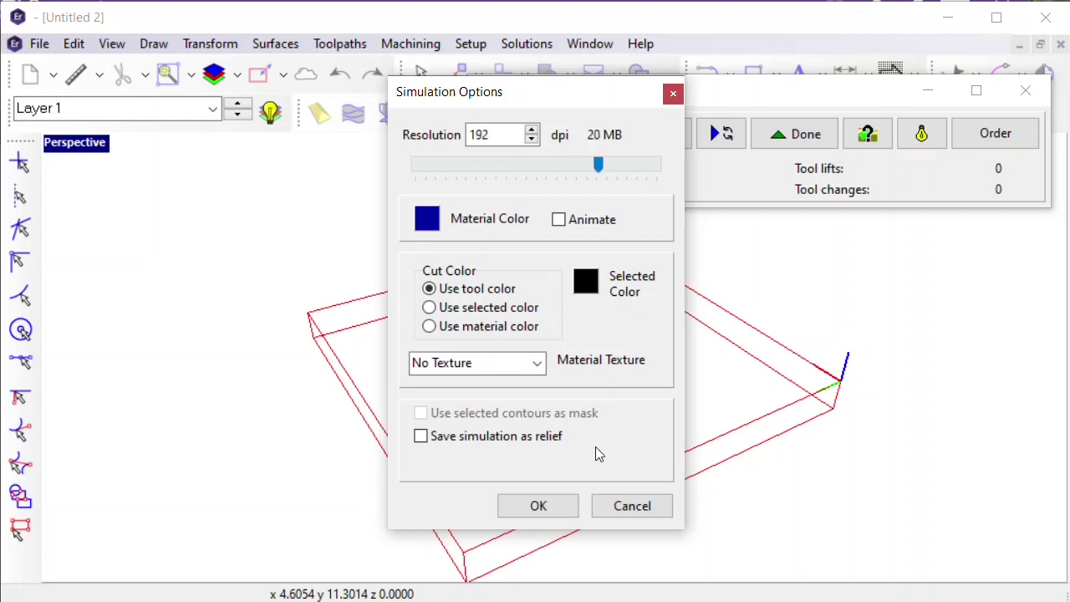
left_click(561, 512)
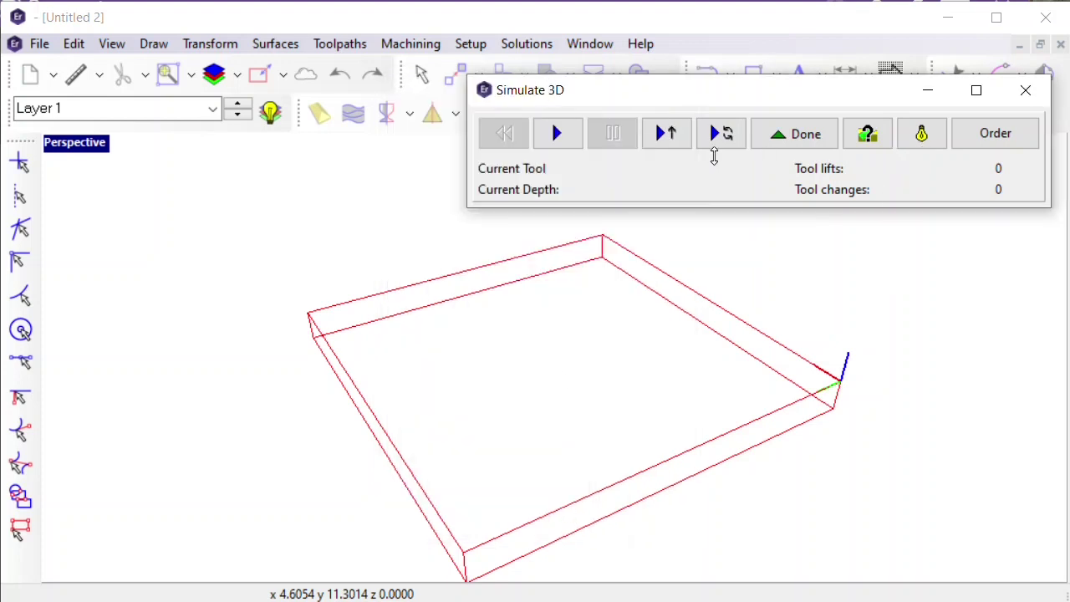
left_click(559, 136)
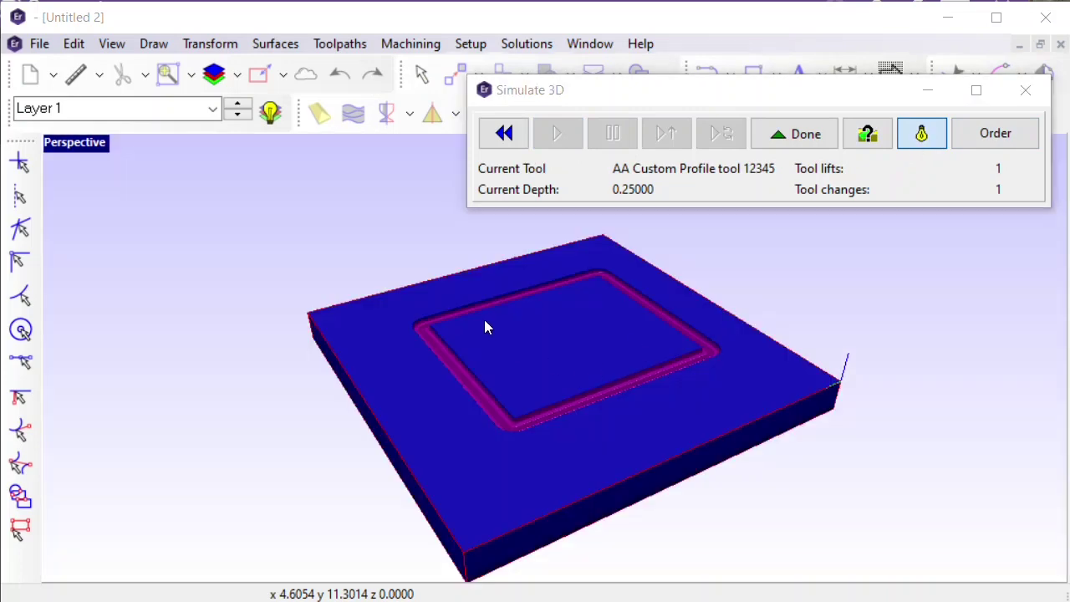
middle_click_drag(485, 320, 493, 350)
scroll(549, 411, "up", 4)
middle_click_drag(580, 414, 573, 387)
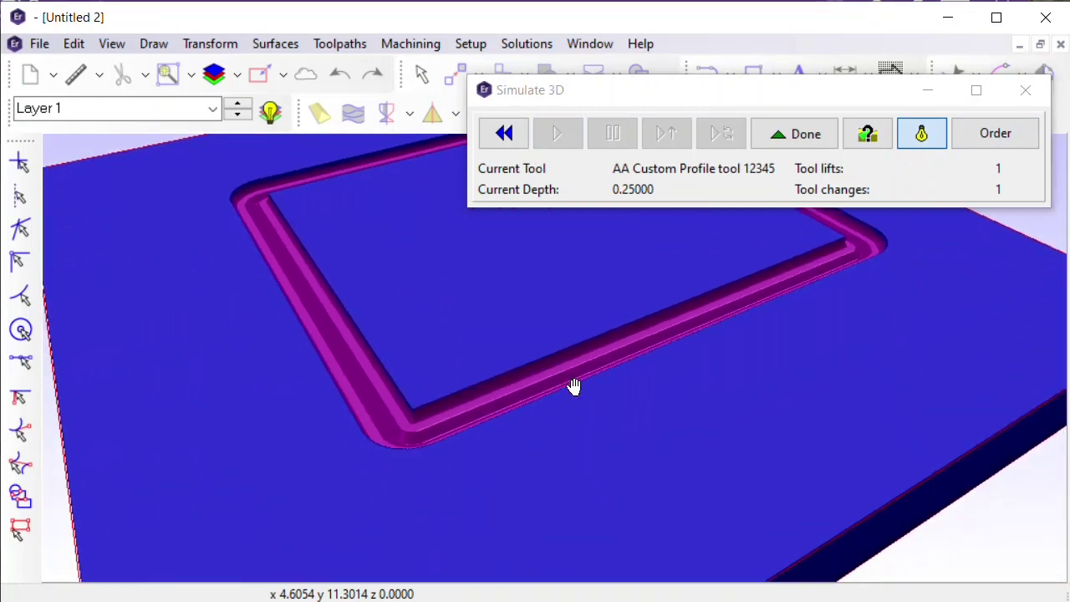
middle_click_drag(460, 351, 339, 305)
scroll(347, 282, "up", 6)
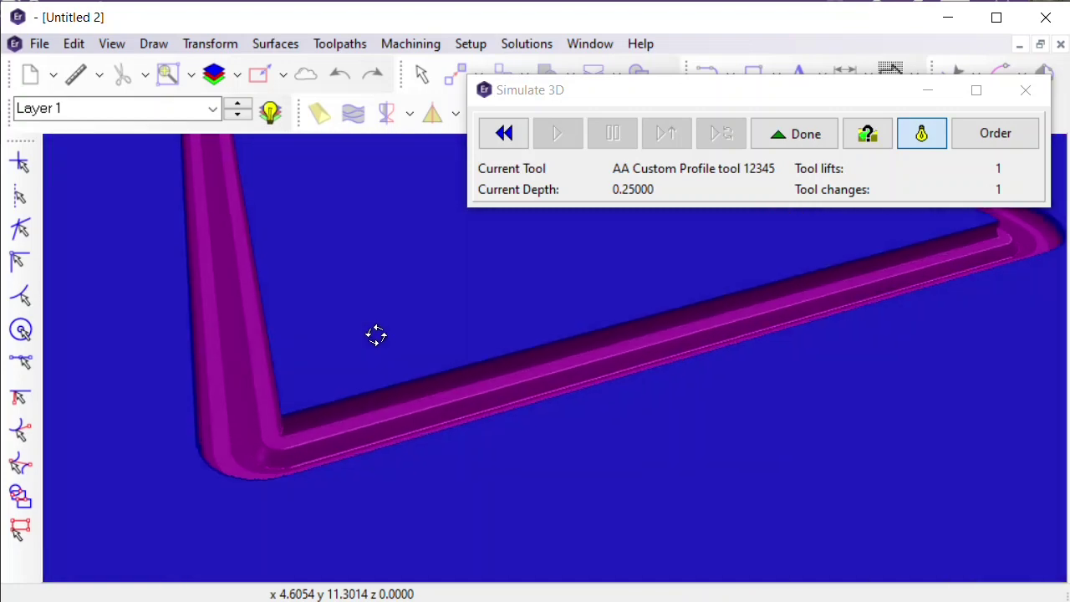
- Examine the profiled groove and its corners in the 3D simulation from several angles, up close and across the whole plate
mouse_move(376, 335)
middle_mouse_down()
mouse_move(529, 397)
mouse_move(680, 408)
mouse_move(752, 346)
mouse_move(626, 351)
mouse_move(755, 394)
mouse_move(828, 397)
middle_mouse_up()
scroll(427, 367, "down", 4)
scroll(817, 391, "down", 2)
middle_click_drag(812, 370, 745, 359)
scroll(694, 359, "up", 4)
scroll(858, 360, "down", 4)
middle_click_drag(858, 361, 691, 382)
scroll(422, 389, "up", 5)
scroll(593, 446, "down", 4)
scroll(736, 386, "up", 4)
scroll(737, 380, "up", 2)
scroll(742, 383, "down", 2)
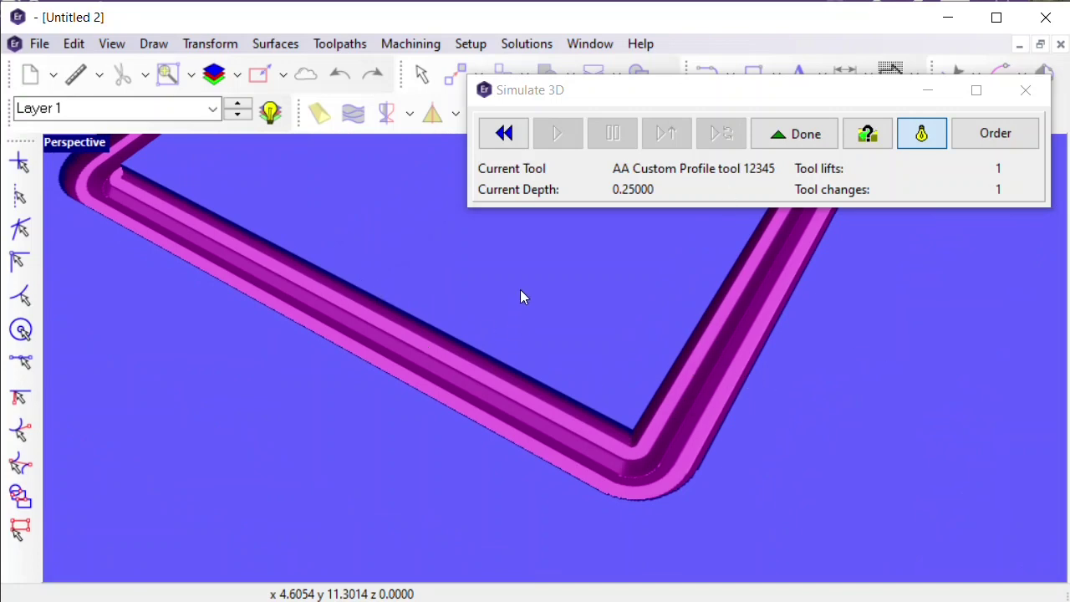
middle_click_drag(634, 358, 937, 395)
scroll(752, 363, "down", 5)
middle_click_drag(753, 363, 708, 316)
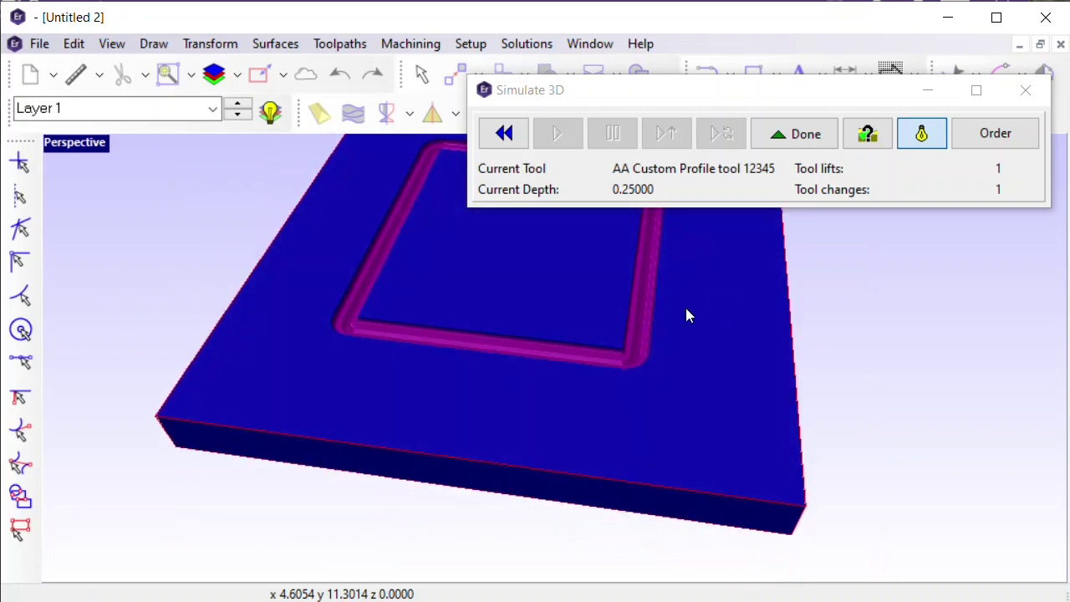
scroll(775, 358, "up", 5)
middle_click_drag(775, 359, 491, 407)
left_click(527, 395)
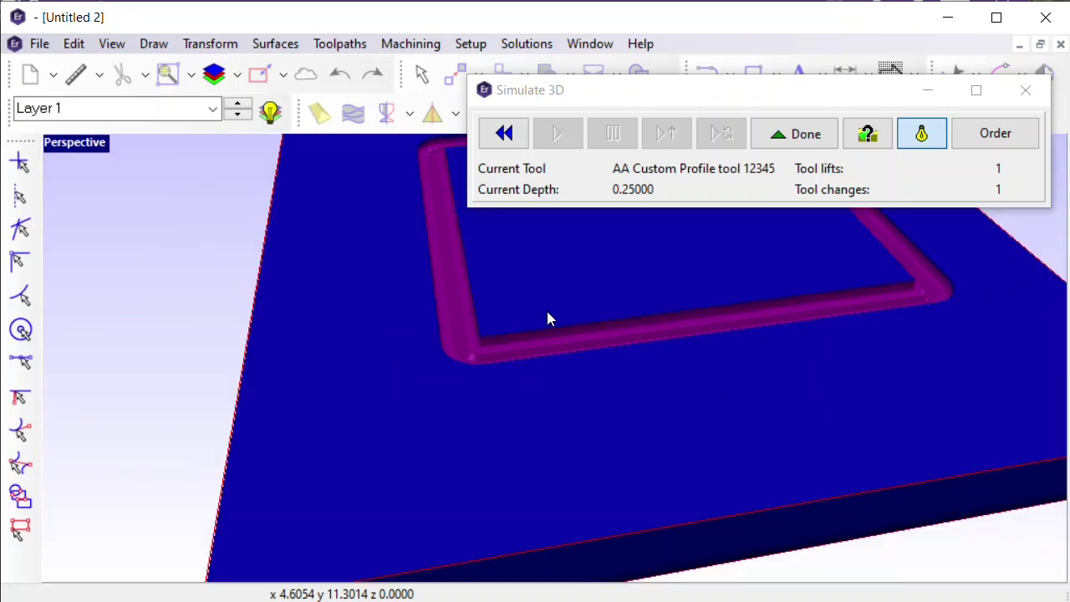
middle_click_drag(569, 303, 521, 334)
scroll(559, 343, "up", 5)
middle_click_drag(637, 345, 901, 268)
scroll(718, 352, "down", 3)
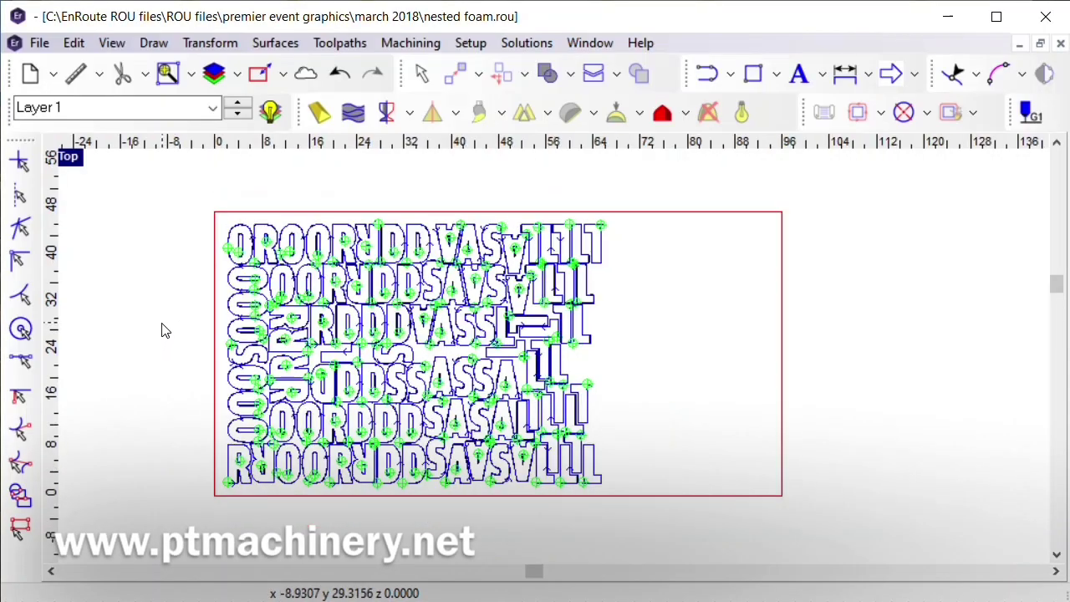
- Examine the letter toolpaths, start points and spacing of the nested parts across the plate in nested foam.rou
scroll(164, 331, "up", 1)
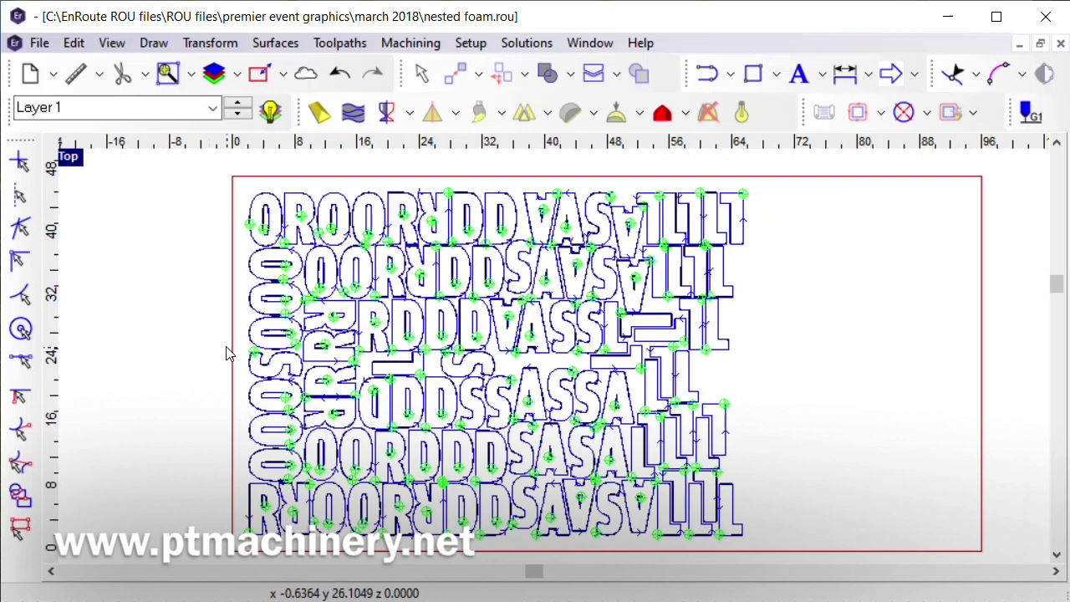
scroll(755, 306, "down", 1)
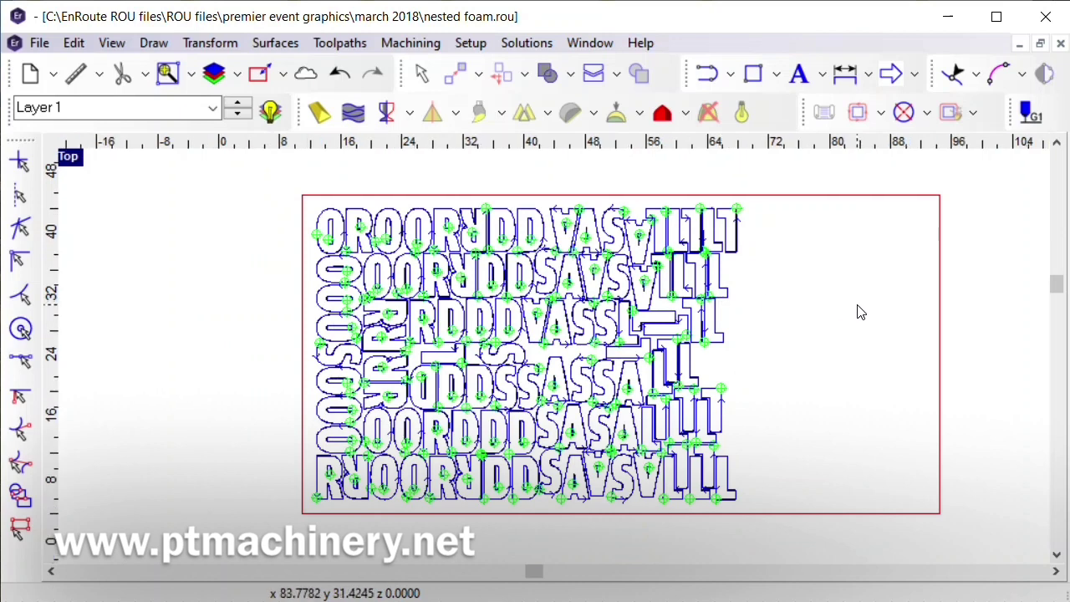
scroll(861, 313, "up", 1)
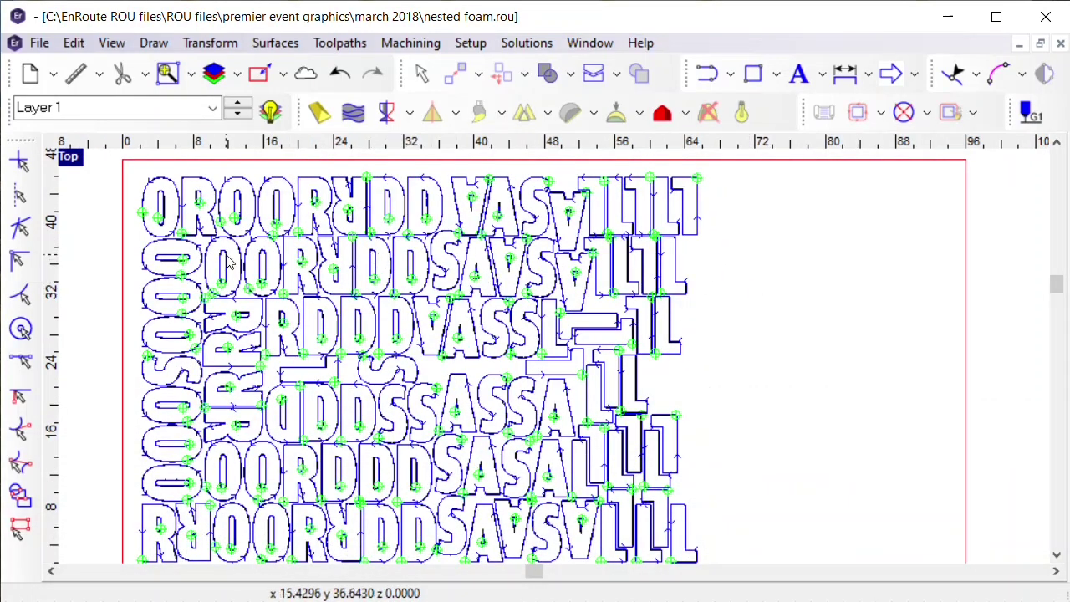
scroll(616, 194, "up", 2)
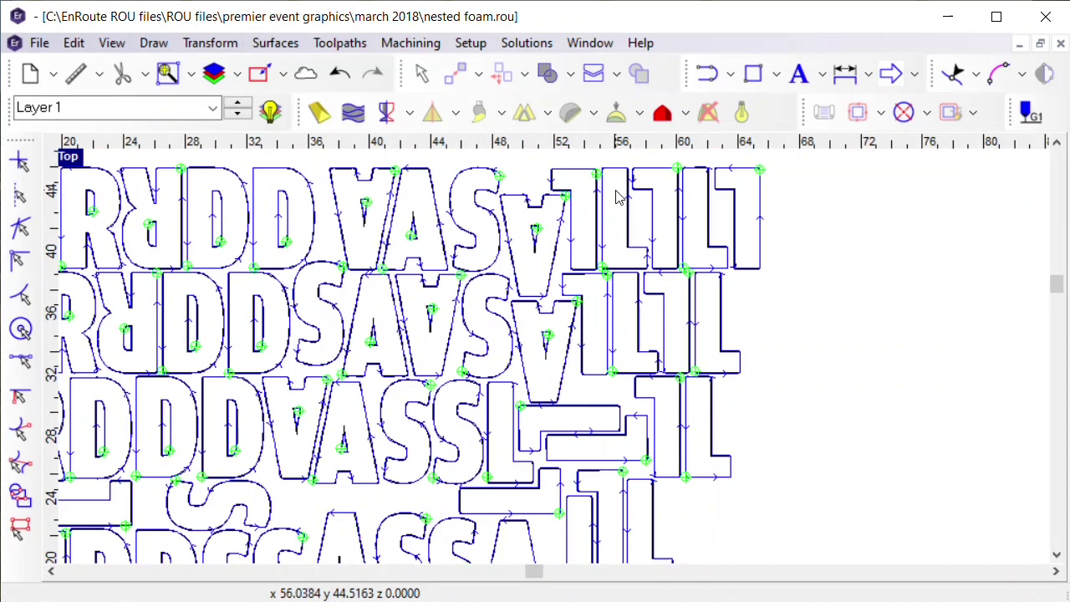
scroll(932, 239, "down", 3)
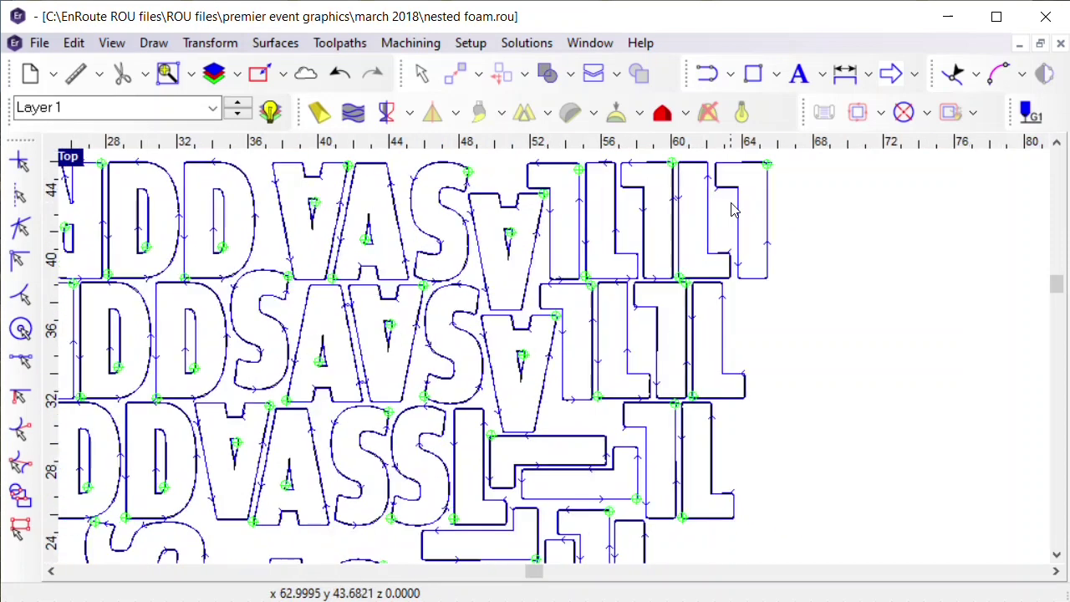
scroll(571, 219, "up", 3)
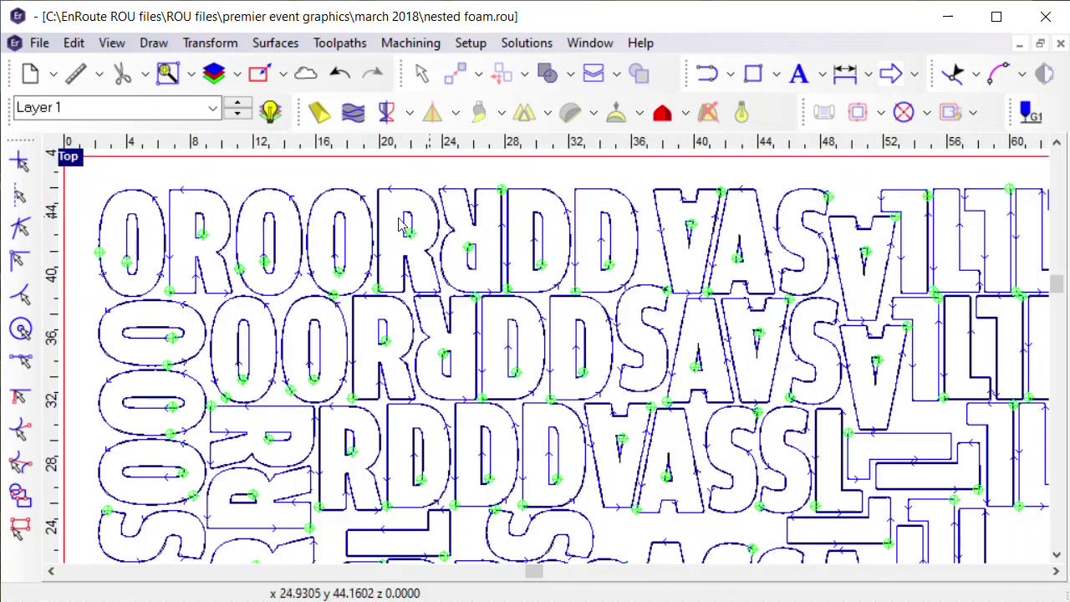
scroll(432, 223, "down", 2)
scroll(434, 249, "down", 1)
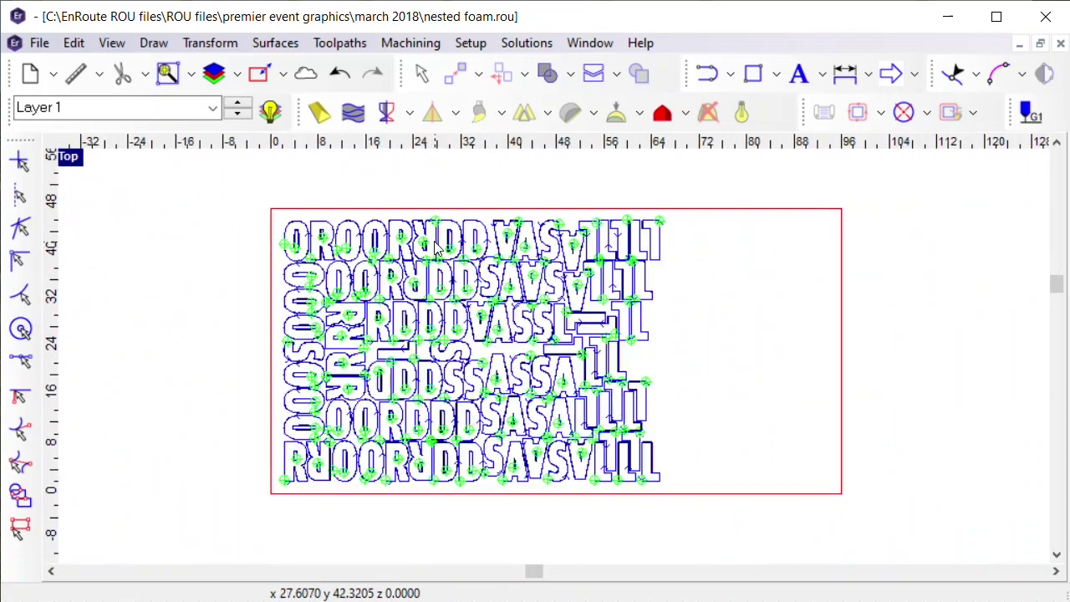
scroll(413, 421, "up", 2)
scroll(385, 350, "up", 1)
scroll(350, 383, "down", 2)
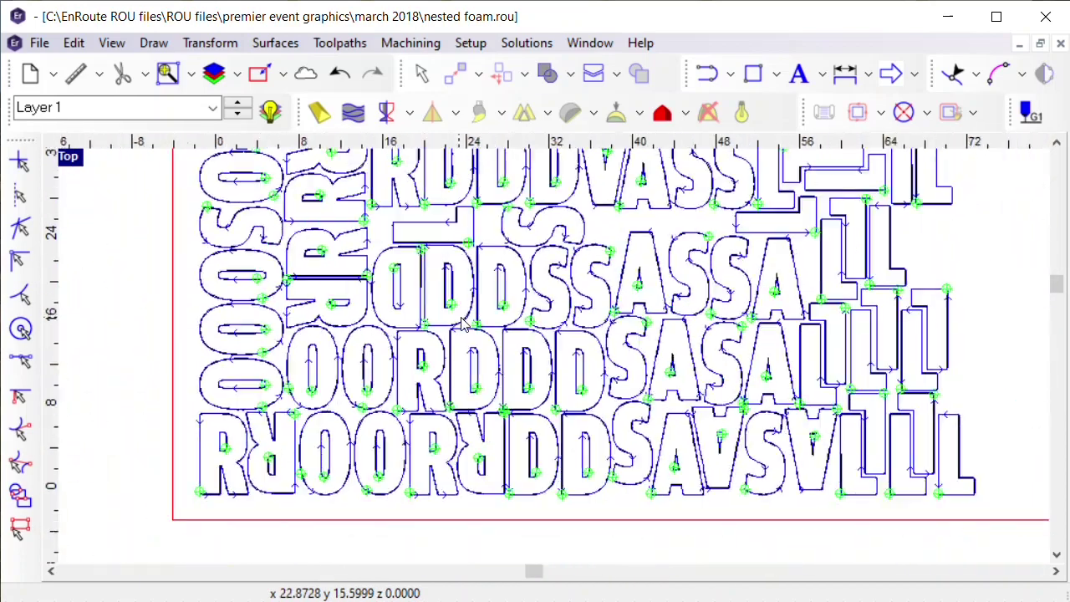
scroll(431, 368, "down", 1)
scroll(496, 273, "down", 1)
scroll(516, 236, "up", 4)
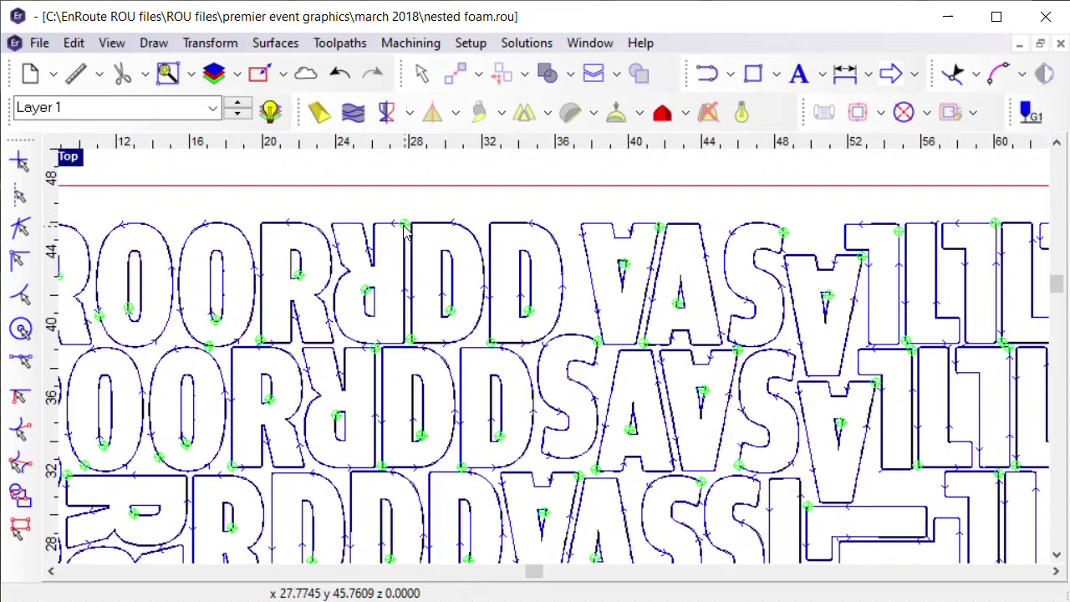
- Select a letter D in the top row, clear the selection and inspect the spacing between the neighbouring nested letters
left_click(513, 233)
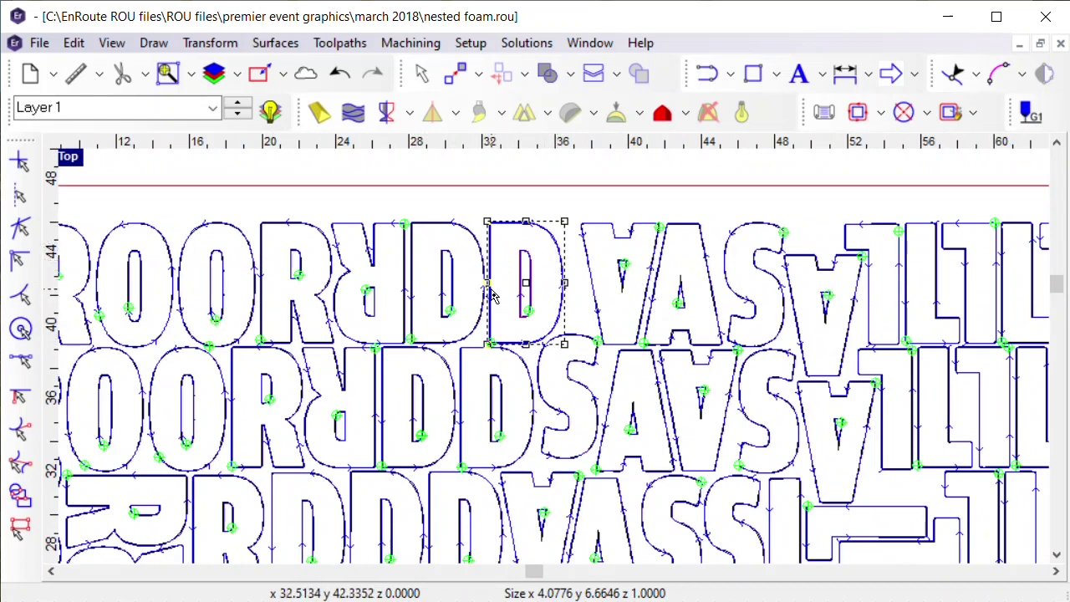
scroll(494, 297, "down", 3)
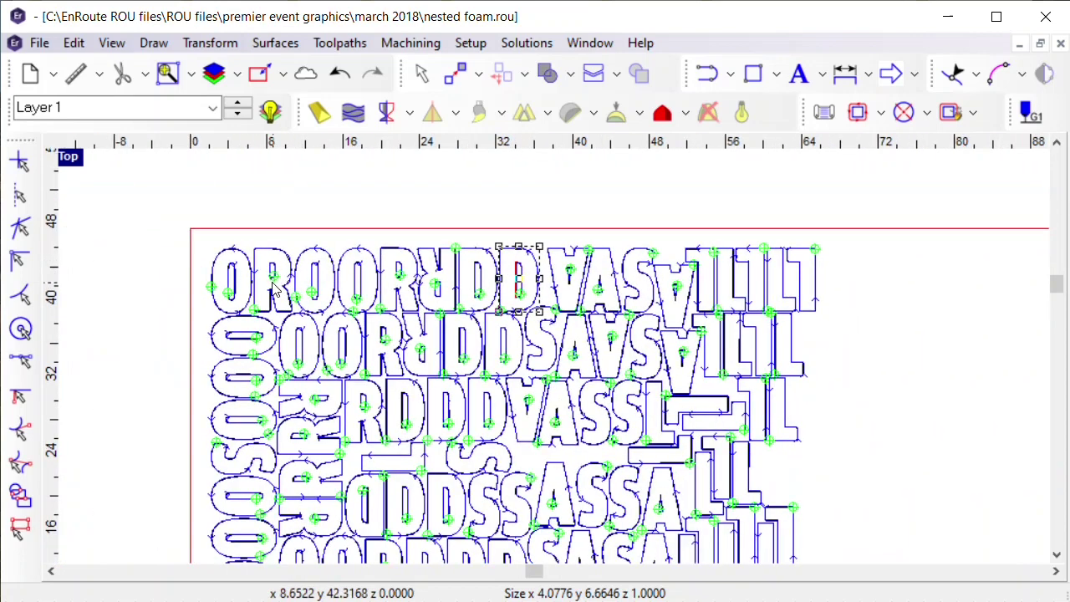
left_click(198, 245)
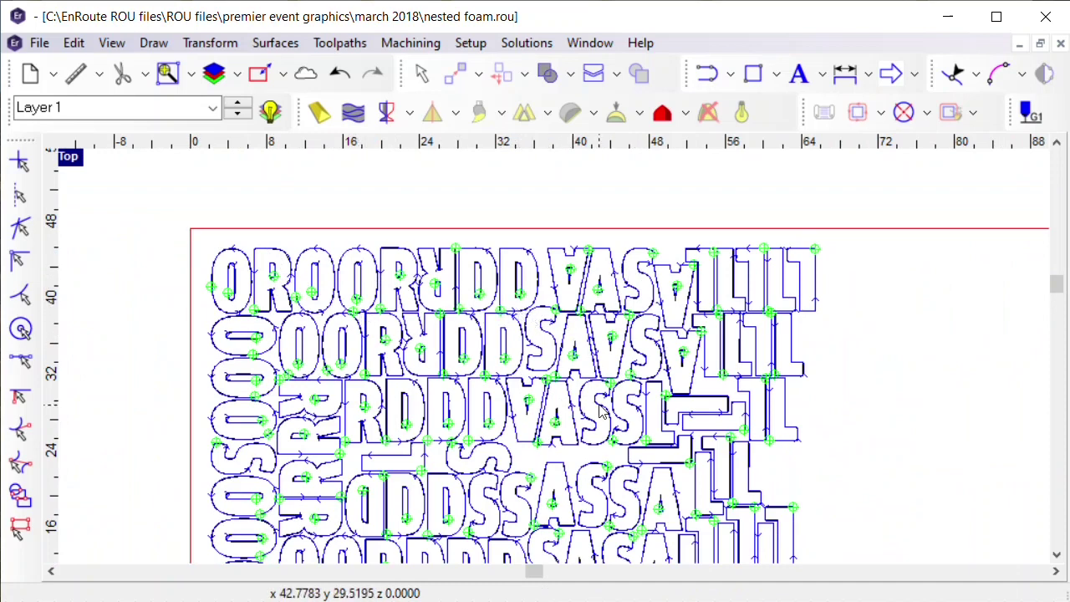
scroll(280, 270, "down", 2)
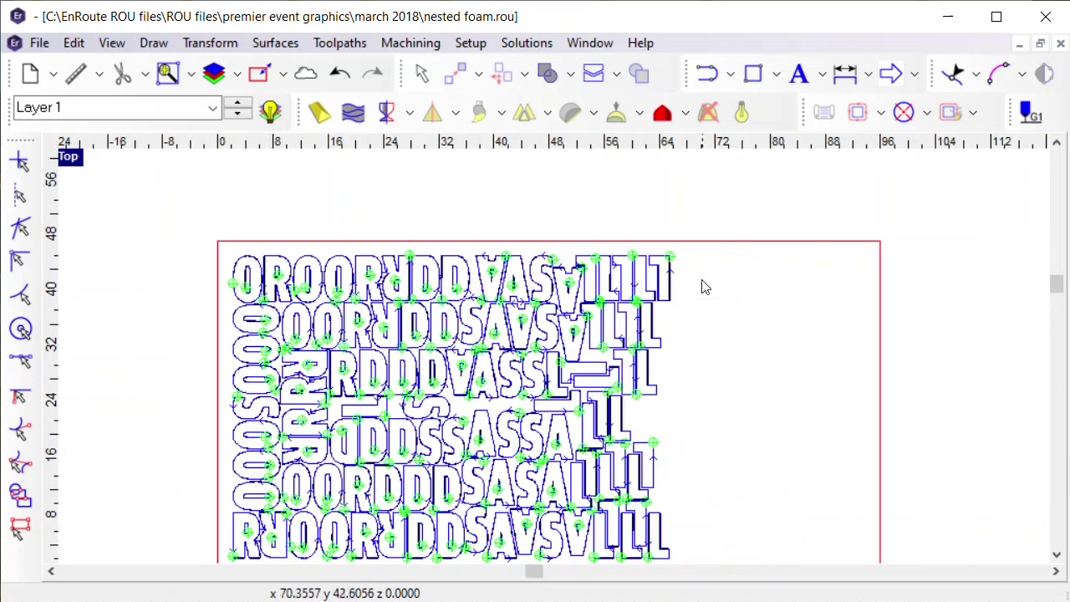
scroll(452, 272, "down", 1)
scroll(445, 270, "up", 5)
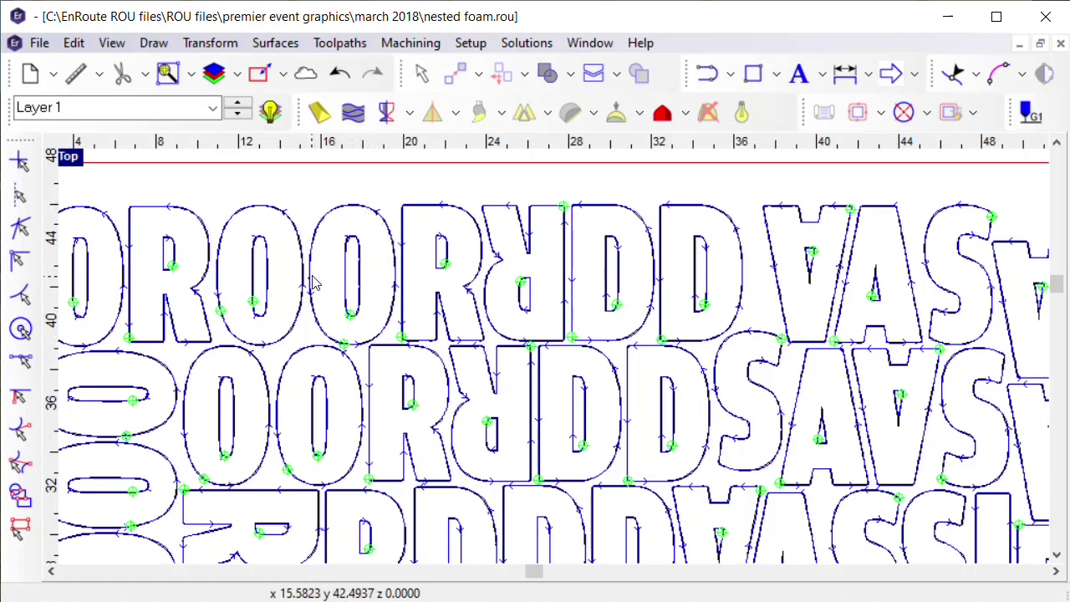
scroll(471, 235, "down", 1)
scroll(416, 217, "down", 1)
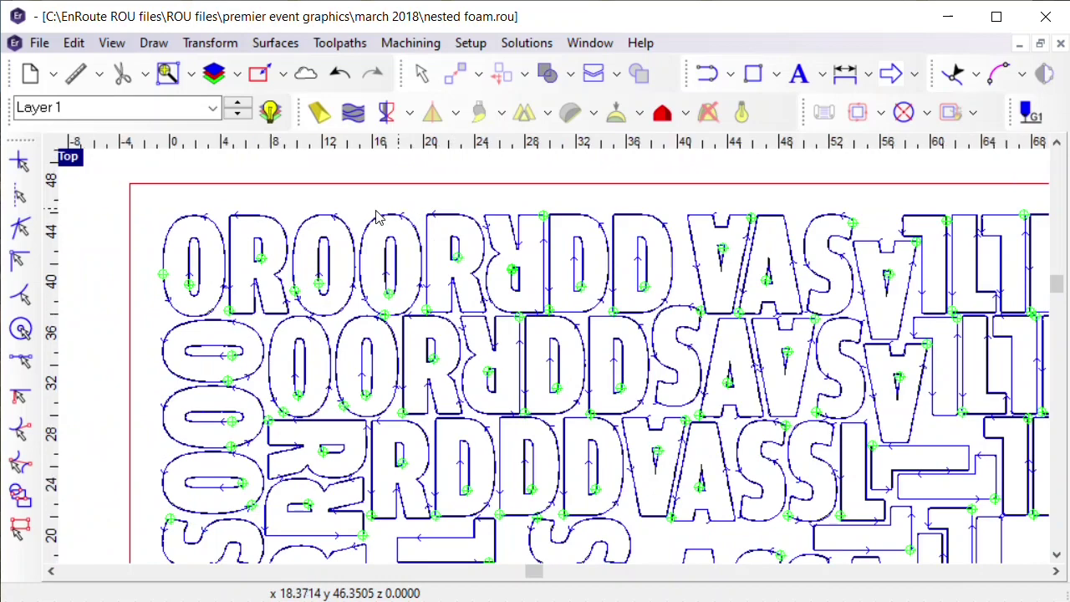
scroll(471, 231, "down", 1)
scroll(502, 237, "up", 2)
scroll(318, 143, "down", 2)
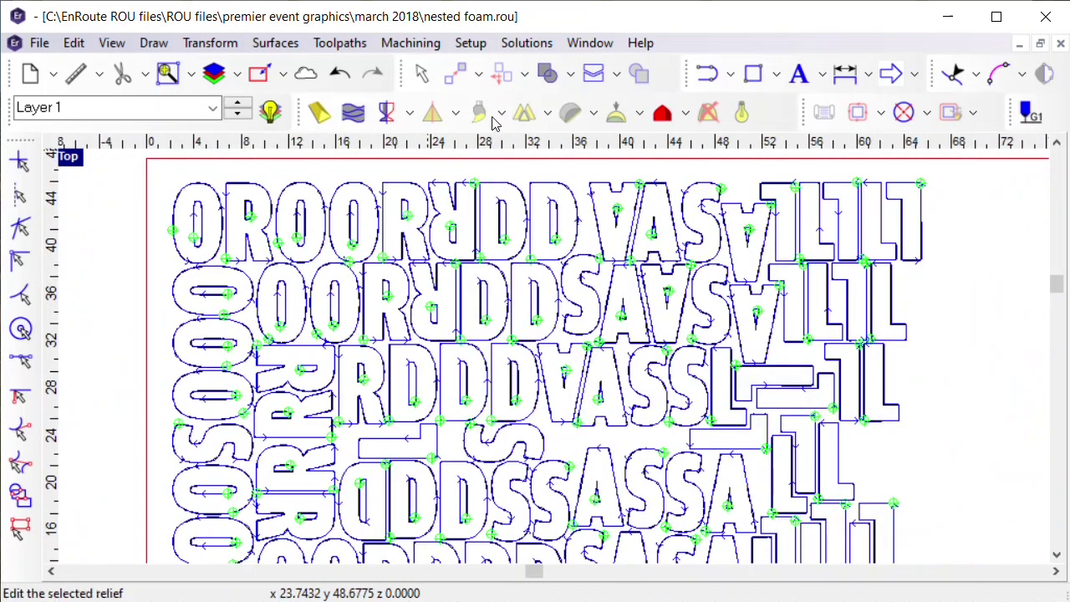
- Review the general Toolpath preferences and accept them with Show lift options enabled and No lift option at Standard
left_click(470, 43)
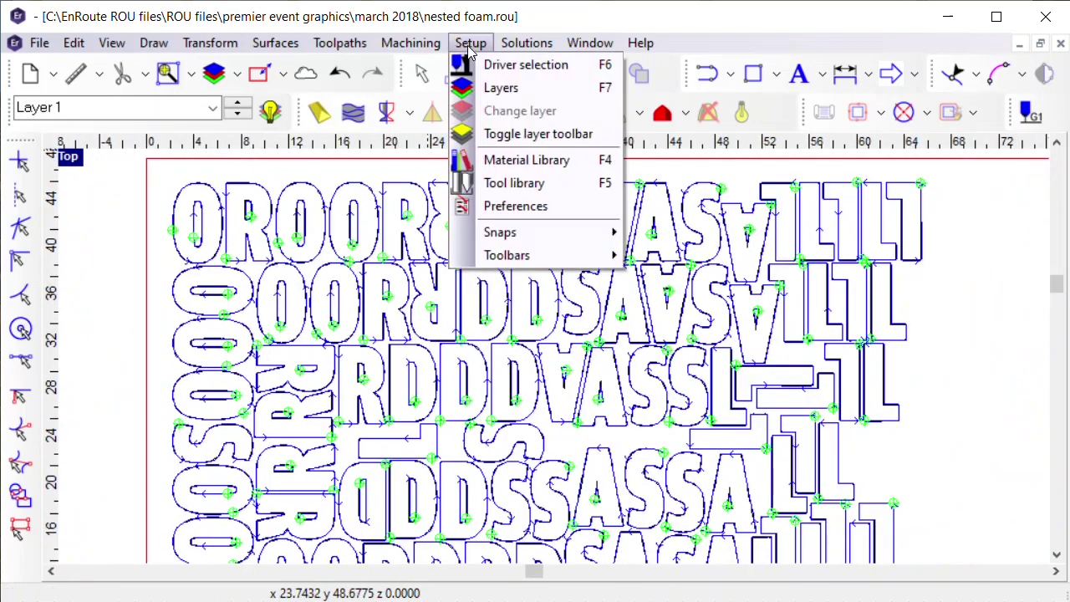
left_click(528, 207)
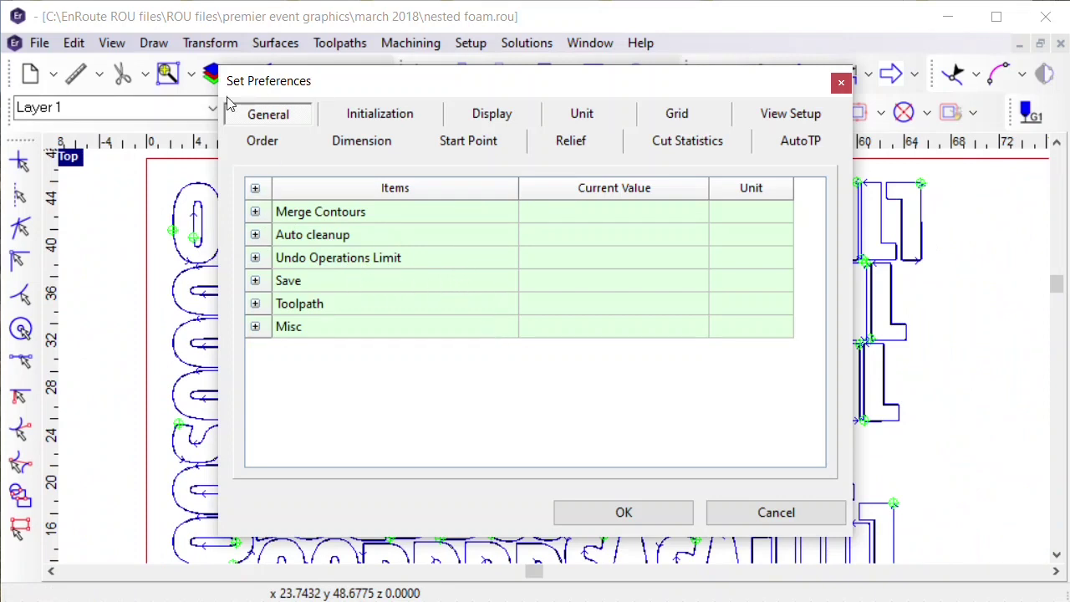
left_click(255, 304)
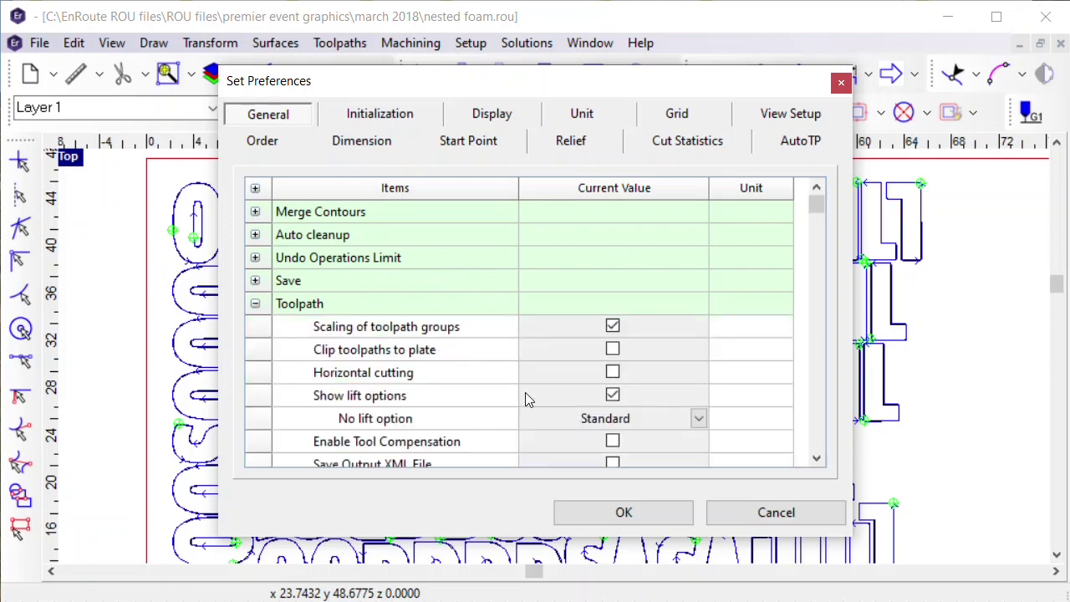
left_click(704, 422)
left_click(661, 401)
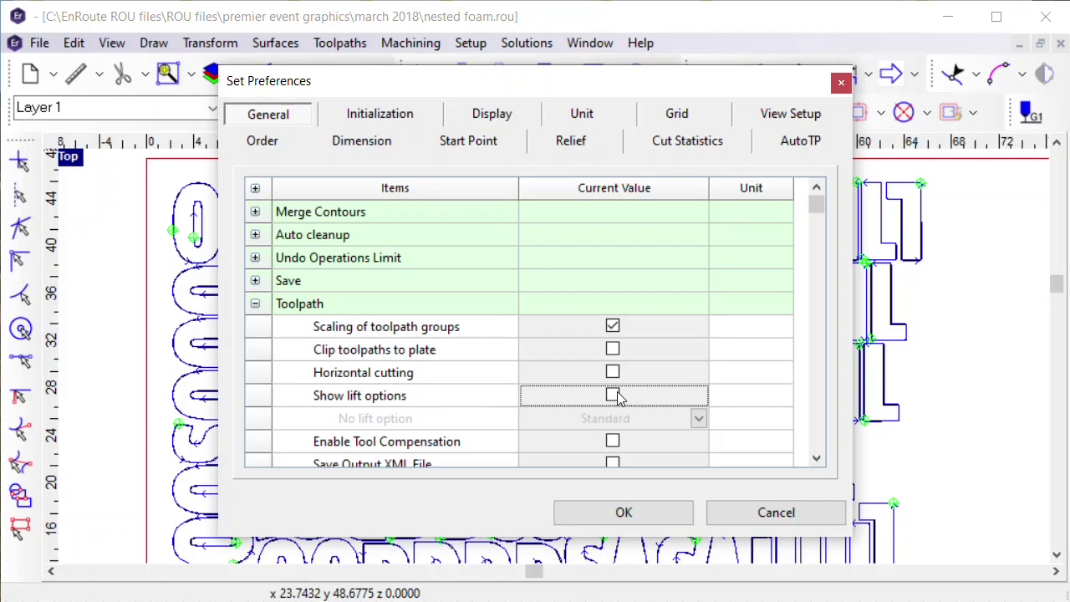
left_click(615, 397)
left_click(623, 512)
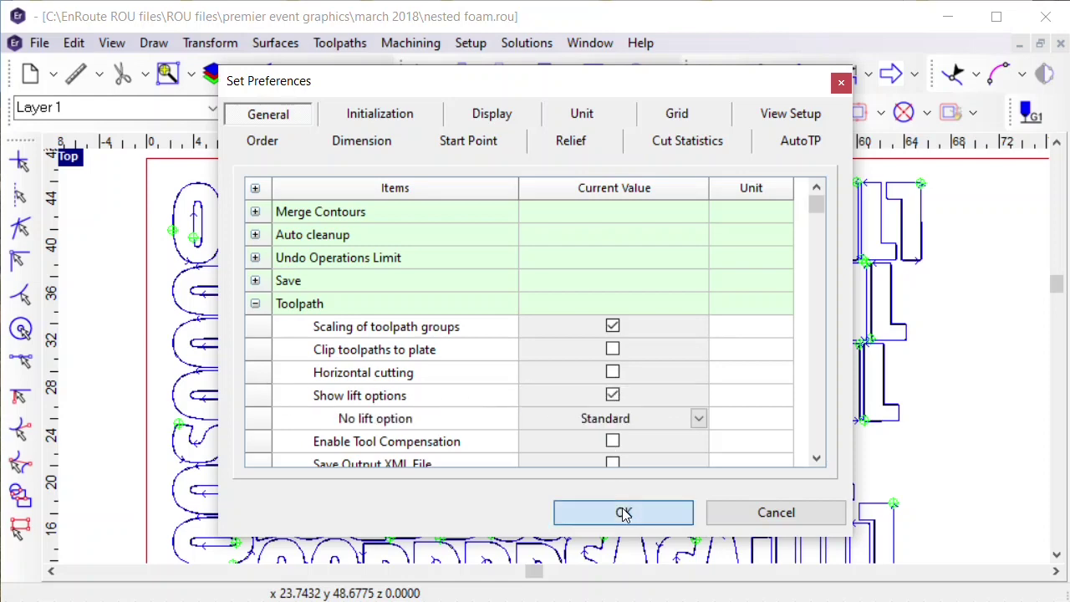
- Select all nested letters, edit their offset toolpaths and expand the Lift settings in the 1/16" End Mill's cut parameters
scroll(276, 165, "down", 2)
left_click_drag(241, 185, 836, 548)
left_click(350, 46)
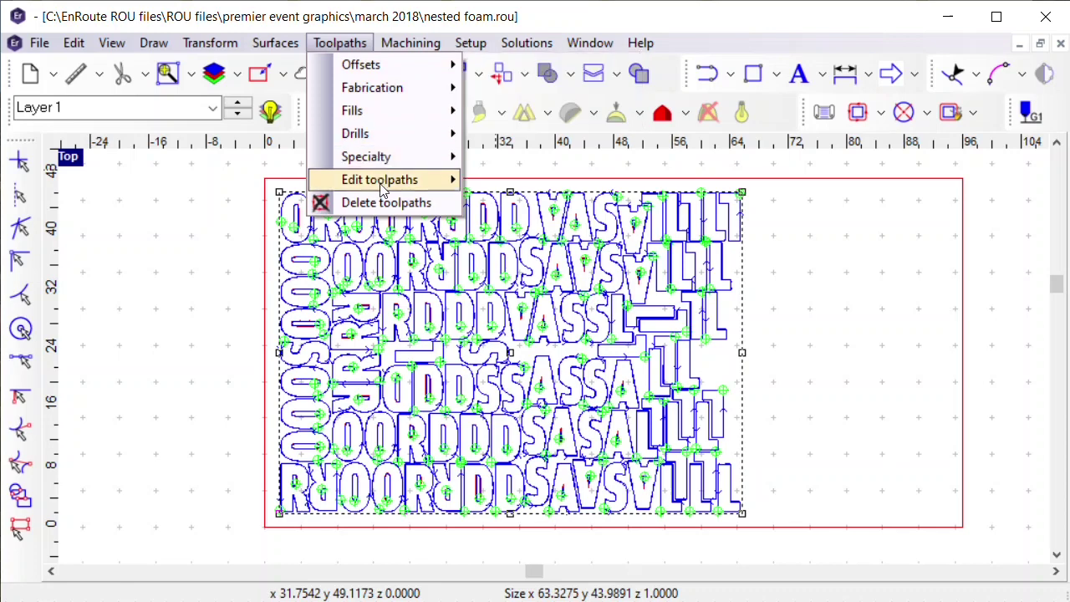
mouse_move(383, 180)
left_click(531, 180)
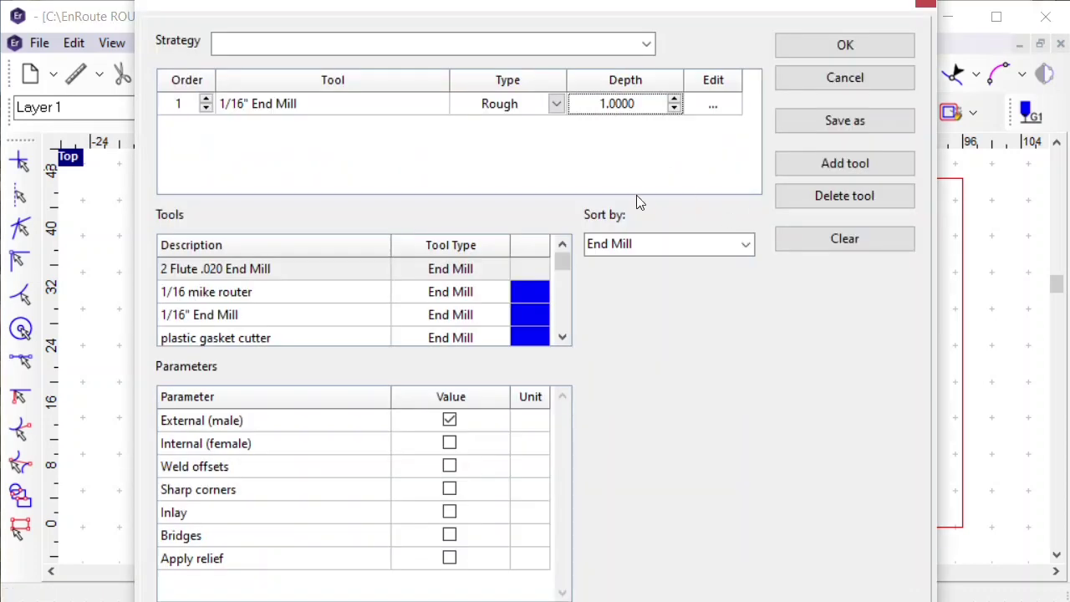
left_click(710, 109)
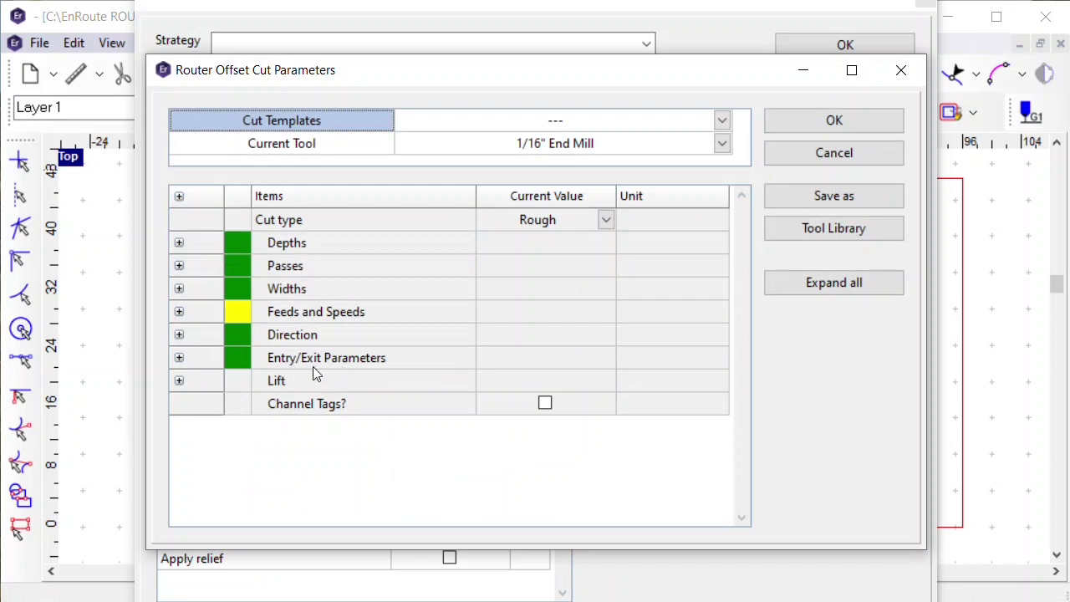
left_click(178, 382)
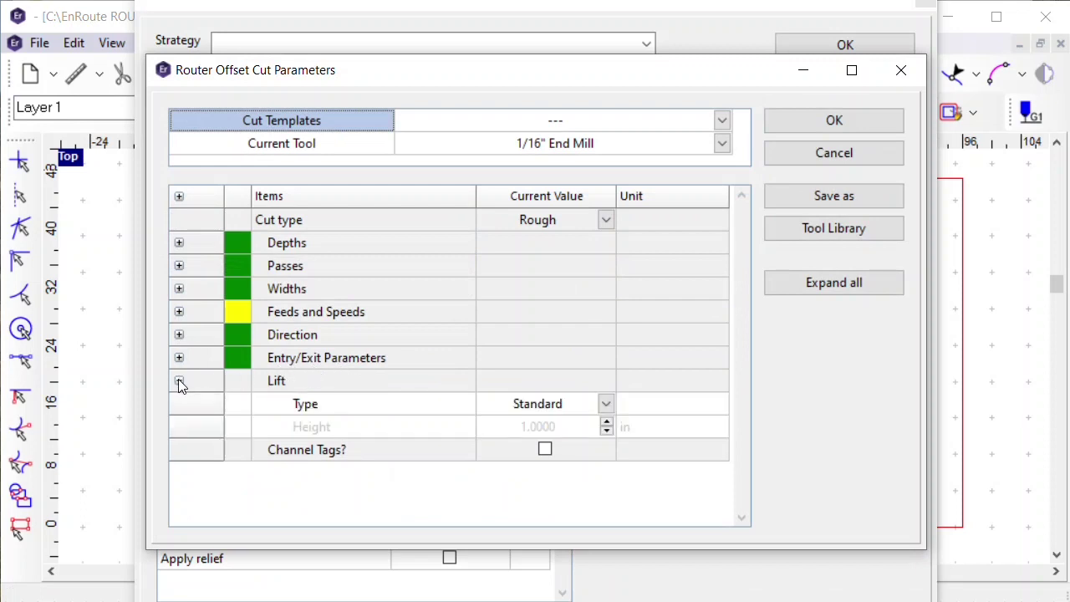
- Try the Material and Value lift types for the 1/16" End Mill's rough cut
left_click(605, 405)
left_click(615, 399)
left_click(614, 399)
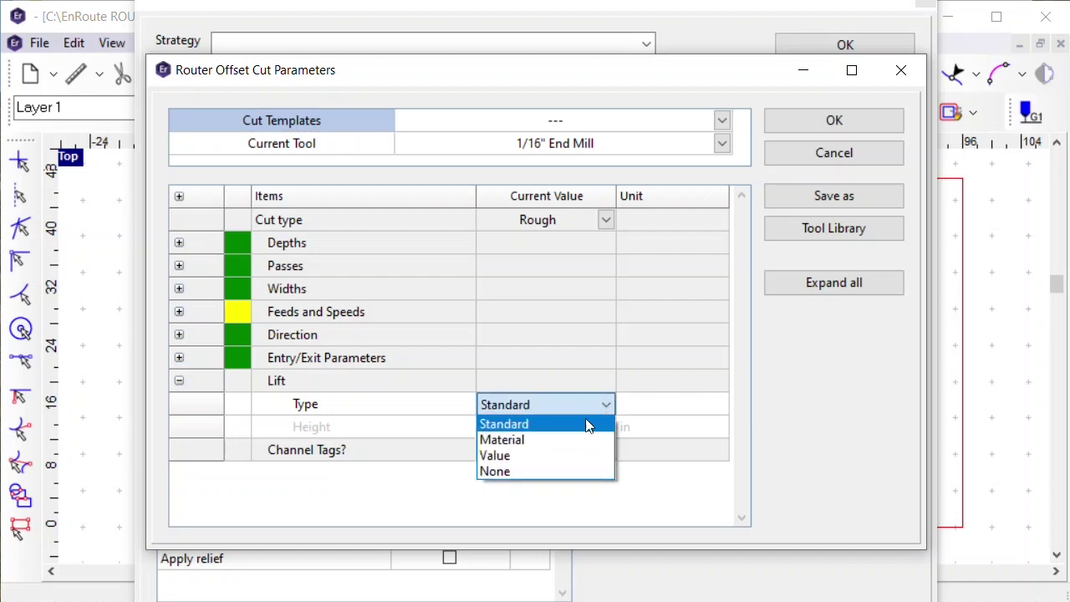
left_click(576, 441)
left_click(605, 404)
left_click(605, 405)
left_click(605, 405)
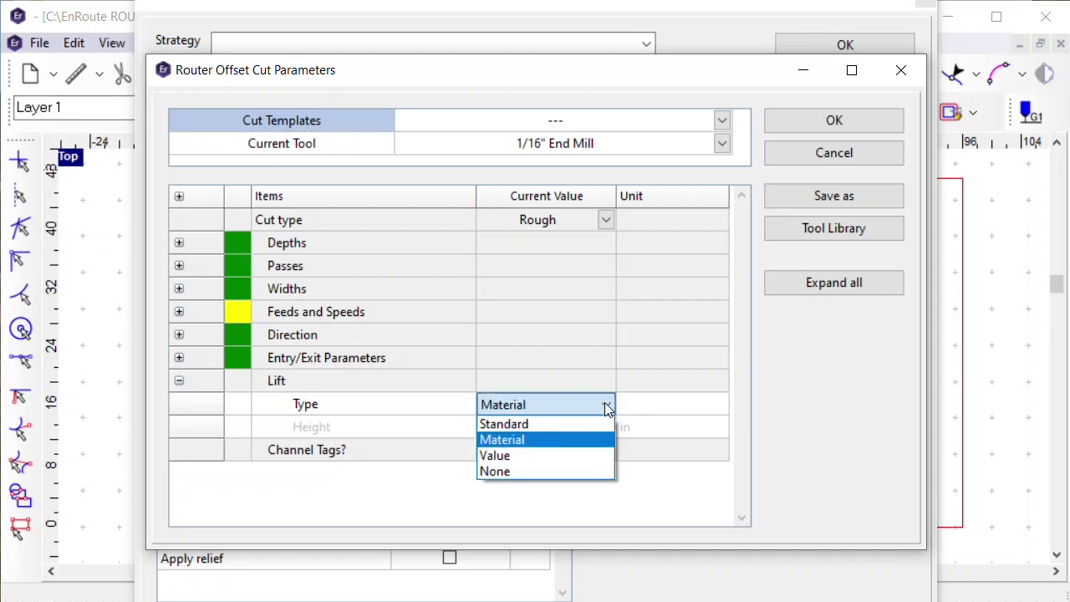
left_click(589, 457)
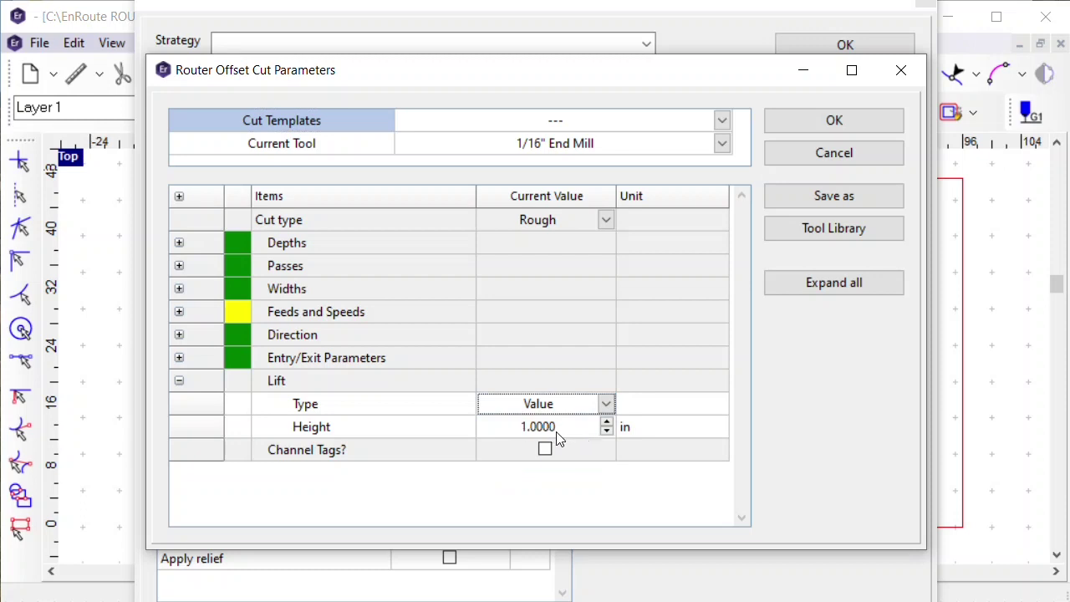
- Set the lift type to None and apply the edited cut parameters to the nested letters' toolpaths
left_click(605, 405)
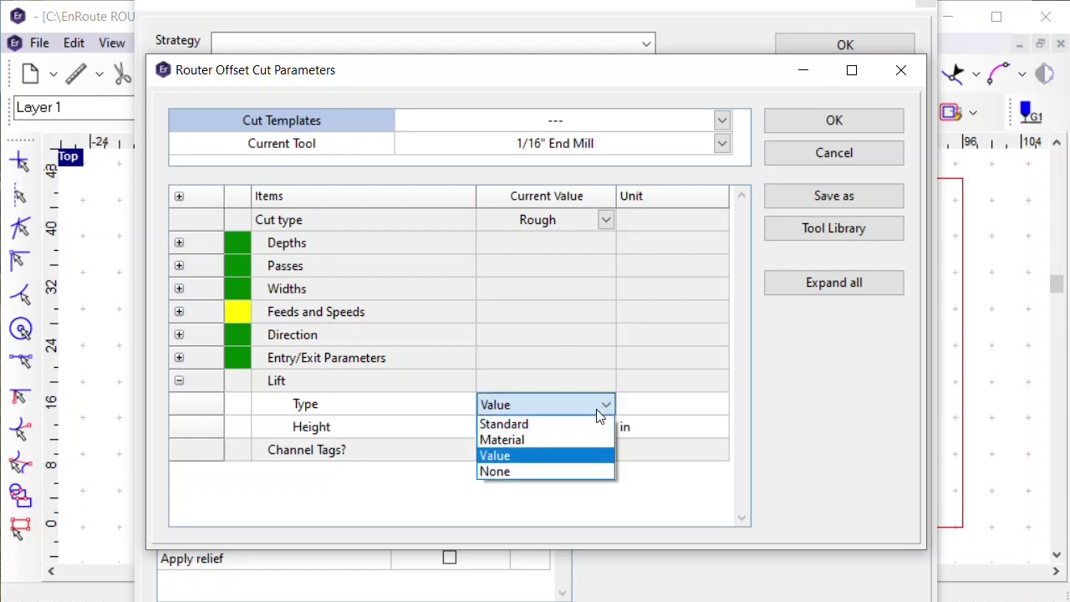
left_click(569, 470)
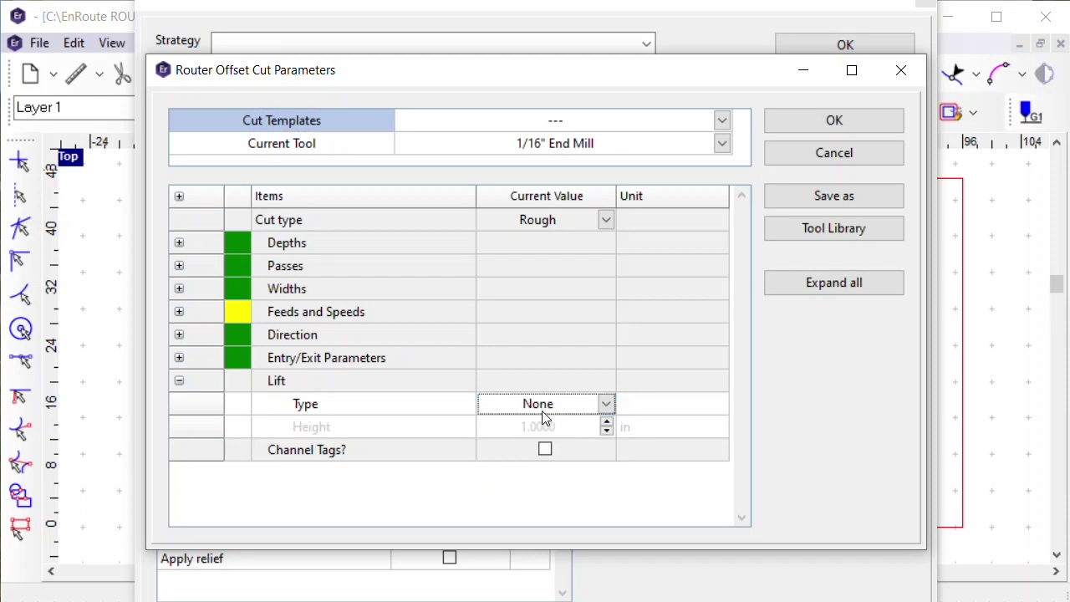
left_click(853, 120)
left_click(841, 46)
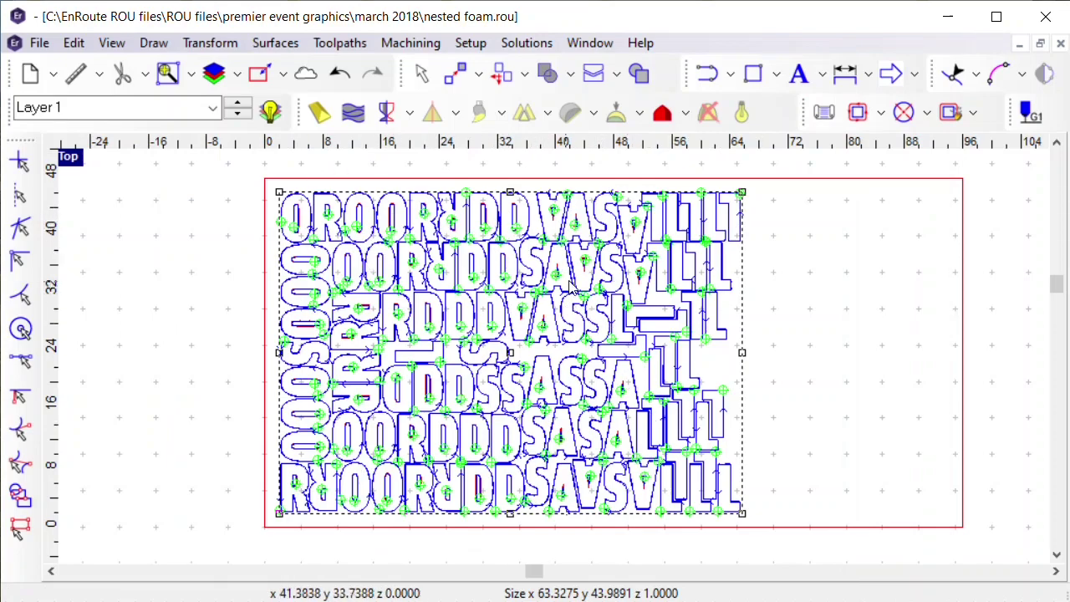
- Deselect the nested letters and examine their offset toolpaths and entry points across the plate
left_click(817, 247)
scroll(514, 198, "up", 3)
scroll(497, 197, "down", 3)
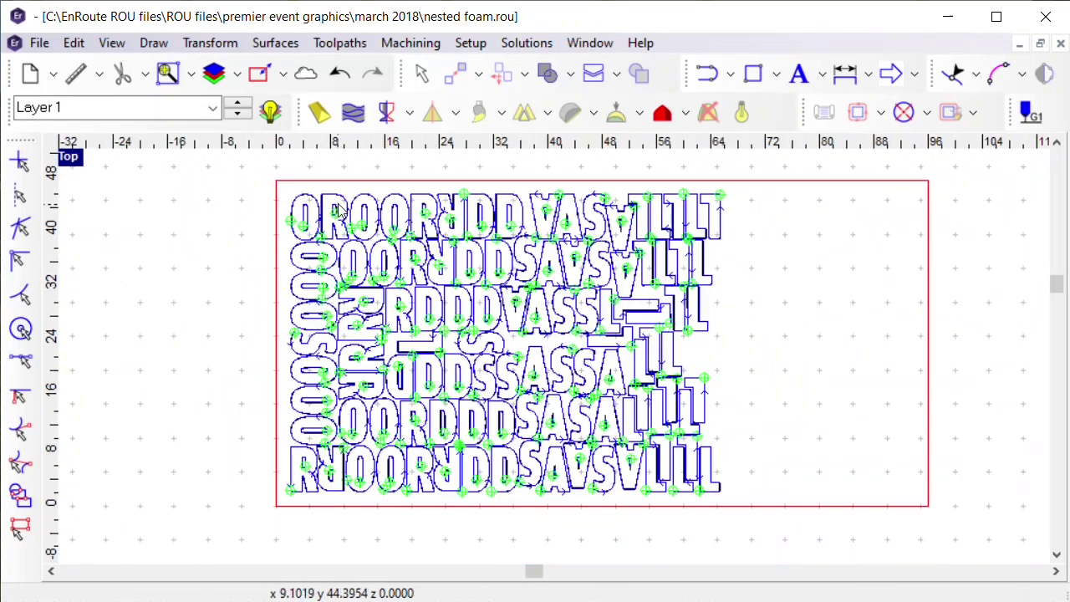
scroll(341, 199, "up", 4)
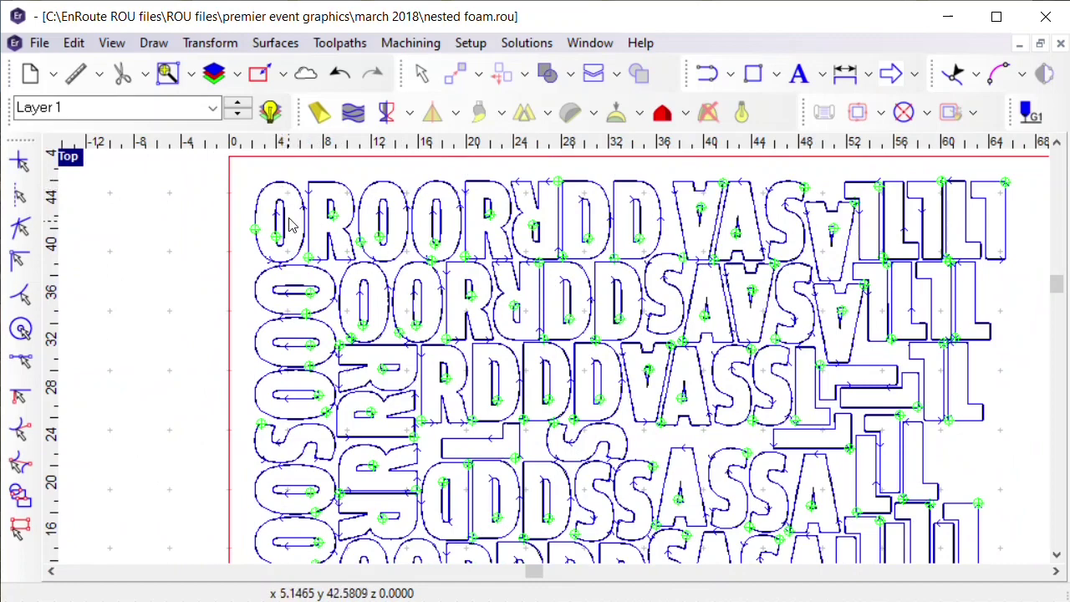
scroll(297, 236, "down", 3)
scroll(600, 244, "up", 2)
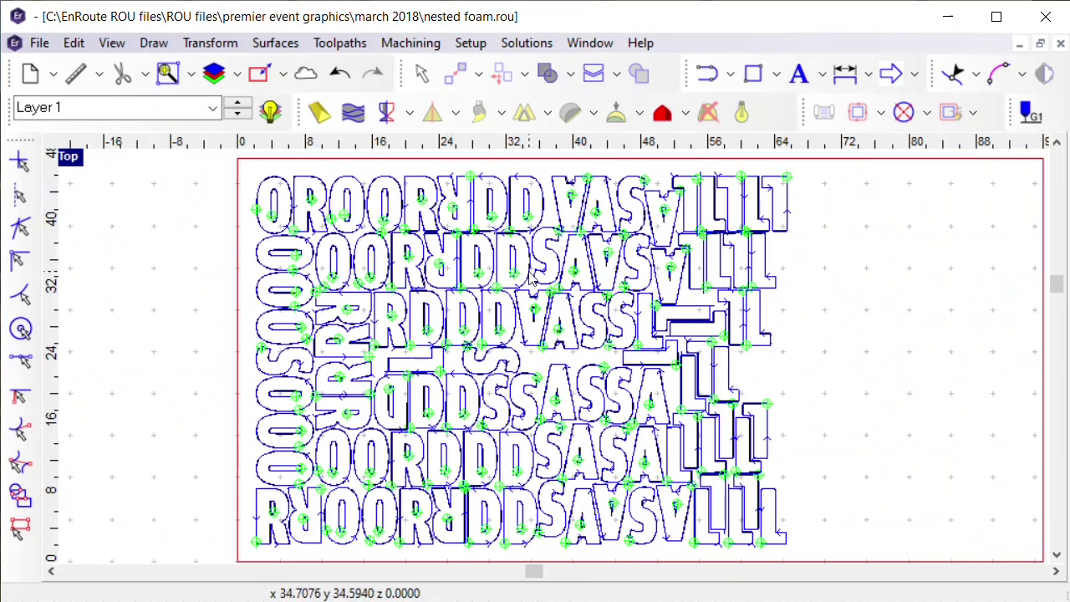
scroll(239, 241, "down", 1)
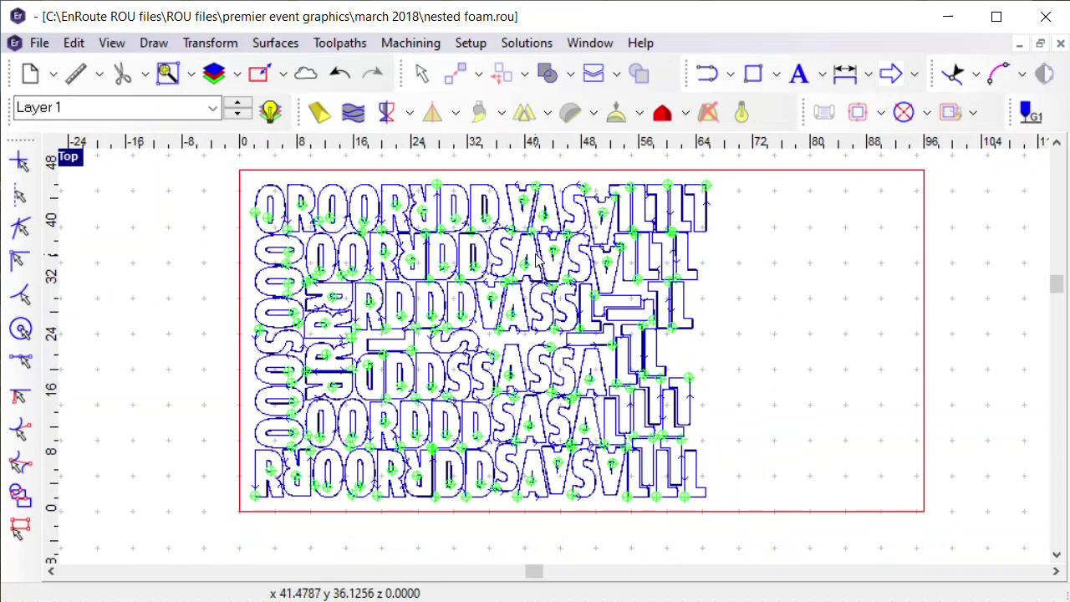
scroll(707, 175, "up", 3)
scroll(749, 183, "down", 2)
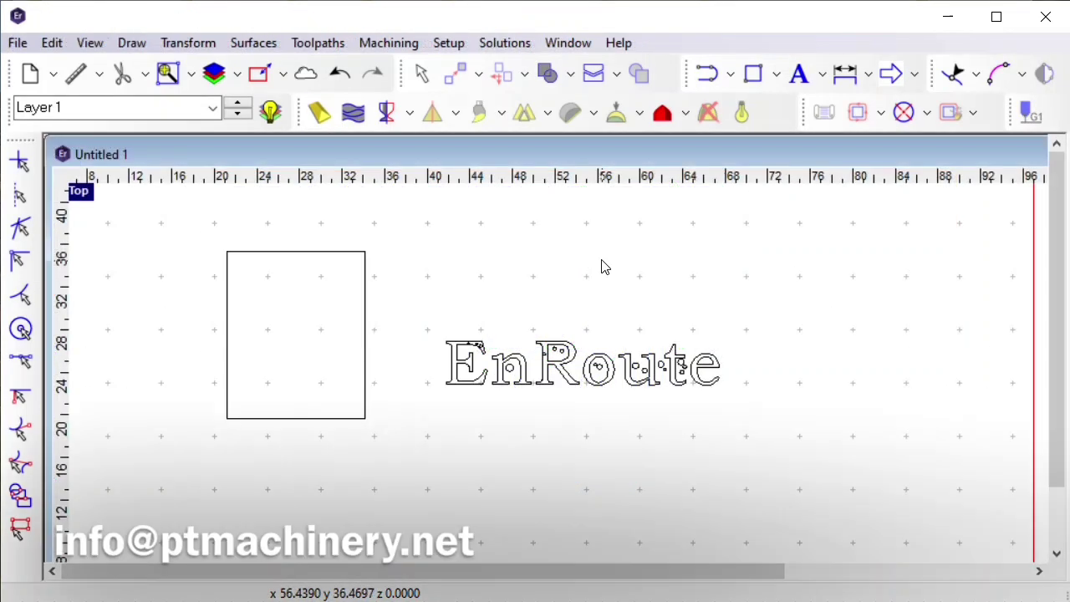
- Review the tools assigned in the Anderson Spectrum - RArcs driver's tool changer and accept the list
scroll(526, 401, "up", 2)
scroll(528, 380, "down", 2)
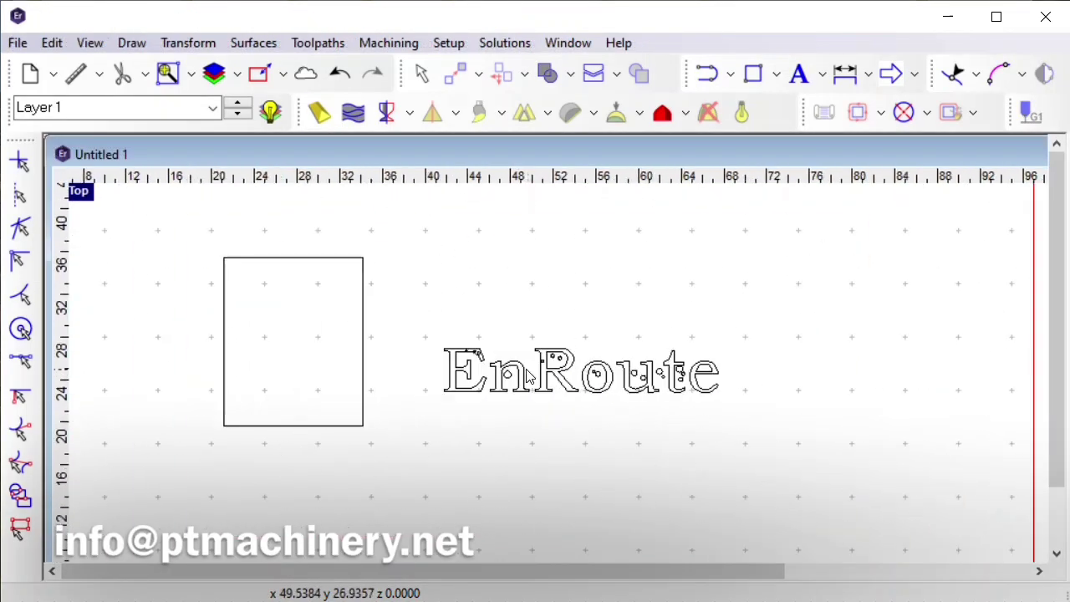
scroll(529, 381, "down", 1)
left_click(316, 42)
mouse_move(456, 50)
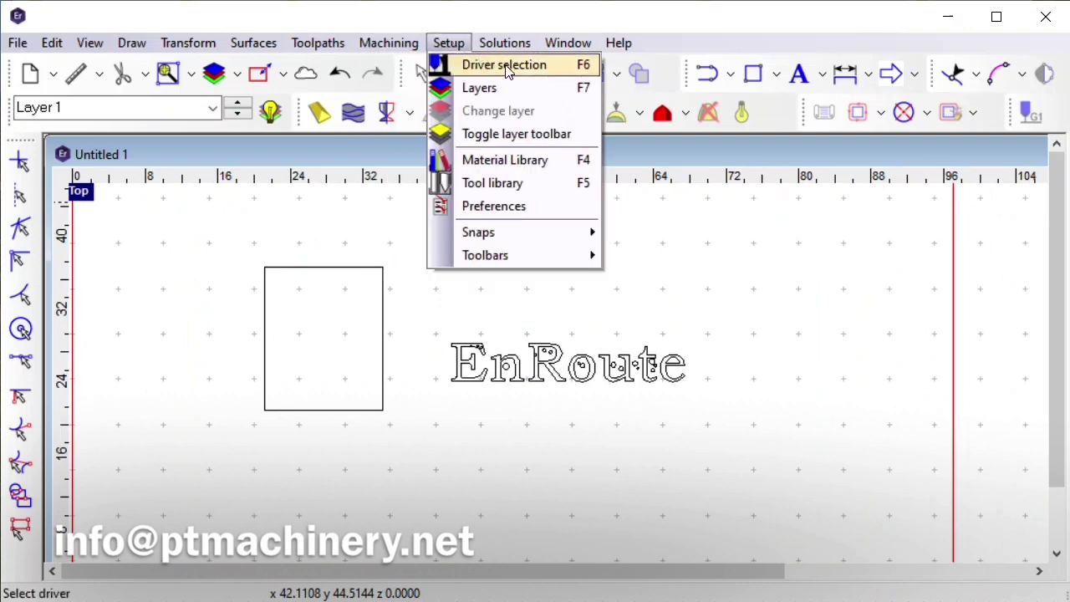
left_click(468, 65)
left_click(179, 246)
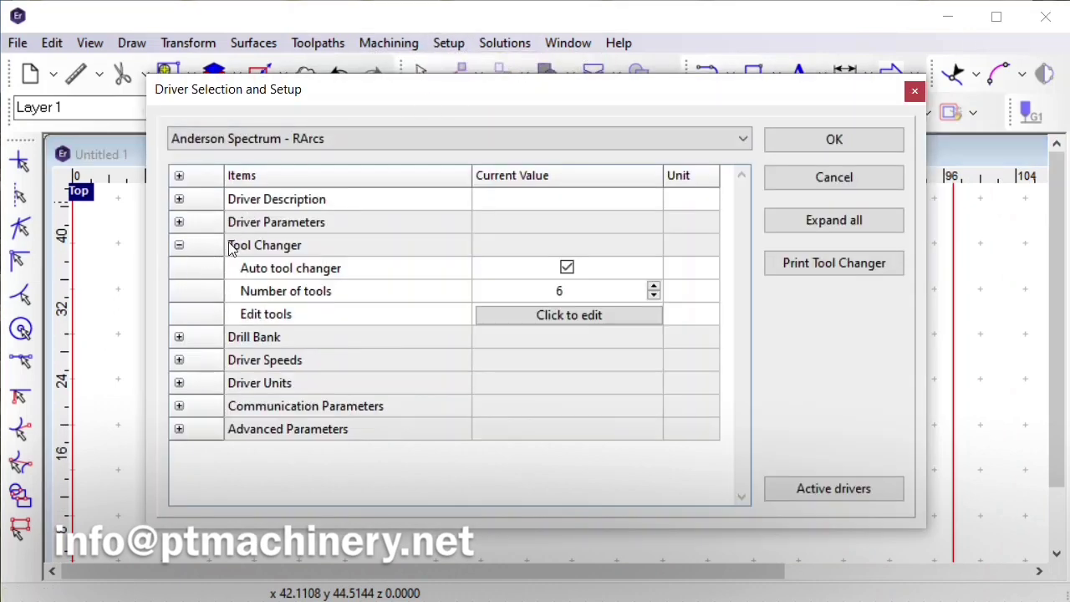
left_click(584, 313)
left_click(589, 315)
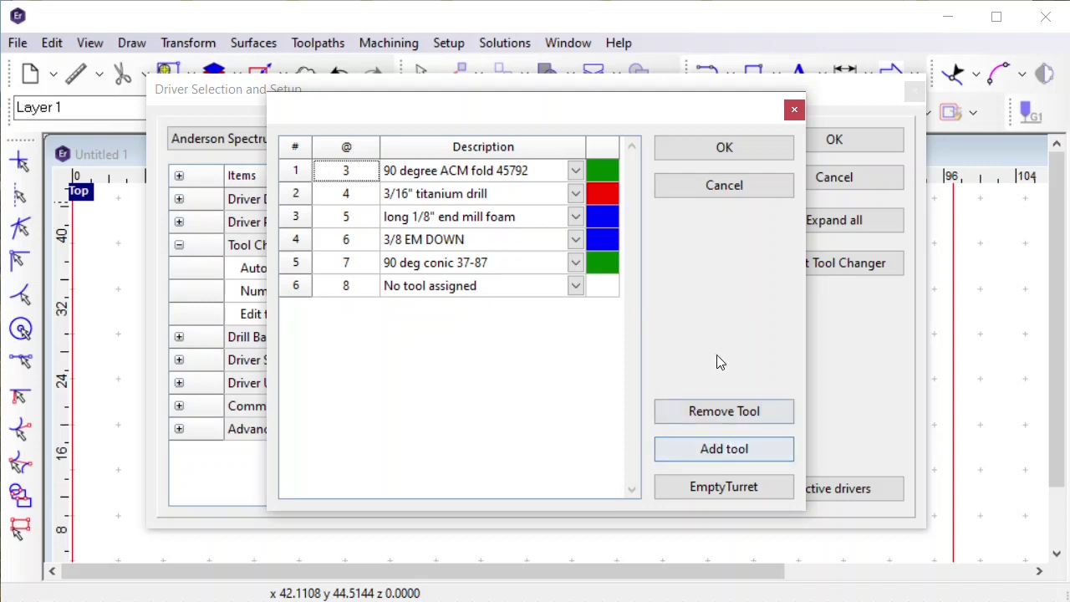
left_click(722, 147)
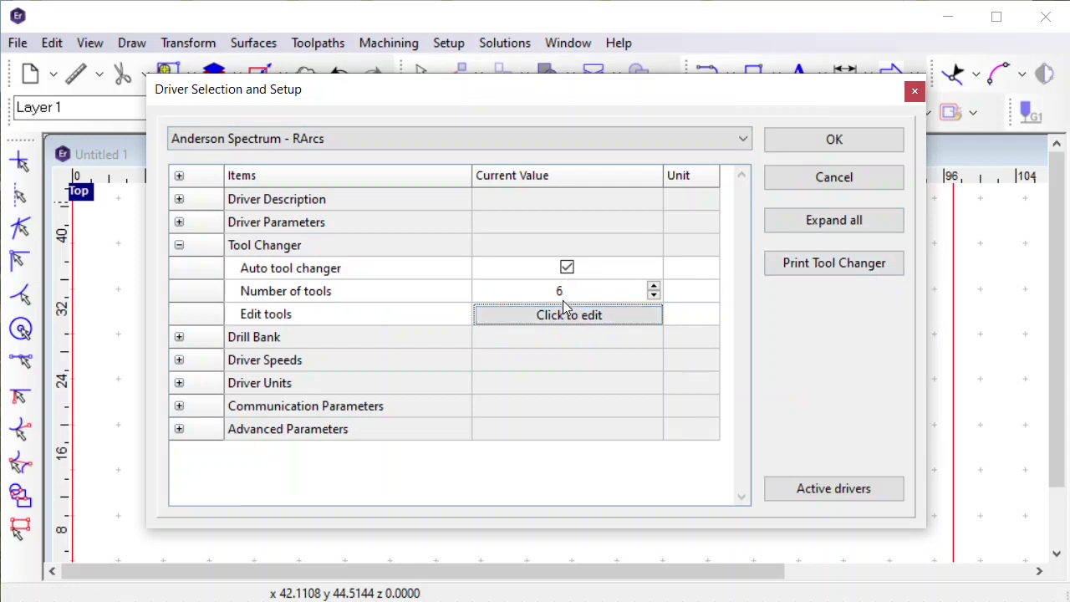
- Review the driver's drill bank configuration, cancel out of it and leave the driver setup
left_click(179, 337)
left_click(587, 385)
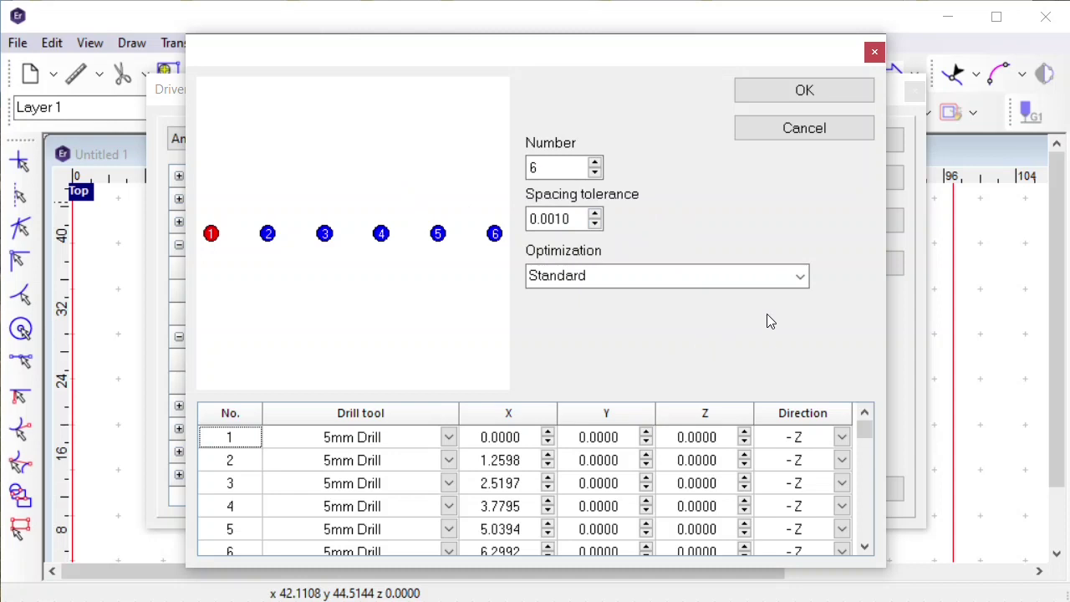
left_click(769, 137)
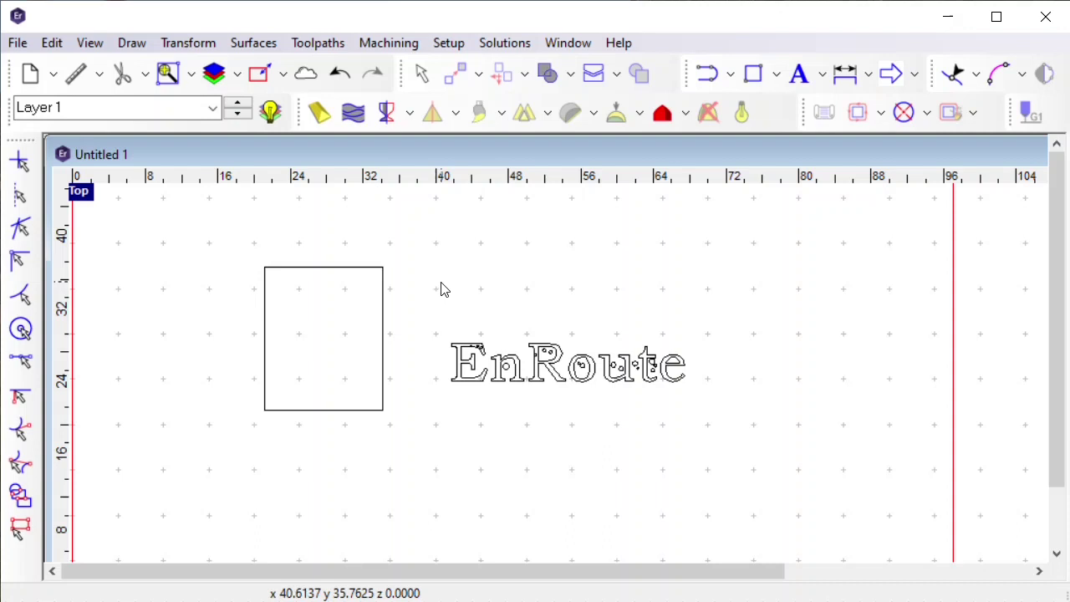
- Launch the LibraryManager solution, acknowledge its save reminder and reposition its window over the drawing
left_click(446, 46)
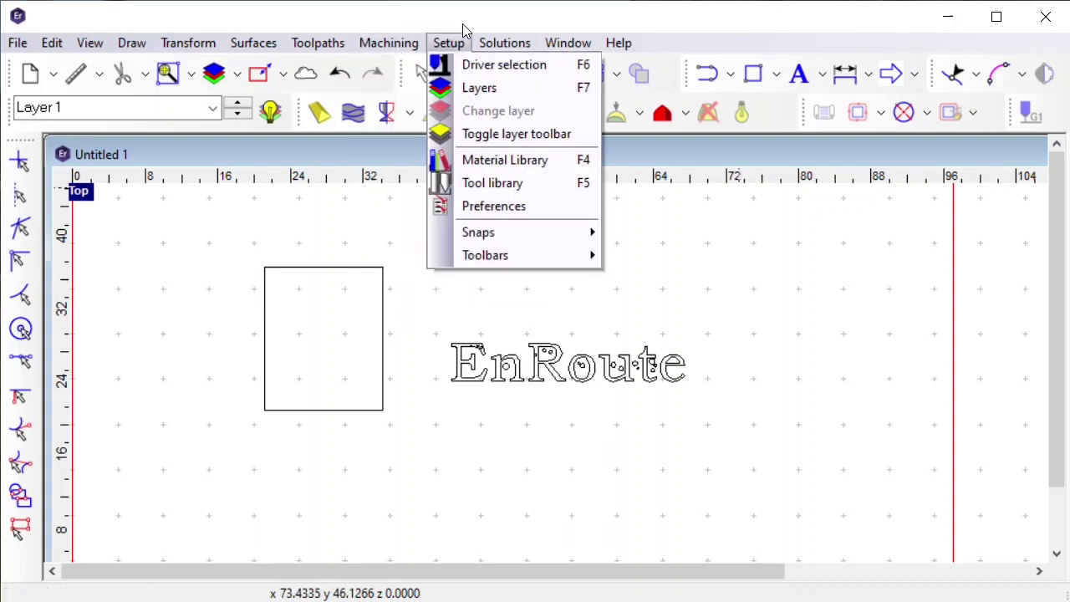
mouse_move(491, 46)
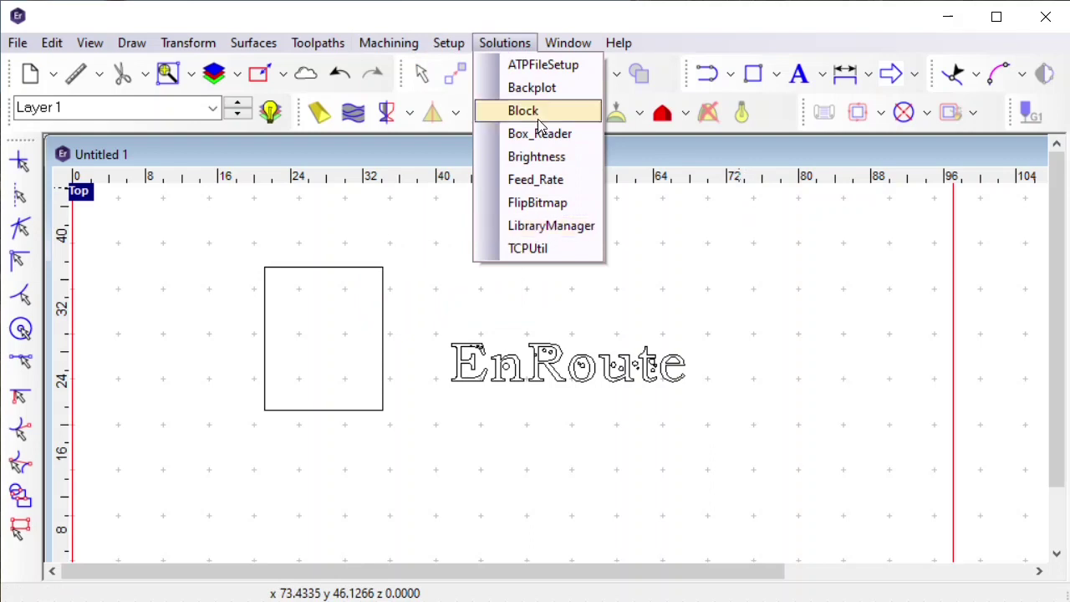
left_click(552, 227)
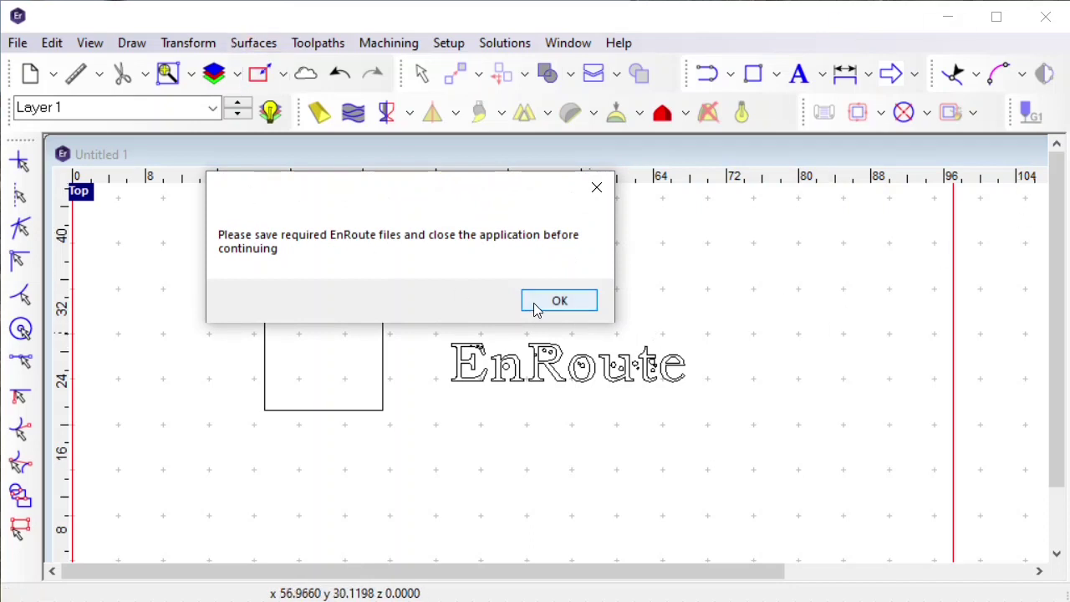
left_click(561, 300)
left_click_drag(557, 167, 437, 177)
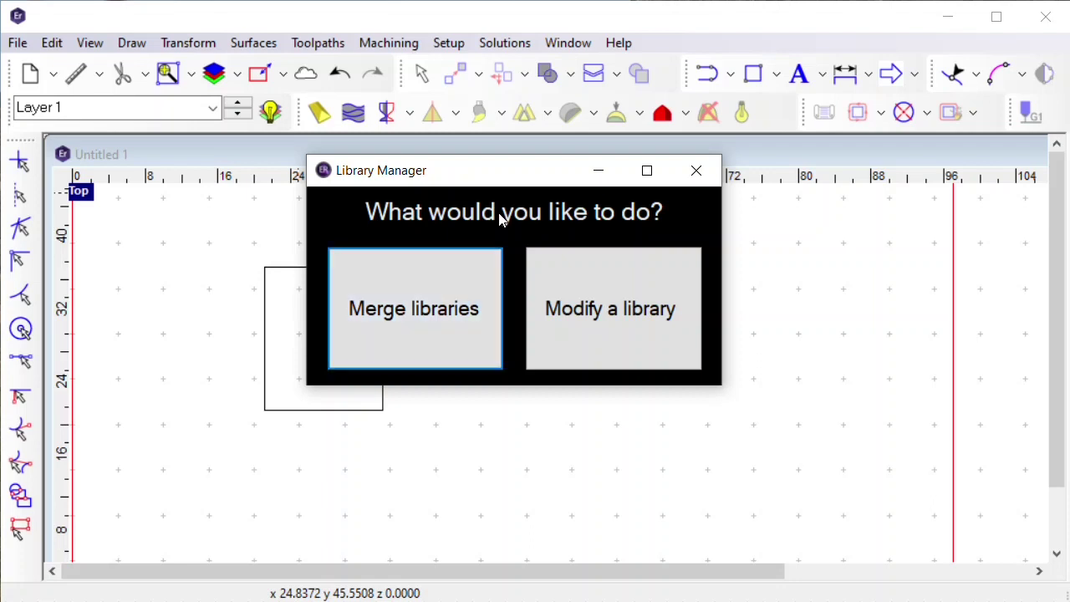
- View the Merge libraries options in Library Manager, dismiss them and close Library Manager
mouse_move(512, 175)
left_mouse_down()
mouse_move(513, 192)
mouse_move(514, 172)
left_mouse_up()
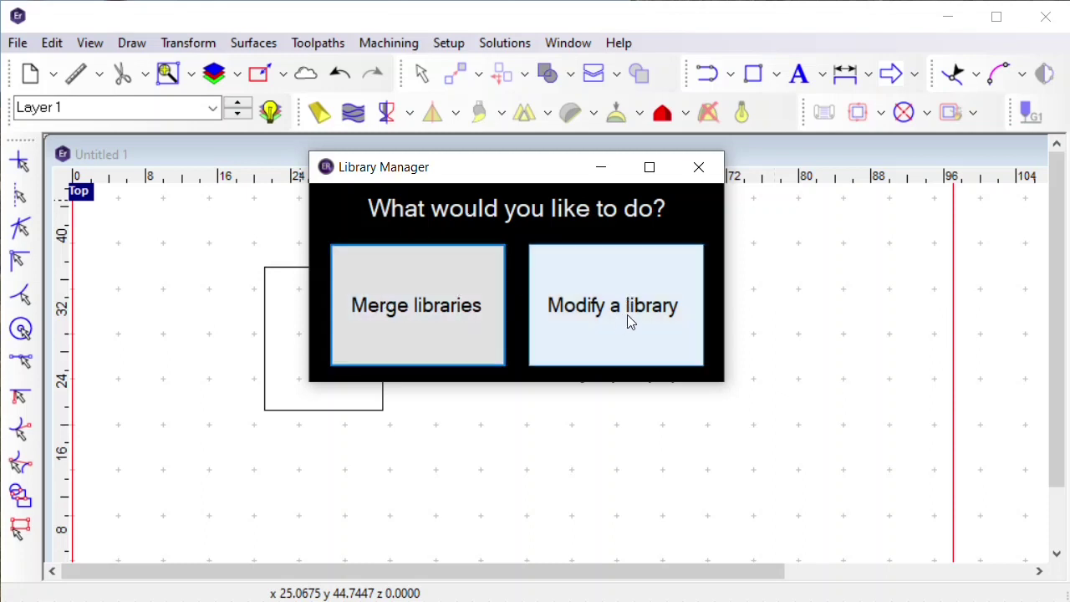
left_click(398, 311)
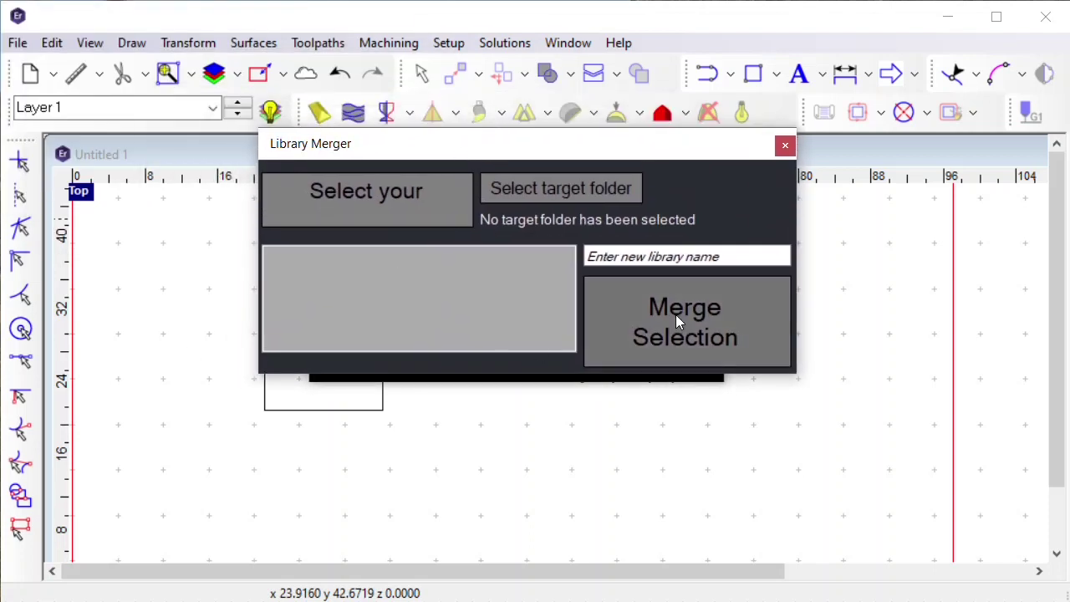
left_click(784, 146)
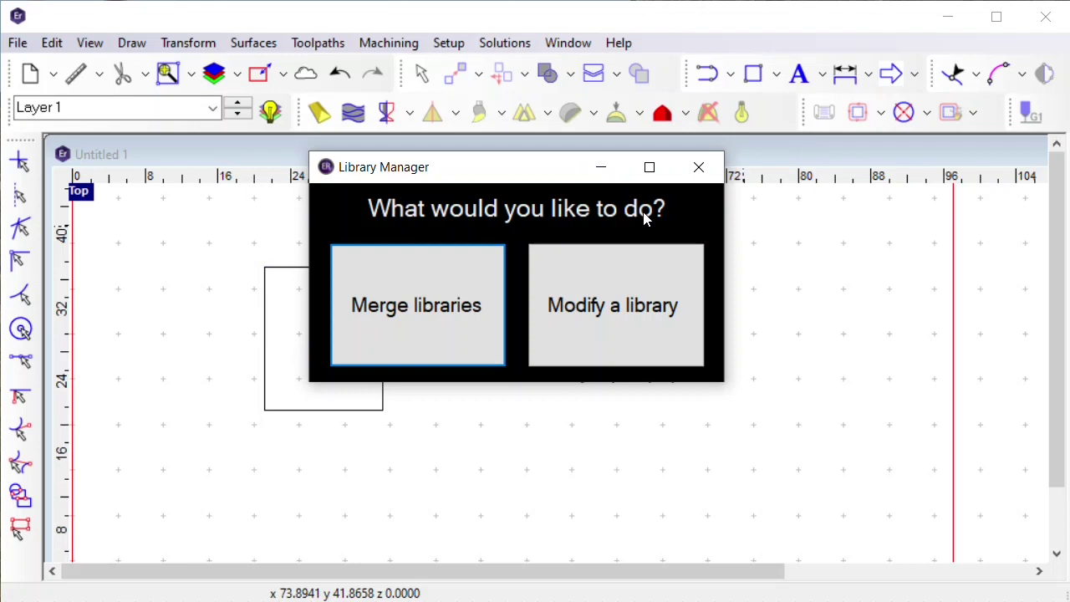
mouse_move(477, 175)
left_mouse_down()
mouse_move(489, 203)
mouse_move(483, 188)
left_mouse_up()
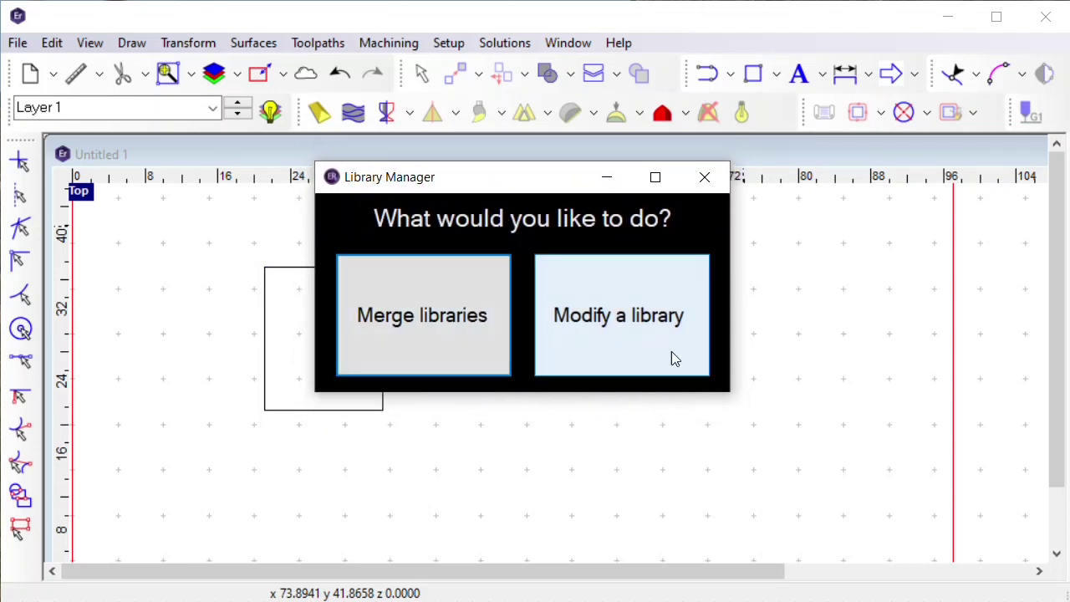
left_click(705, 177)
- Examine the small circles scattered over the letters of the EnRoute text
scroll(610, 382, "up", 2)
scroll(831, 357, "up", 1)
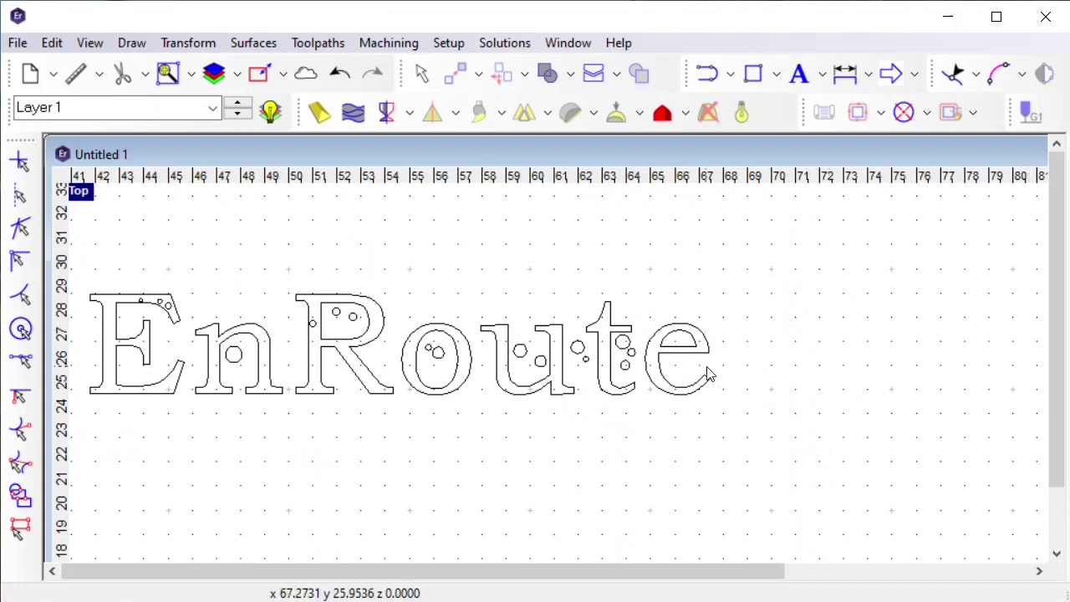
scroll(712, 375, "down", 2)
scroll(441, 394, "up", 2)
scroll(496, 301, "up", 1)
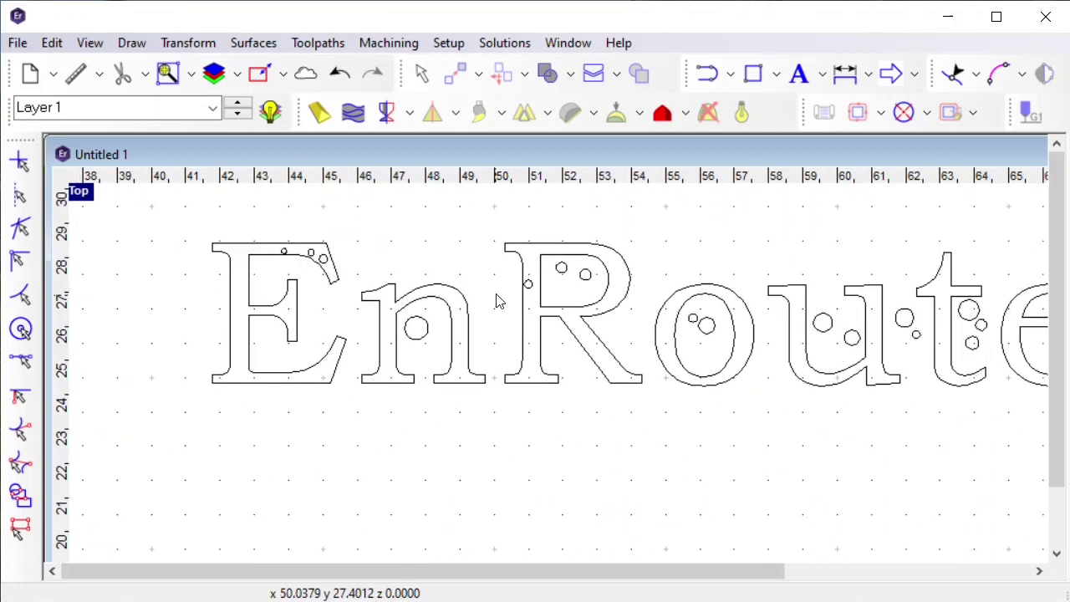
scroll(258, 359, "down", 2)
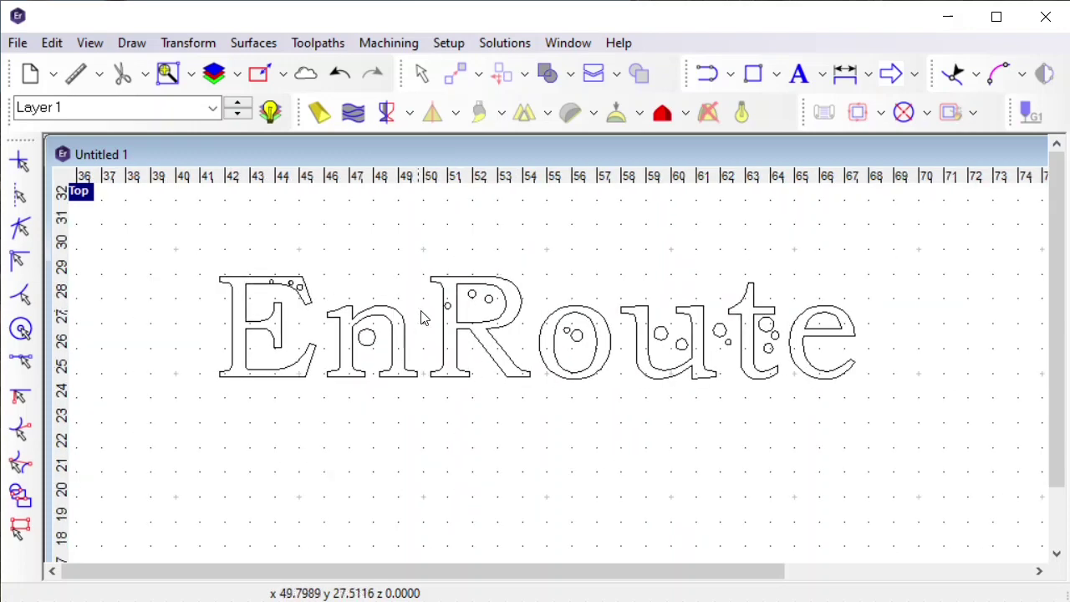
scroll(699, 334, "up", 1)
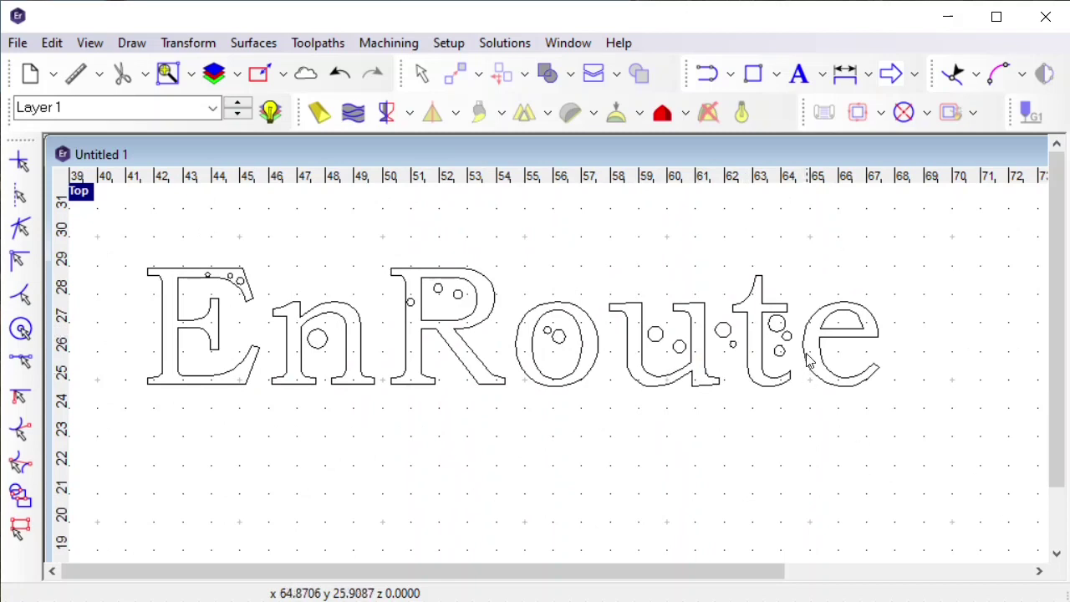
scroll(807, 361, "down", 1)
scroll(805, 351, "up", 2)
scroll(842, 311, "down", 1)
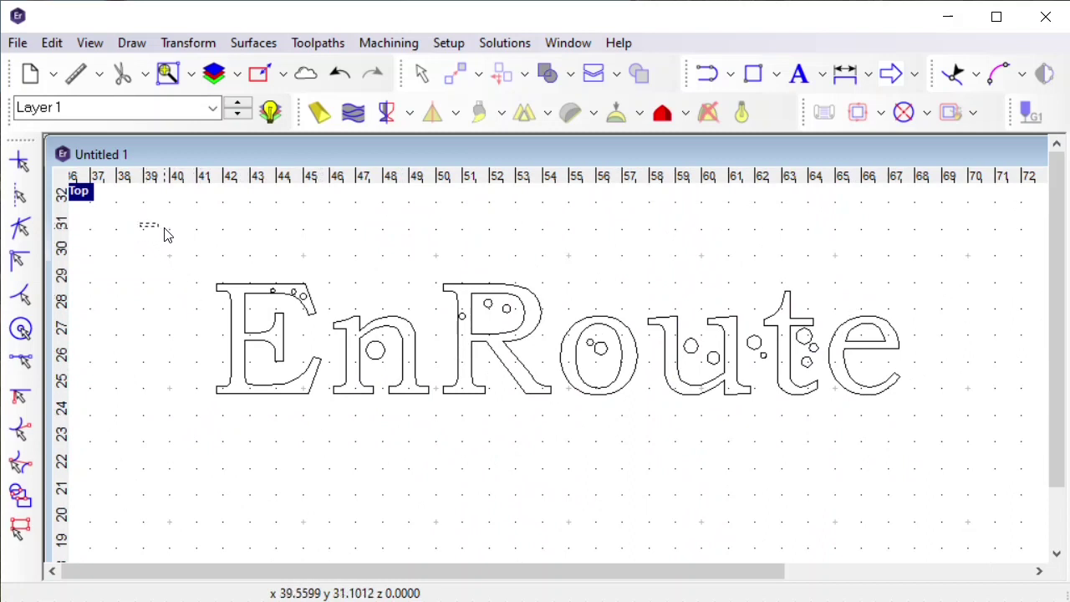
- Try to window-select the small circles in the EnRoute text without including its letters
left_click_drag(260, 249, 917, 360)
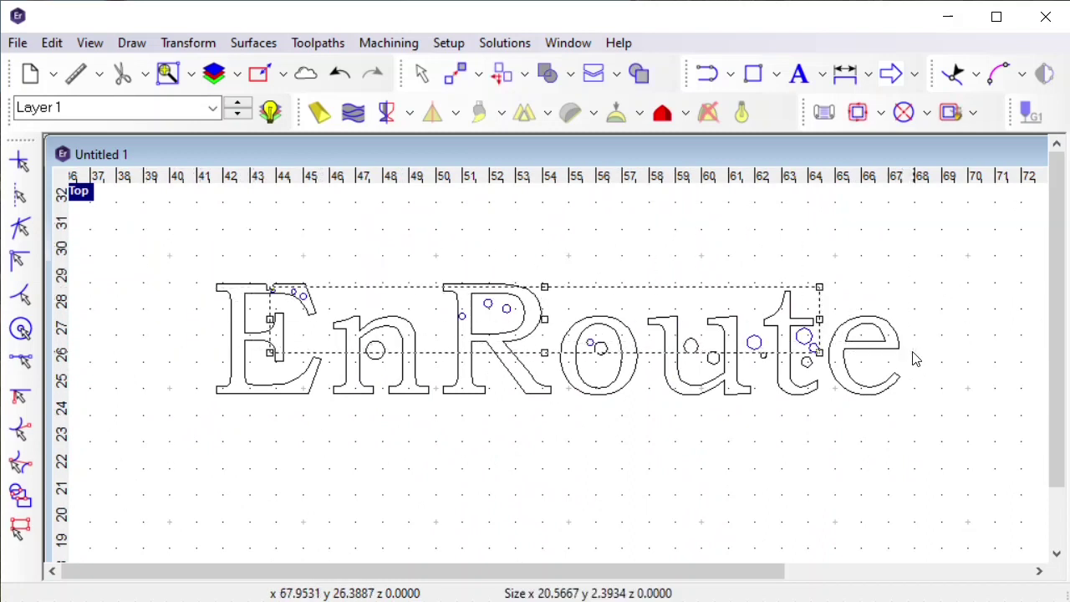
left_click(212, 258)
left_click_drag(155, 241, 921, 295)
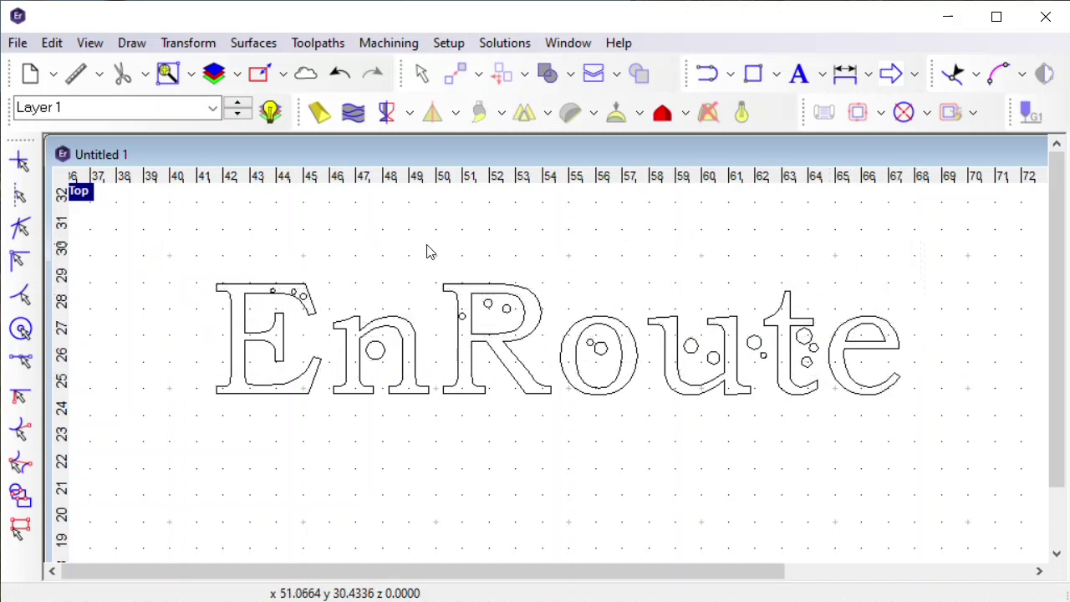
left_click_drag(149, 284, 262, 482)
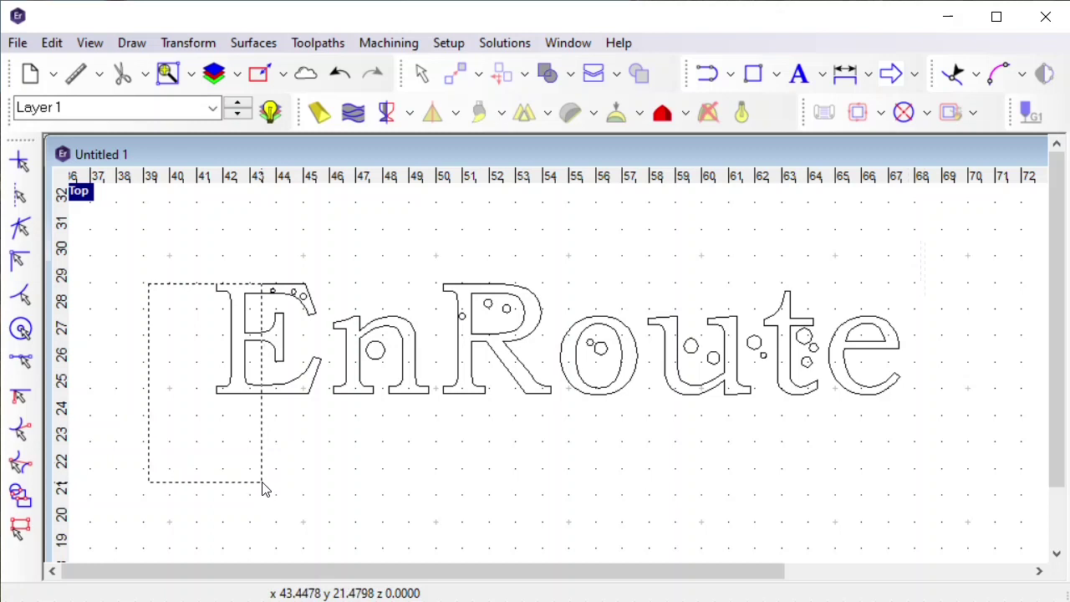
left_click_drag(336, 221, 432, 237)
left_click_drag(532, 293, 535, 291)
left_click_drag(562, 257, 669, 287)
left_click_drag(812, 279, 841, 315)
- Select the whole EnRoute text together with its circles, clear that, select only the letter R and deselect it
left_click_drag(151, 221, 964, 483)
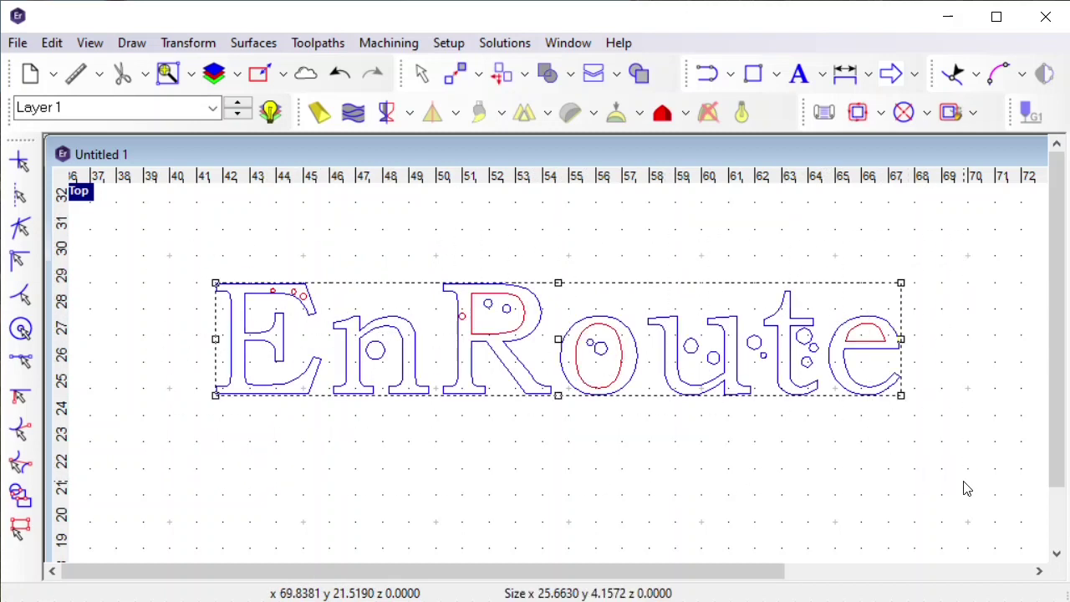
left_click_drag(141, 246, 245, 293)
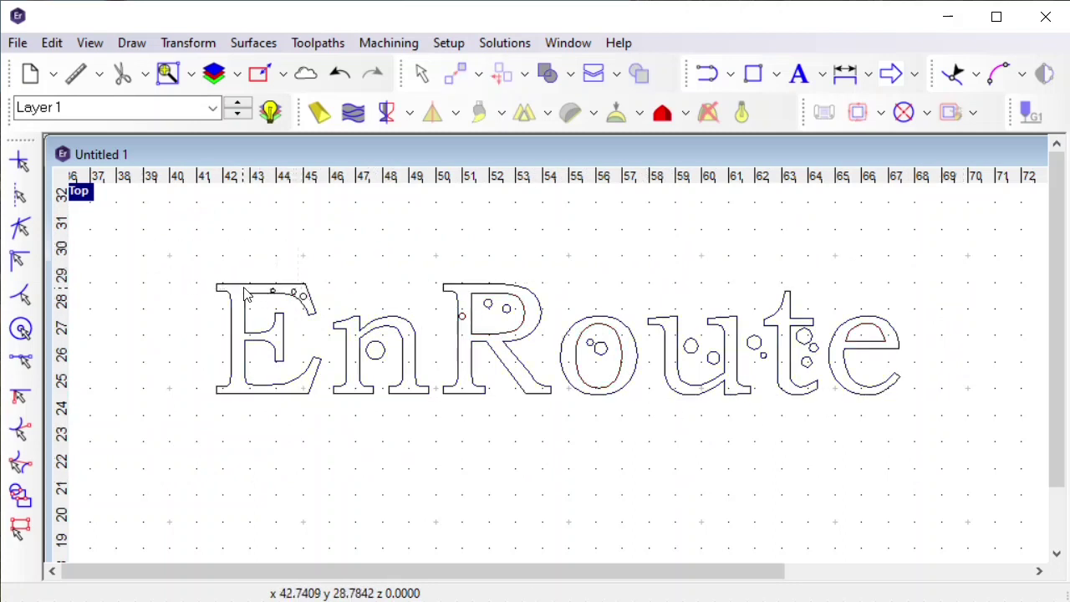
left_click(245, 293)
left_click(452, 284)
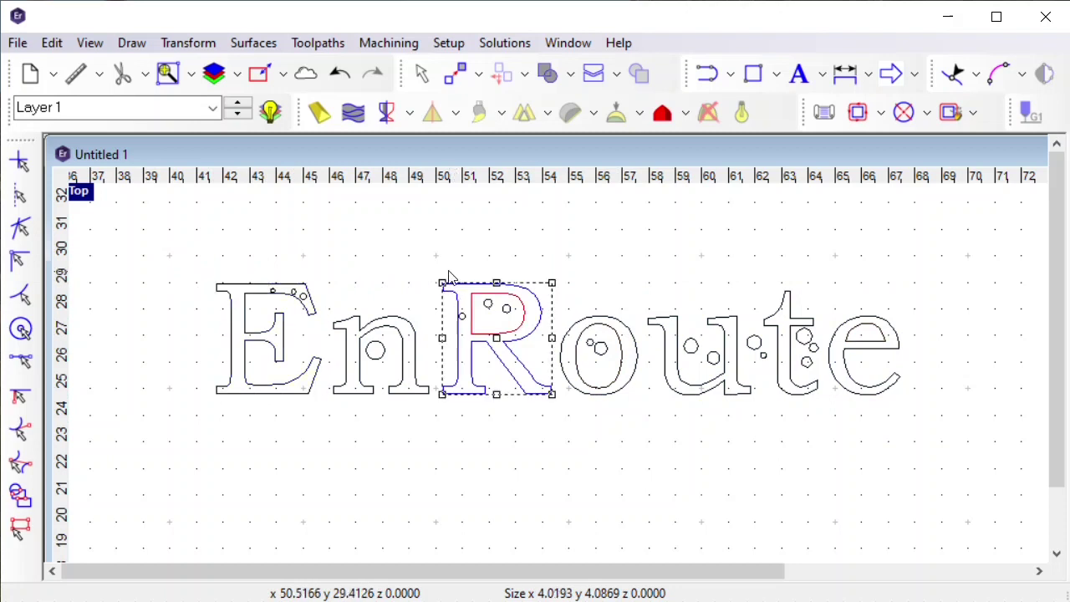
left_click(215, 355)
- Select only the EnRoute letters, move them below the small circles, undo the move and clear the selection
left_click_drag(151, 484, 995, 396)
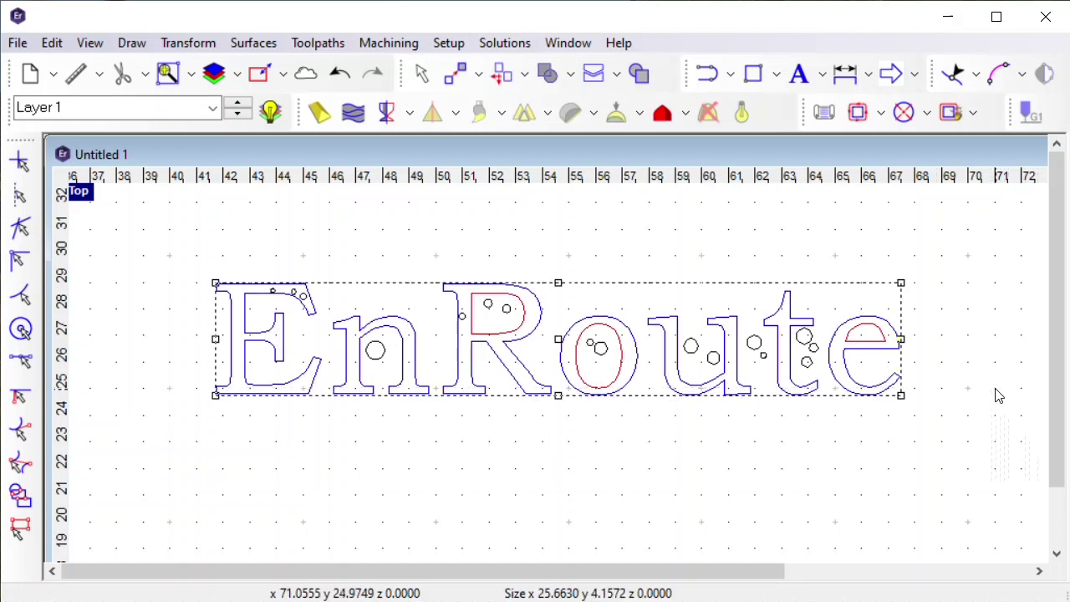
left_click_drag(161, 462, 937, 387)
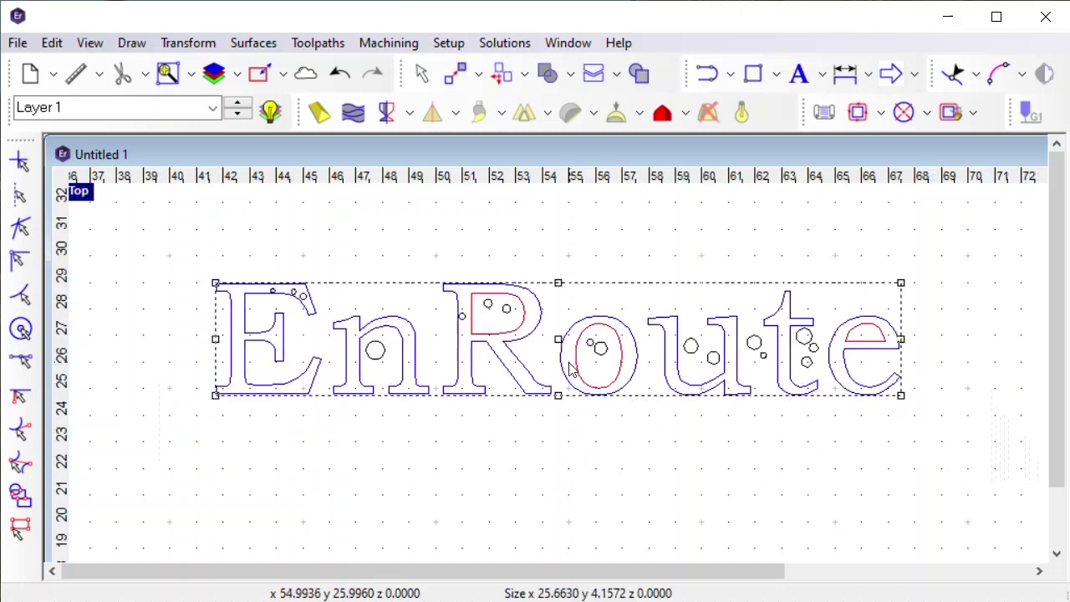
left_click_drag(559, 340, 547, 472)
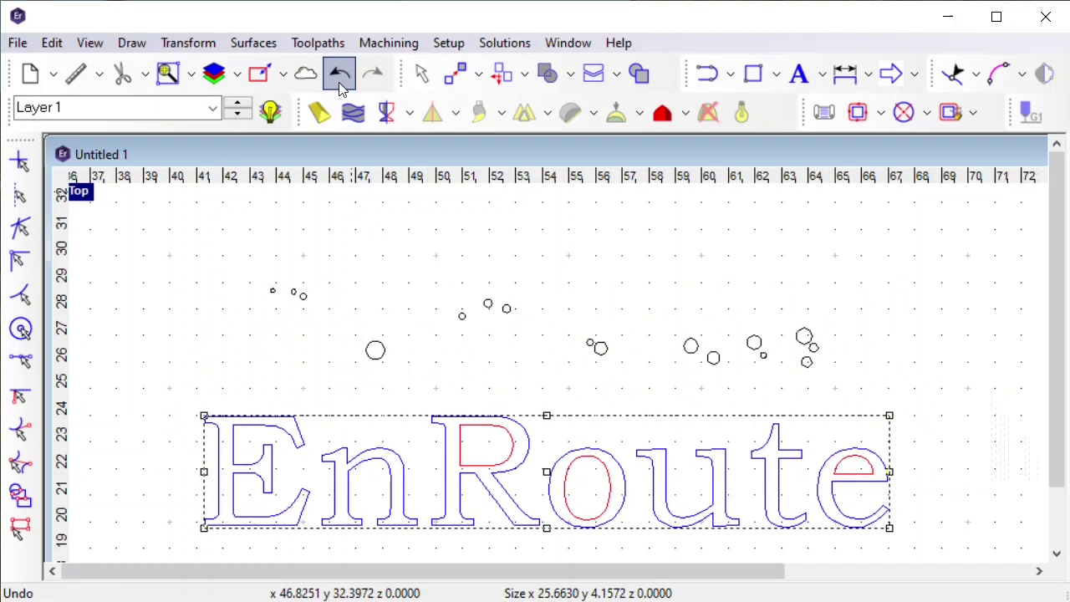
left_click(340, 76)
left_click(392, 239)
- Examine up close the small circles placed among the letters E, n and R of the EnRoute text
scroll(538, 339, "up", 3)
scroll(551, 314, "down", 3)
scroll(271, 260, "up", 5)
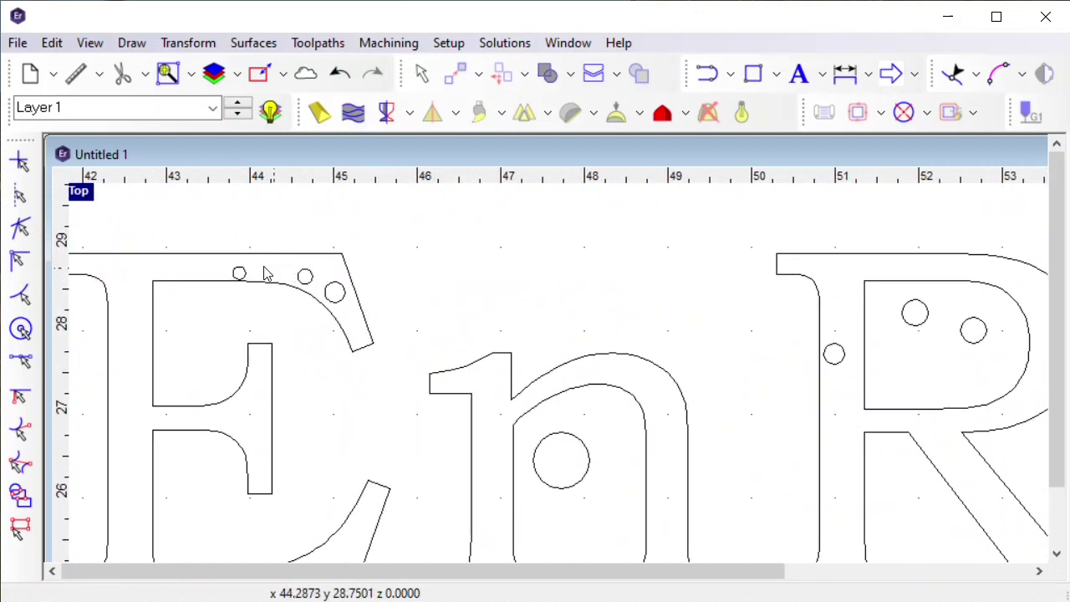
scroll(271, 260, "up", 1)
scroll(310, 267, "down", 3)
scroll(316, 260, "up", 4)
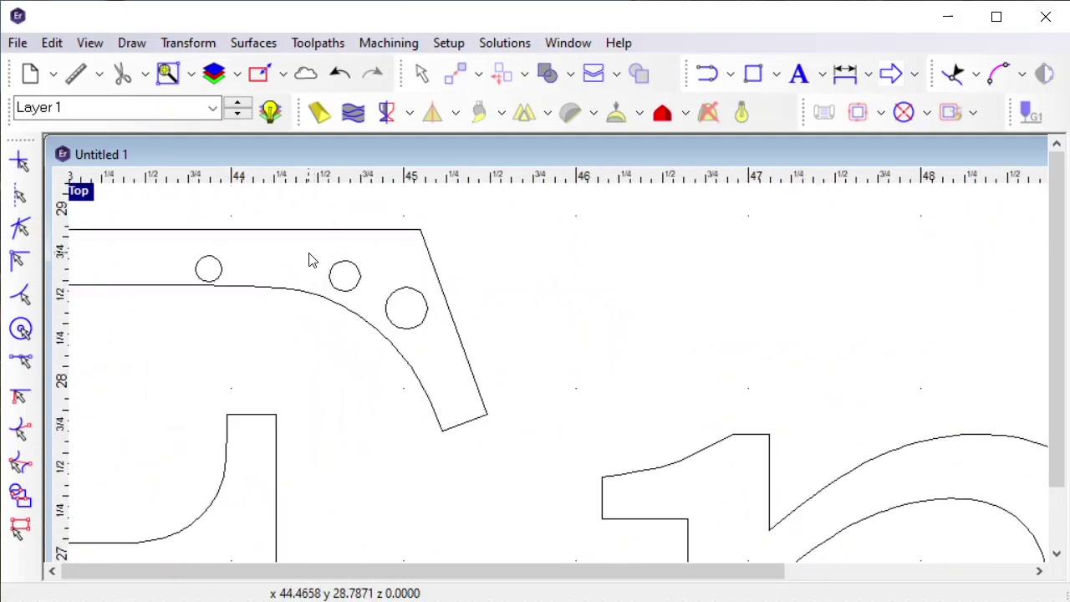
scroll(351, 265, "down", 3)
scroll(636, 343, "up", 4)
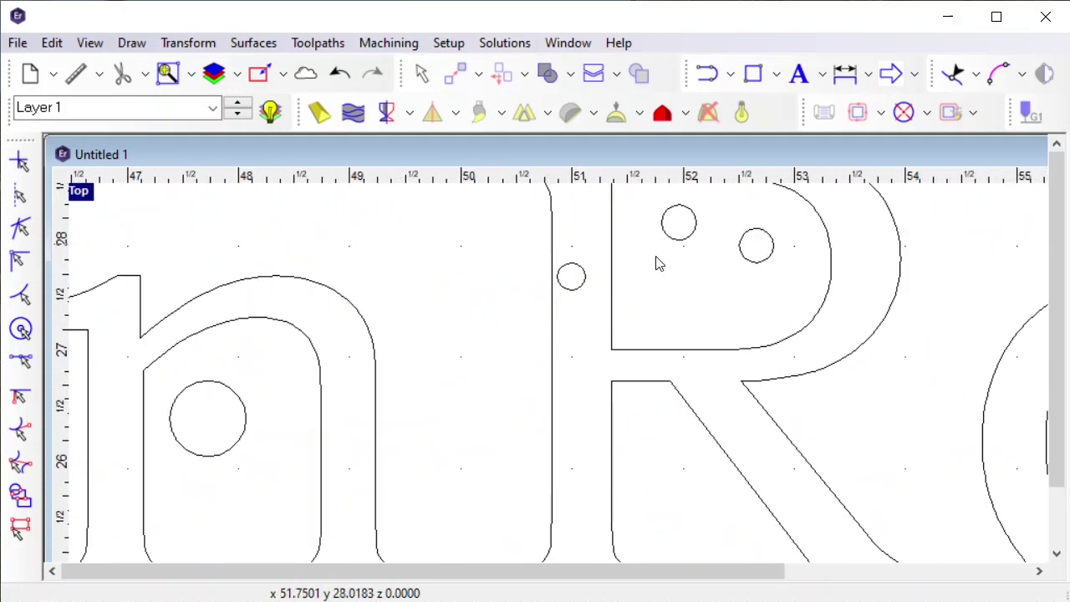
scroll(590, 301, "down", 4)
scroll(958, 361, "up", 2)
scroll(536, 324, "up", 2)
scroll(834, 376, "down", 4)
- Select the whole EnRoute text with its circles, clear that, then select only the letters and clear the selection again
left_click_drag(109, 216, 958, 423)
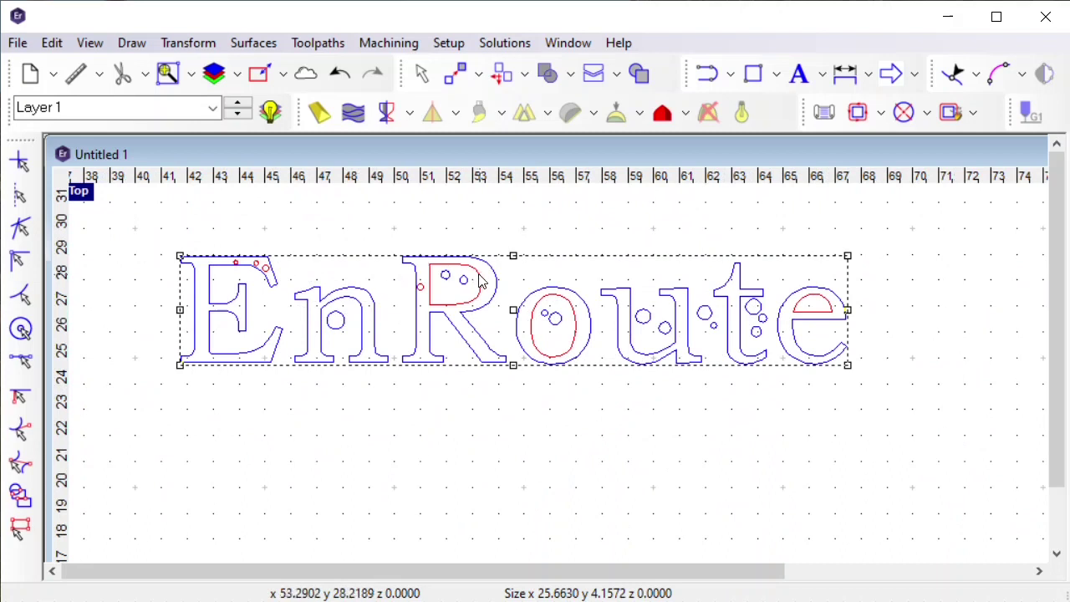
left_click(848, 411)
left_click_drag(983, 476, 106, 359)
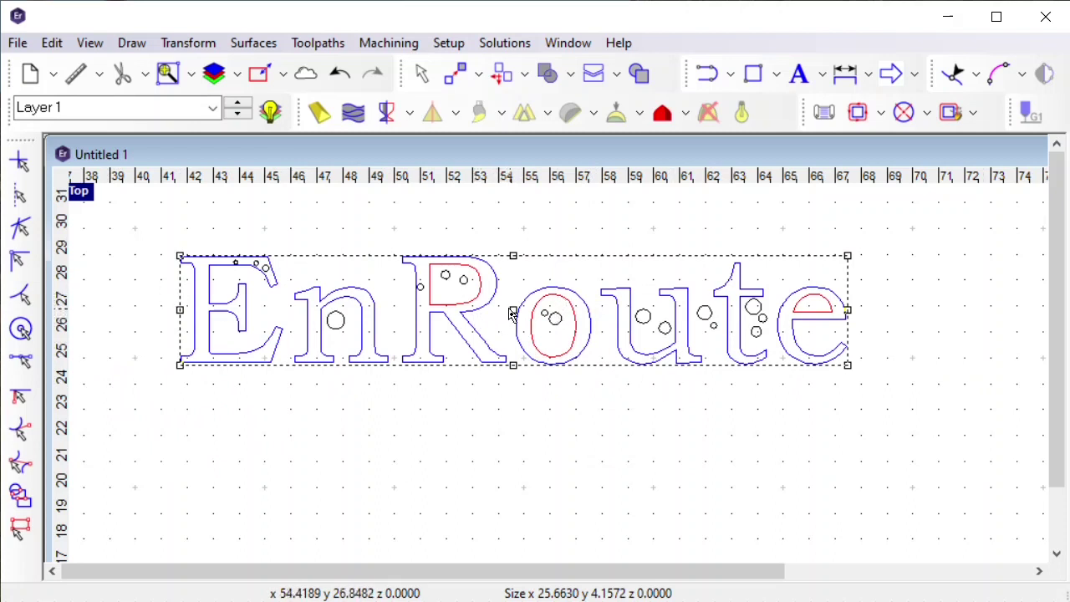
left_click(688, 449)
- Select only the small circles, move them below the EnRoute letters, undo the move and clear the selection
left_click_drag(154, 221, 913, 362)
left_click_drag(500, 305, 539, 466)
left_click(619, 435)
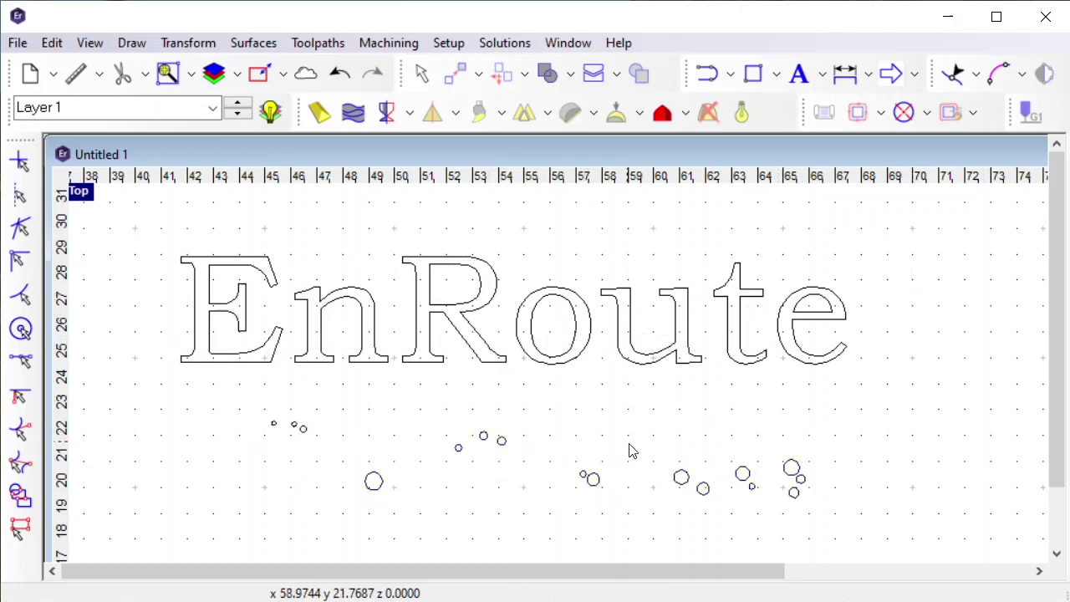
left_click(342, 74)
left_click(341, 73)
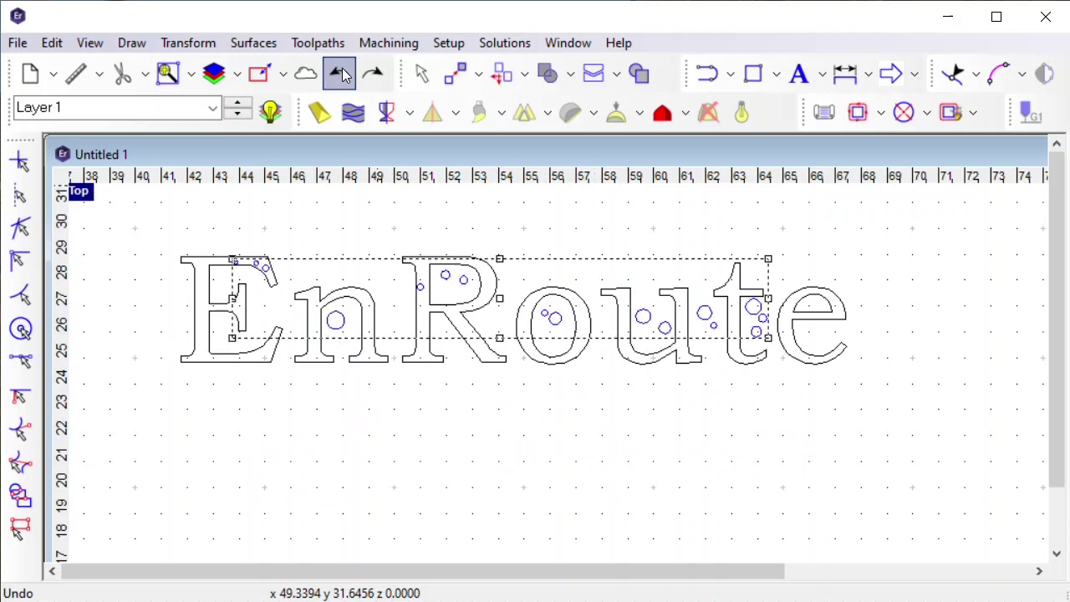
left_click(208, 237)
- Select only the EnRoute letters, clear that selection, and try a window selection across the upper part of the text
scroll(204, 255, "up", 2)
scroll(203, 255, "down", 2)
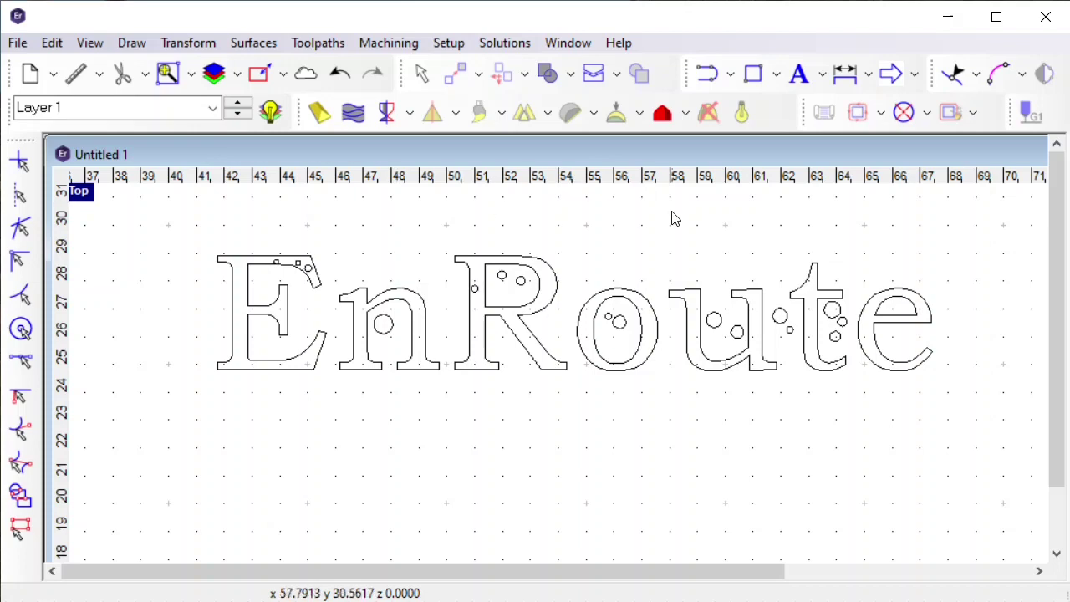
scroll(841, 269, "up", 2)
scroll(805, 339, "up", 1)
scroll(731, 313, "down", 3)
scroll(736, 276, "down", 1)
left_click_drag(232, 440, 972, 342)
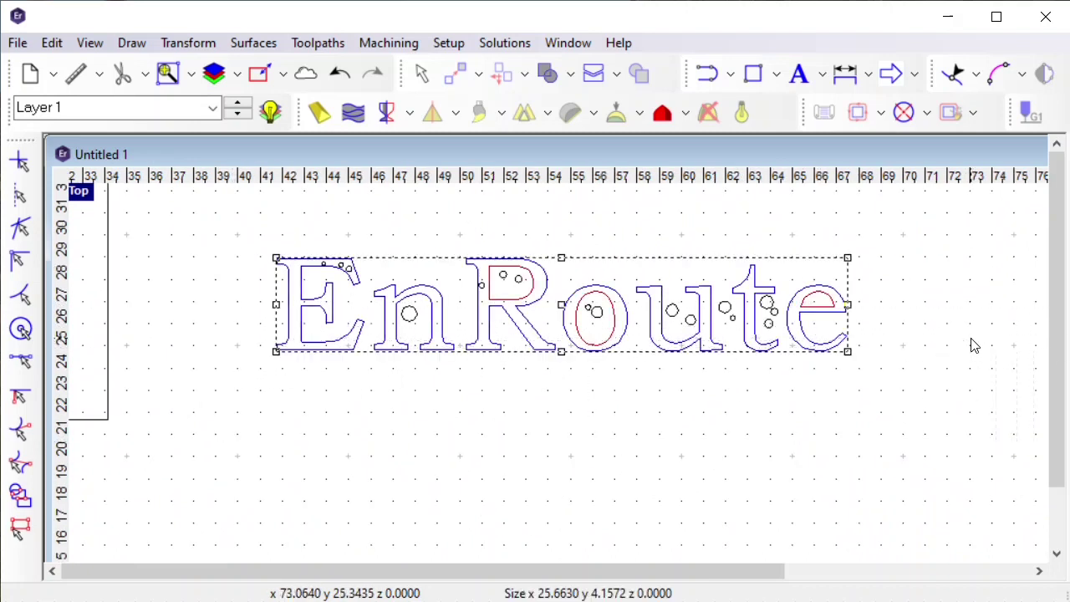
left_click(507, 465)
left_click_drag(262, 220, 951, 264)
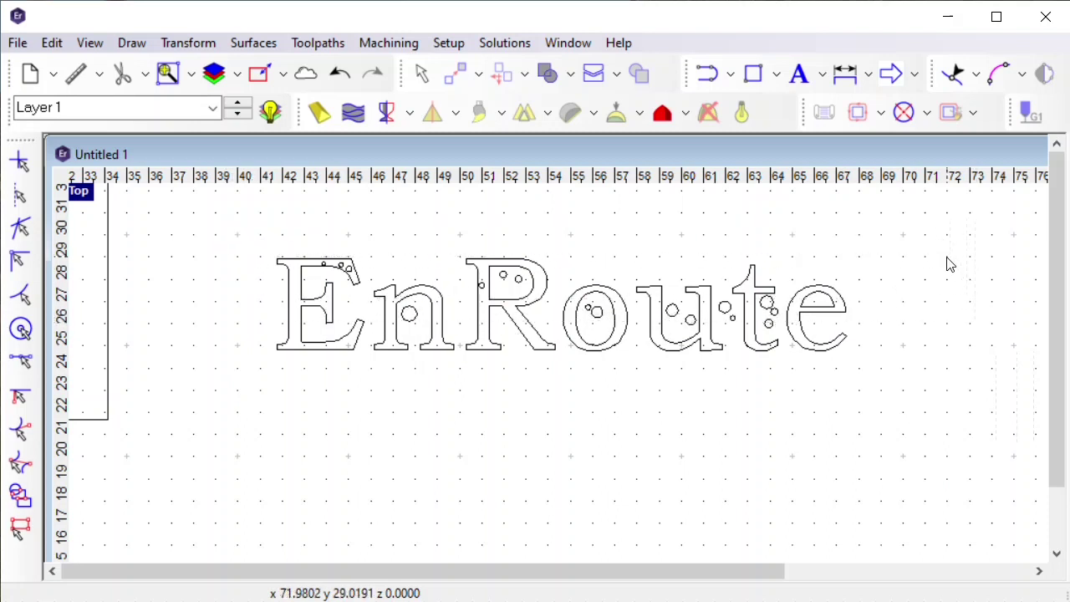
scroll(442, 259, "up", 1)
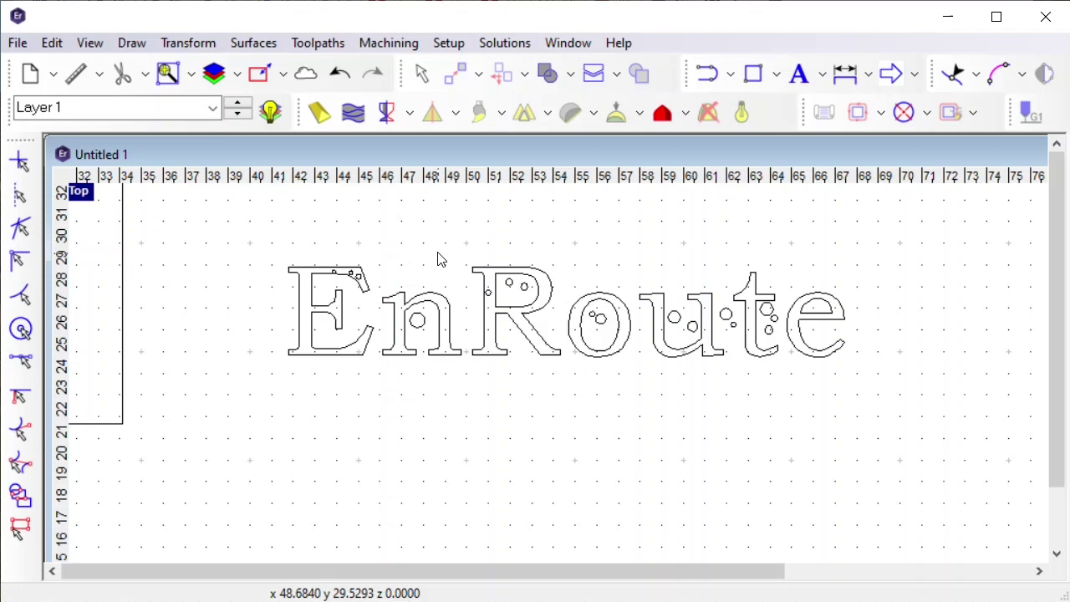
scroll(440, 259, "up", 1)
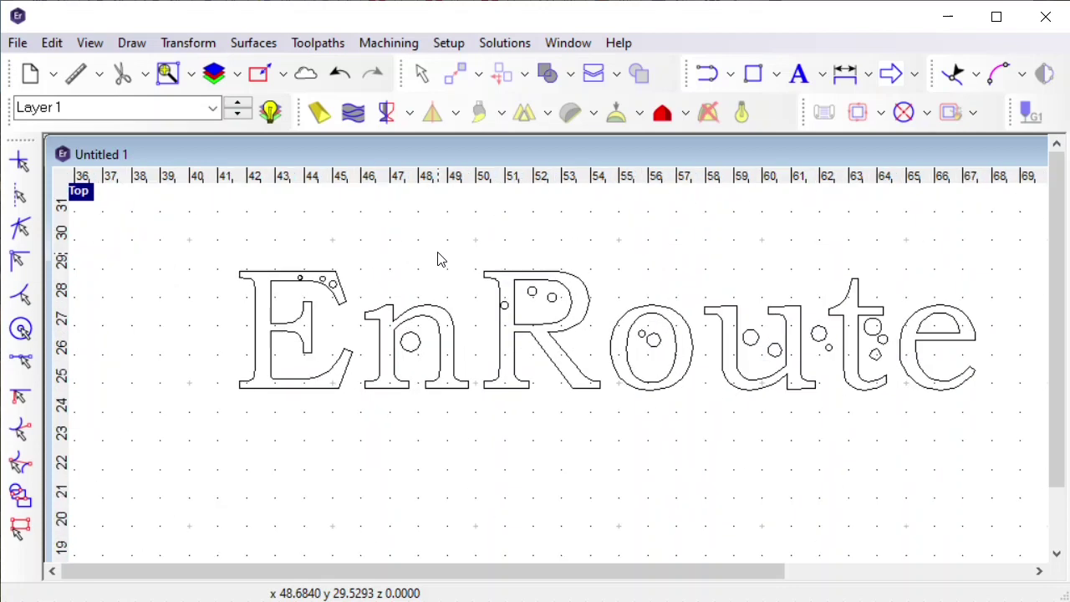
scroll(442, 259, "down", 1)
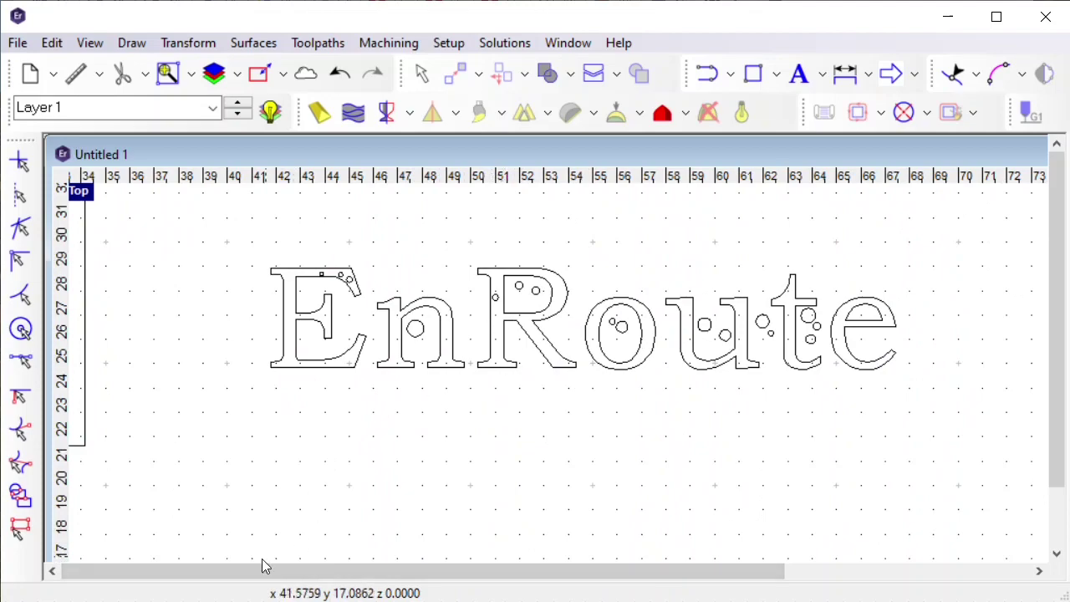
mouse_move(155, 599)
left_click(208, 546)
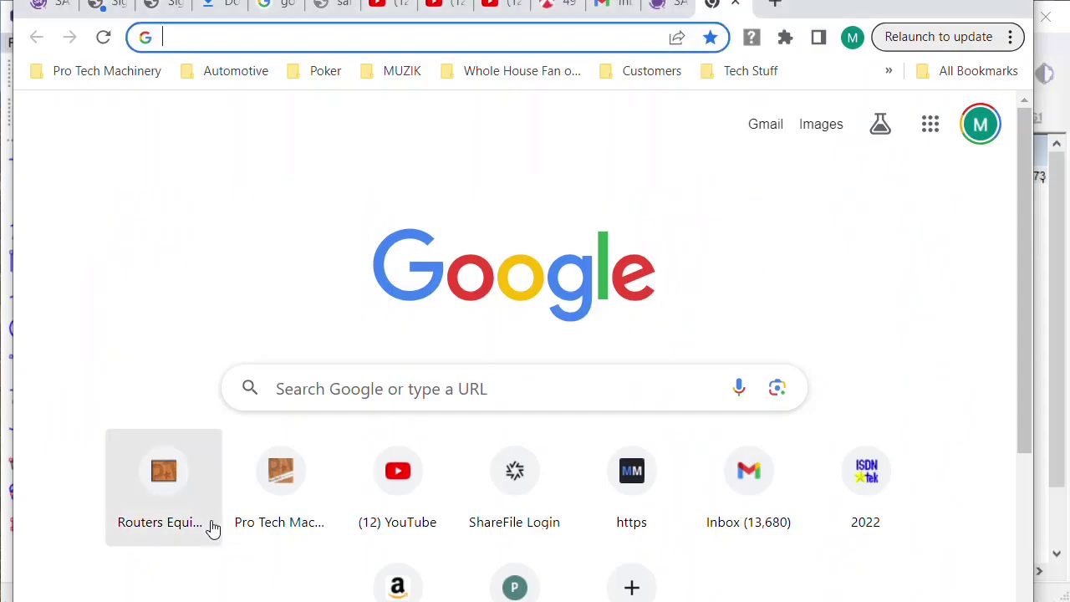
type("http://www.thinksai.com/protech")
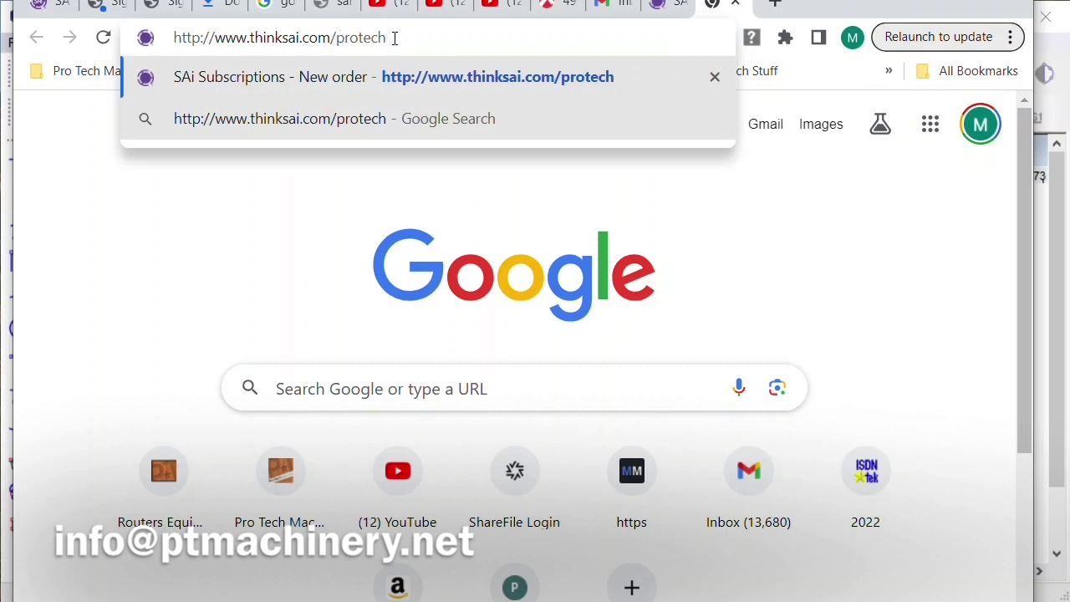
key("Return")
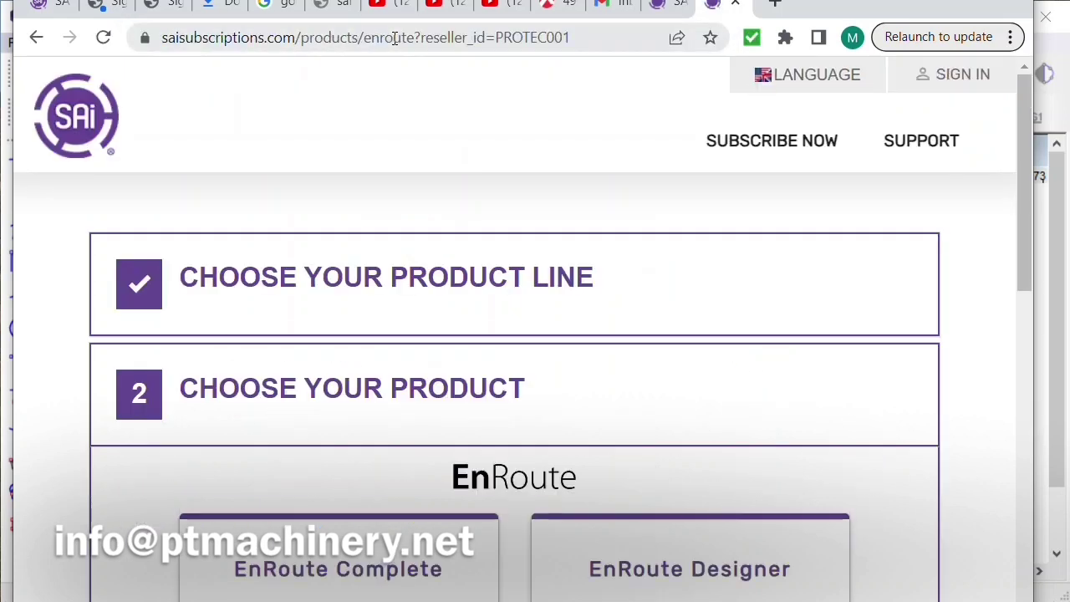
- Compare the features listed for the EnRoute Complete and EnRoute Designer products
scroll(622, 279, "down", 6)
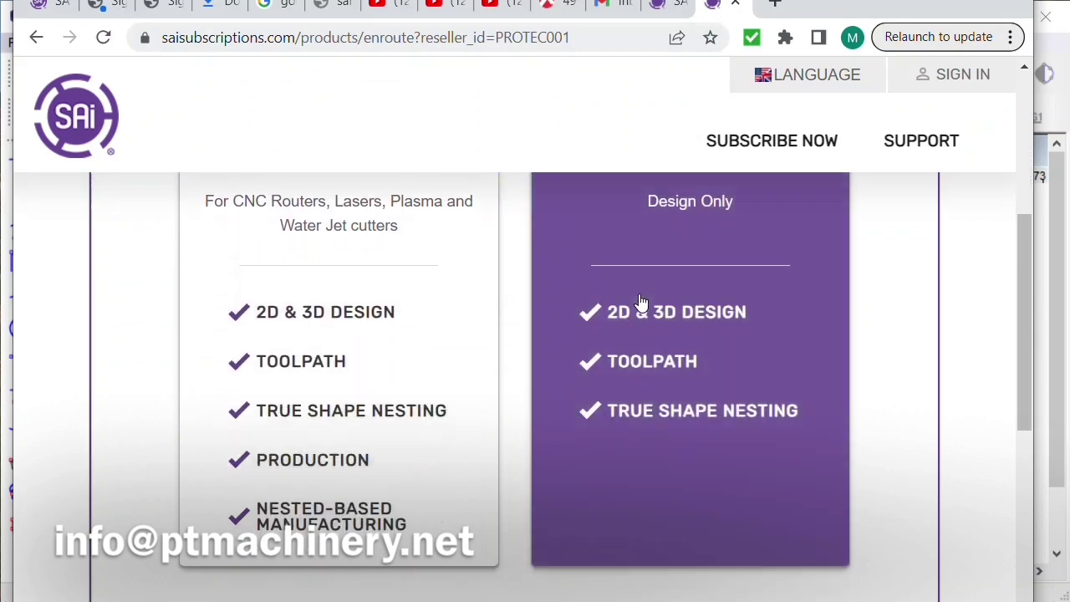
scroll(611, 400, "up", 6)
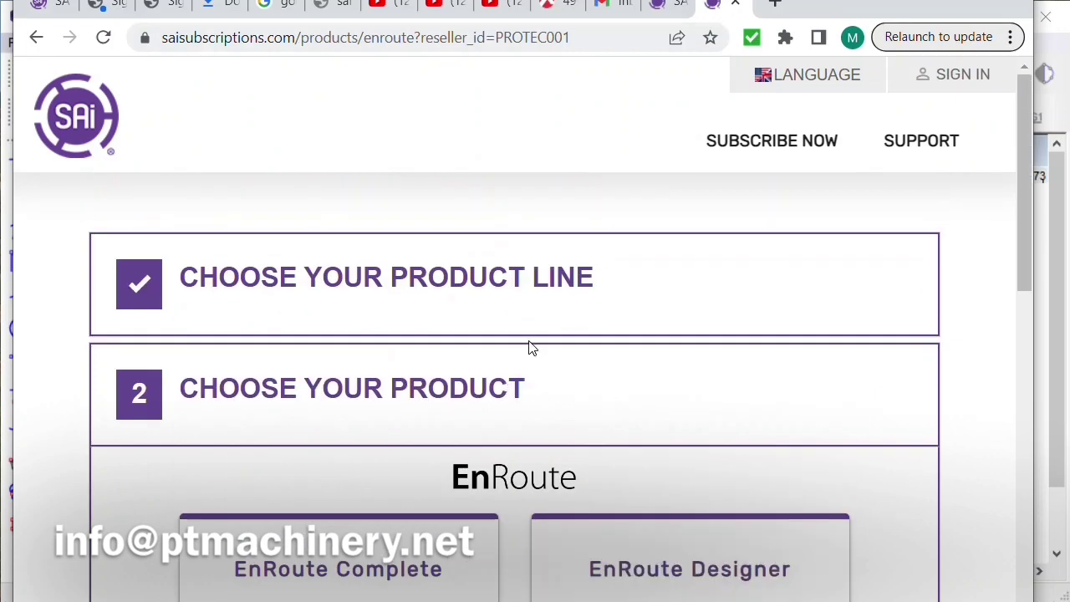
scroll(543, 346, "down", 3)
scroll(493, 335, "down", 3)
scroll(341, 288, "up", 1)
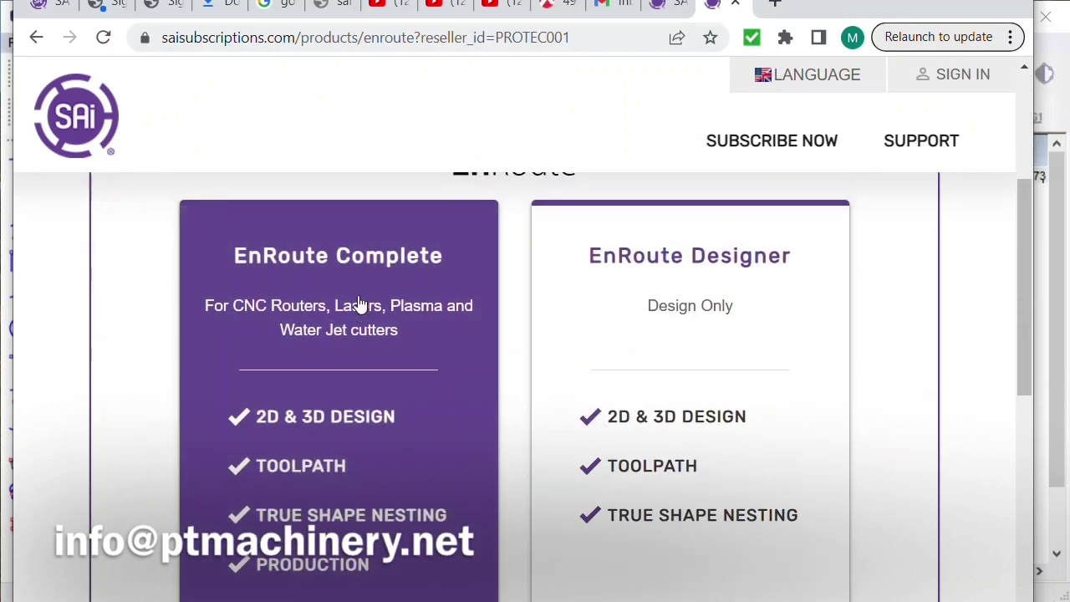
scroll(385, 287, "down", 1)
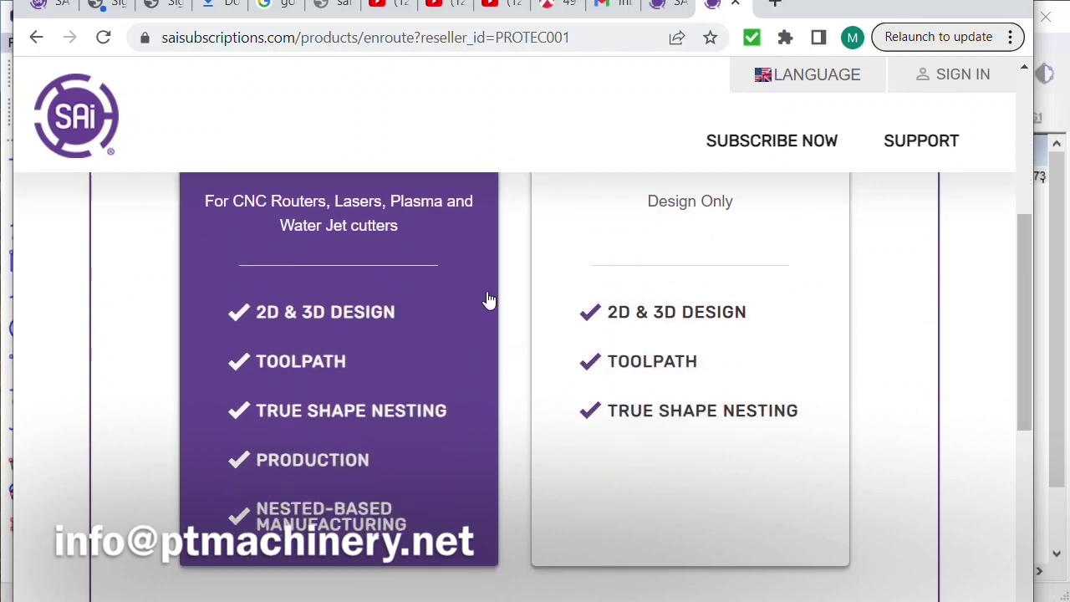
scroll(736, 347, "up", 2)
scroll(712, 399, "down", 2)
scroll(715, 343, "up", 1)
scroll(715, 343, "down", 2)
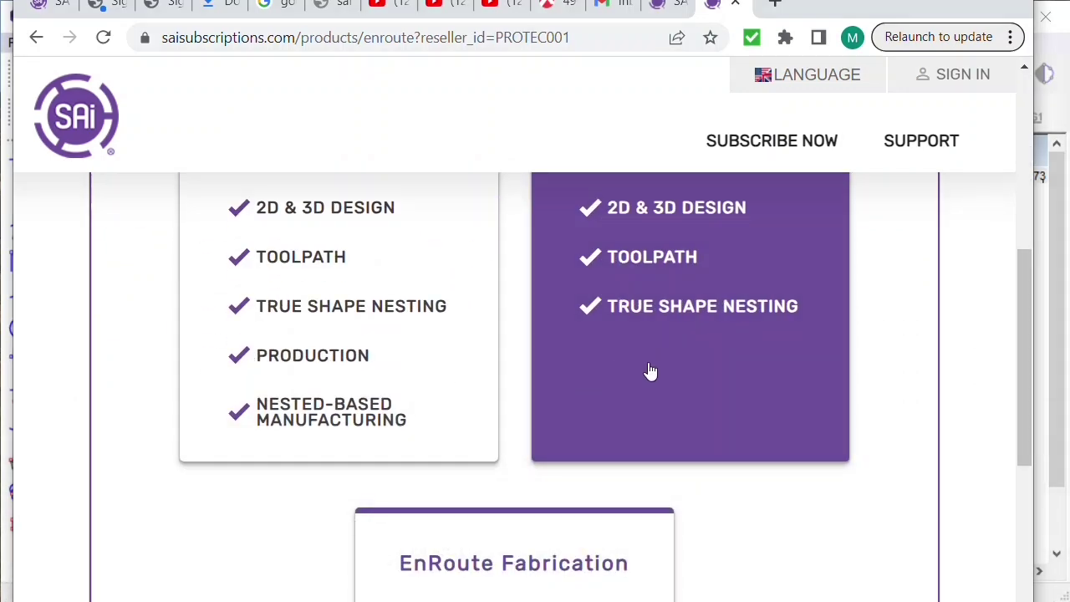
- Choose EnRoute Complete, for CNC routers, lasers, plasma and water jet cutters, as the product
scroll(681, 365, "up", 2)
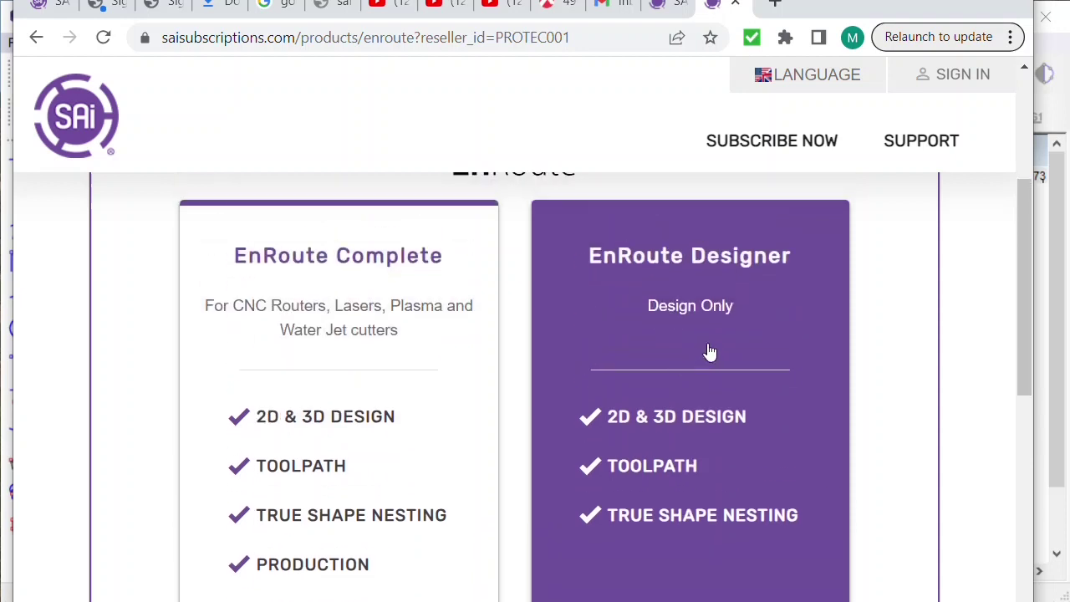
scroll(299, 394, "up", 1)
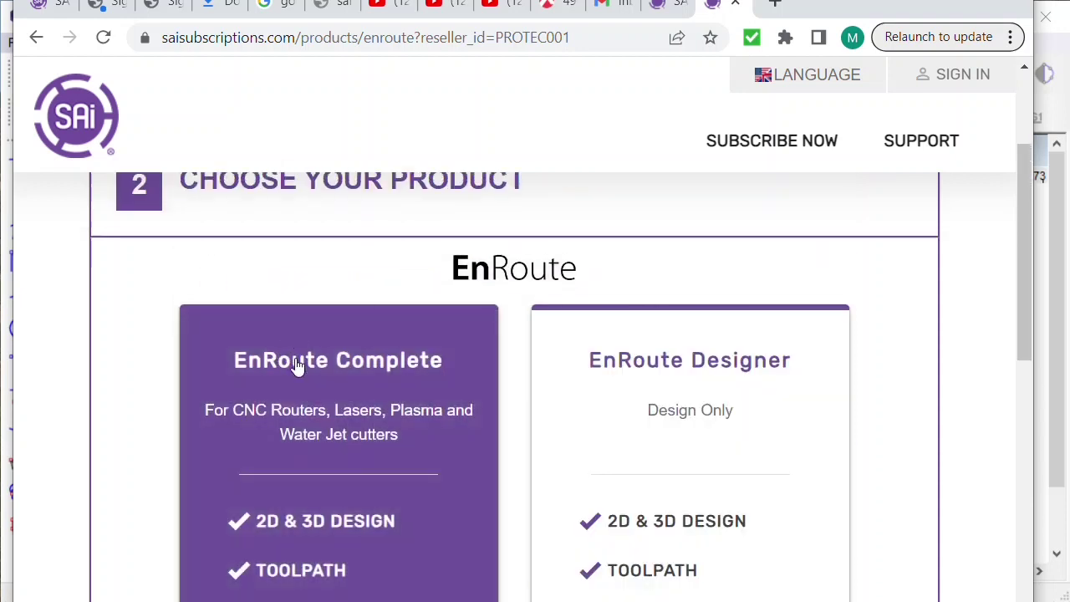
scroll(296, 359, "down", 1)
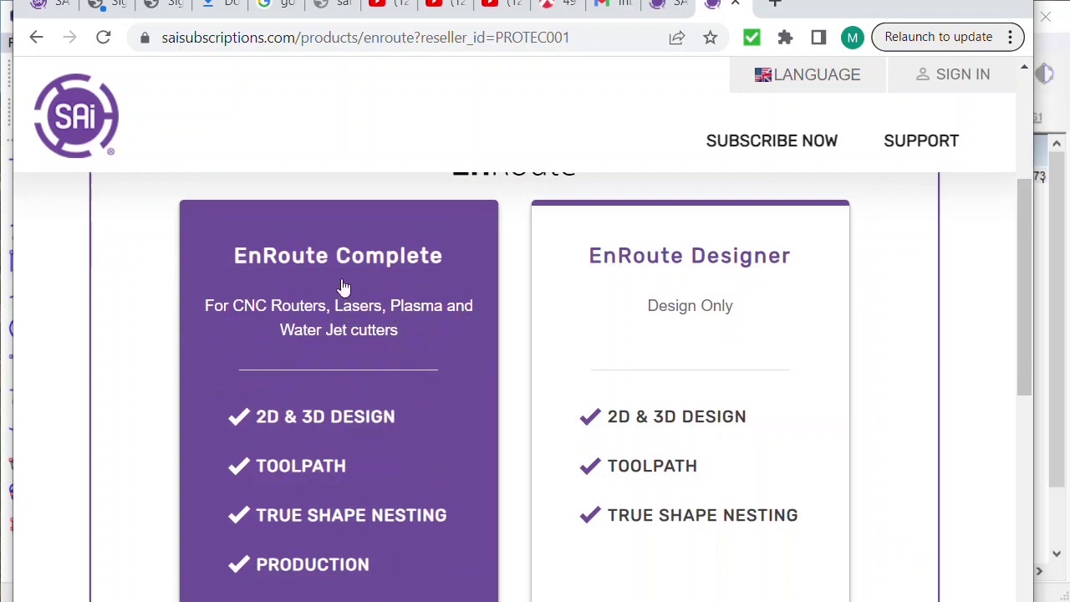
scroll(343, 287, "down", 2)
scroll(332, 286, "up", 1)
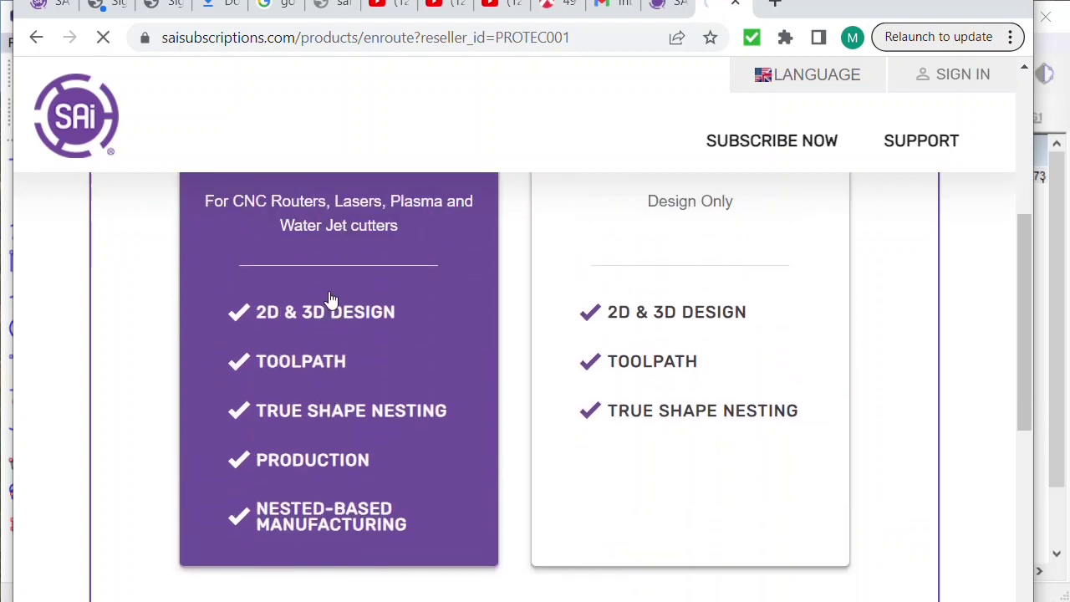
- Review the prices and terms of the Trial, Standard, Discount and Annual plans for EnRoute Complete
scroll(510, 312, "down", 2)
scroll(512, 311, "down", 1)
scroll(494, 308, "up", 3)
scroll(477, 304, "down", 2)
scroll(478, 302, "up", 1)
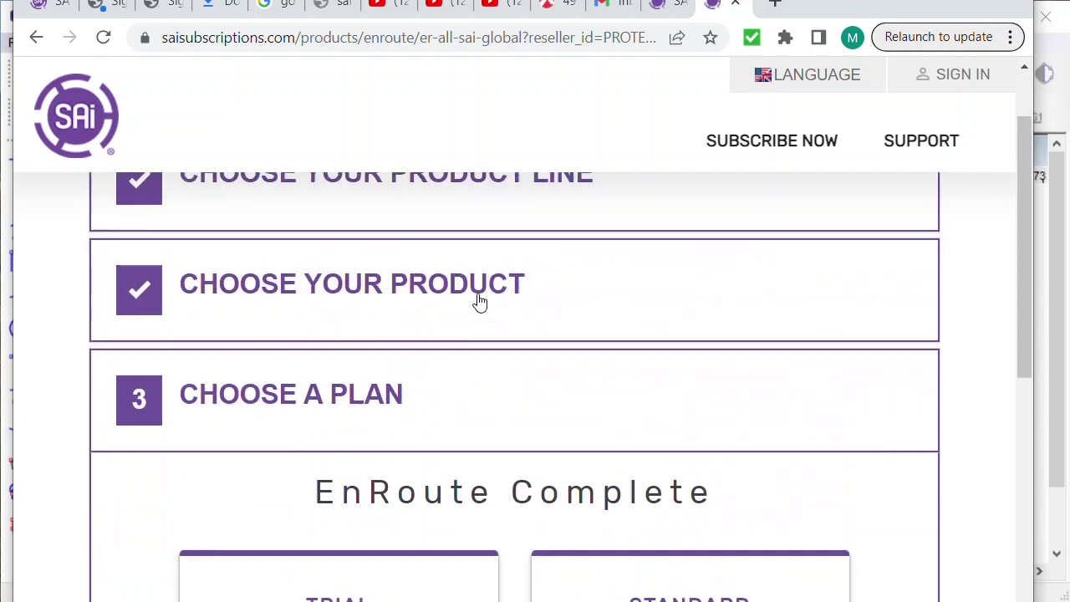
scroll(478, 304, "up", 1)
scroll(623, 313, "down", 1)
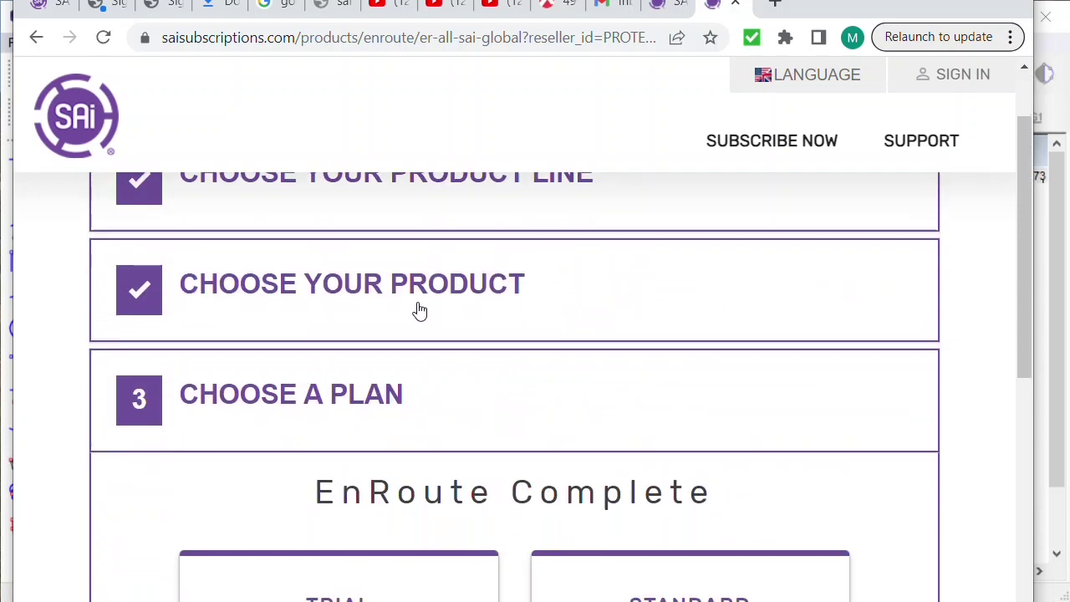
scroll(578, 220, "down", 4)
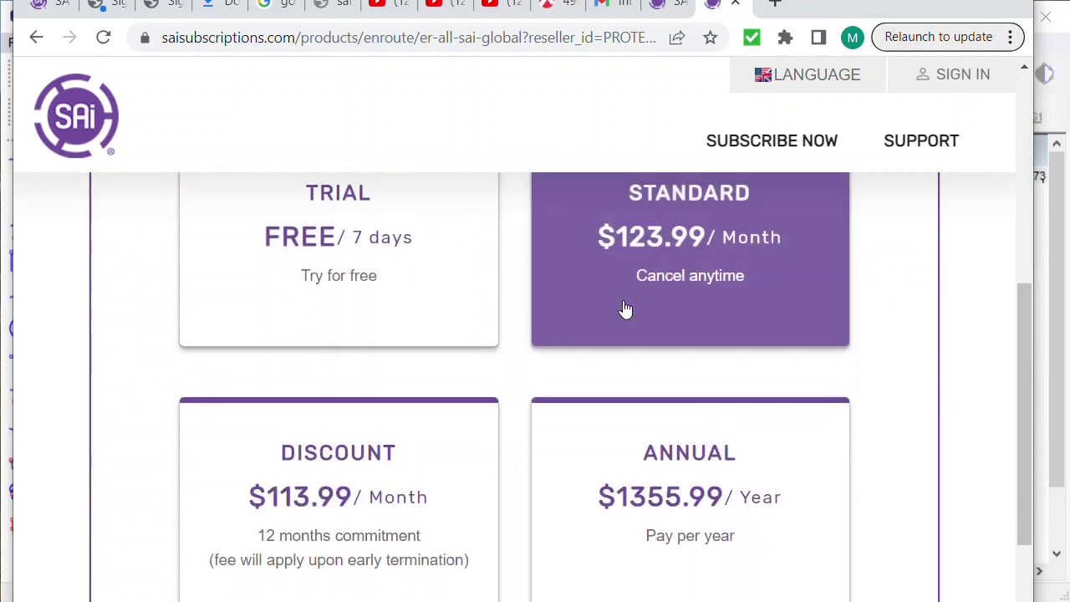
scroll(346, 329, "up", 1)
scroll(331, 355, "up", 3)
scroll(331, 355, "down", 3)
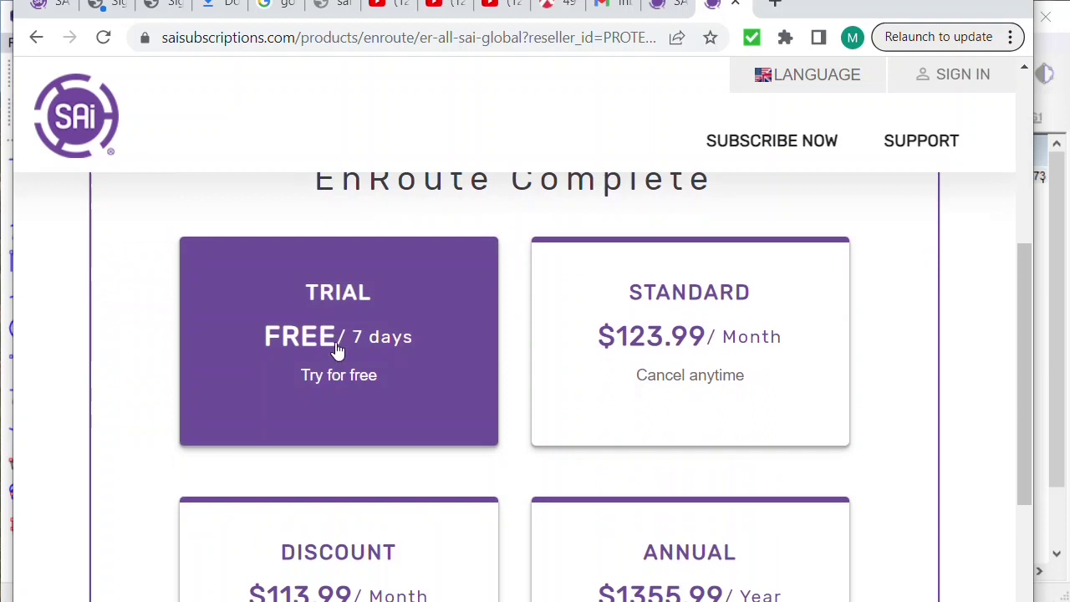
scroll(334, 351, "down", 1)
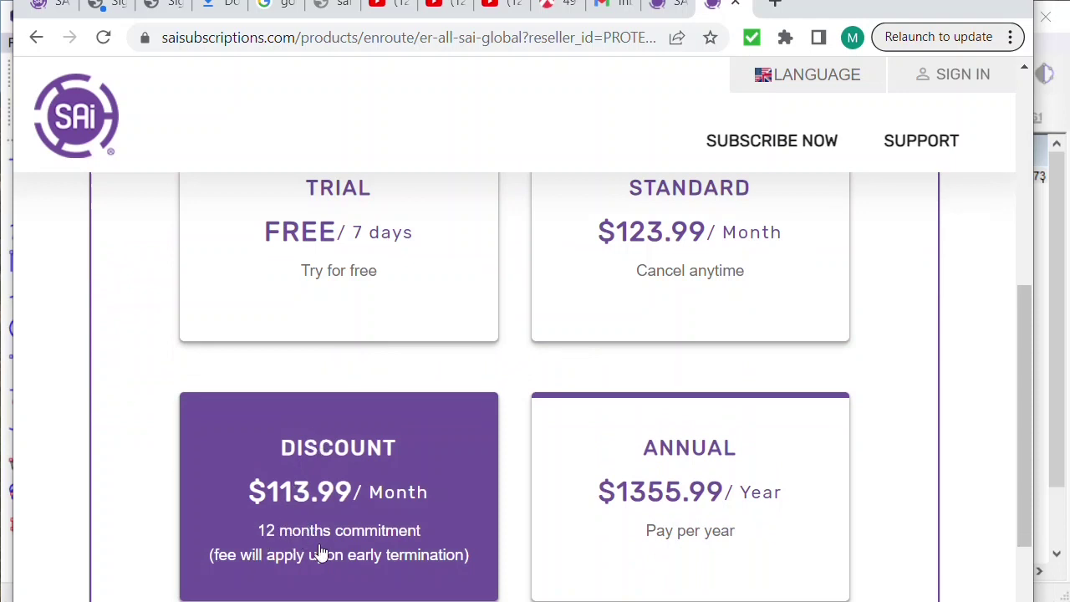
scroll(351, 502, "down", 2)
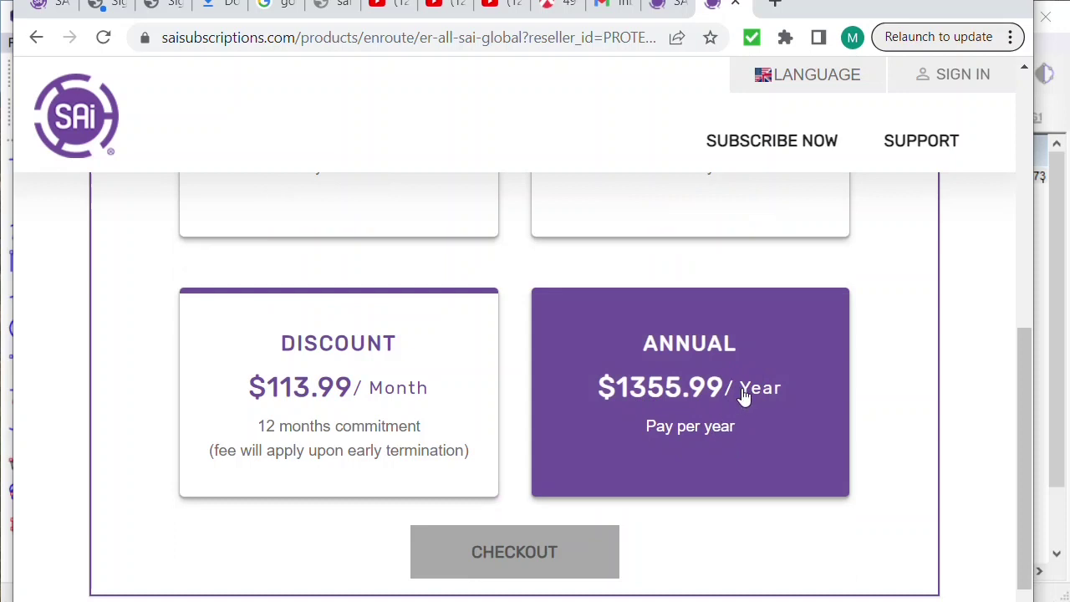
scroll(717, 366, "down", 3)
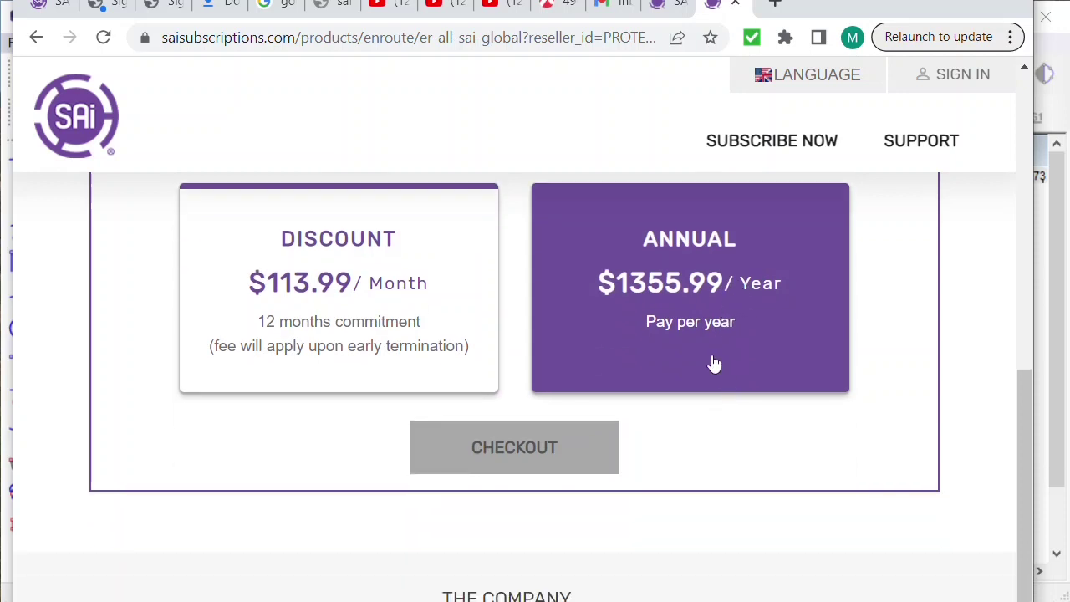
scroll(486, 329, "up", 2)
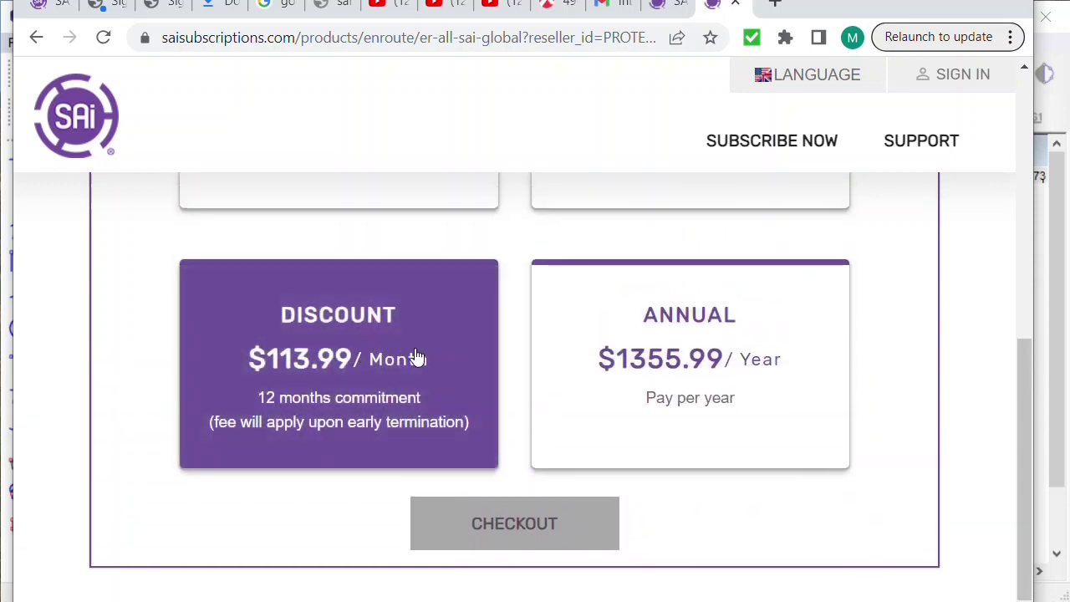
- Look over the whole EnRoute Complete ordering page, from the product line section down to checkout
scroll(576, 356, "up", 7)
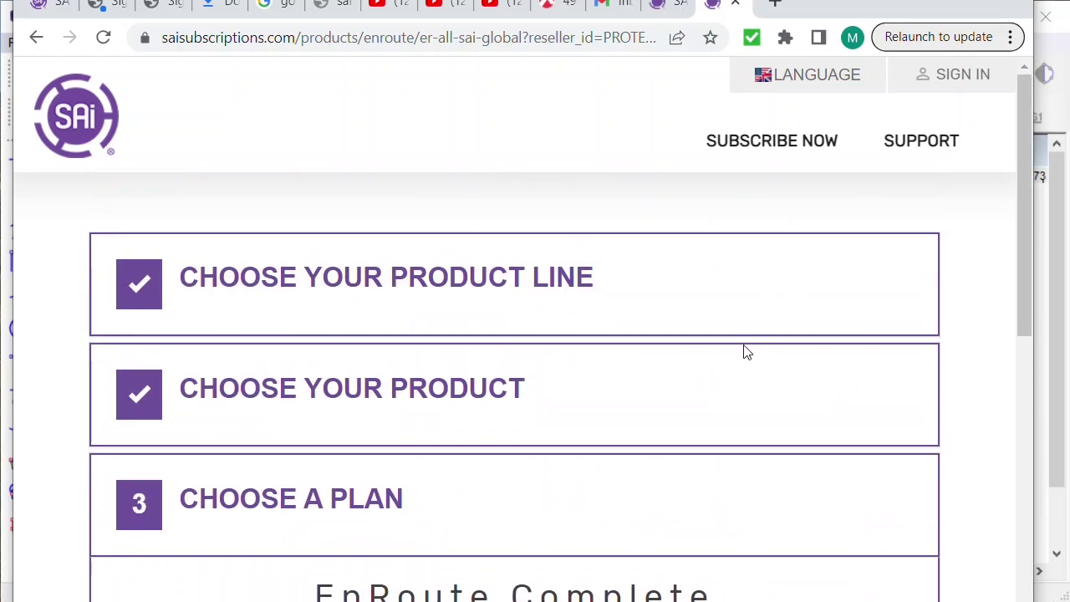
scroll(681, 293, "down", 8)
scroll(568, 298, "down", 2)
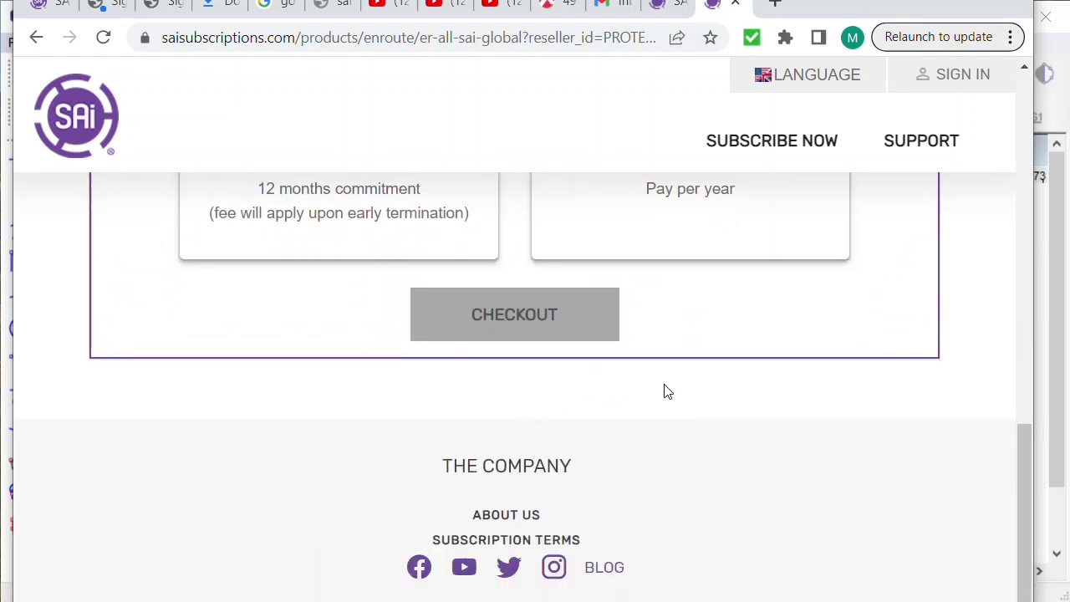
scroll(659, 392, "up", 10)
scroll(468, 243, "down", 2)
scroll(402, 117, "up", 2)
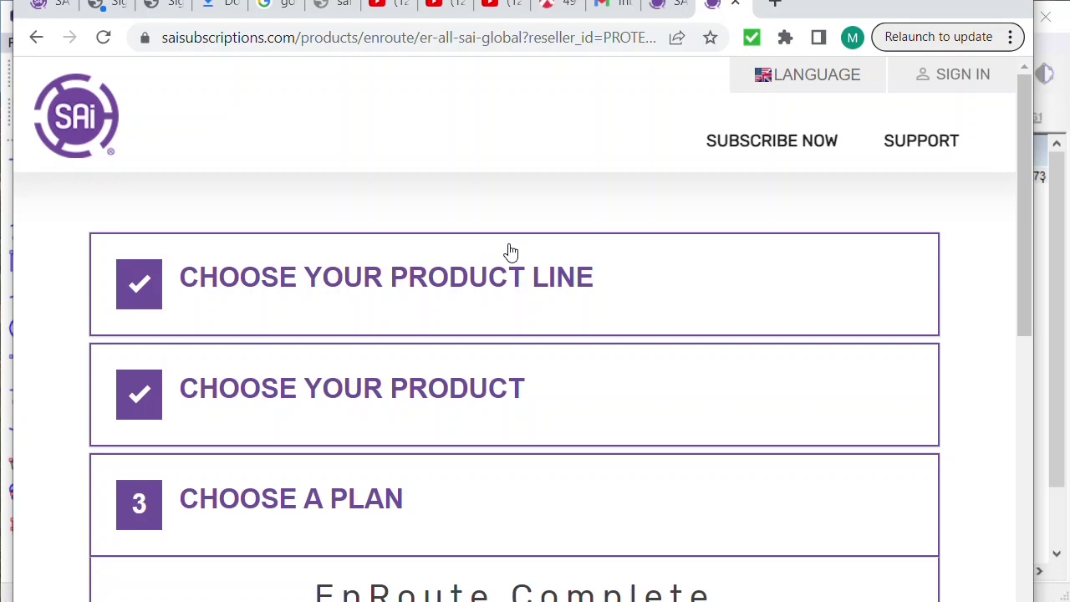
scroll(547, 218, "down", 5)
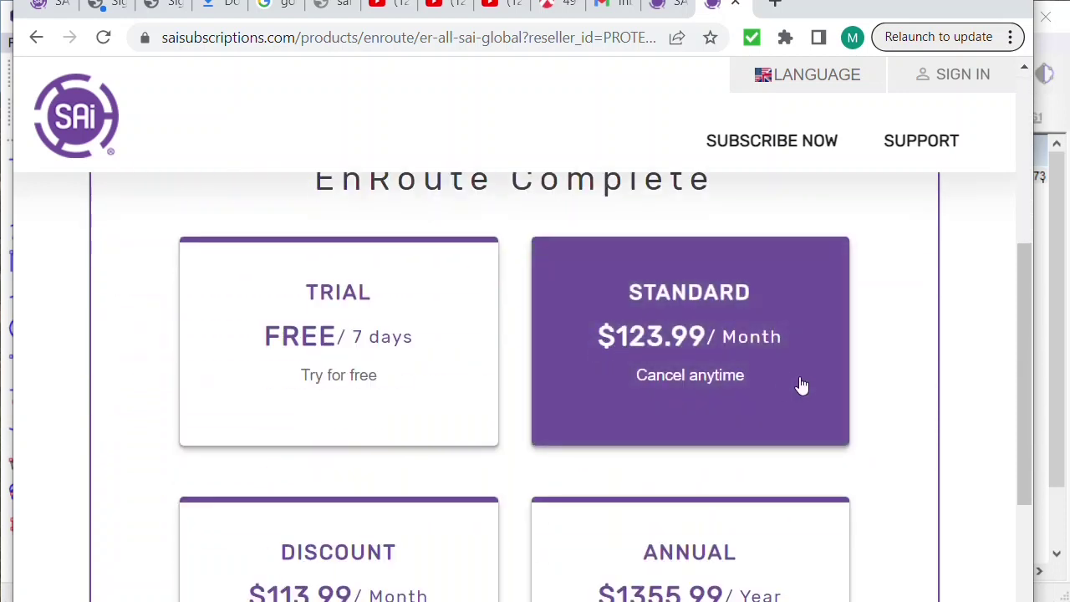
scroll(788, 382, "down", 4)
scroll(741, 418, "down", 2)
scroll(740, 421, "up", 10)
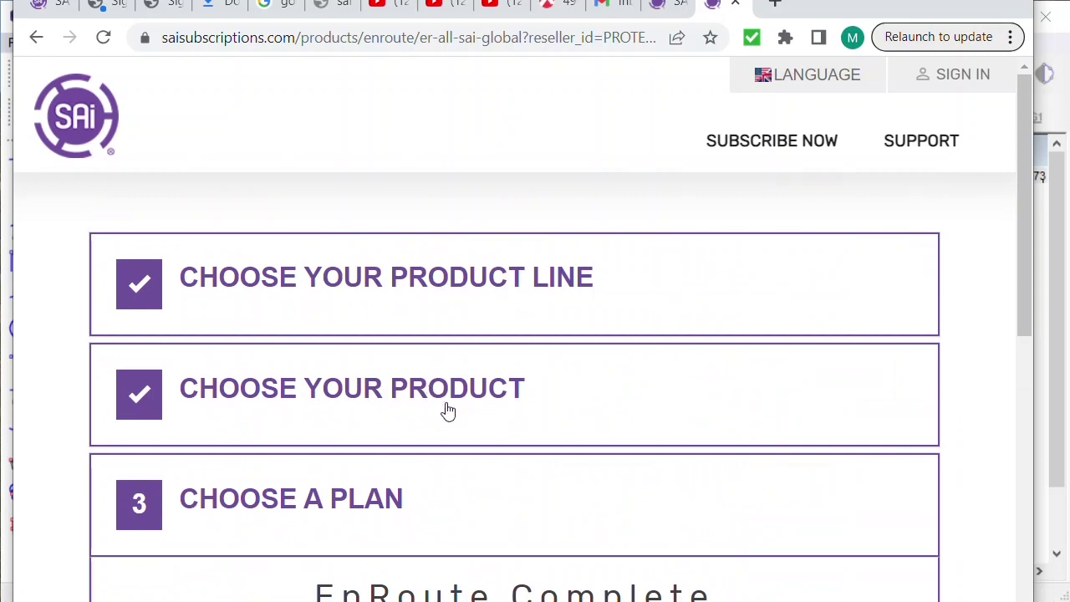
scroll(652, 385, "down", 7)
scroll(661, 385, "down", 3)
scroll(663, 368, "up", 10)
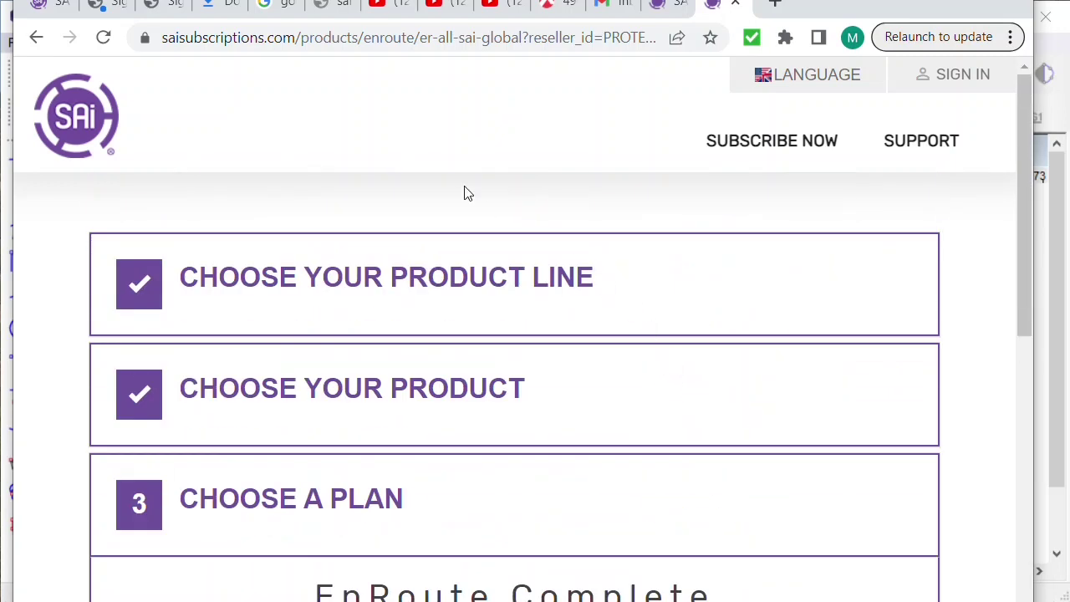